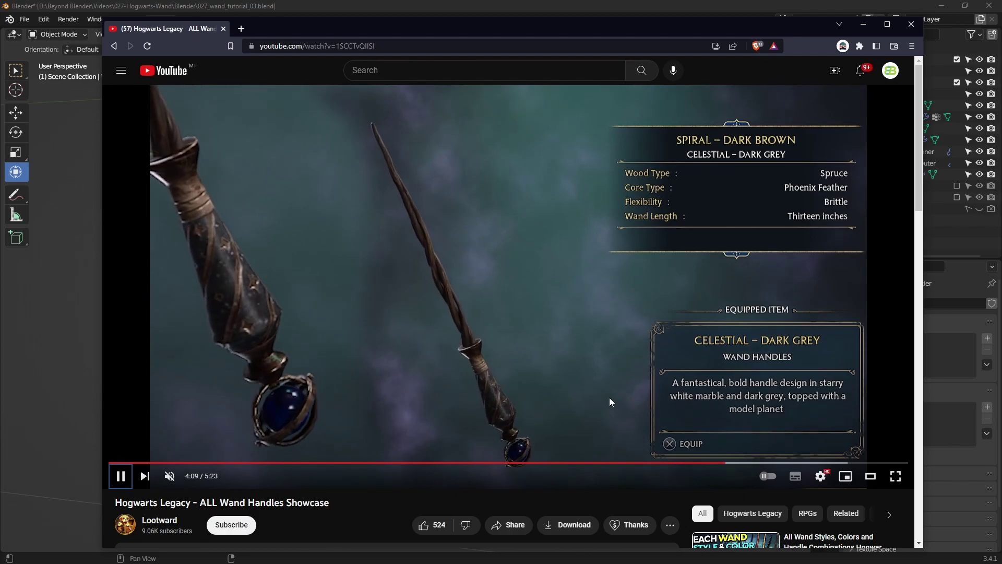
Pause the wand handle showcase video on the Celestial – Dark Grey handle and return to the wand model in Blender
click(587, 301)
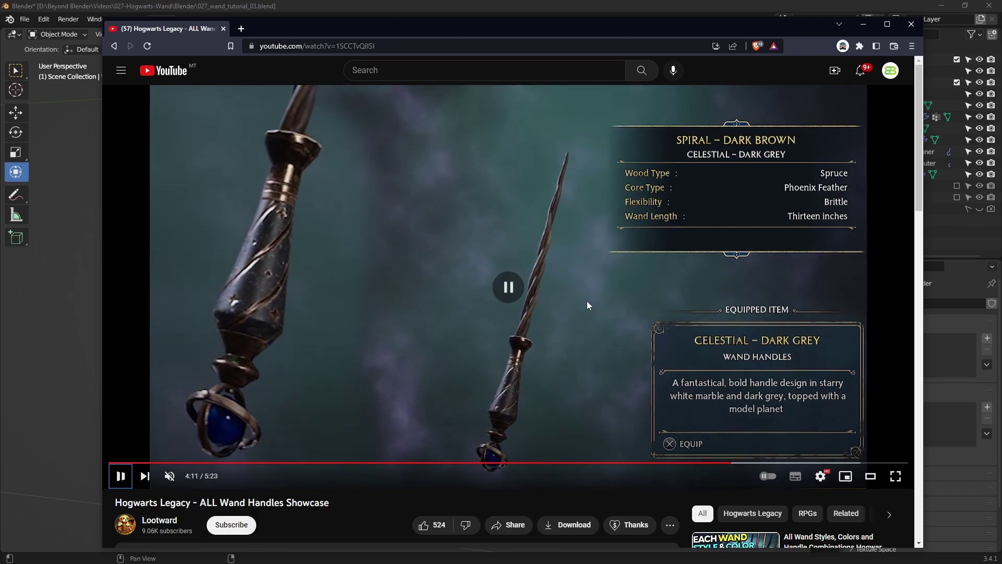
click(863, 24)
middle_drag(505, 241, 447, 200)
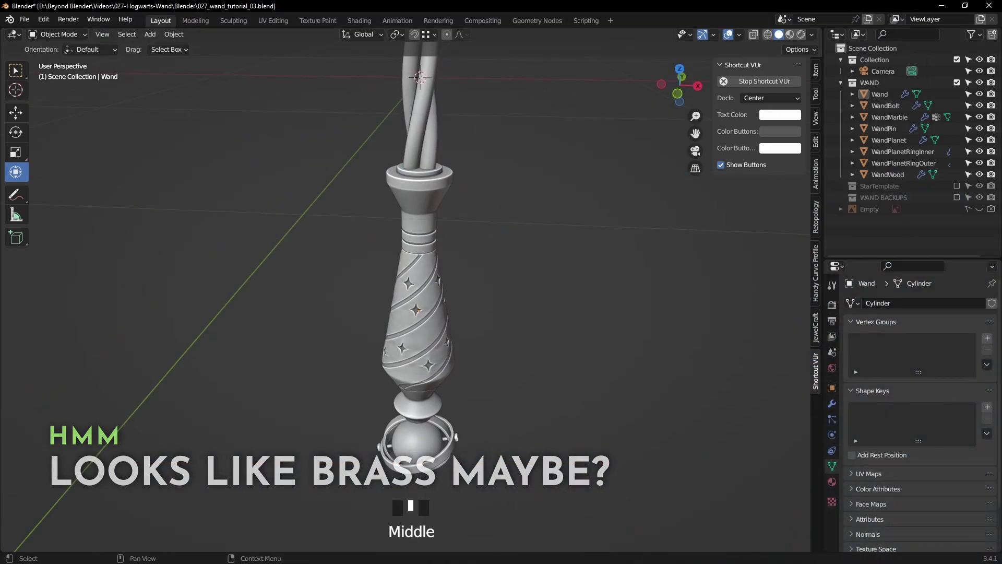
Switch to the Metal008_2K-JPG texture folder and examine Metal008_PREVIEW.jpg, closing the preview when finished
key(alt+Tab)
drag(417, 37, 385, 12)
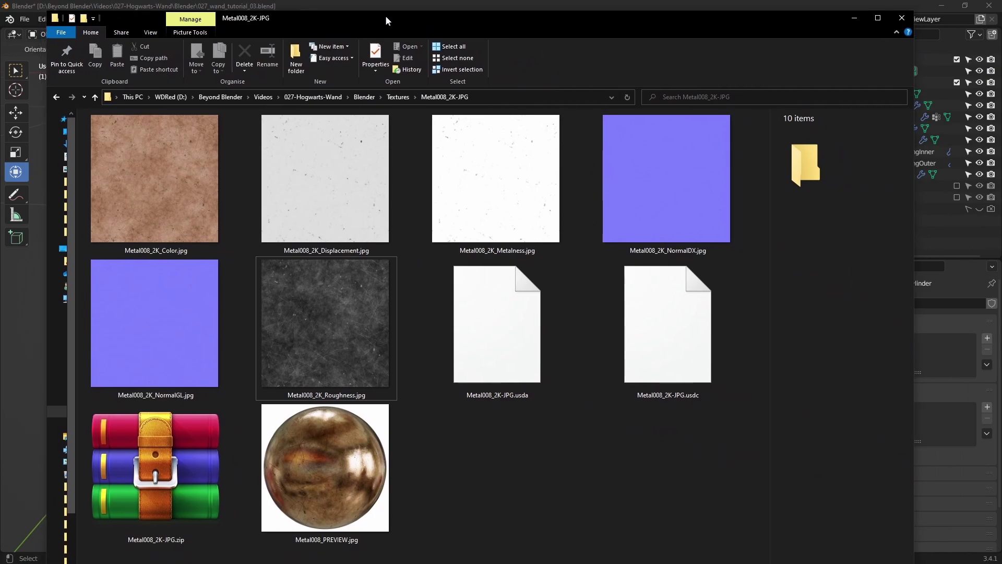
double_click(342, 455)
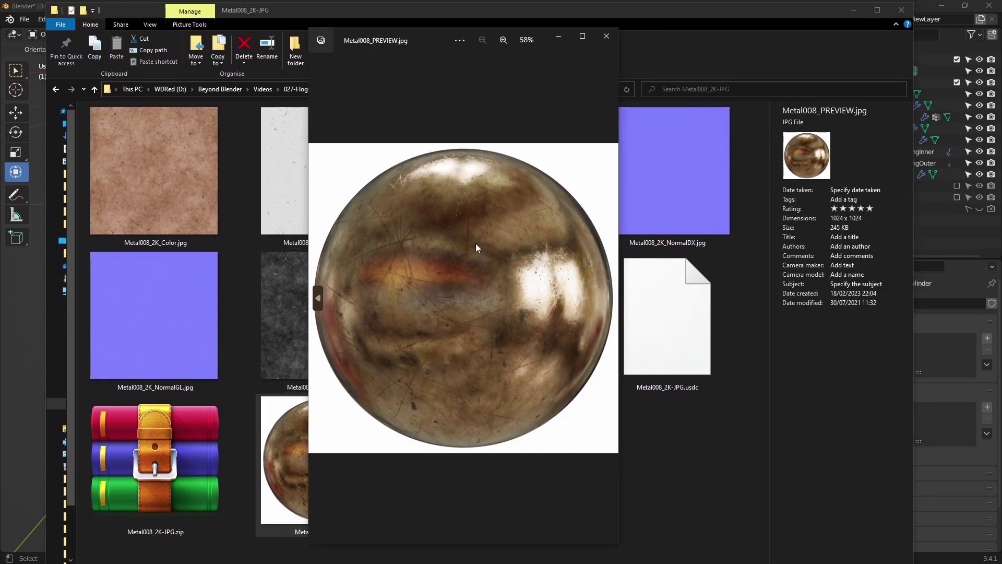
click(606, 37)
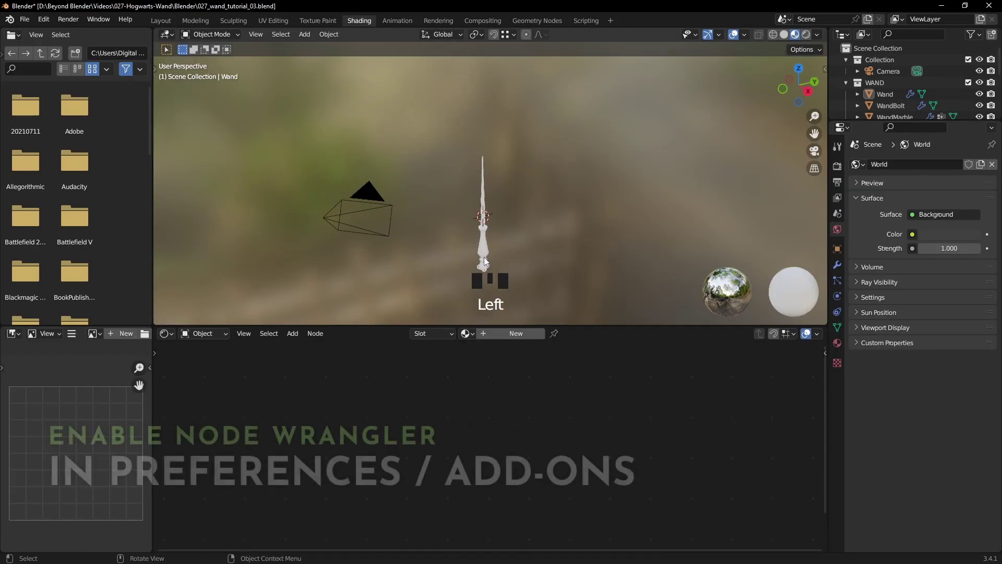
Show the viewport in rendered shading with scene lights and scene world disabled, lit by the city environment HDRI
scroll(485, 255, up, 6)
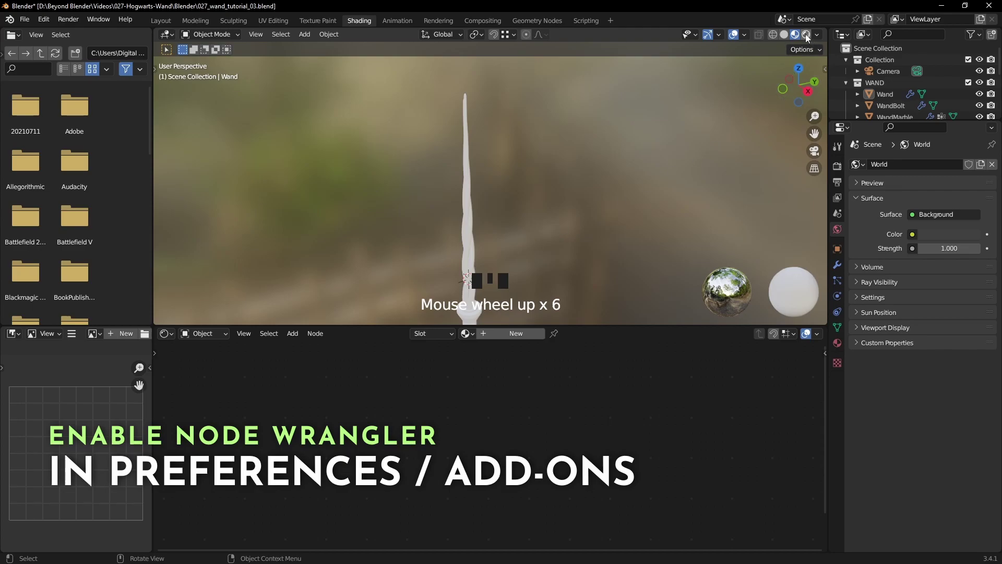
click(807, 35)
shift+middle_drag(610, 204, 609, 137)
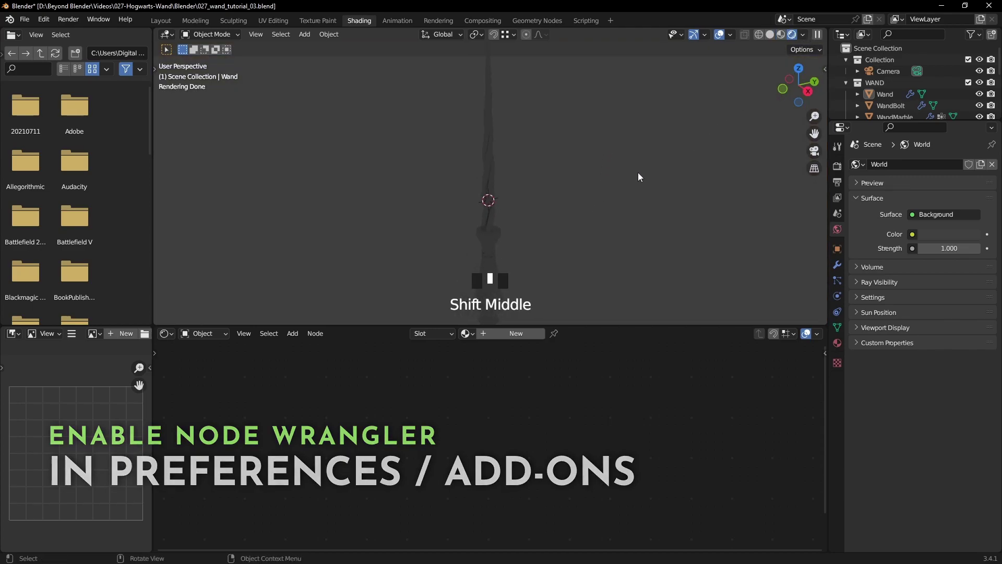
click(803, 35)
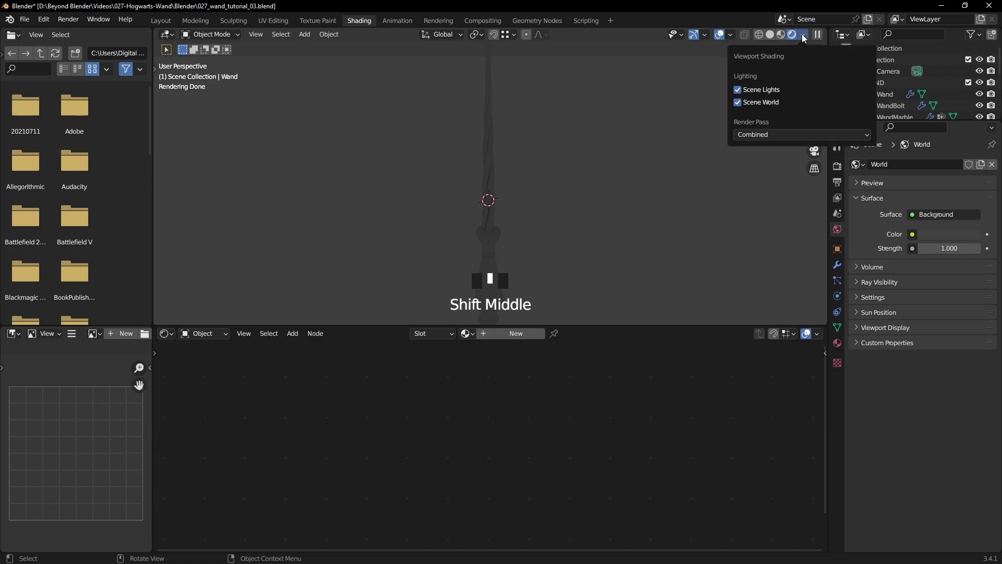
click(762, 89)
click(762, 101)
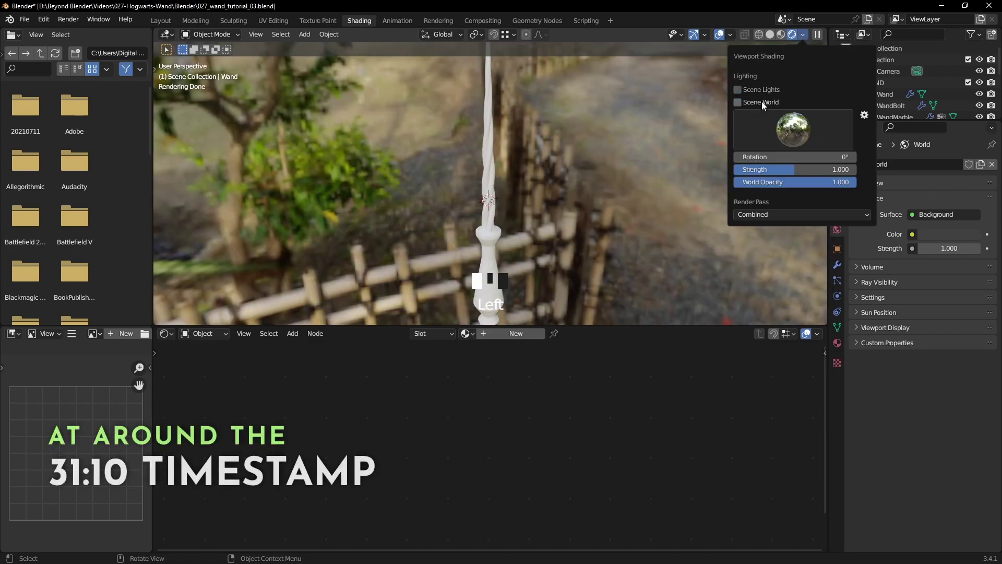
click(808, 128)
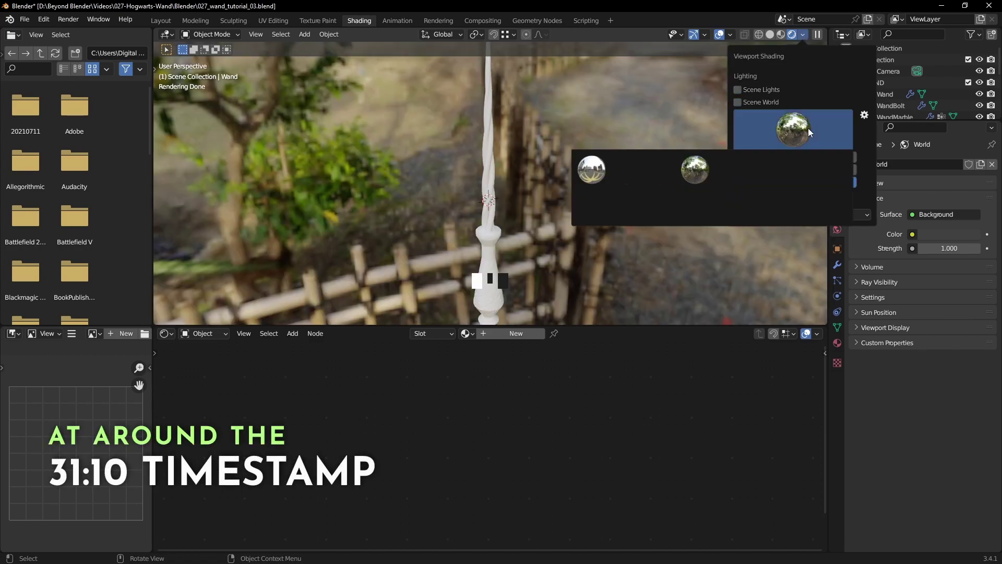
click(588, 171)
mouse_move(650, 209)
middle_down()
mouse_move(603, 223)
mouse_move(554, 202)
mouse_move(585, 208)
mouse_move(590, 178)
middle_up()
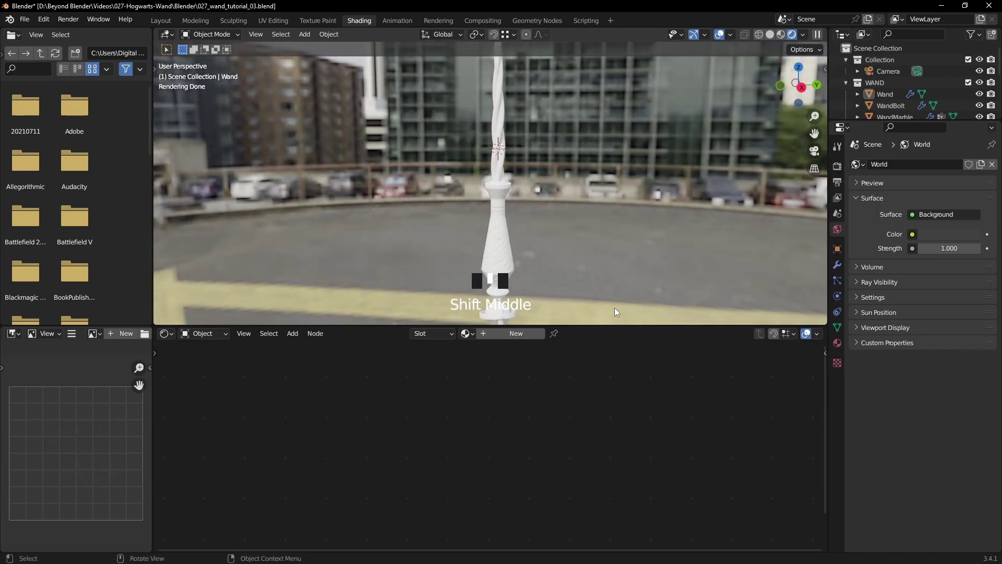
Enlarge the shader editor area and create a new material named WandMetal on the Wand object
drag(603, 326, 574, 224)
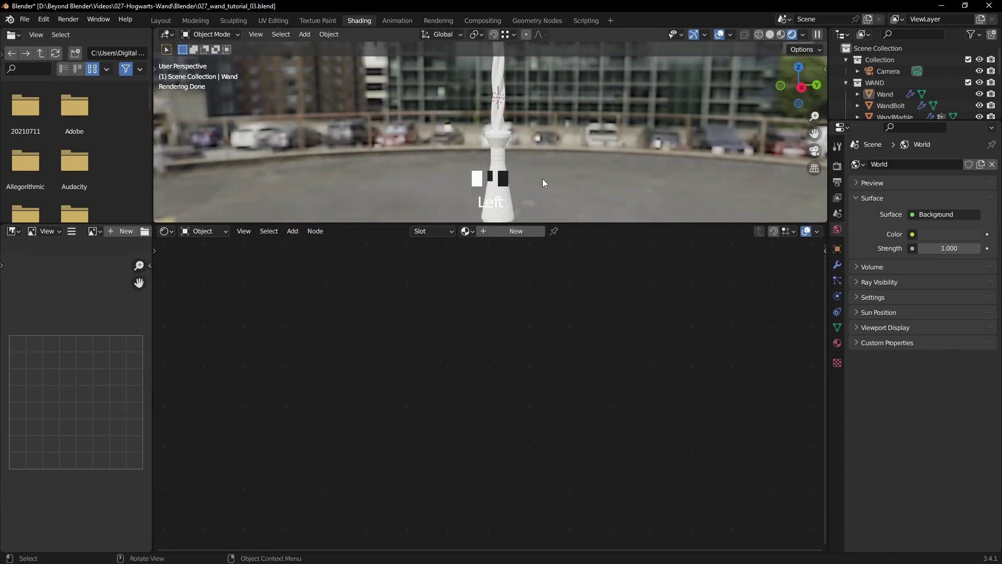
click(501, 145)
click(499, 234)
click(503, 231)
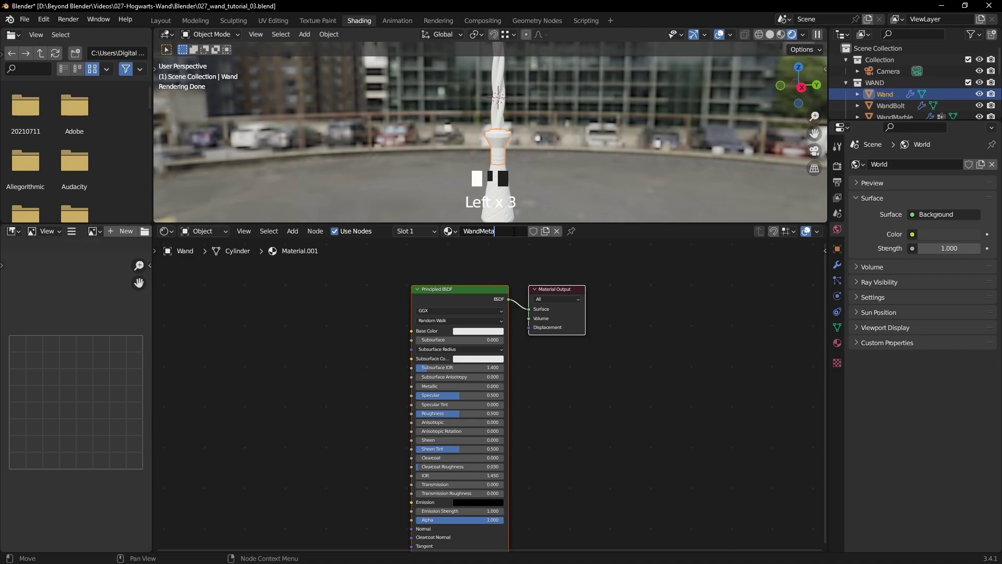
key(Return)
Load the Metal008_2K Color, Metalness, NormalGL and Roughness images onto the Principled BSDF as a Node Wrangler texture set
scroll(604, 401, down, 1)
middle_drag(604, 402, 687, 380)
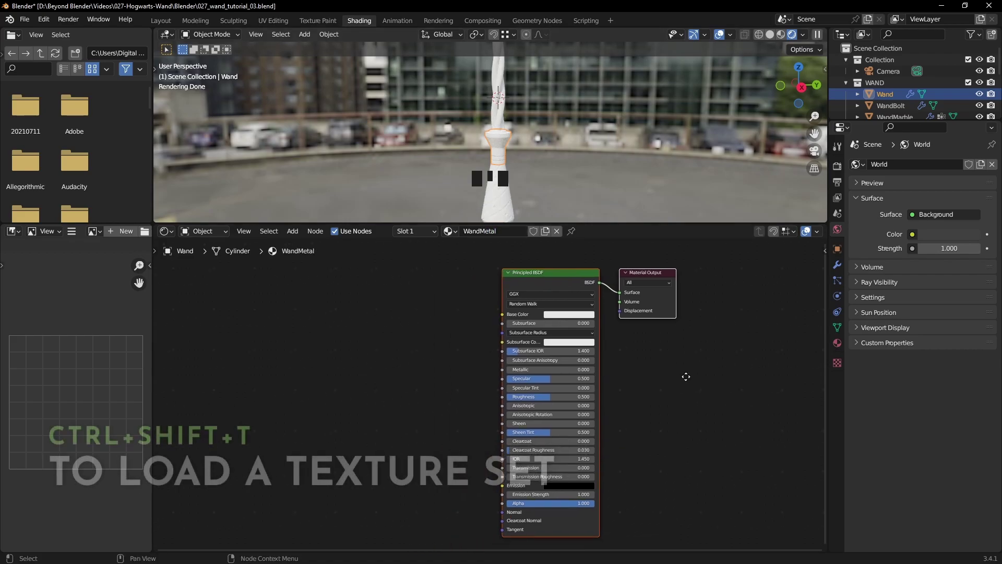
click(534, 295)
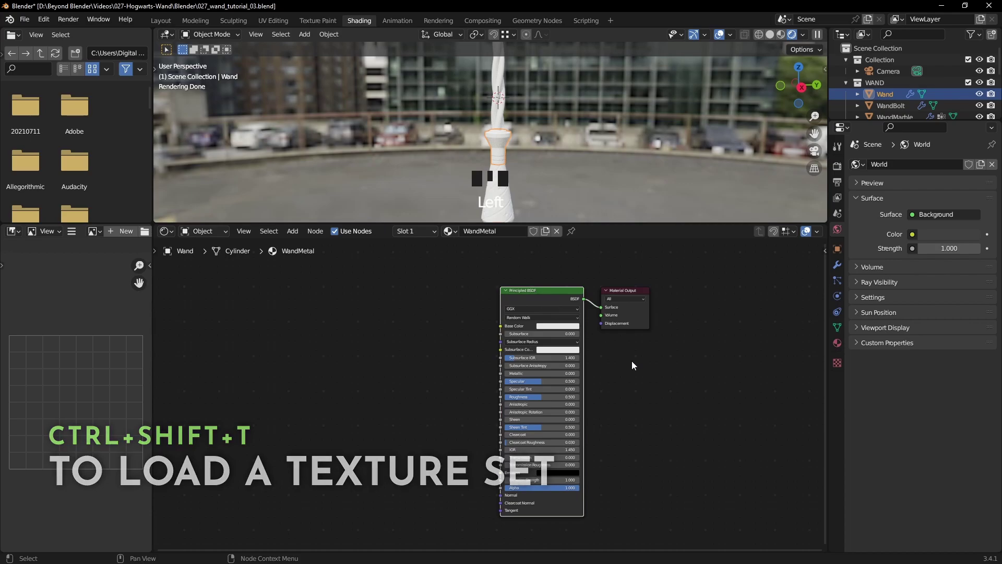
key(ctrl+shift+t)
click(526, 127)
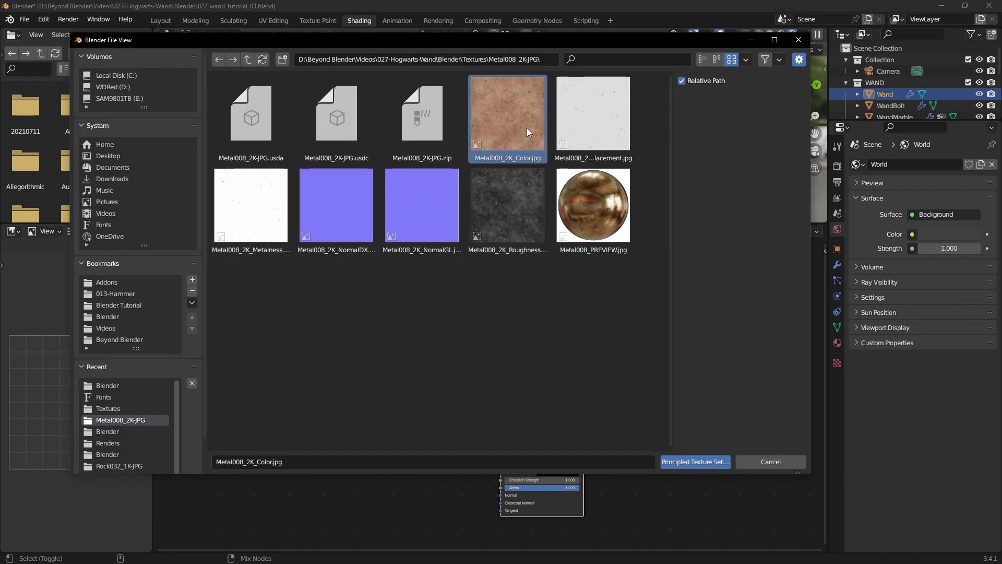
ctrl+click(251, 209)
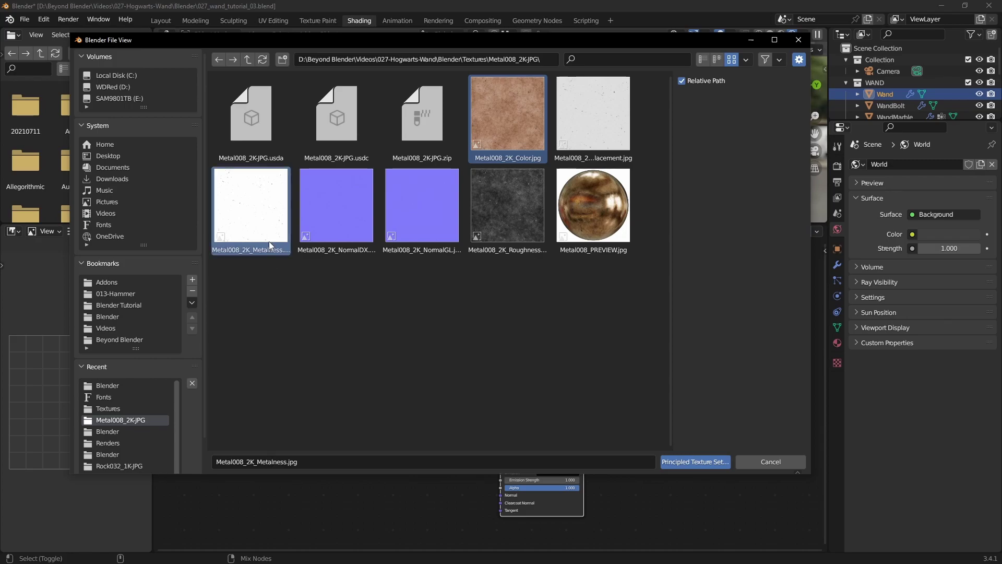
ctrl+click(440, 225)
ctrl+click(520, 217)
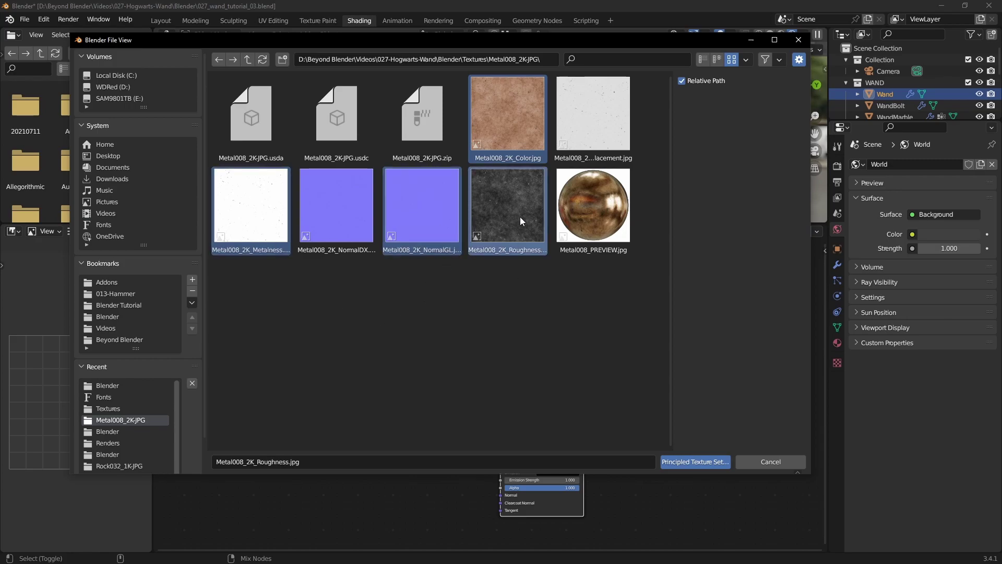
click(708, 462)
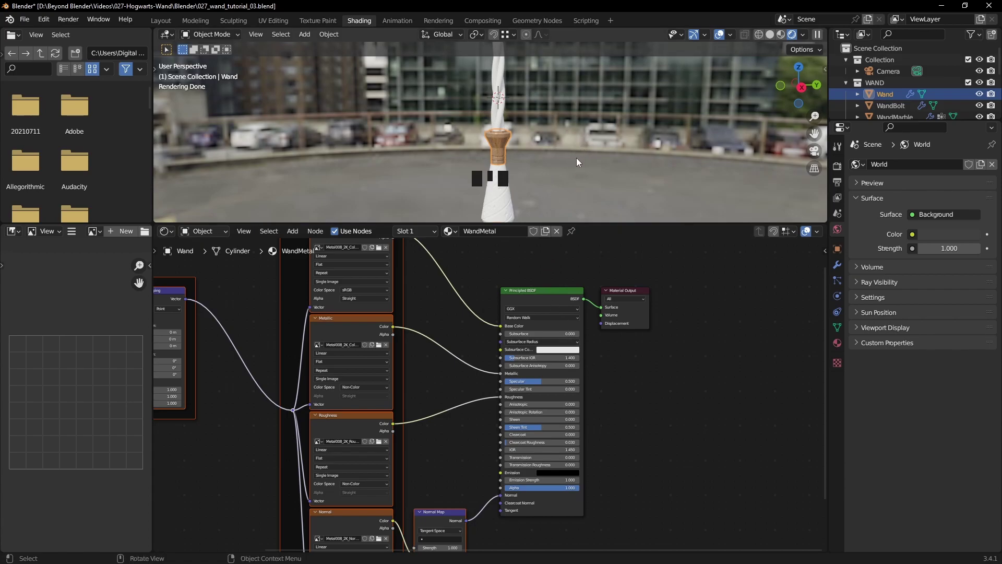
Widen the Base Color, Metallic, Roughness and Normal texture nodes, and move the Normal Map node clear of the Textures frame
scroll(512, 143, up, 8)
shift+middle_drag(518, 143, 537, 130)
scroll(536, 131, up, 2)
middle_drag(649, 379, 722, 423)
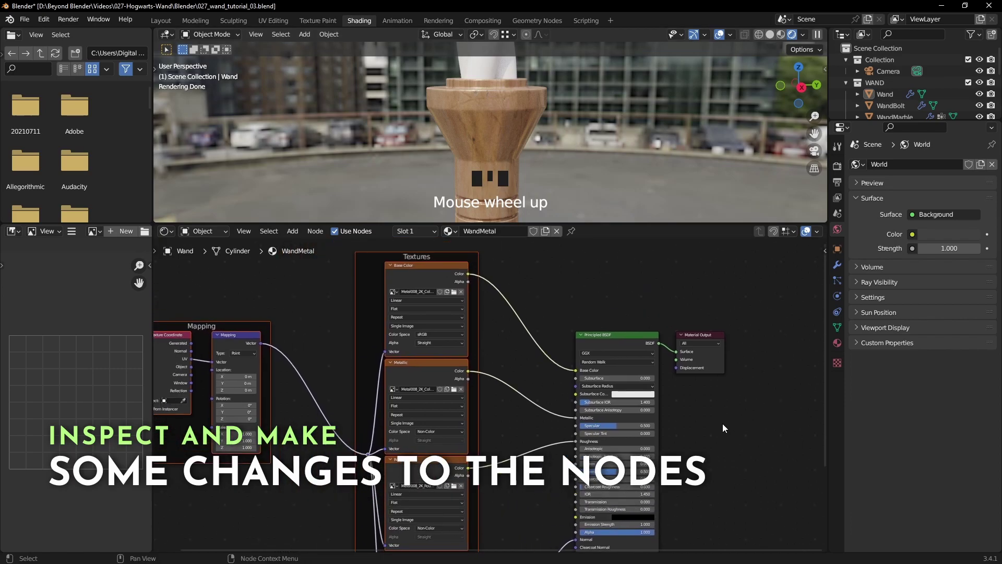
click(513, 416)
drag(468, 315, 490, 316)
drag(468, 407, 490, 409)
drag(468, 491, 490, 488)
middle_drag(513, 478, 523, 307)
drag(527, 386, 551, 374)
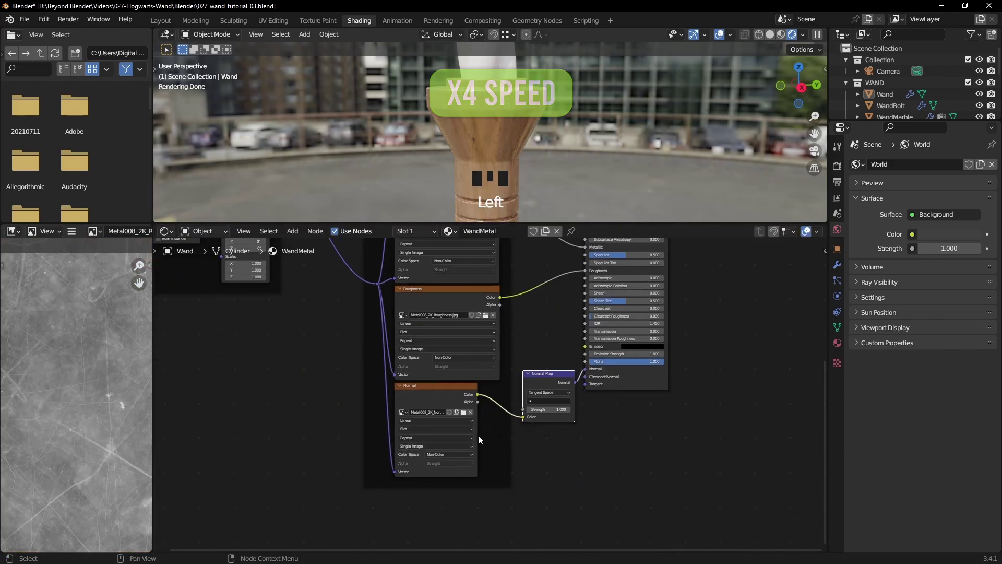
drag(479, 435, 500, 437)
Feed the Mapping node's vector from the Texture Coordinate node's Object output instead of UV
middle_drag(296, 282, 403, 450)
scroll(358, 340, up, 1)
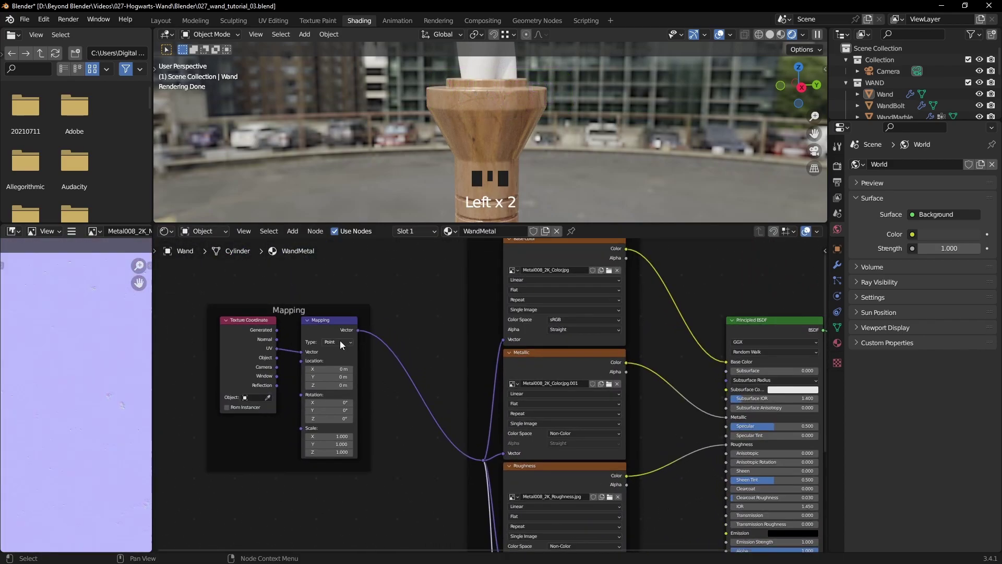
drag(277, 358, 301, 351)
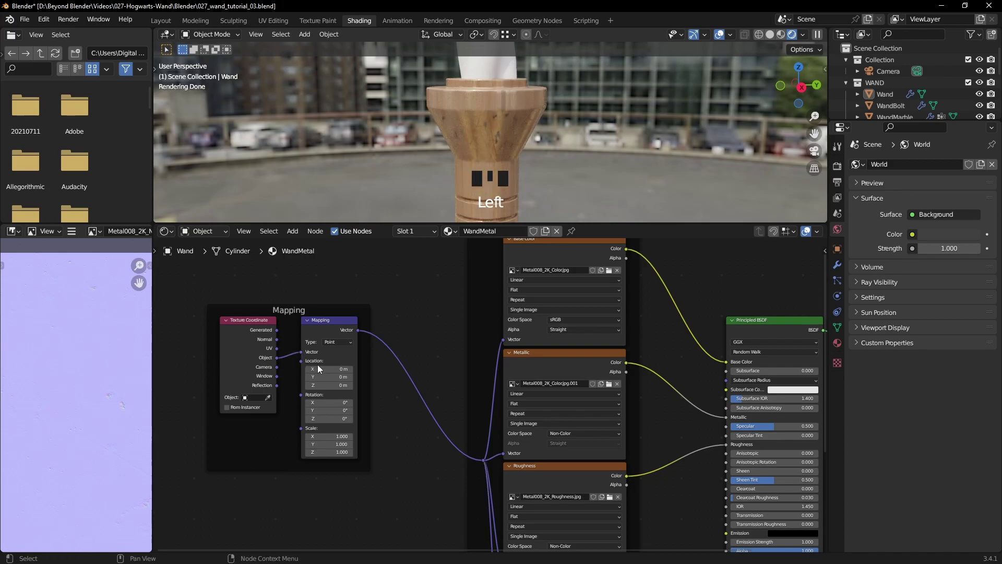
Set the Base Color texture's projection to Box with a blend of 0.5
middle_drag(608, 294, 515, 359)
scroll(514, 355, up, 2)
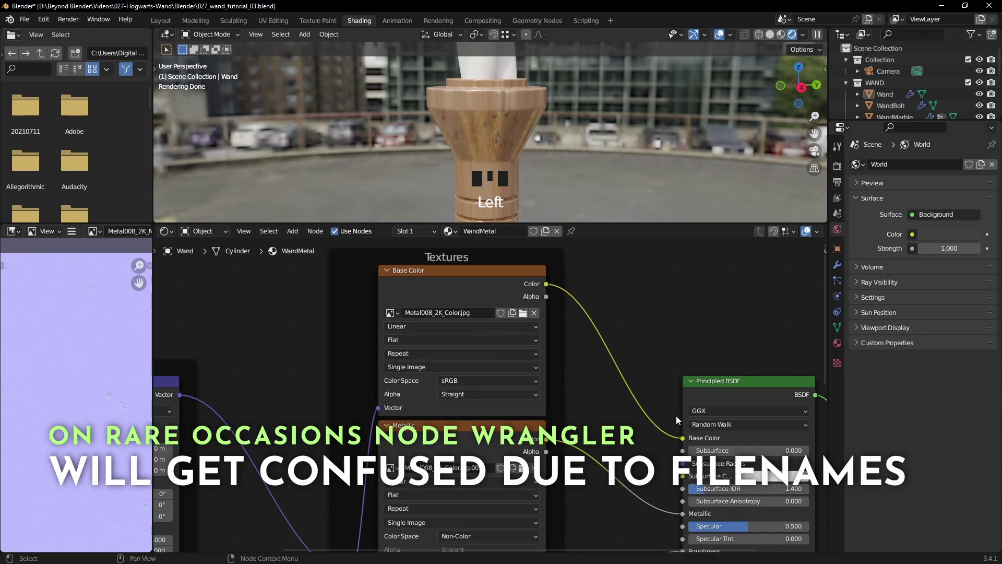
click(414, 340)
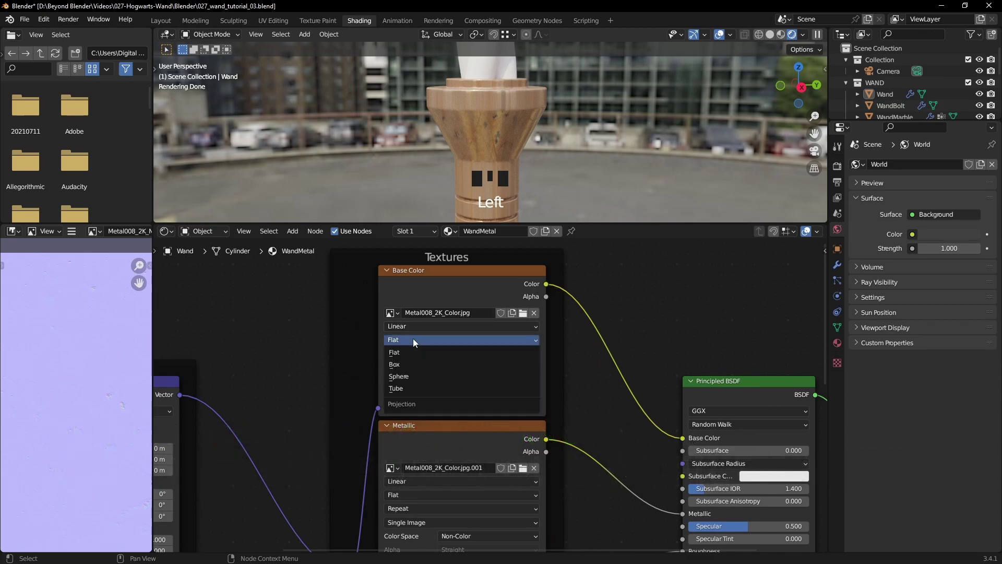
click(400, 364)
click(441, 352)
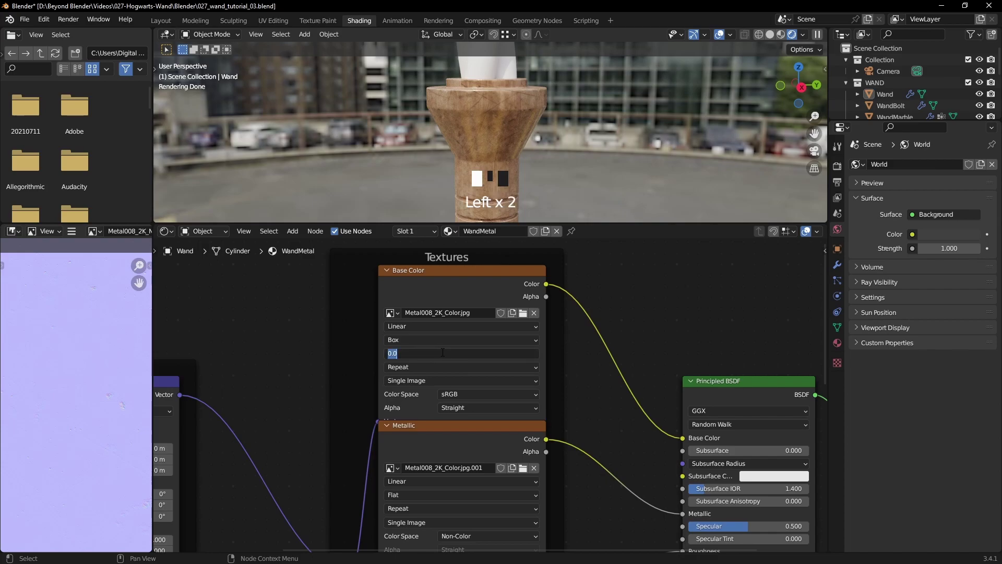
key(Return)
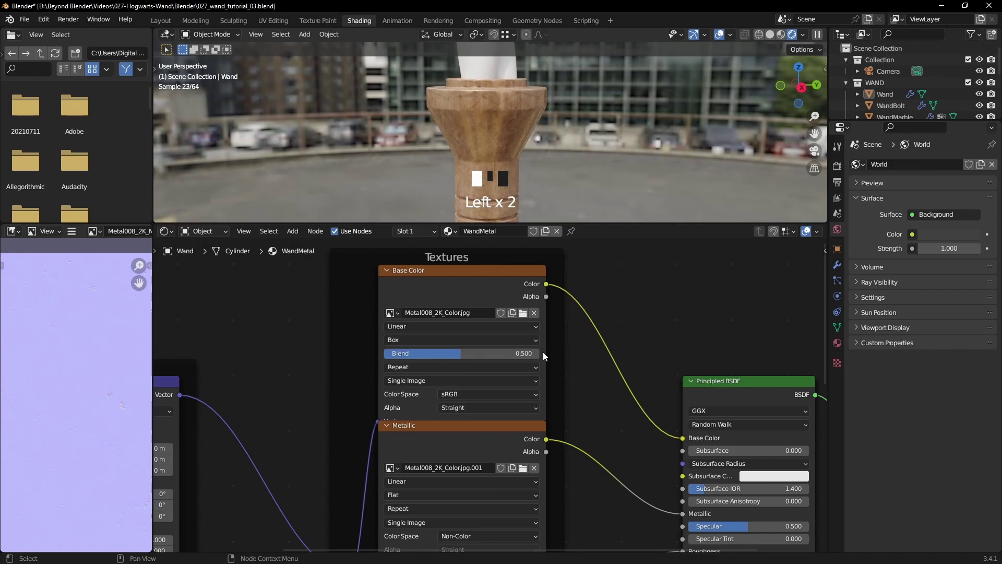
Replace the Metallic texture's image with Metal008_2K_Metalness.jpg and set its color space to Non-Color
scroll(578, 400, down, 5)
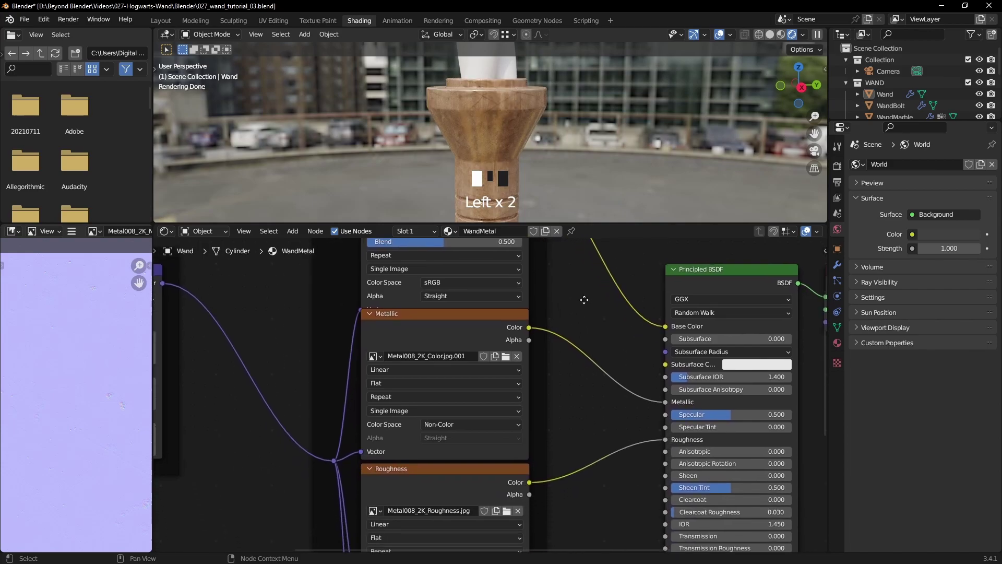
drag(501, 316, 498, 333)
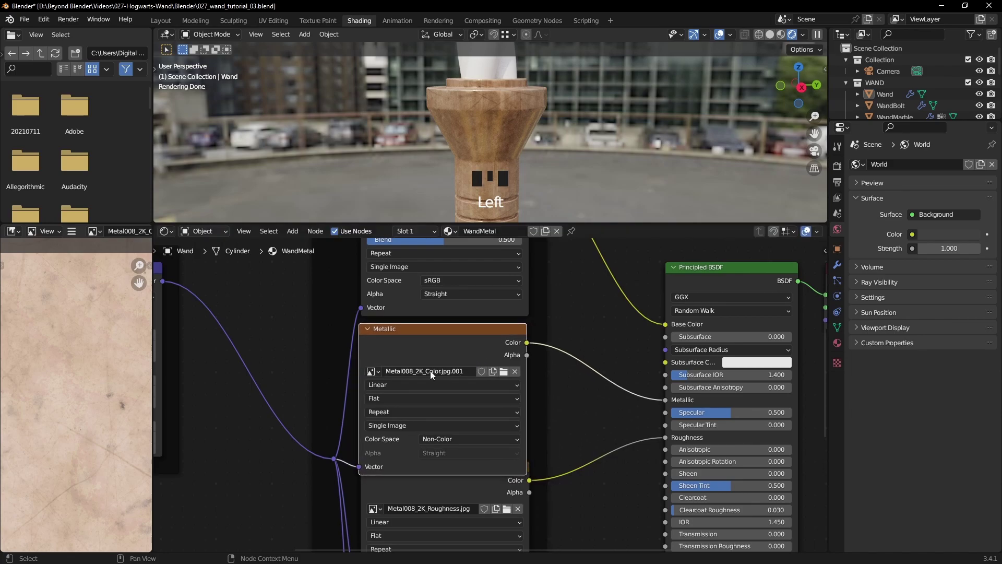
click(515, 371)
click(496, 375)
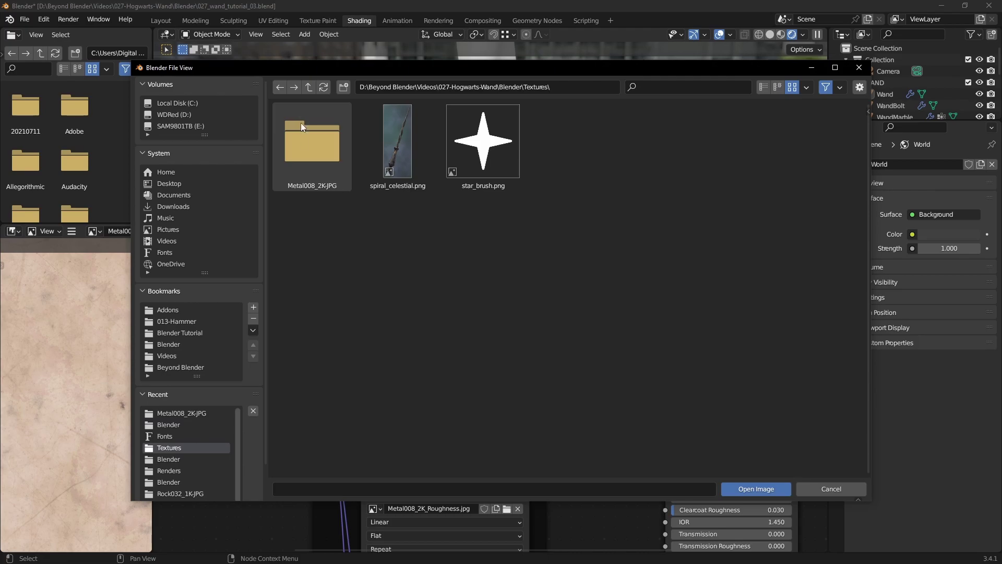
click(301, 123)
click(488, 159)
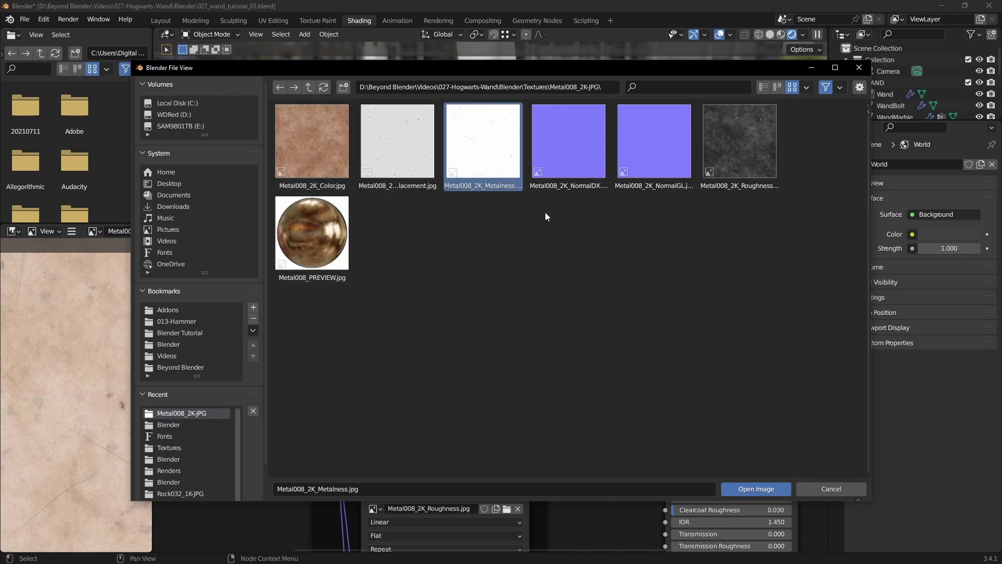
click(740, 487)
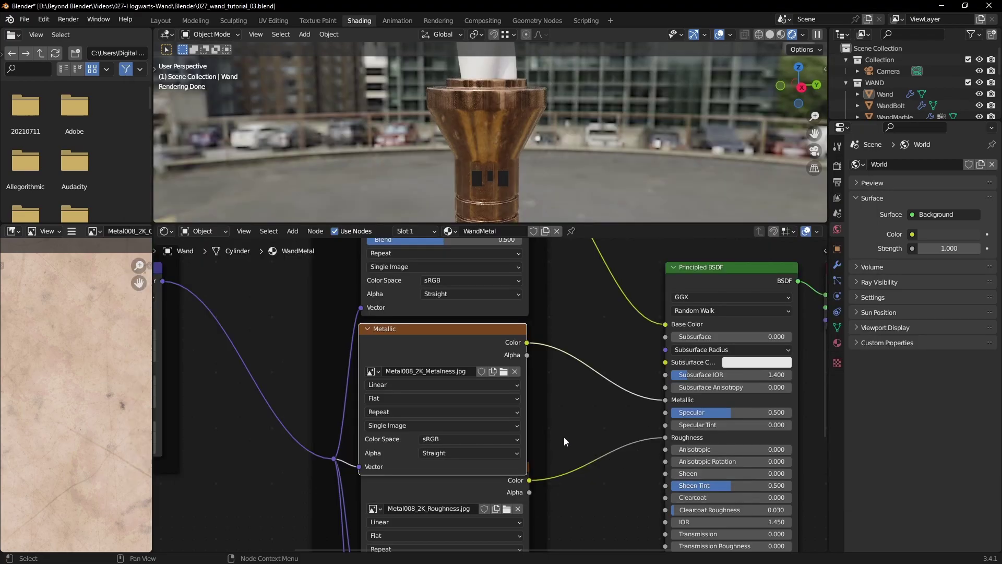
click(478, 439)
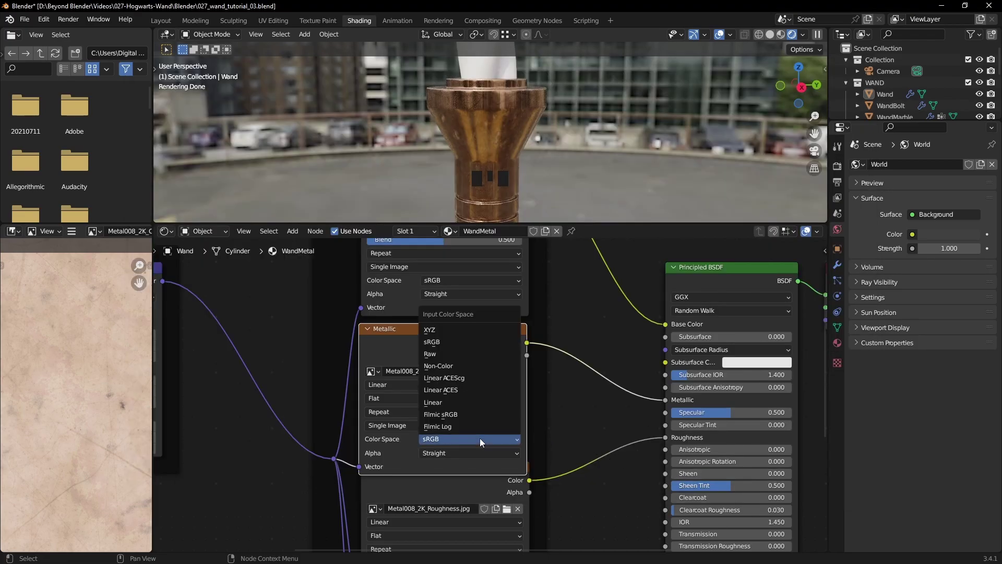
click(445, 366)
Space out the Roughness and Normal texture nodes vertically so that they no longer overlap the nodes above them
scroll(565, 446, down, 1)
middle_drag(565, 446, 587, 365)
click(496, 385)
drag(480, 367, 481, 385)
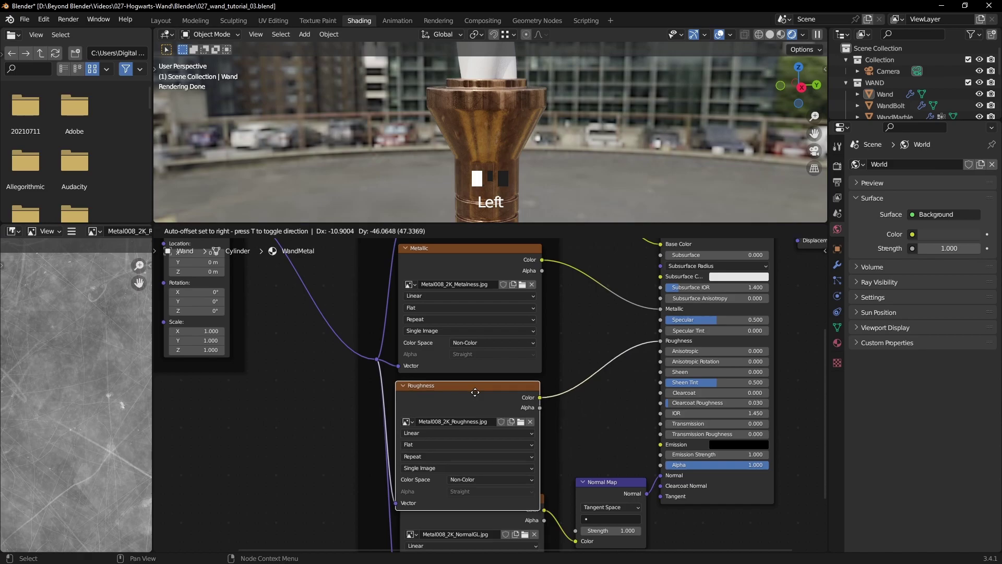
middle_drag(586, 414, 590, 324)
click(511, 509)
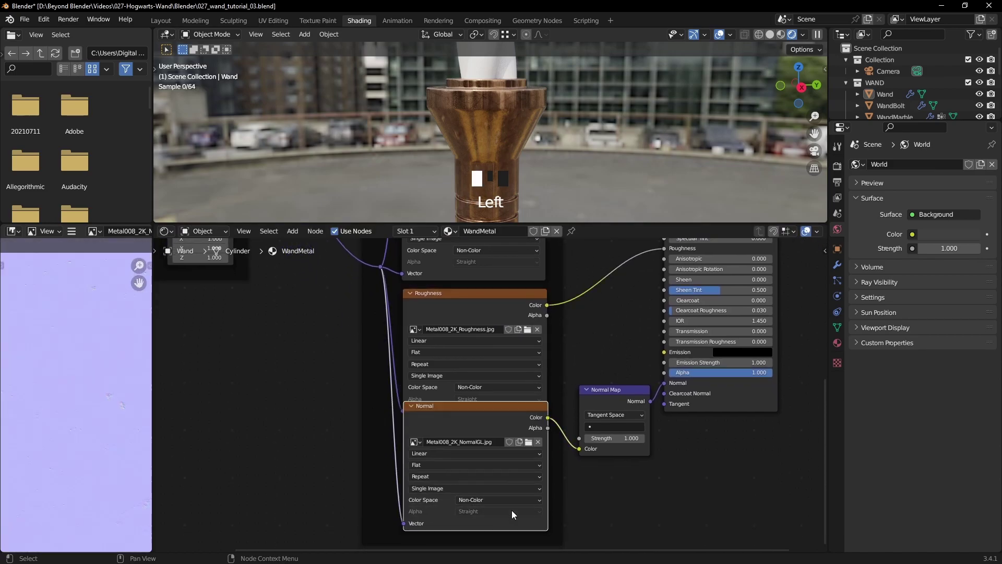
drag(497, 405, 498, 432)
Set the Metallic texture's projection to Box with a blend of 0.5
middle_drag(618, 318, 564, 521)
click(453, 356)
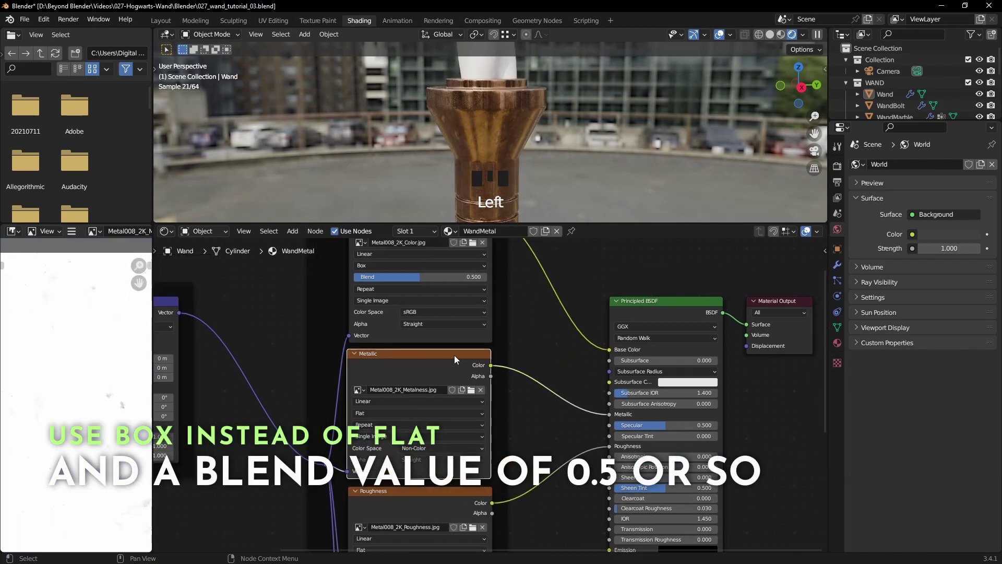
click(391, 413)
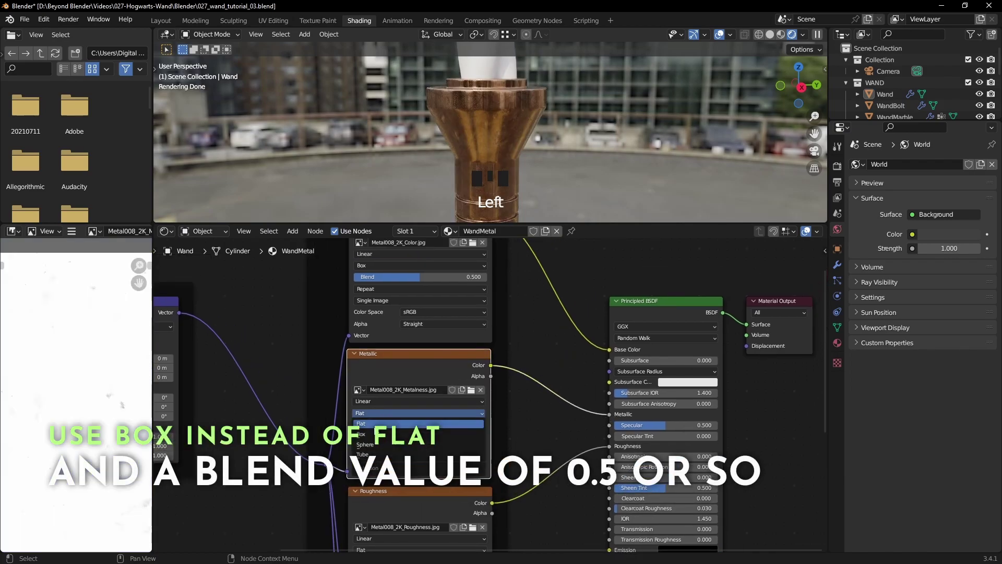
click(394, 425)
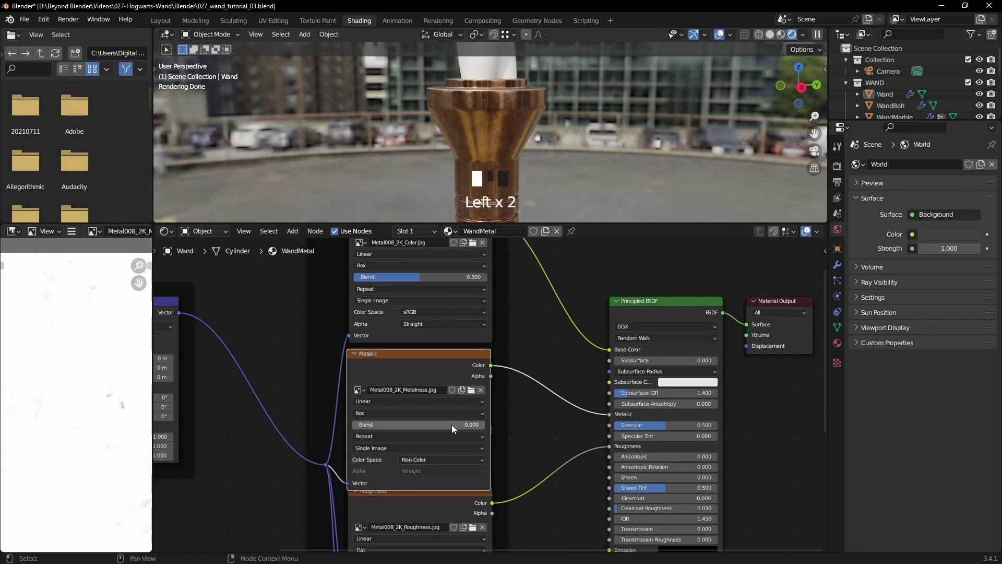
key(ctrl+v)
Shift the Roughness texture node down and set its projection to Box with a blend of 0.5
middle_drag(555, 433, 574, 301)
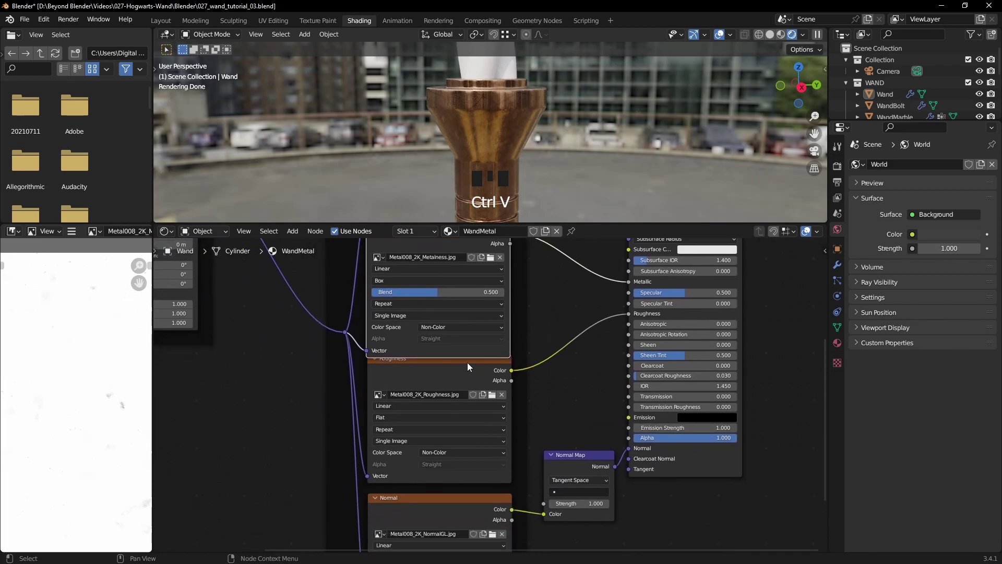
mouse_move(465, 362)
mouse_down()
mouse_move(464, 389)
mouse_move(464, 376)
mouse_up()
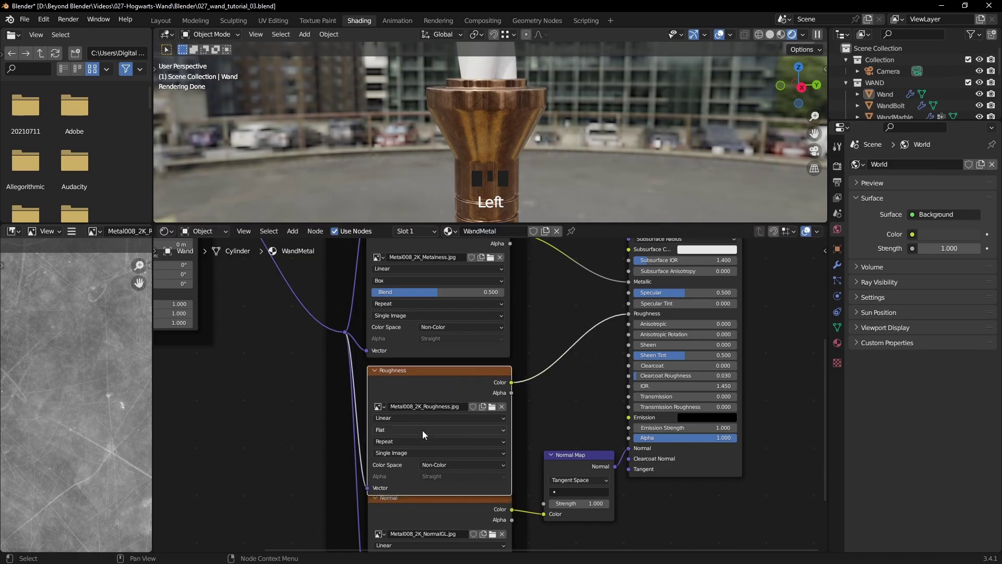
click(402, 428)
click(390, 449)
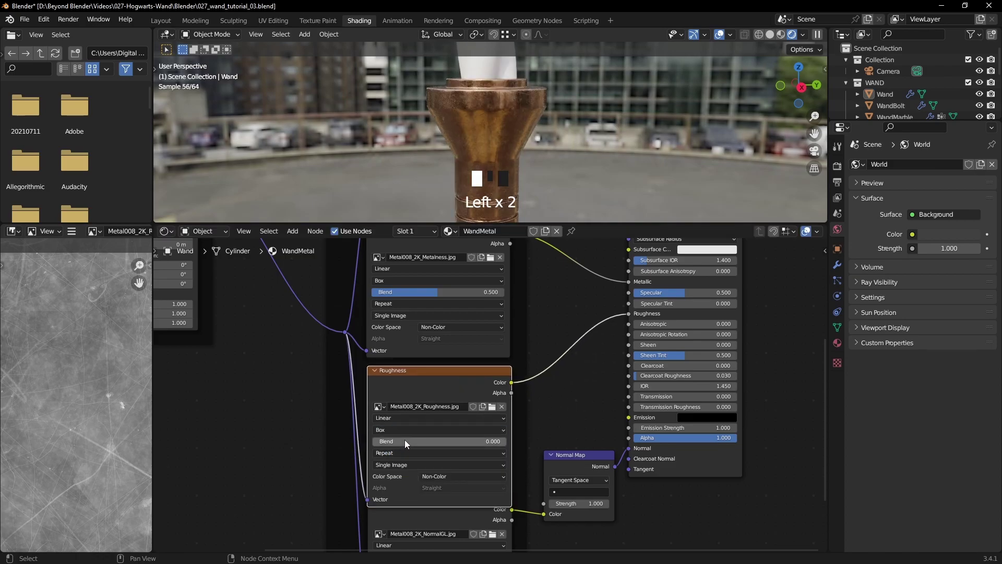
key(ctrl+v)
Shift the Normal texture node down and set its projection to Box with a blend of 0.5
middle_drag(560, 412, 569, 285)
click(459, 393)
drag(440, 395, 436, 421)
click(403, 454)
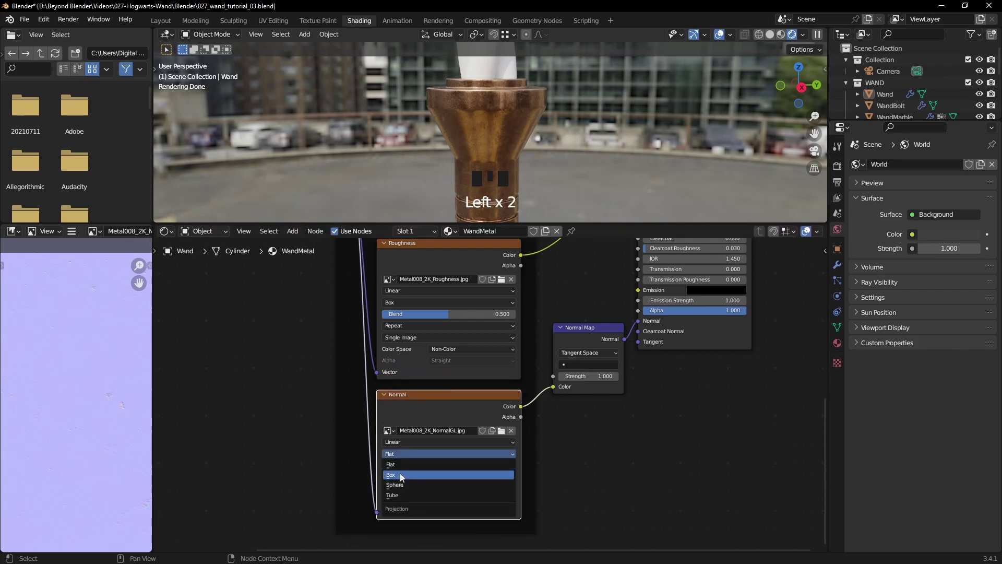
click(400, 474)
key(ctrl+v)
click(640, 433)
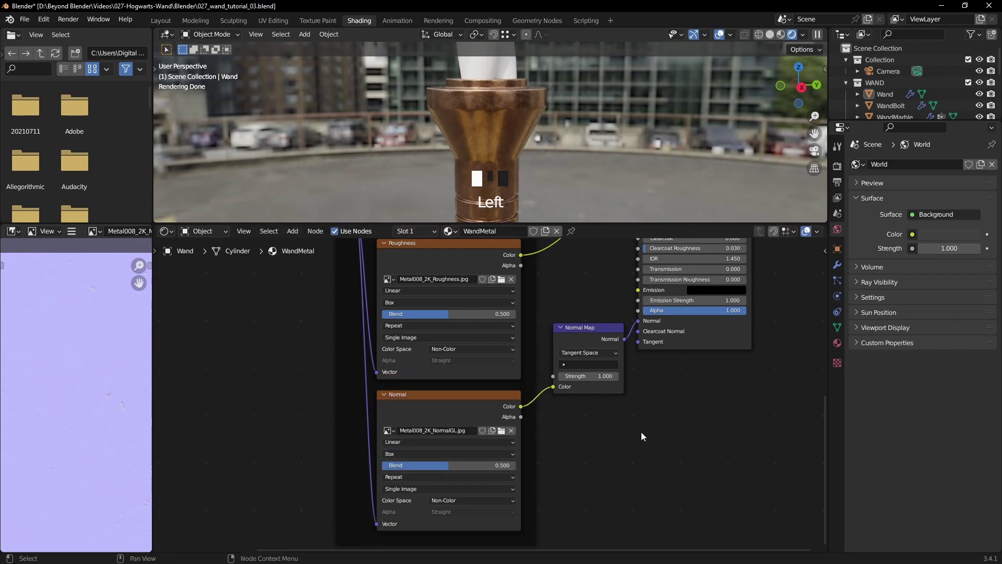
Duplicate the Normal texture node into a gap below Roughness and connect its Vector input to the shared mapping reroute
middle_drag(571, 173, 610, 135)
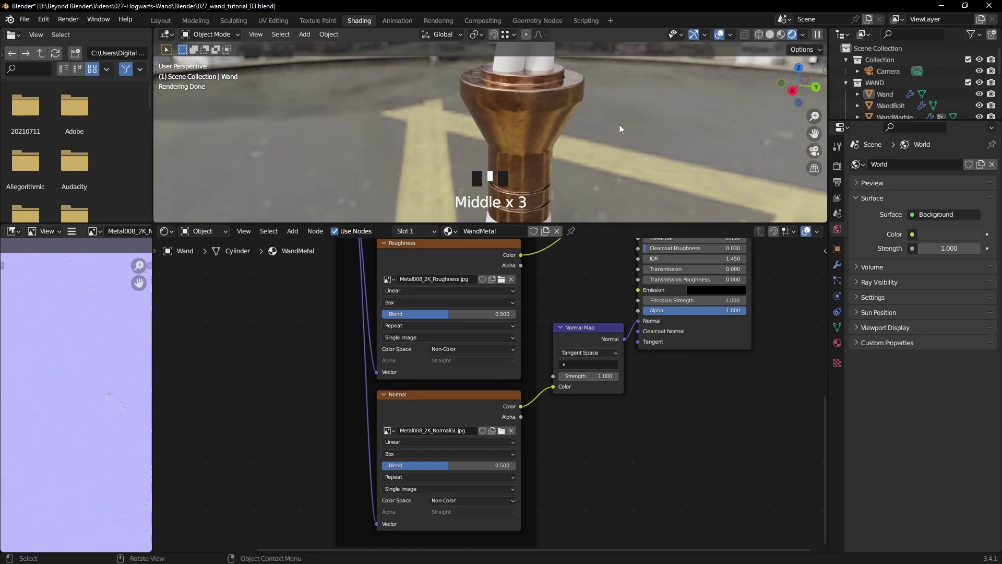
scroll(684, 399, down, 3)
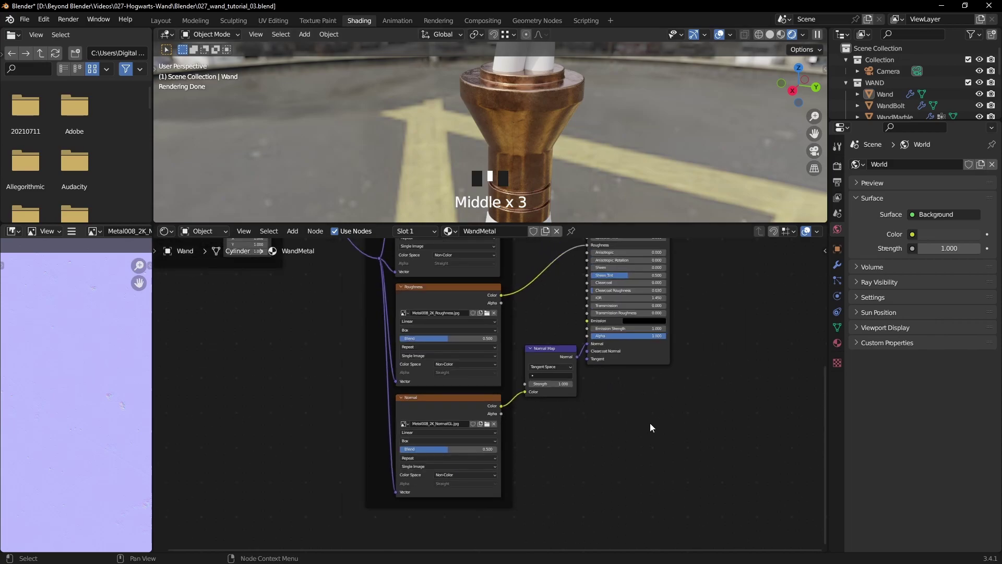
scroll(649, 426, down, 3)
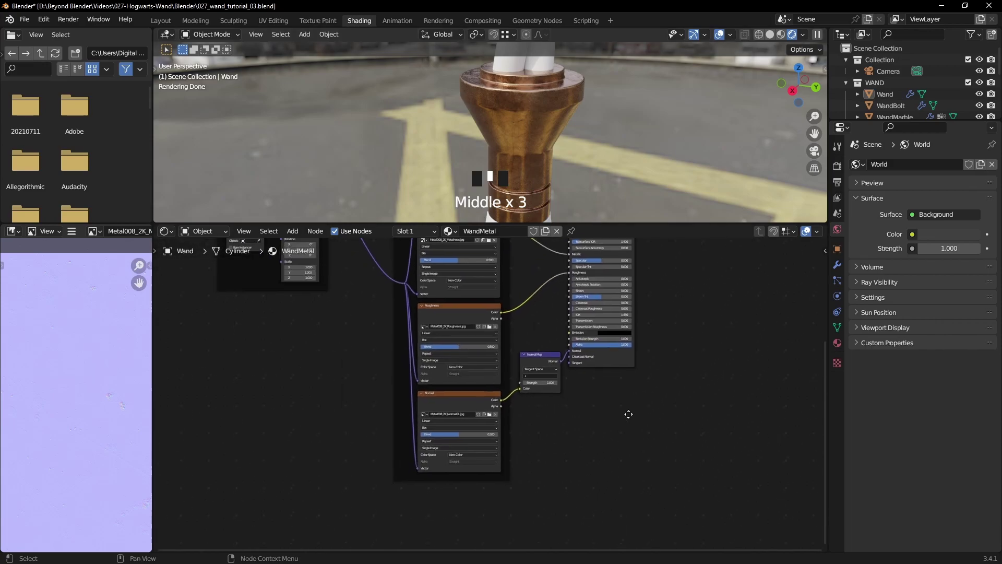
drag(491, 356, 492, 447)
key(shift+d)
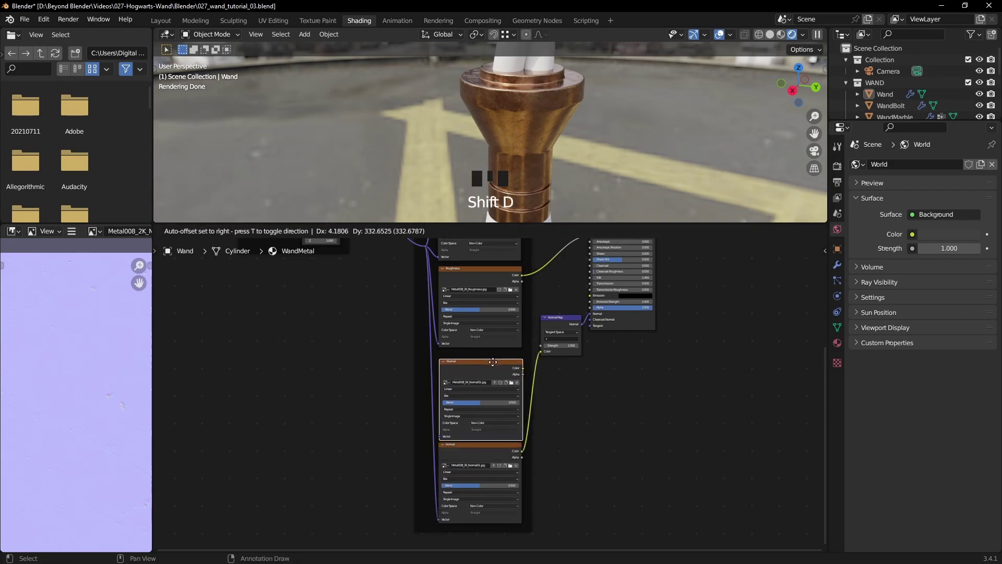
click(492, 357)
middle_drag(445, 280, 466, 318)
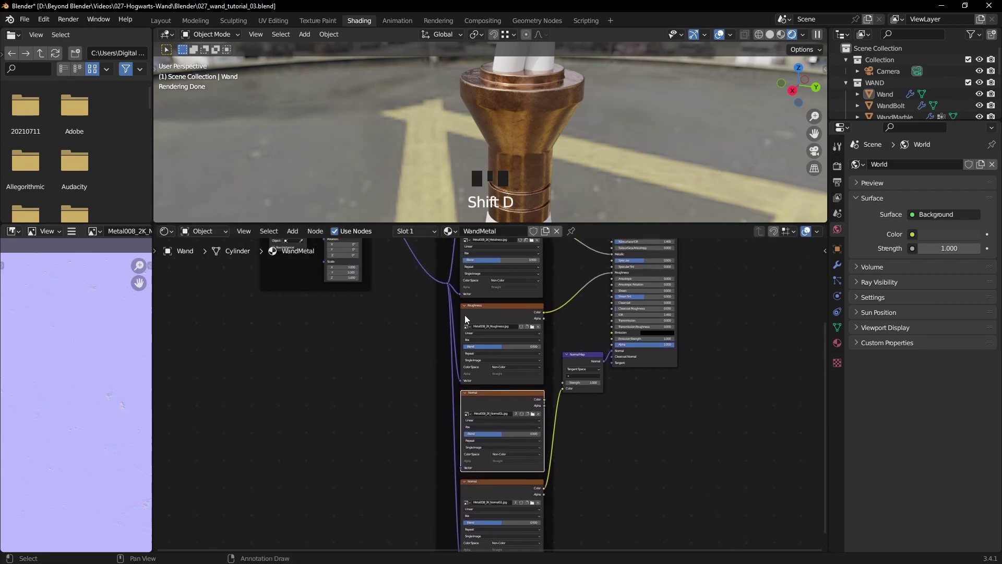
drag(447, 283, 510, 443)
Replace the duplicated texture's image with Metal008_2K_Displacement.jpg and set its color space to Non-Color
scroll(512, 431, up, 3)
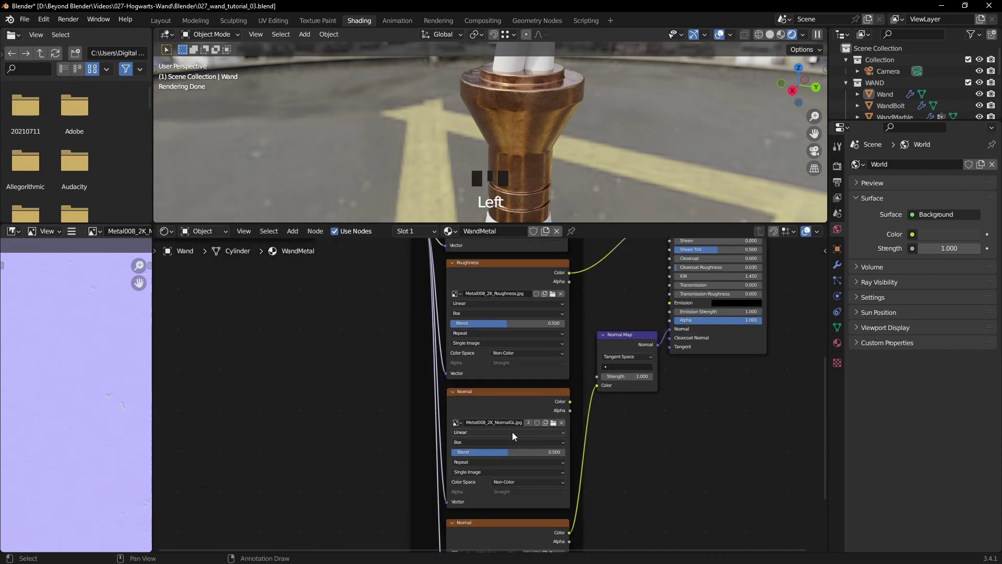
click(565, 427)
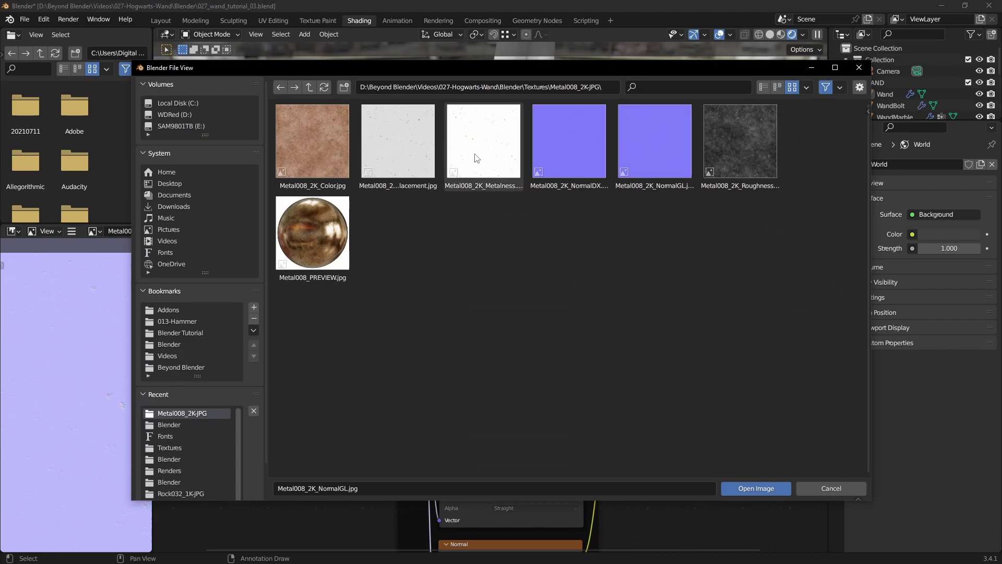
click(413, 158)
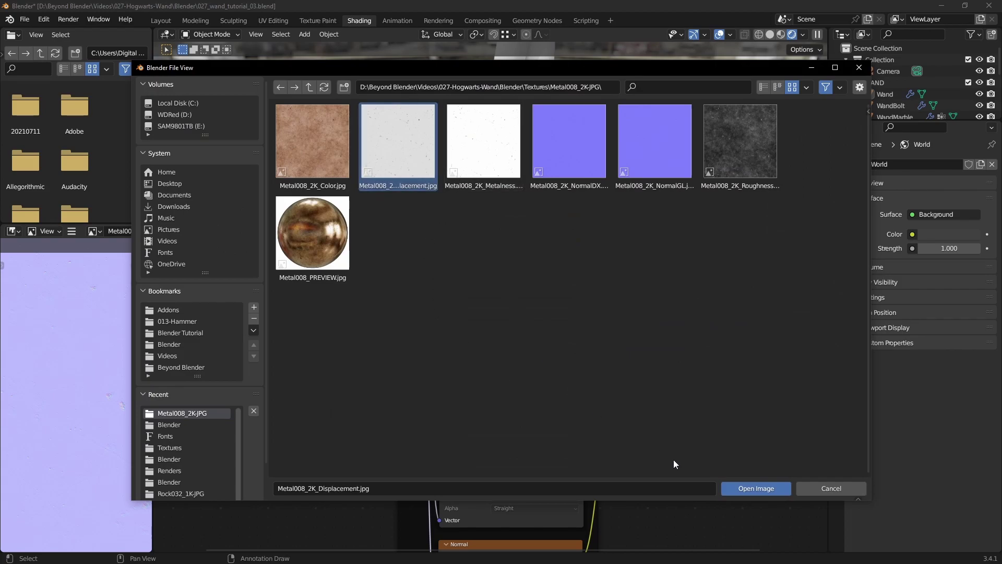
click(769, 489)
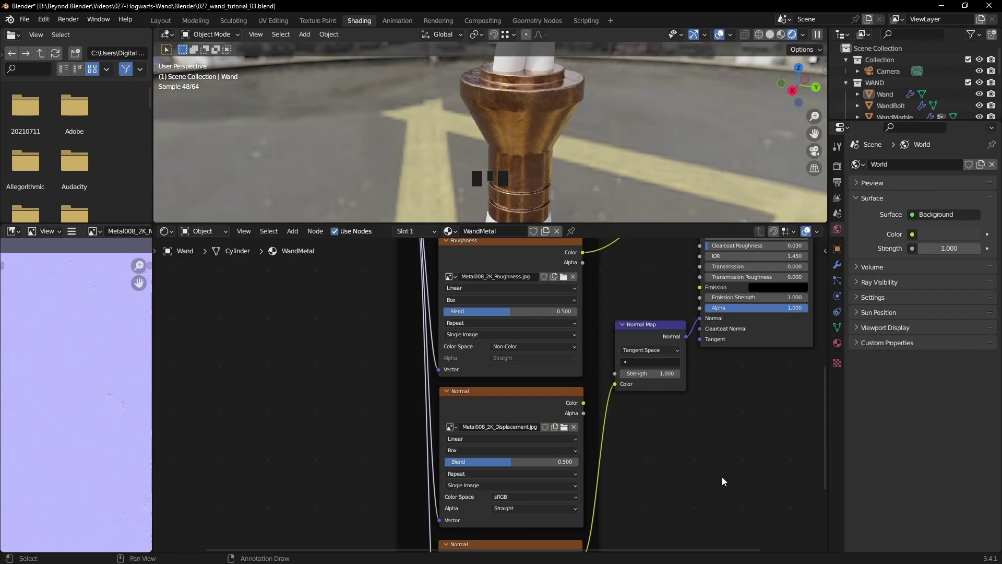
click(535, 496)
click(507, 434)
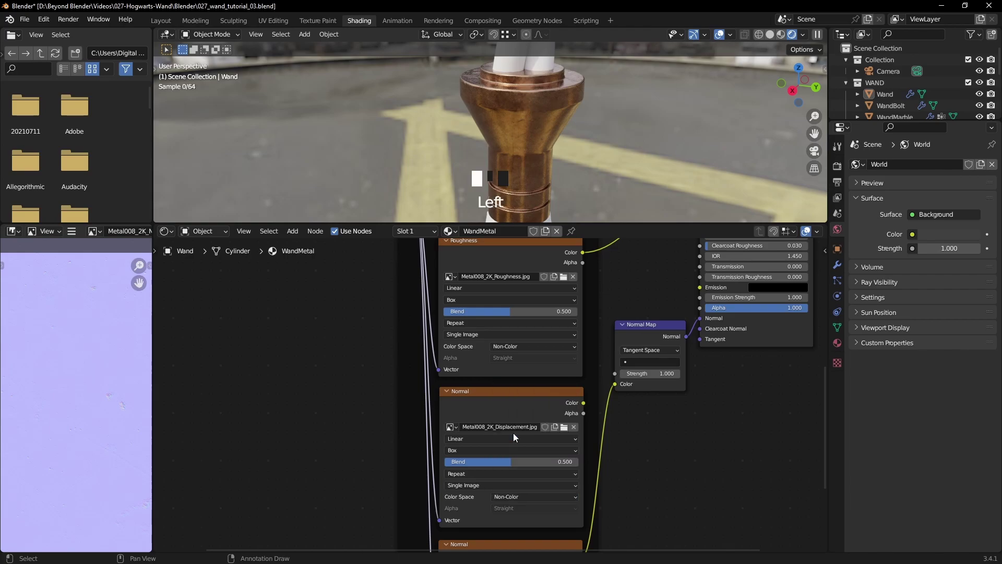
Move the Principled BSDF, Material Output and Normal Map nodes together farther away from the texture nodes
middle_drag(682, 425, 591, 418)
scroll(594, 420, down, 2)
middle_drag(655, 414, 565, 545)
drag(688, 270, 450, 520)
key(g)
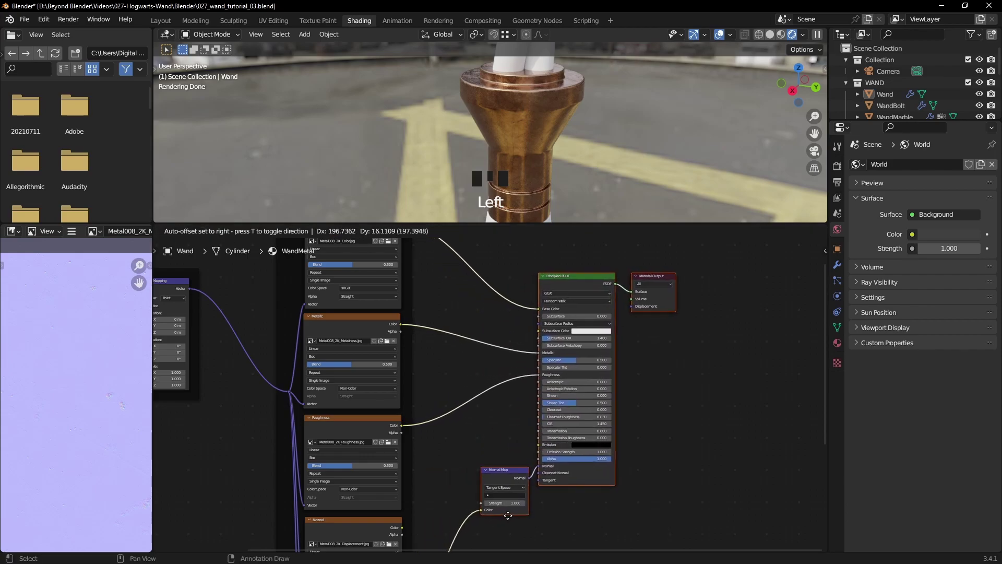
click(509, 516)
click(683, 469)
Move the Normal Map node down and closer to the texture nodes, leaving room before the Principled BSDF
middle_drag(680, 483, 713, 386)
scroll(592, 399, up, 2)
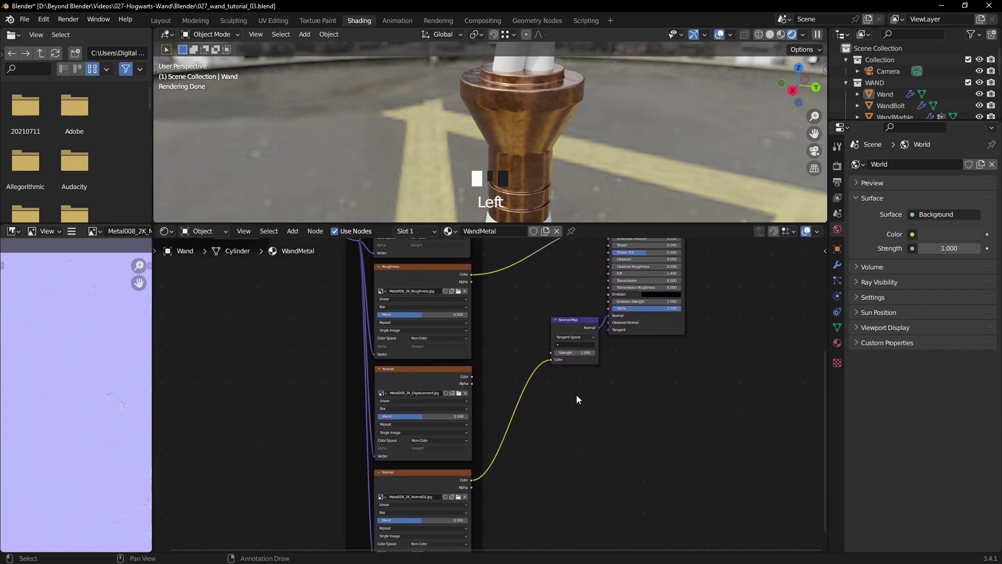
scroll(663, 423, up, 1)
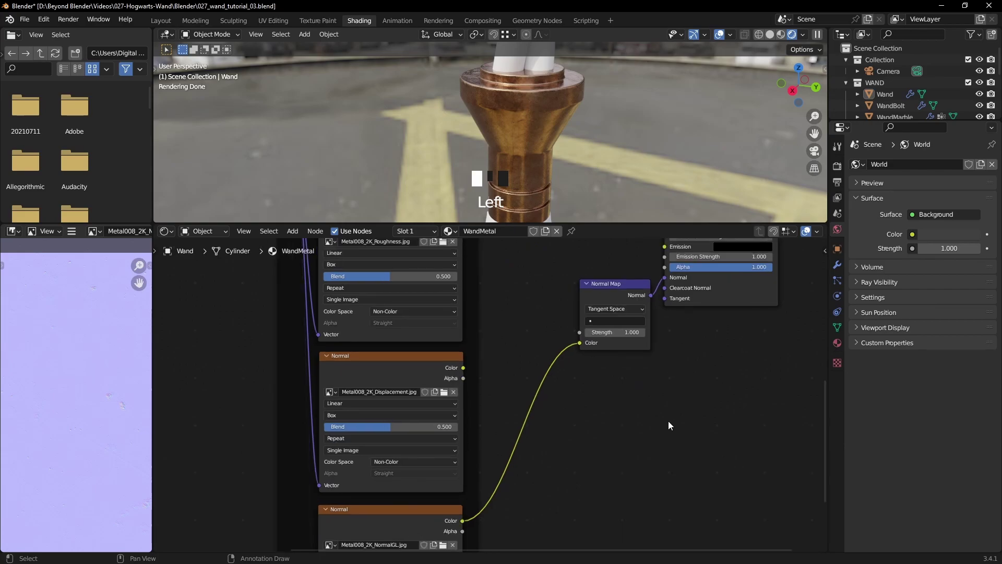
scroll(694, 386, up, 1)
drag(596, 332, 528, 462)
click(669, 441)
Insert a Bump node into the link between the Normal Map and the Principled BSDF's Normal input
key(shift+a)
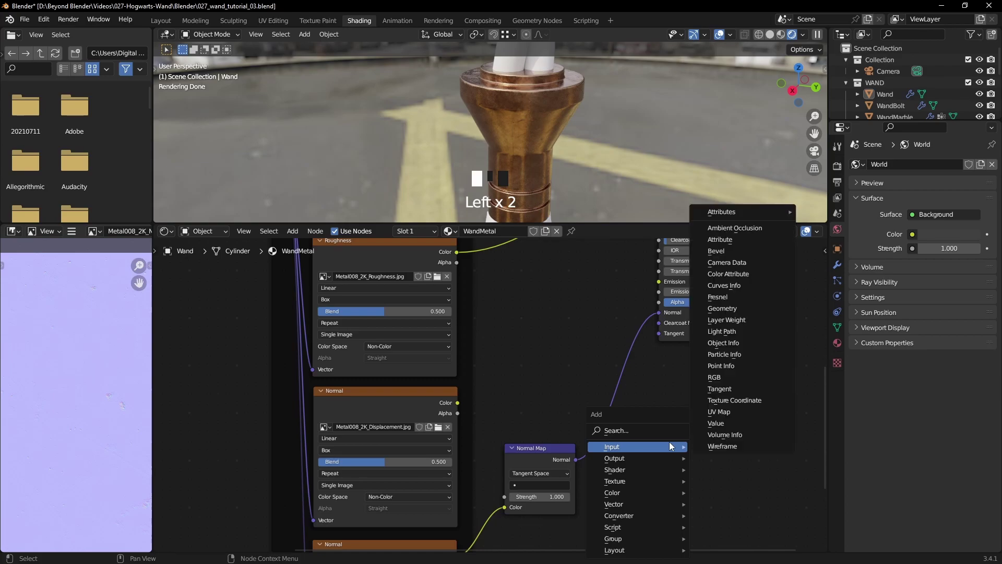
mouse_move(628, 507)
click(725, 411)
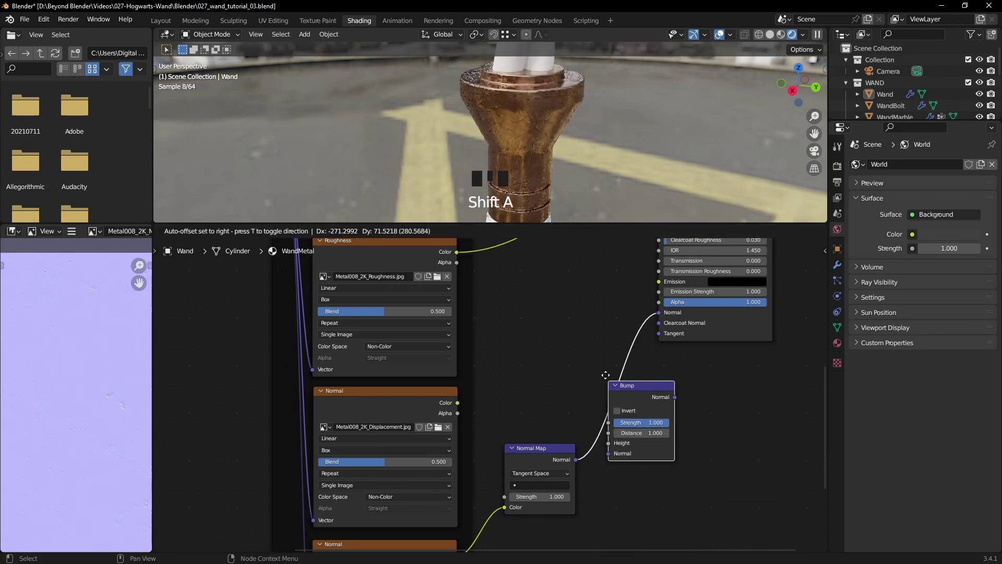
click(589, 361)
Connect the displacement texture's Color to the Bump node's Height and set the Bump strength to 0.075
middle_drag(704, 479, 695, 438)
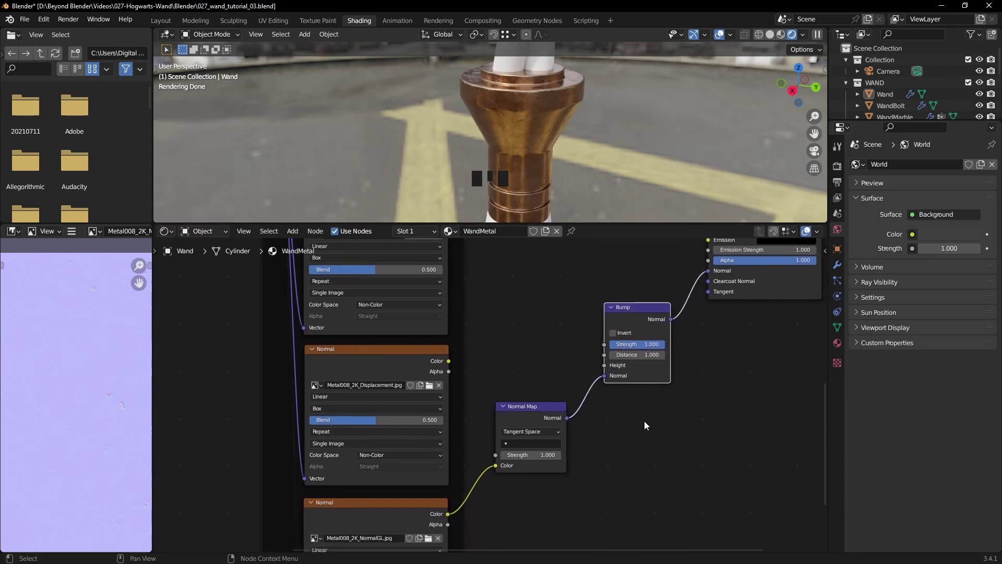
drag(449, 361, 463, 358)
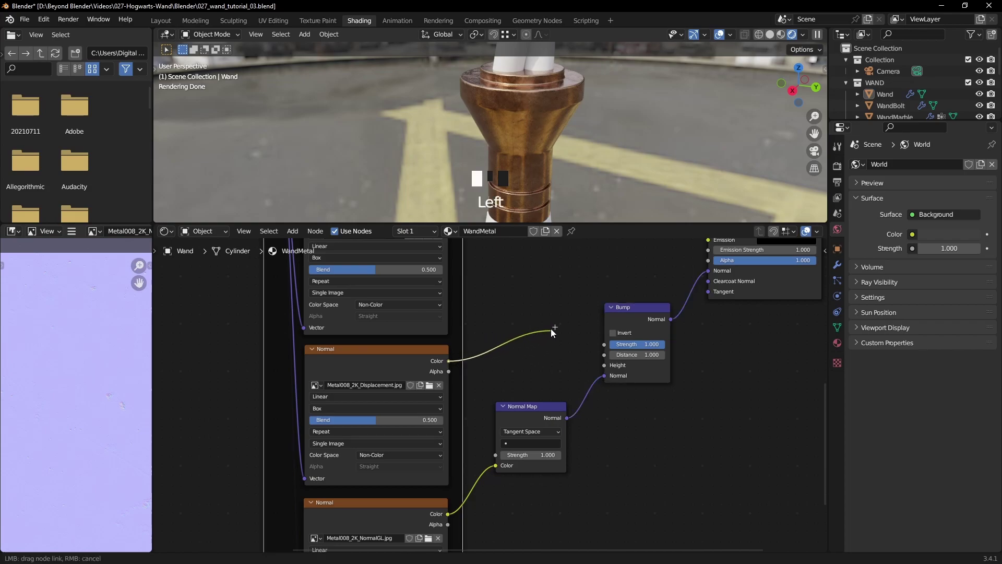
drag(603, 365, 602, 366)
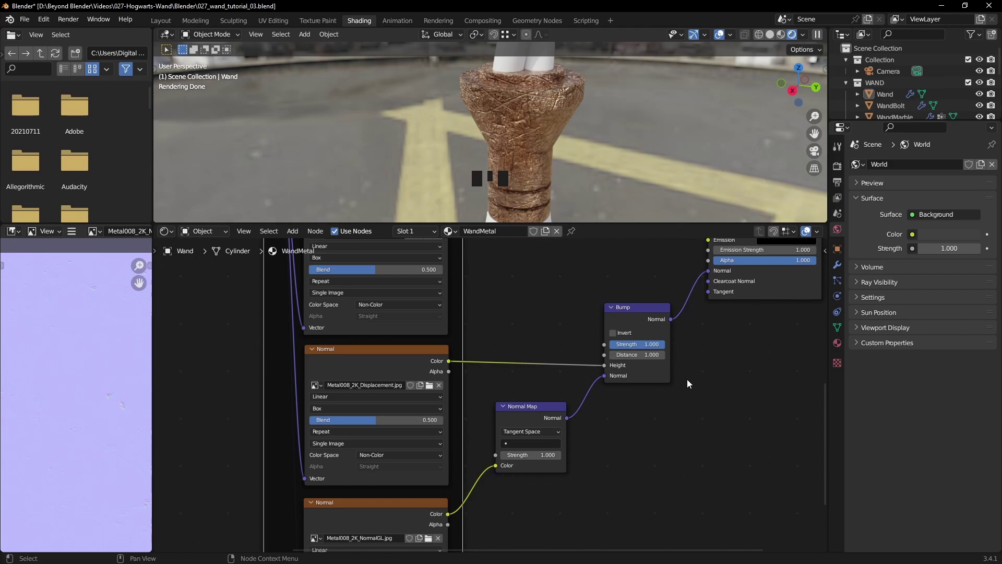
middle_drag(687, 379, 642, 393)
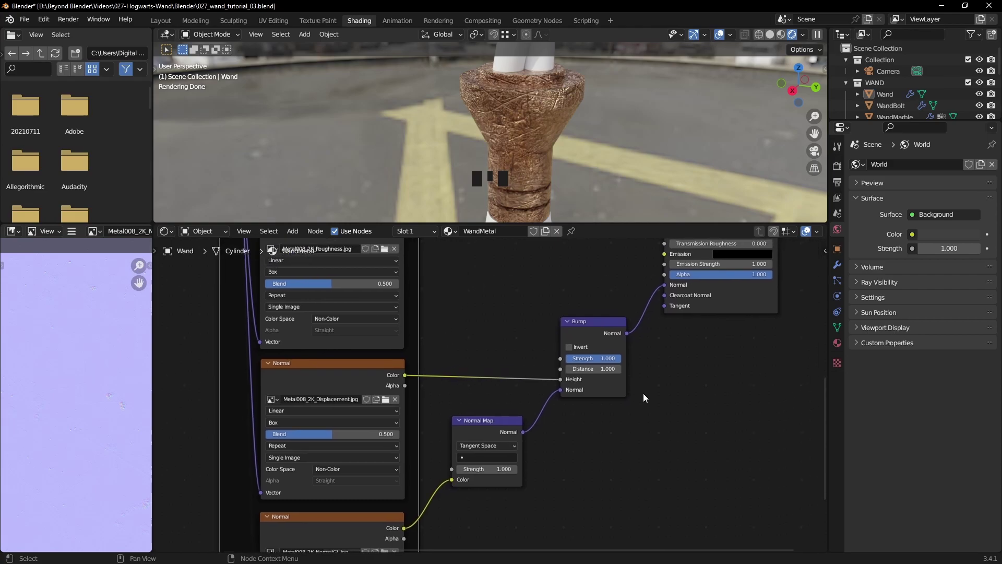
click(608, 358)
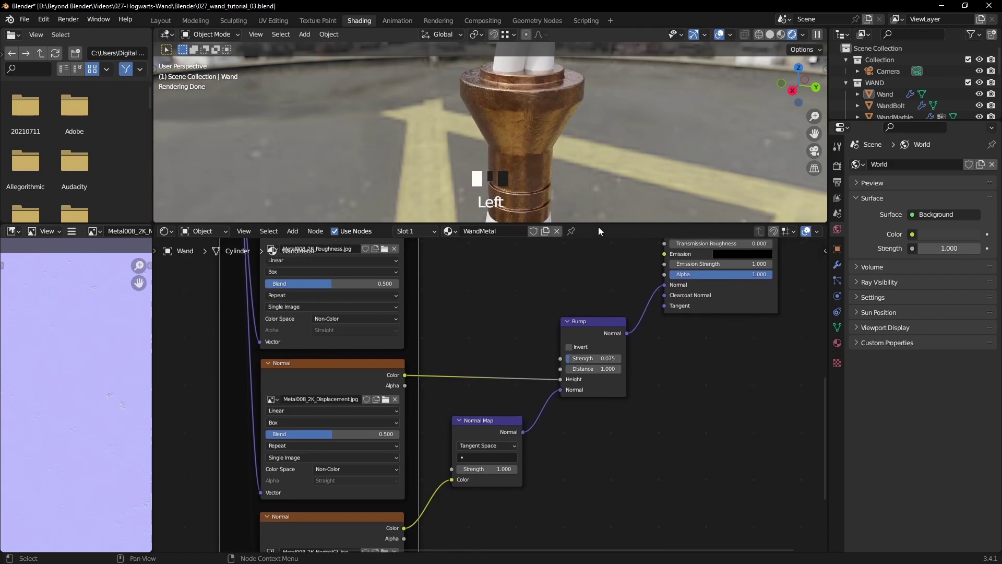
Examine the metal handle from another angle and distance, and review the texture nodes' projection and blend settings
middle_drag(565, 122, 537, 133)
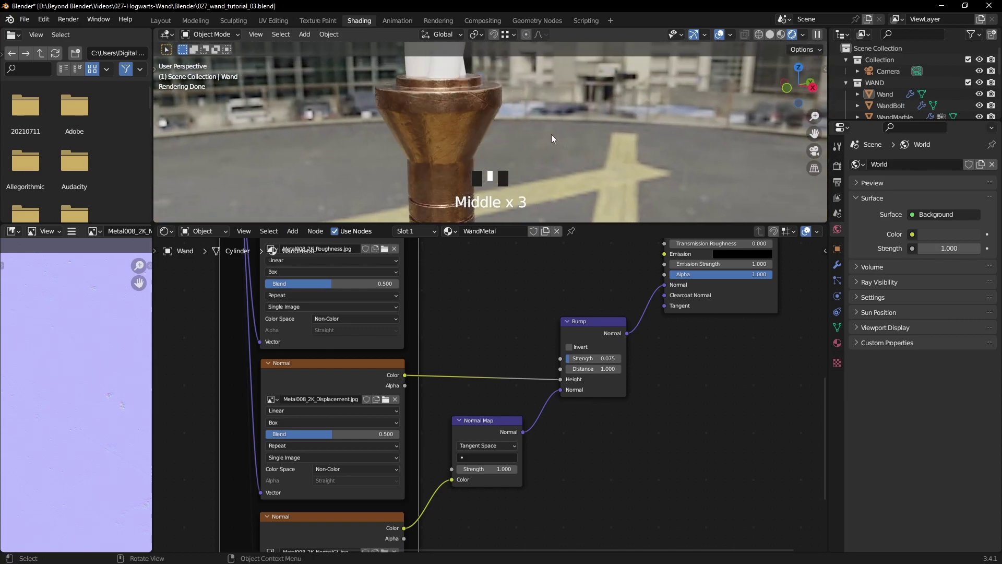
scroll(584, 130, down, 1)
scroll(581, 137, down, 1)
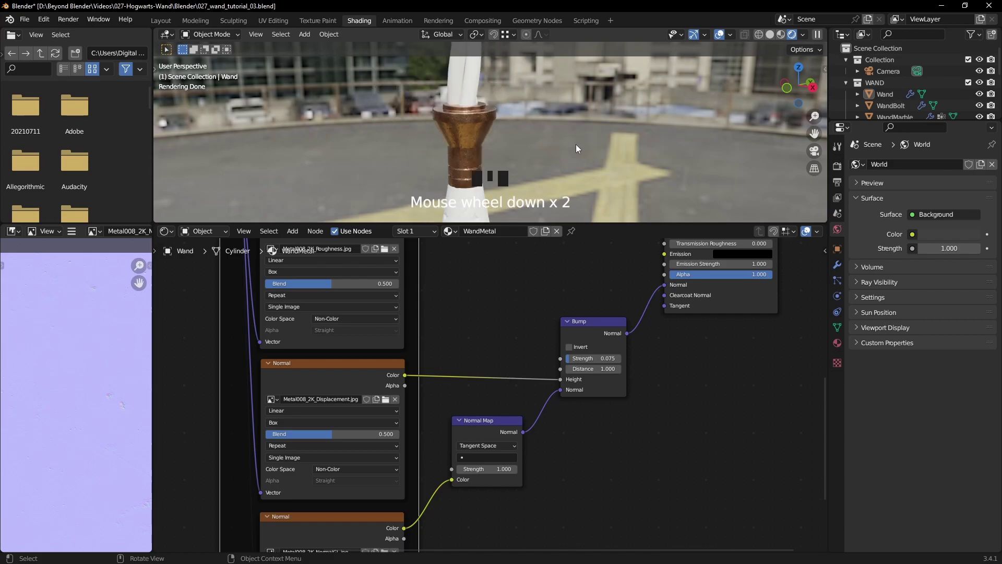
scroll(689, 377, down, 1)
scroll(653, 366, down, 1)
middle_drag(665, 347, 666, 357)
middle_drag(566, 449, 624, 421)
scroll(490, 343, up, 1)
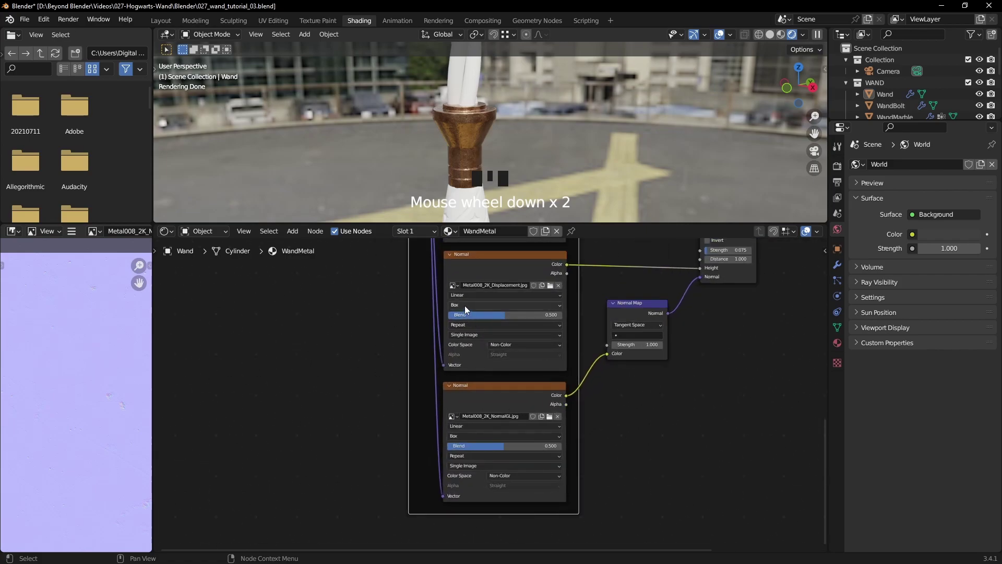
shift+scroll(546, 436, up, 8)
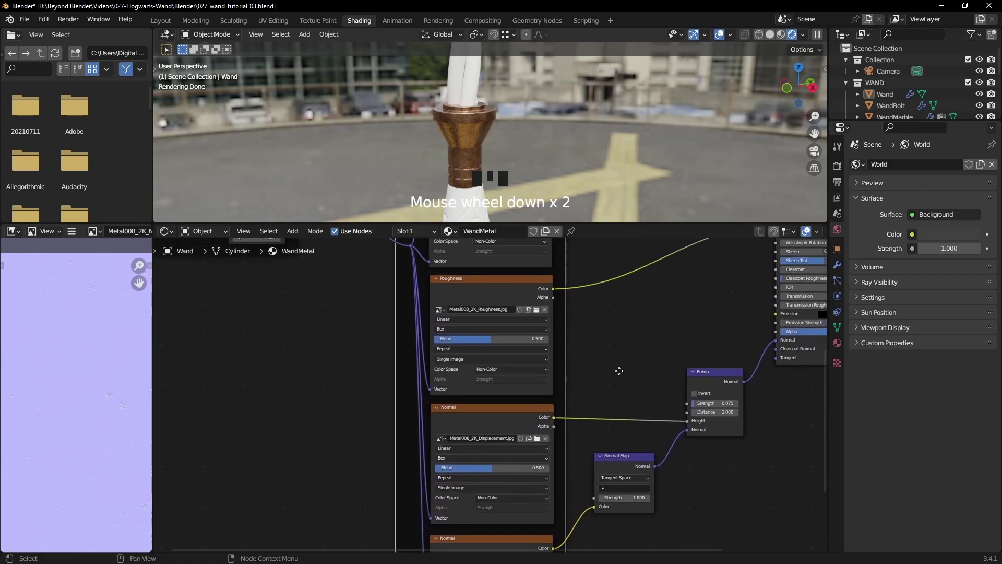
middle_drag(616, 289, 600, 438)
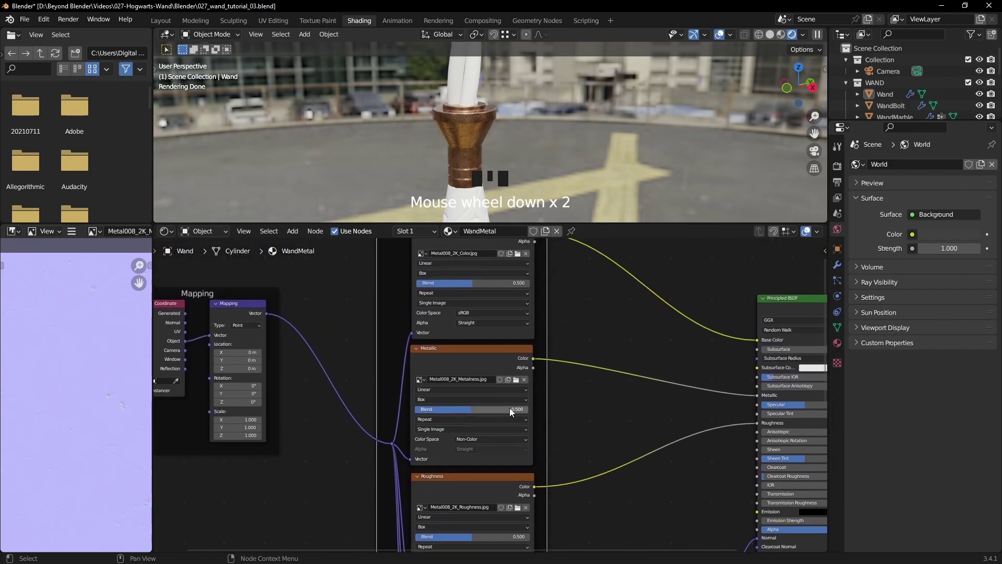
Play the YouTube wand showcase up to the Celestial – Blue handle, examine its brass parts, and switch back to Blender
middle_drag(613, 316, 663, 363)
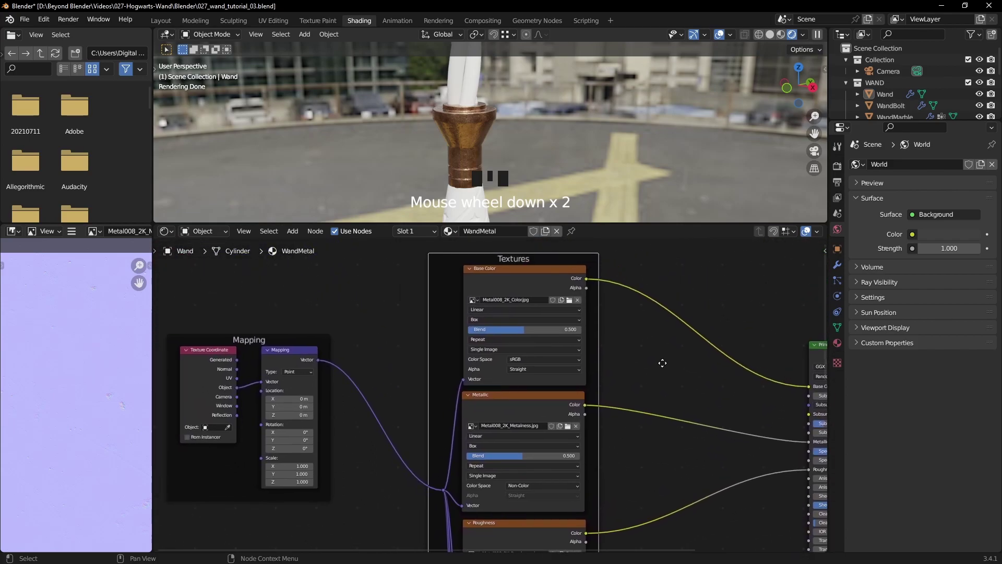
middle_drag(669, 315, 666, 321)
middle_drag(666, 321, 652, 348)
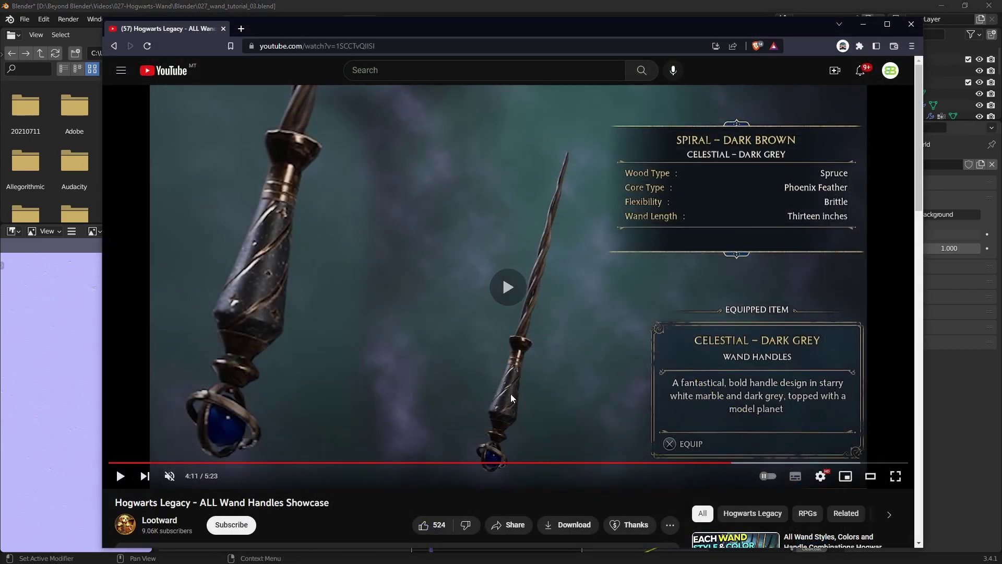
click(511, 395)
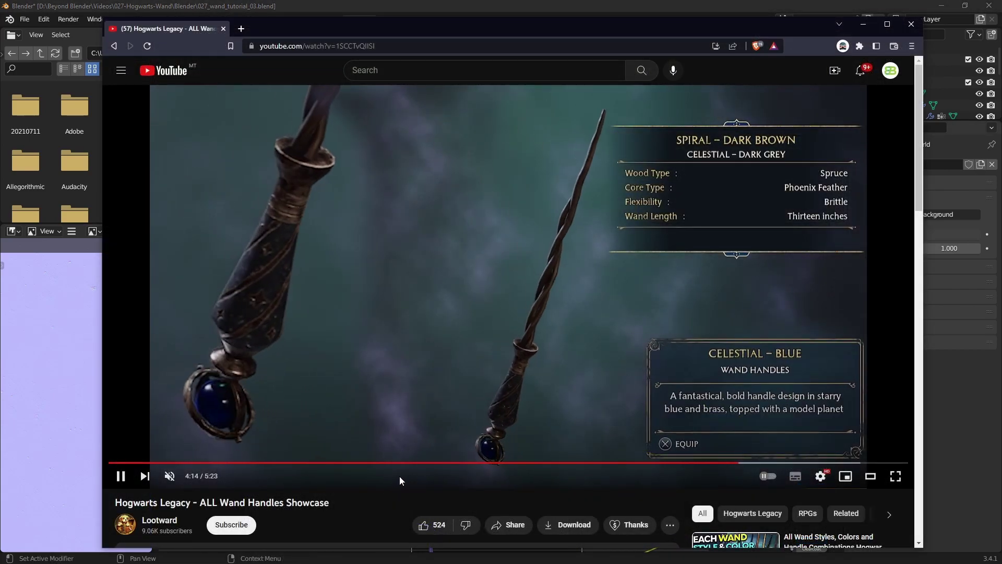
key(space)
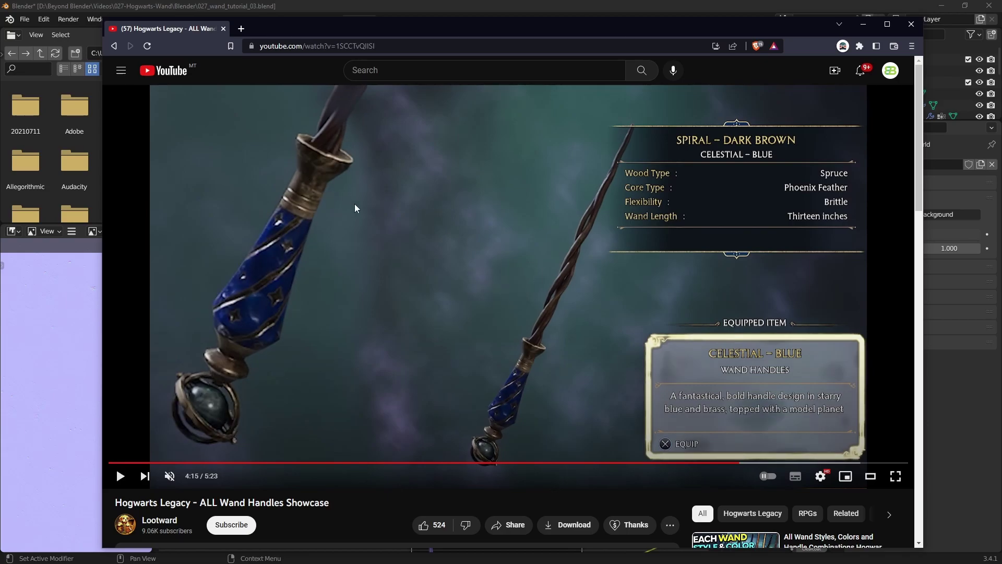
click(359, 205)
click(386, 206)
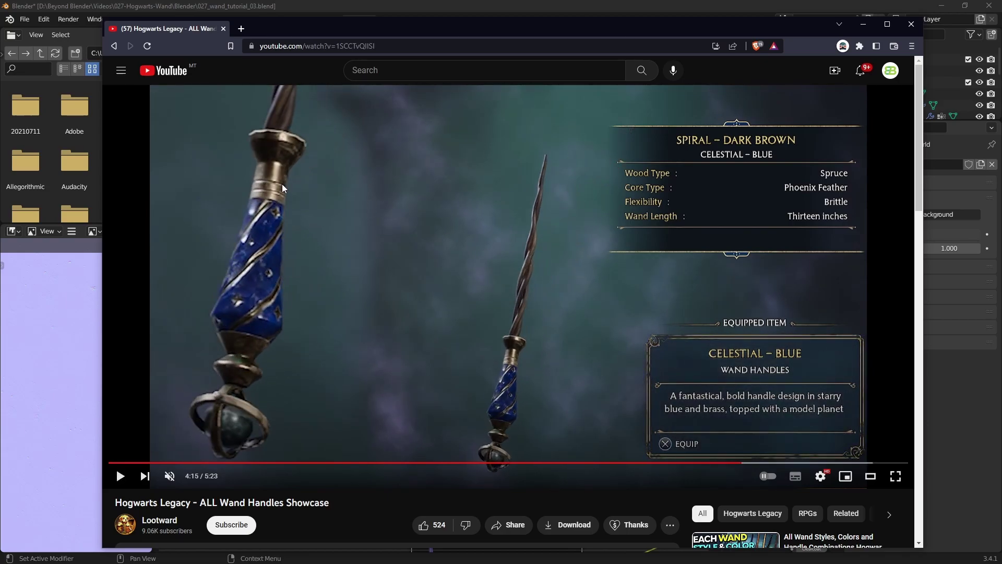
click(682, 5)
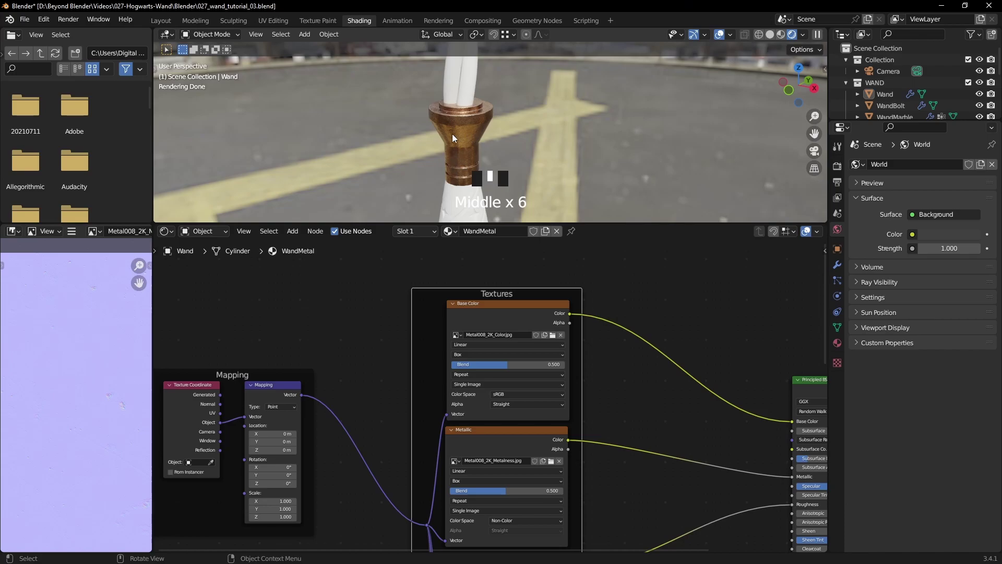
Insert a Hue Saturation Value node into the link between the Base Color texture and the Principled BSDF's Base Color
middle_drag(655, 391, 471, 374)
click(497, 386)
key(shift+a)
mouse_move(454, 377)
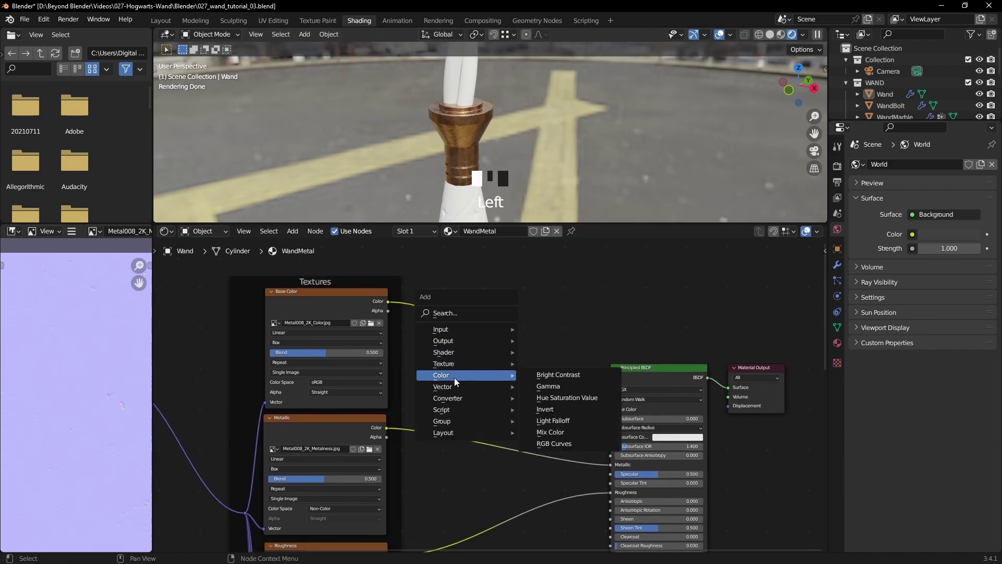
click(566, 397)
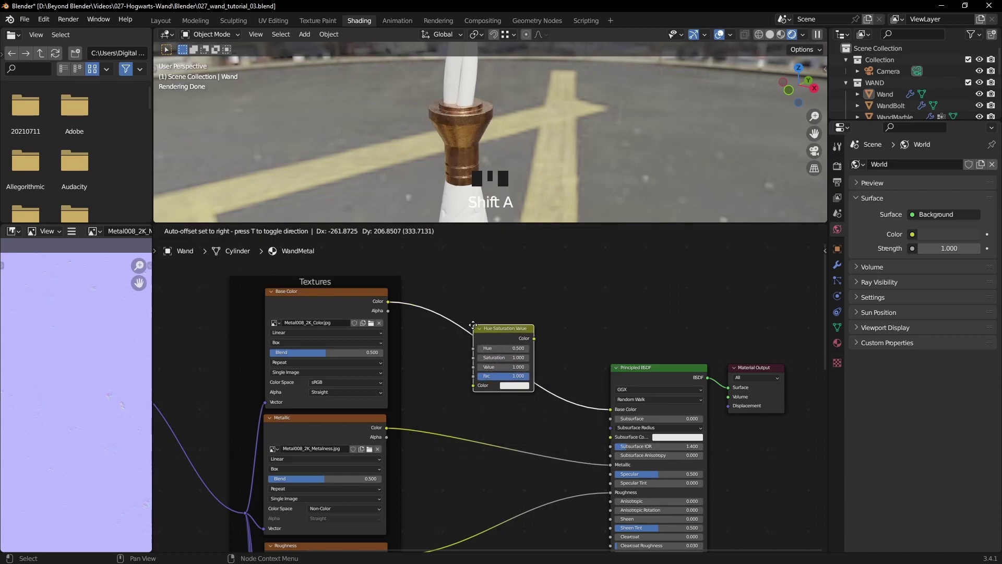
click(473, 325)
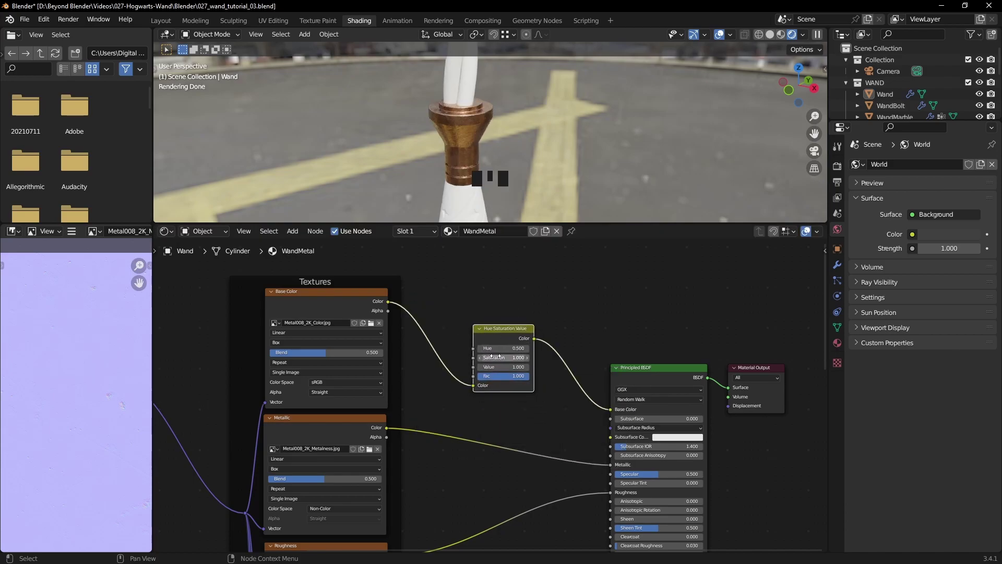
Set both Saturation and Value of the Hue Saturation Value node to 0.6
scroll(497, 360, up, 2)
scroll(496, 355, up, 2)
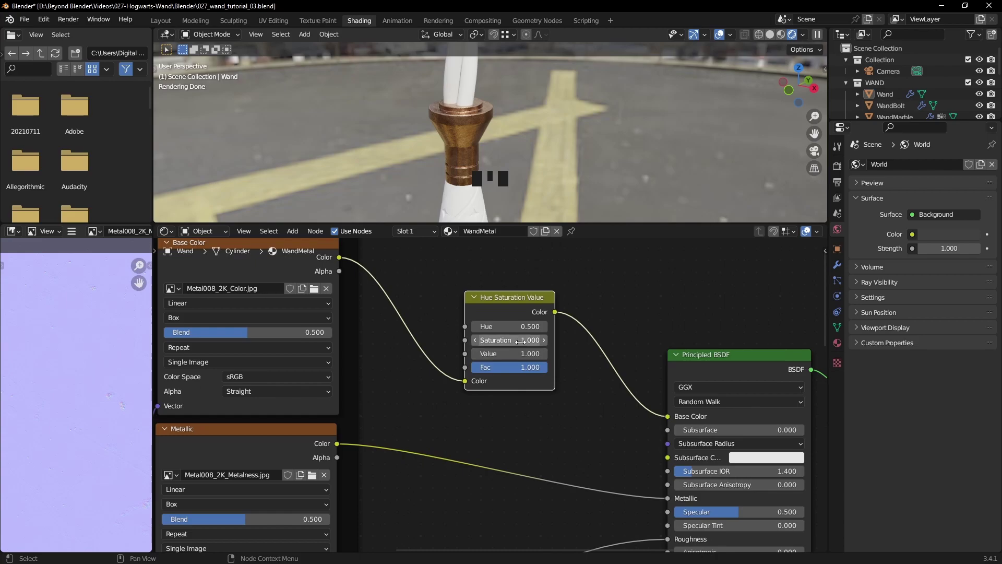
click(521, 341)
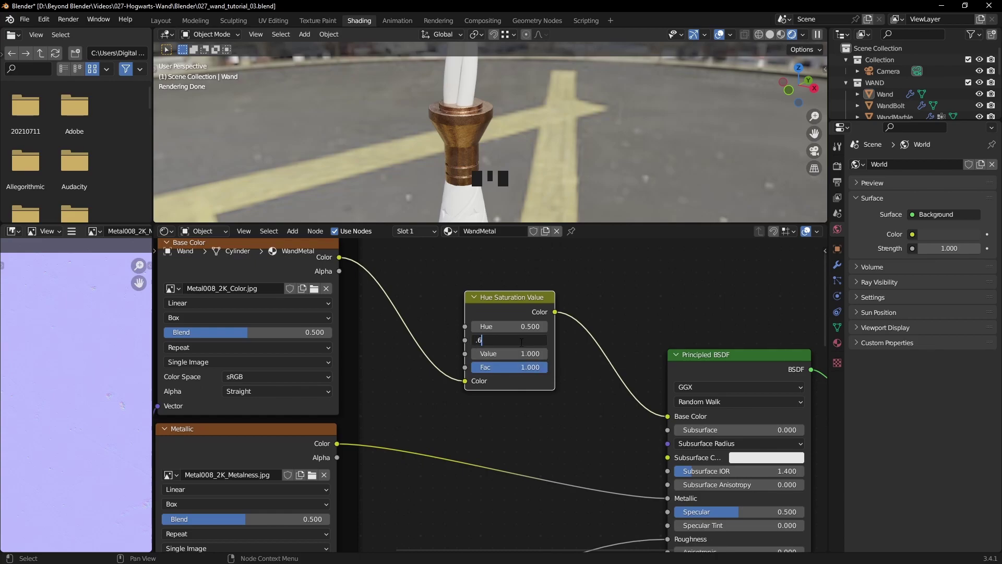
text(.6)
click(522, 343)
click(514, 353)
text(.6)
click(514, 354)
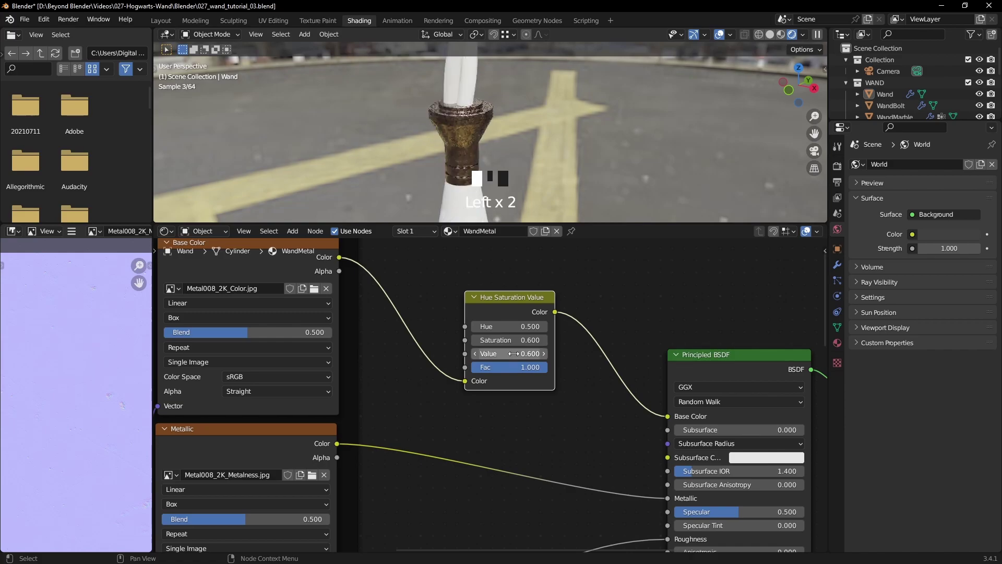
Enlarge the 3D viewport and inspect the adjusted metal on the wand's collar from different distances and angles
scroll(582, 139, down, 1)
scroll(582, 138, down, 3)
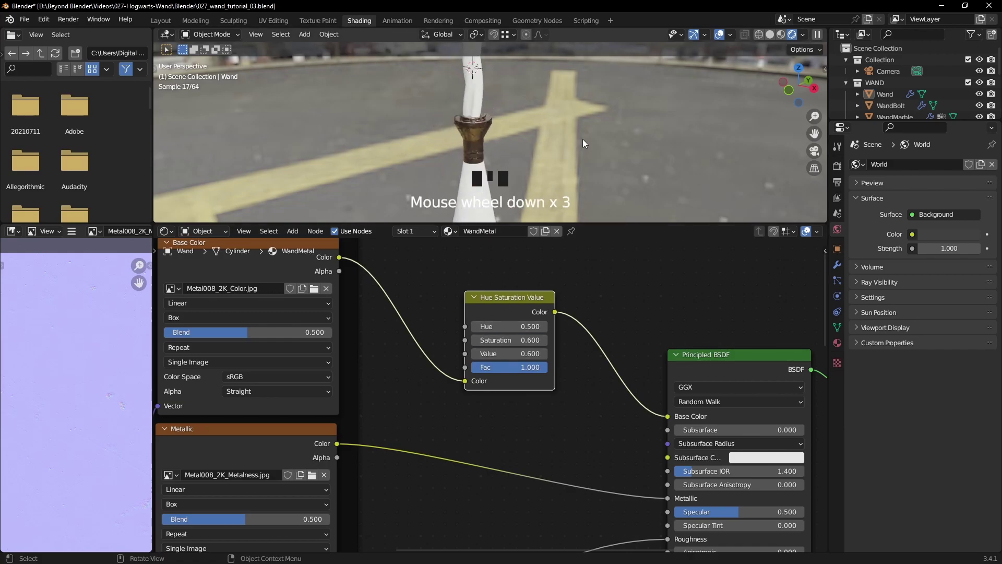
shift+middle_drag(578, 160, 580, 102)
middle_drag(576, 194, 568, 162)
drag(568, 224, 569, 539)
scroll(555, 283, up, 8)
middle_drag(556, 283, 535, 296)
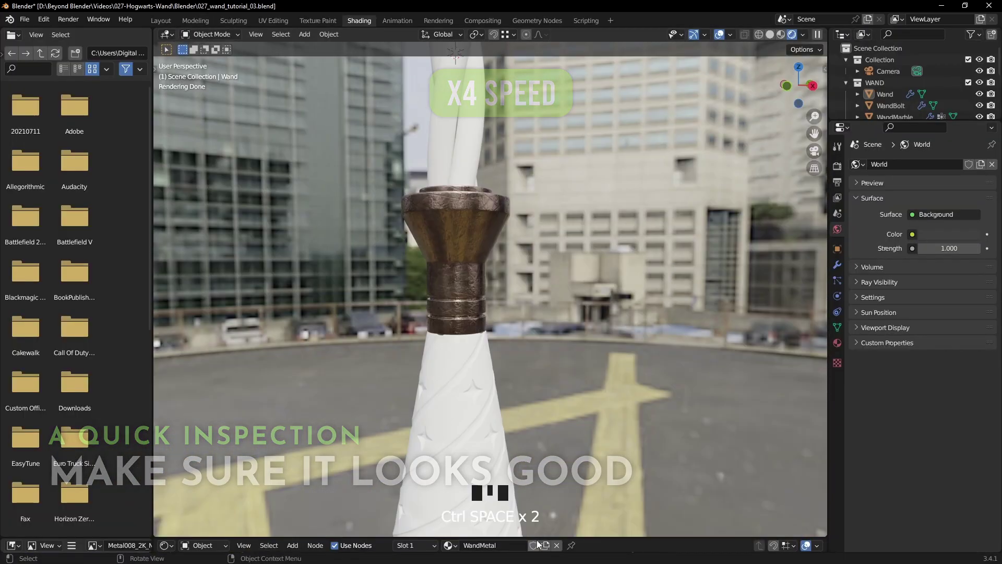
Give the node editor its space back below the 3D viewport and save the file
drag(537, 538, 537, 257)
scroll(540, 423, down, 5)
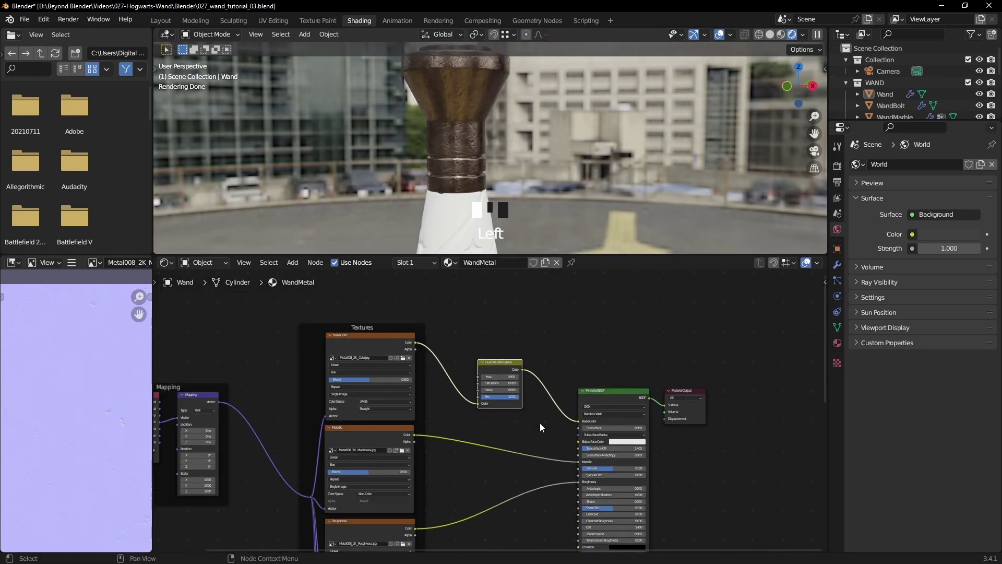
key(ctrl+s)
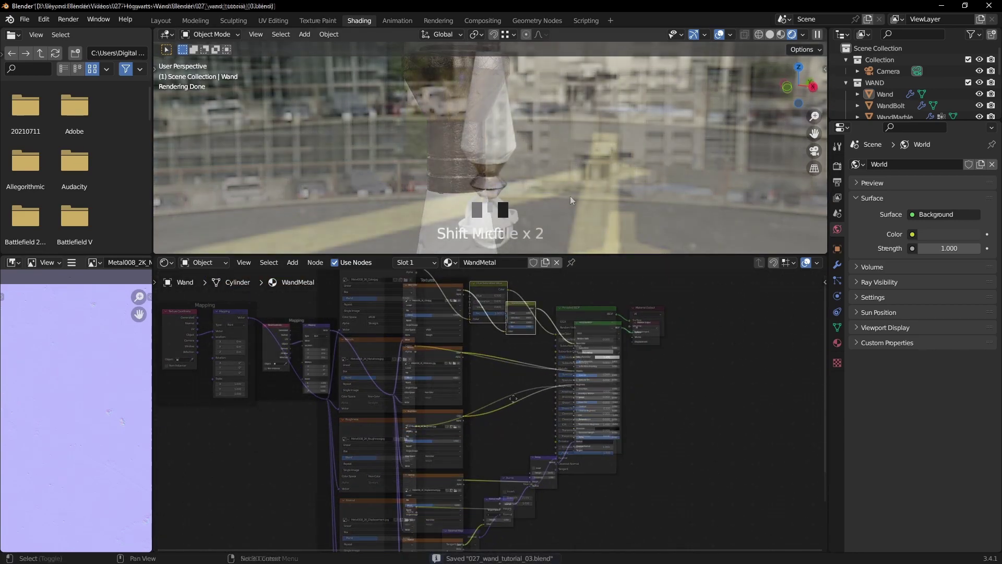
Assign the existing WandMetal material to the small WandBolt object beneath the handle
shift+middle_drag(570, 196, 549, 164)
scroll(529, 146, up, 8)
click(511, 114)
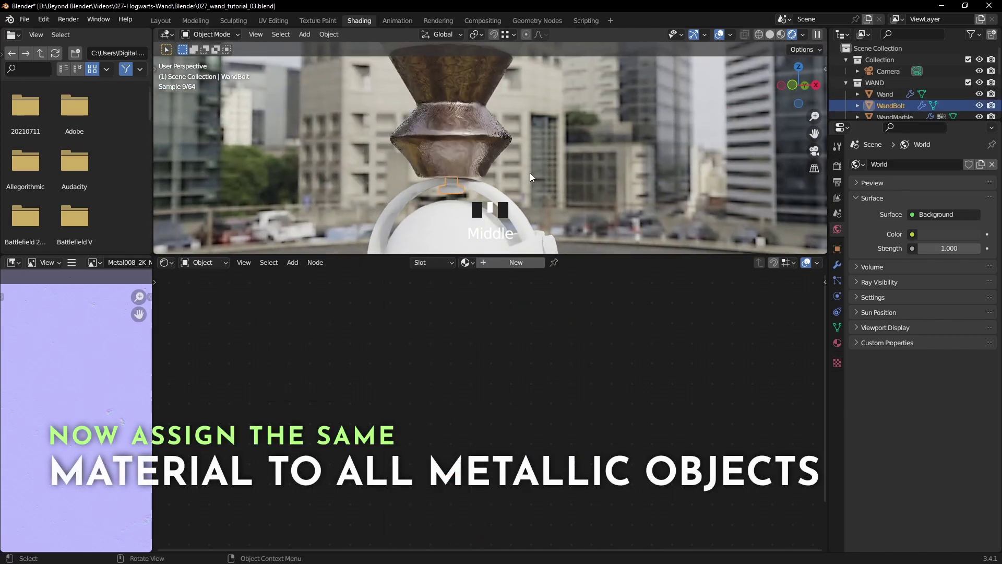
key(KP_Decimal)
scroll(515, 193, down, 5)
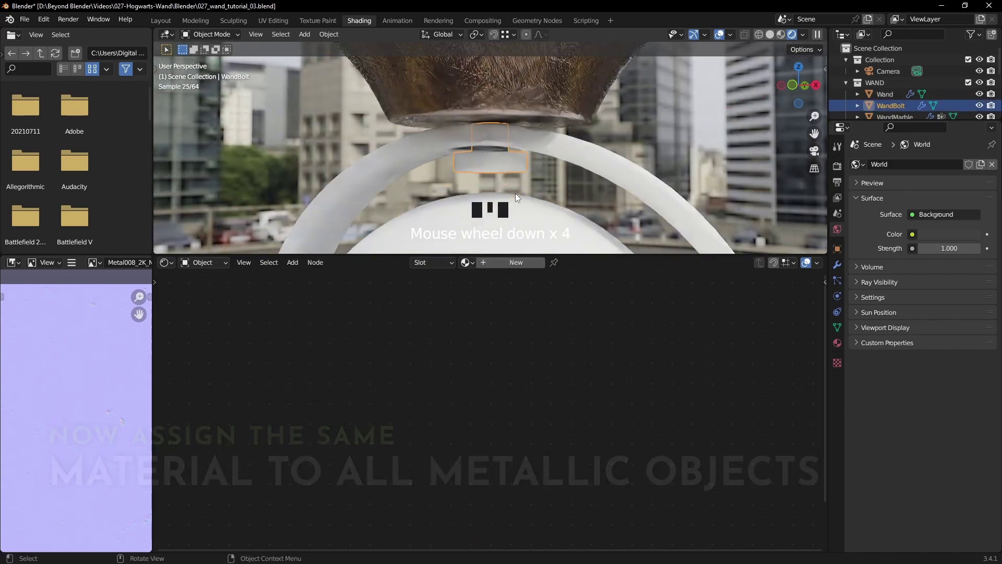
click(466, 262)
click(502, 290)
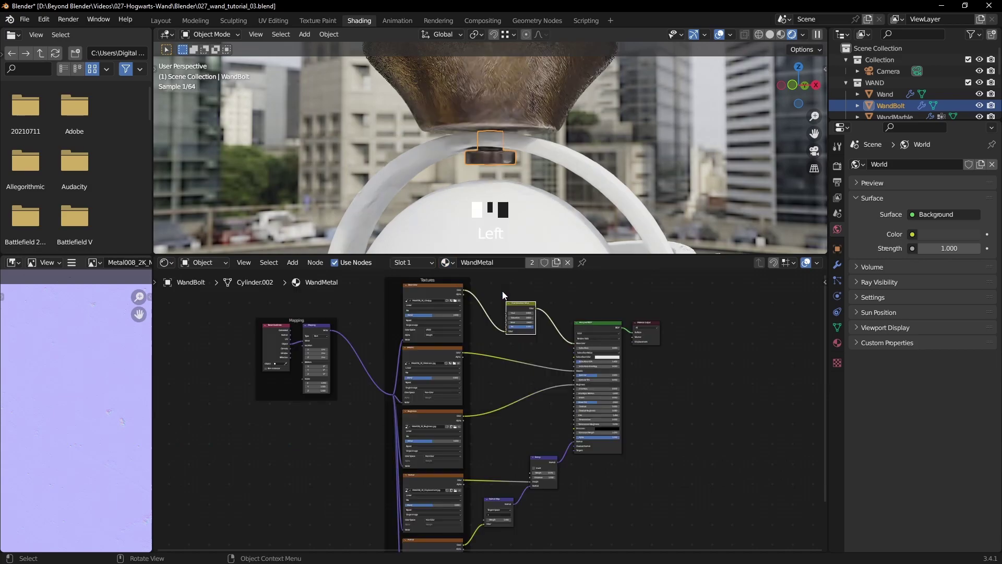
Assign the existing WandMetal material to the inner and outer rings around the planet
click(622, 158)
click(466, 262)
click(495, 291)
scroll(636, 204, down, 1)
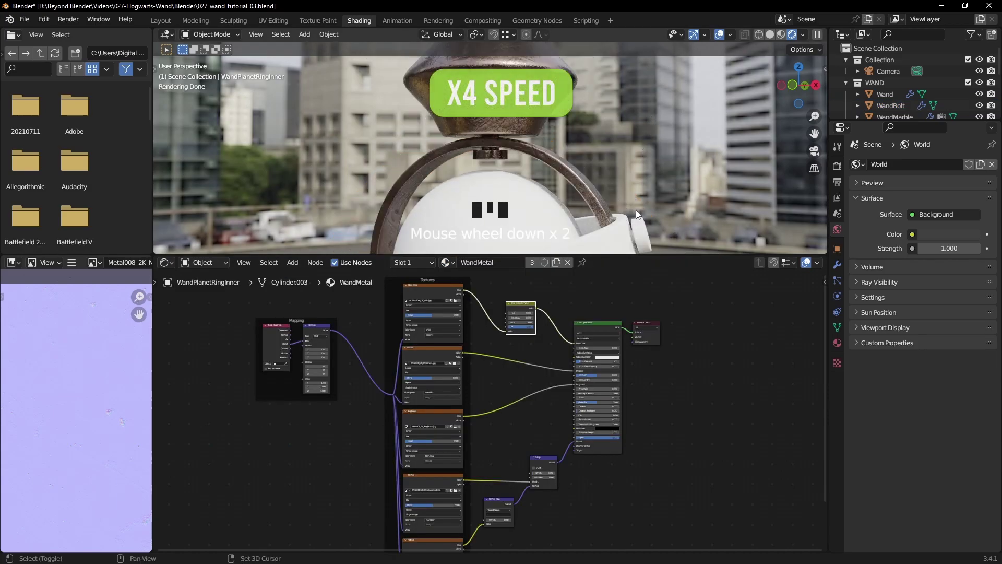
click(628, 201)
click(466, 262)
click(495, 291)
Switch the viewport's preview lighting to the indoor room HDRI and review the complete WandMetal node tree
middle_drag(691, 200, 599, 174)
scroll(566, 135, down, 1)
mouse_move(566, 136)
shift+middle_down()
mouse_move(587, 207)
mouse_move(547, 199)
mouse_move(586, 102)
mouse_move(601, 162)
mouse_move(512, 143)
mouse_move(671, 146)
mouse_move(616, 148)
mouse_move(601, 134)
shift+middle_up()
click(803, 34)
click(819, 177)
click(585, 224)
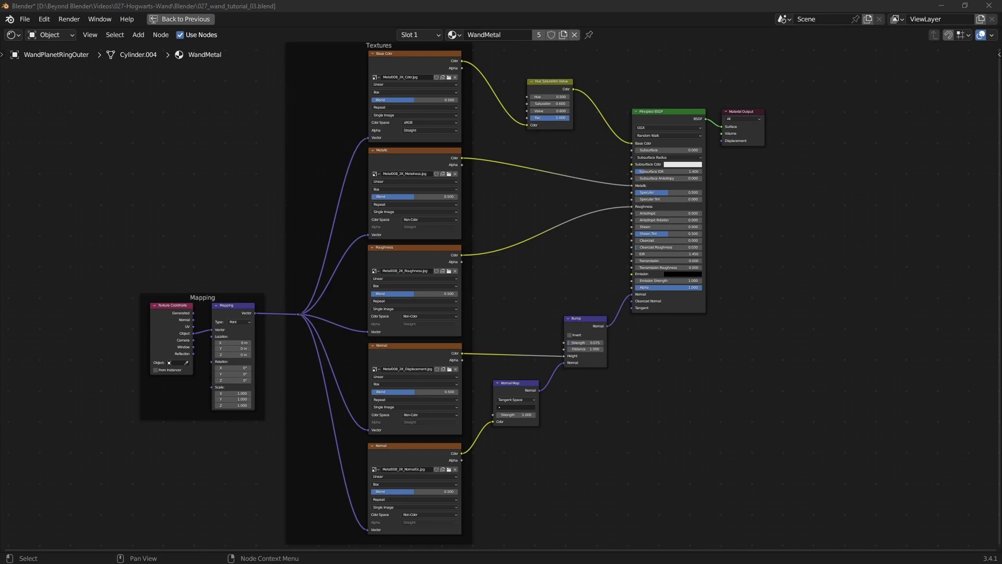
scroll(592, 164, up, 3)
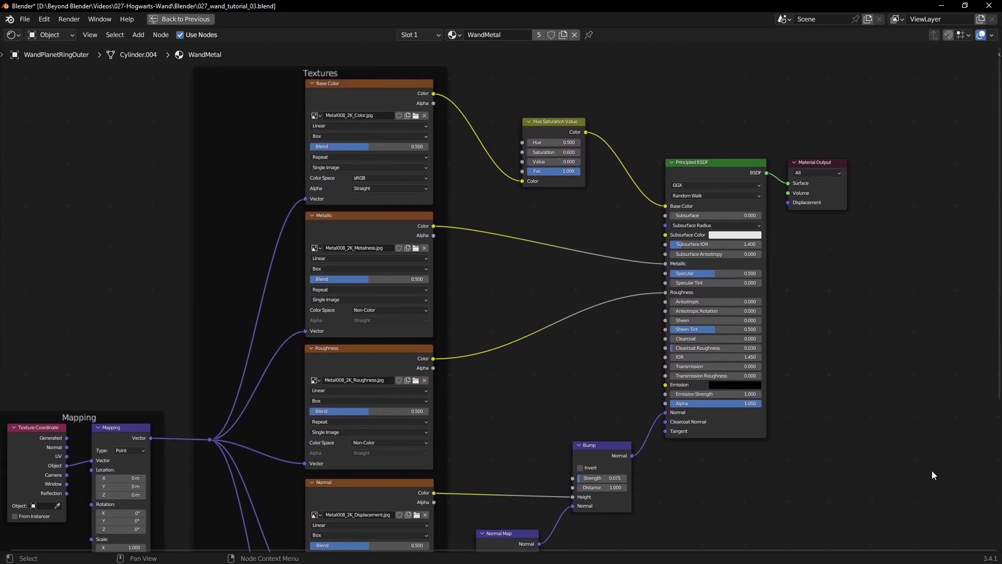
middle_drag(931, 479, 941, 241)
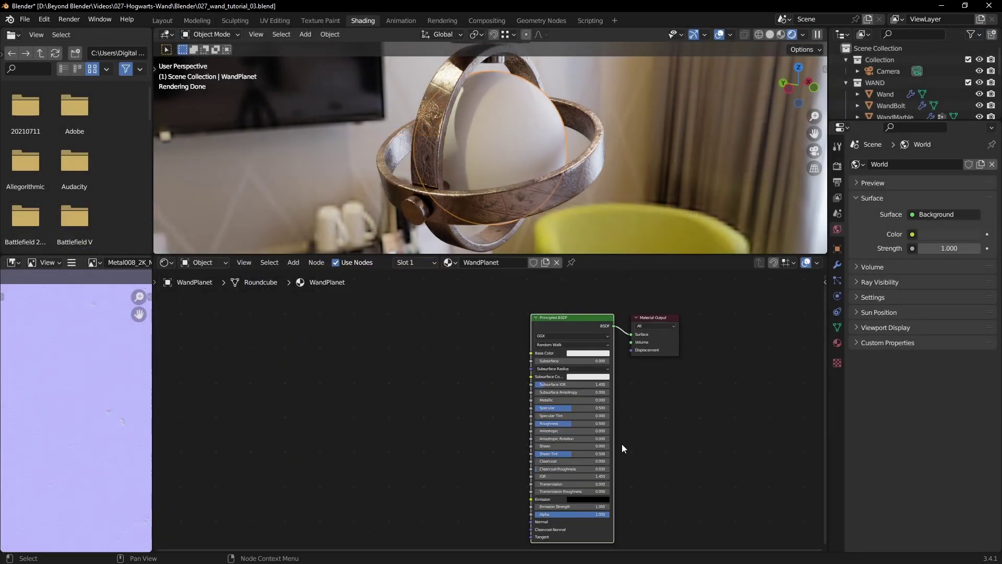
Set Metallic to 1.000 on the WandPlanet material's Principled BSDF
scroll(622, 443, up, 1)
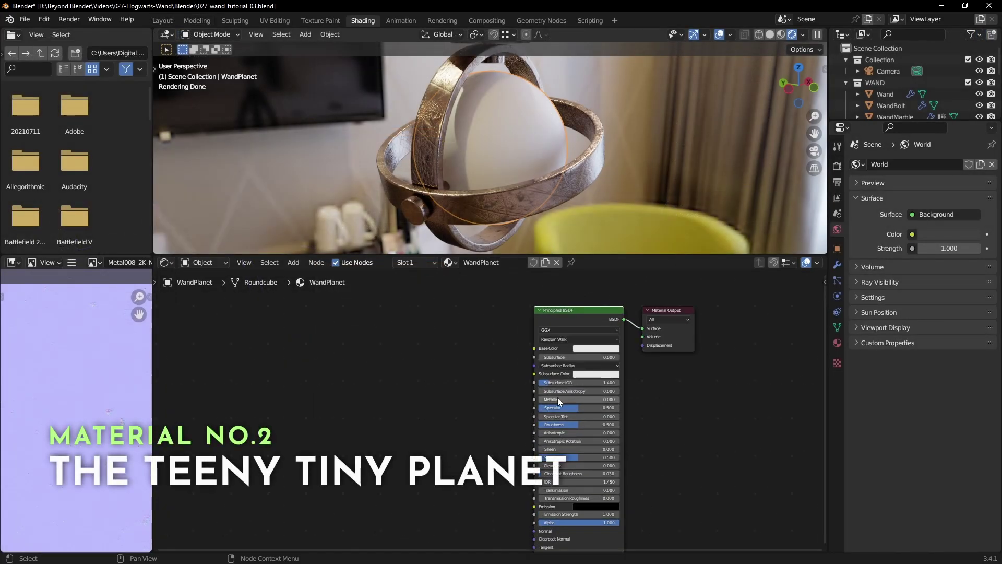
drag(557, 398, 626, 402)
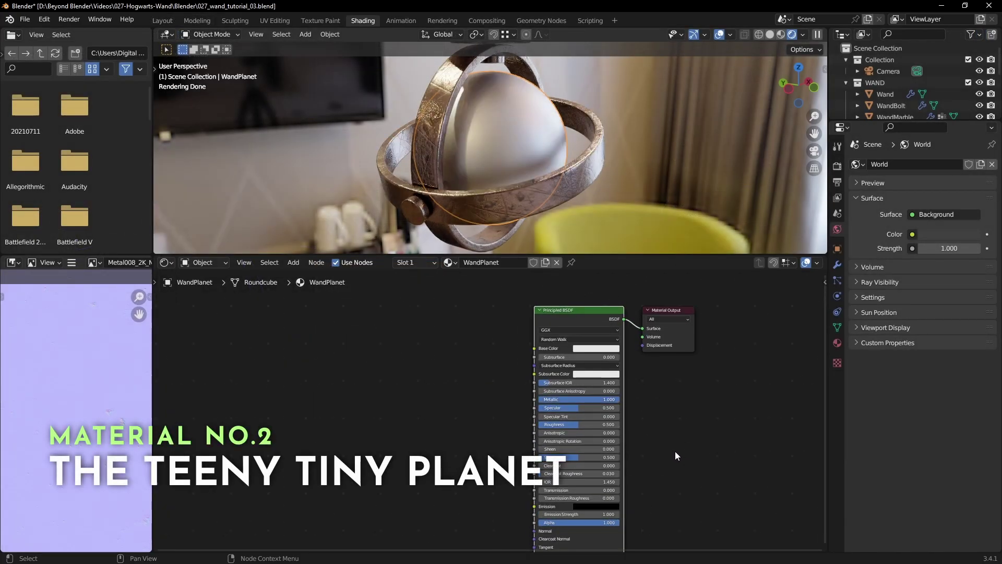
Add a Noise Texture node to the WandPlanet material, well to the left of the Principled BSDF
middle_drag(674, 455, 661, 408)
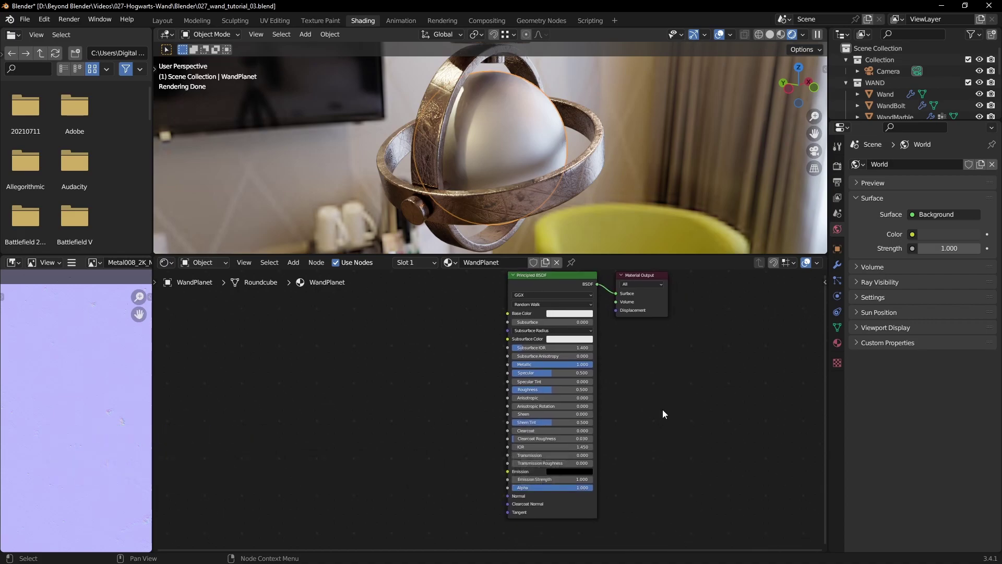
key(shift+a)
mouse_move(650, 461)
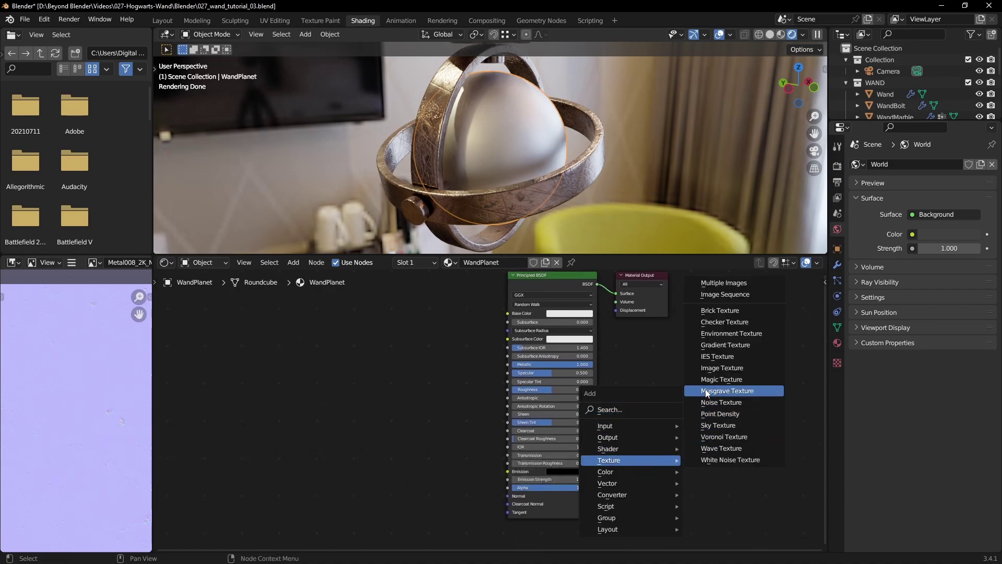
click(710, 402)
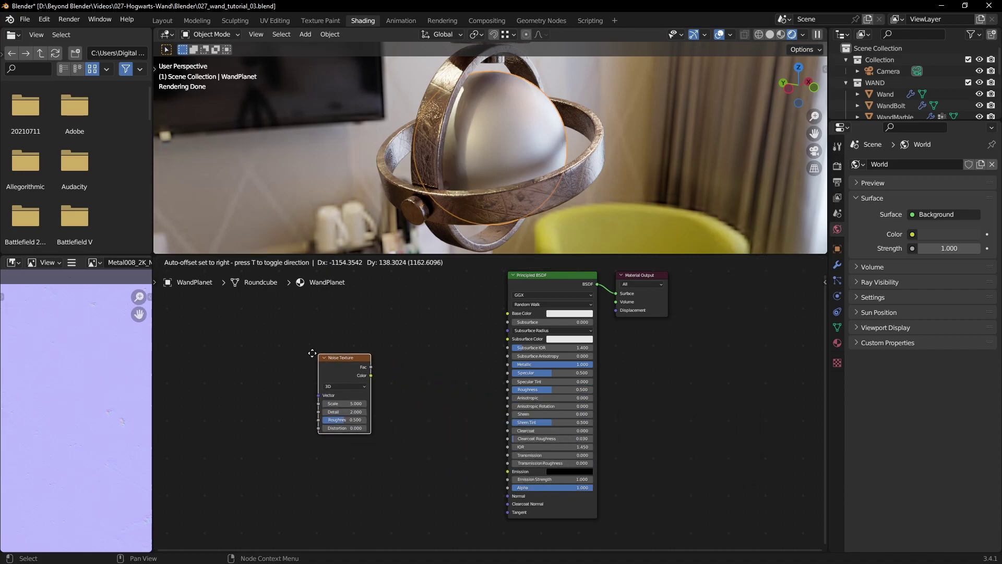
click(293, 361)
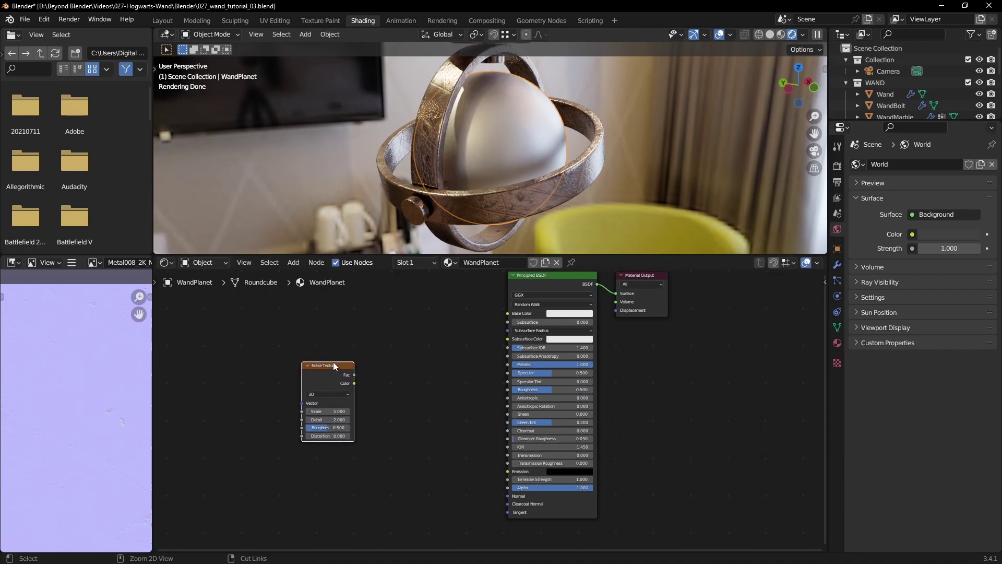
Add Texture Coordinate and Mapping nodes to the Noise Texture, driven by Object coordinates, and show the 3D viewport's sidebar
key(ctrl+t)
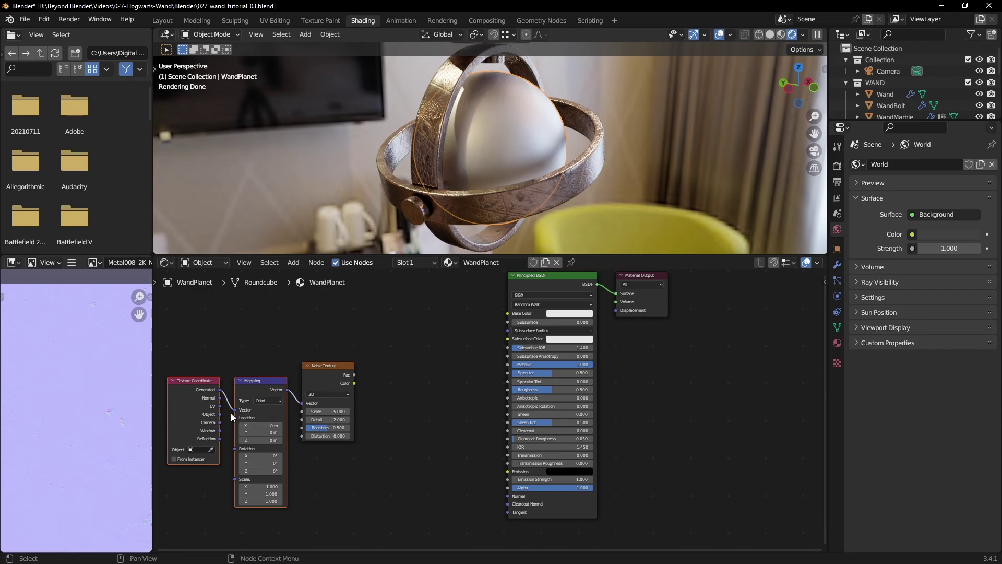
drag(221, 413, 234, 409)
key(n)
Connect the Noise Texture's Fac output to both Base Color and Roughness of the Principled BSDF
middle_drag(398, 430, 413, 429)
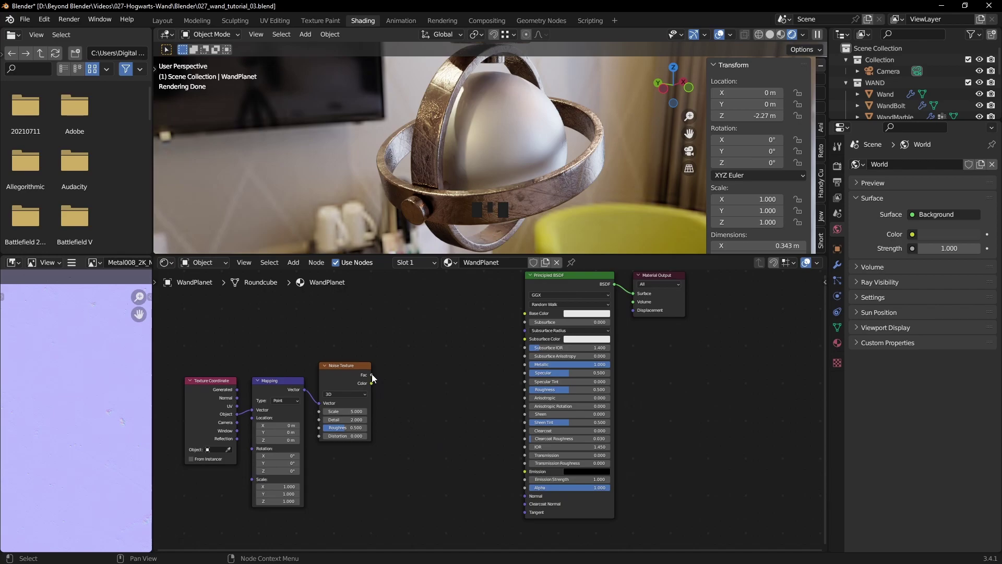
drag(372, 374, 525, 314)
drag(371, 375, 524, 389)
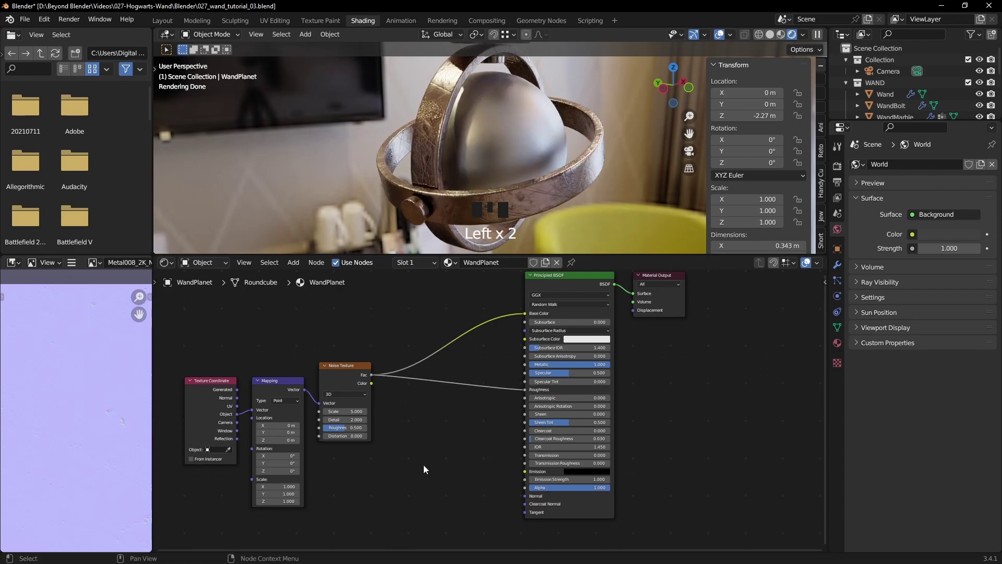
Set the Noise Texture's Scale to 8.730 and Detail to 15.000
scroll(383, 471, up, 1)
scroll(370, 459, up, 3)
middle_drag(370, 459, 493, 415)
scroll(480, 393, up, 3)
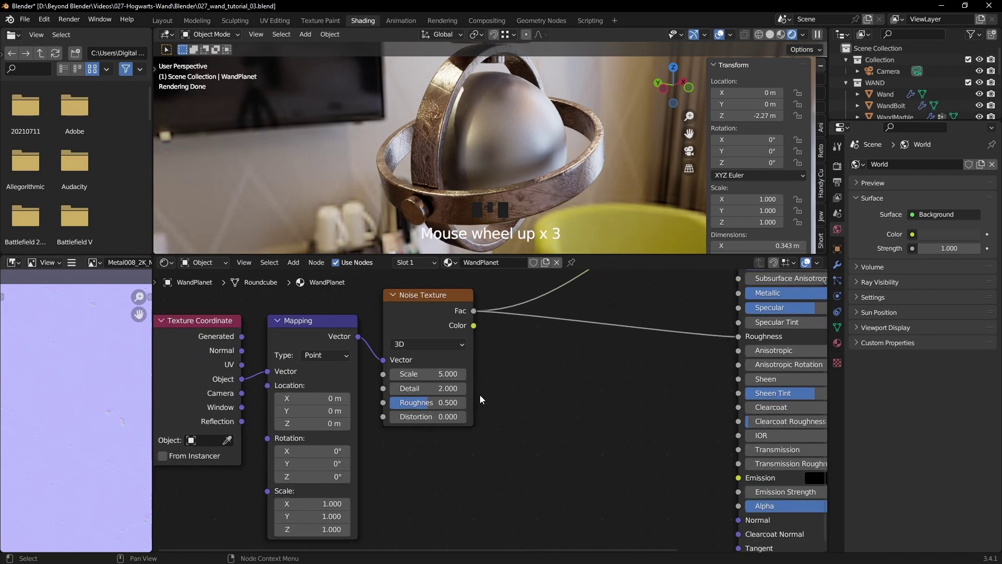
middle_drag(494, 458, 545, 449)
scroll(524, 434, up, 2)
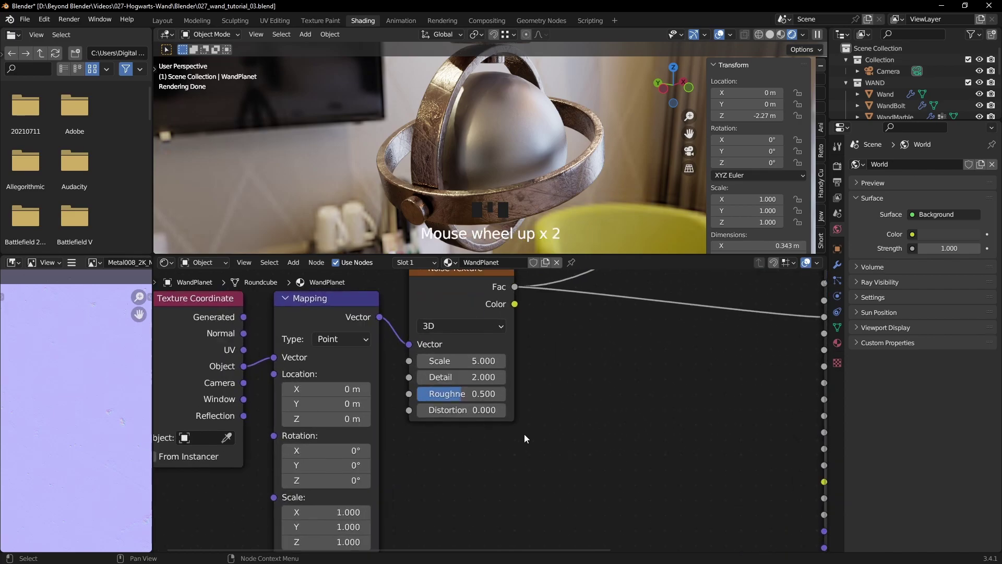
click(477, 361)
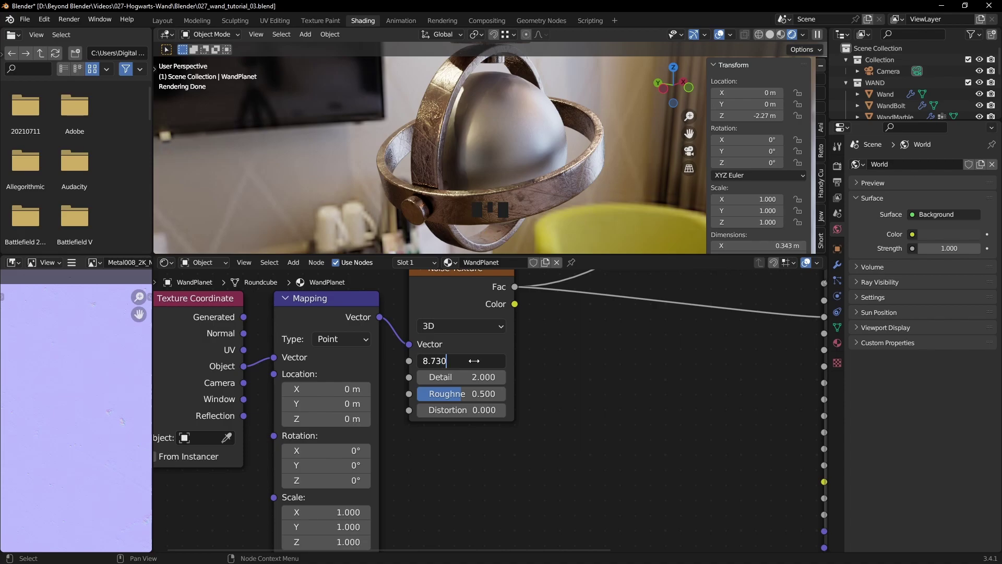
key(Return)
drag(462, 377, 553, 376)
middle_drag(516, 100, 498, 99)
scroll(525, 135, up, 3)
middle_drag(549, 143, 562, 133)
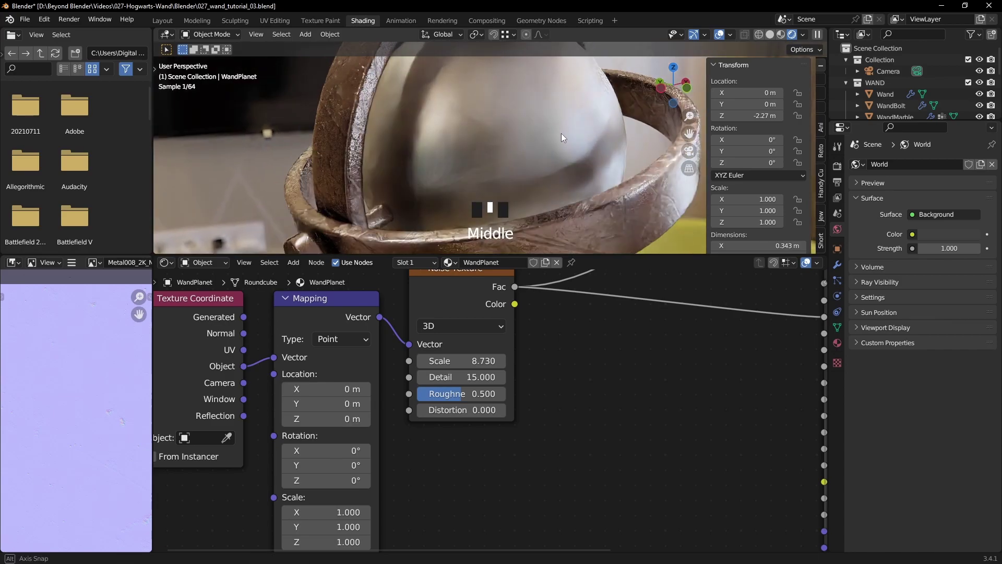
Set the Noise Texture's Distortion to 1.250
middle_drag(555, 389, 555, 416)
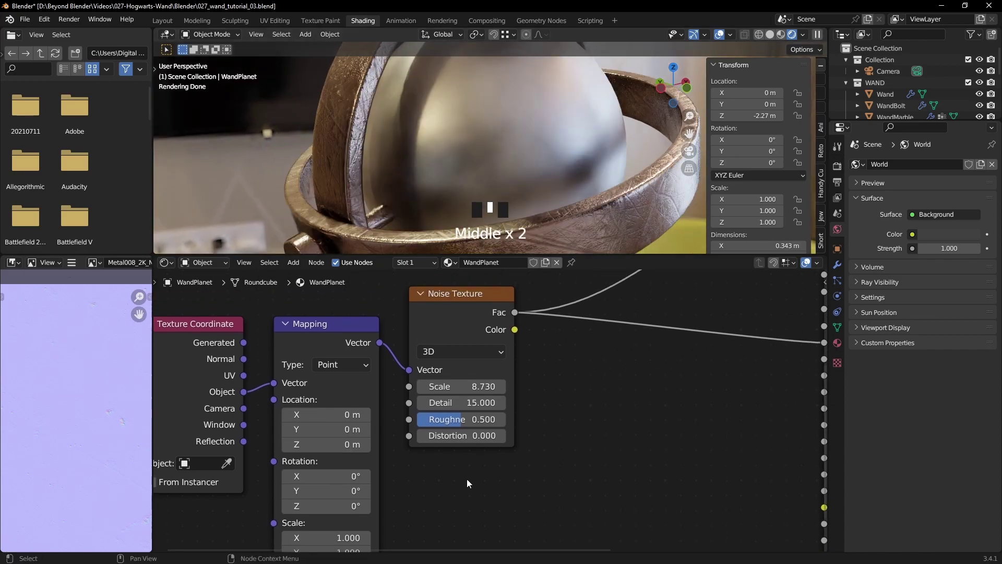
click(468, 436)
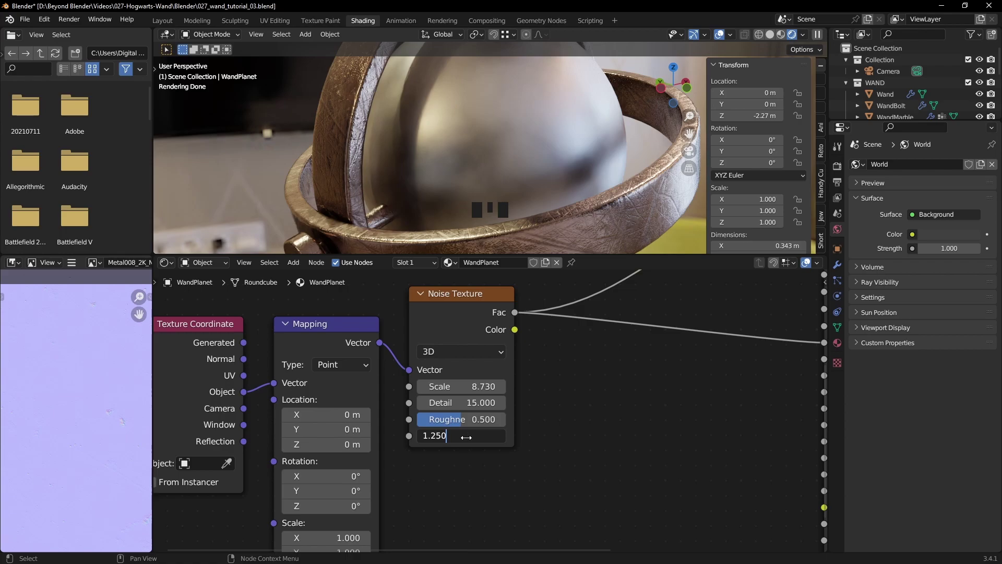
key(Return)
Select the planet sphere between the rings and isolate it in Local View
scroll(514, 215, down, 2)
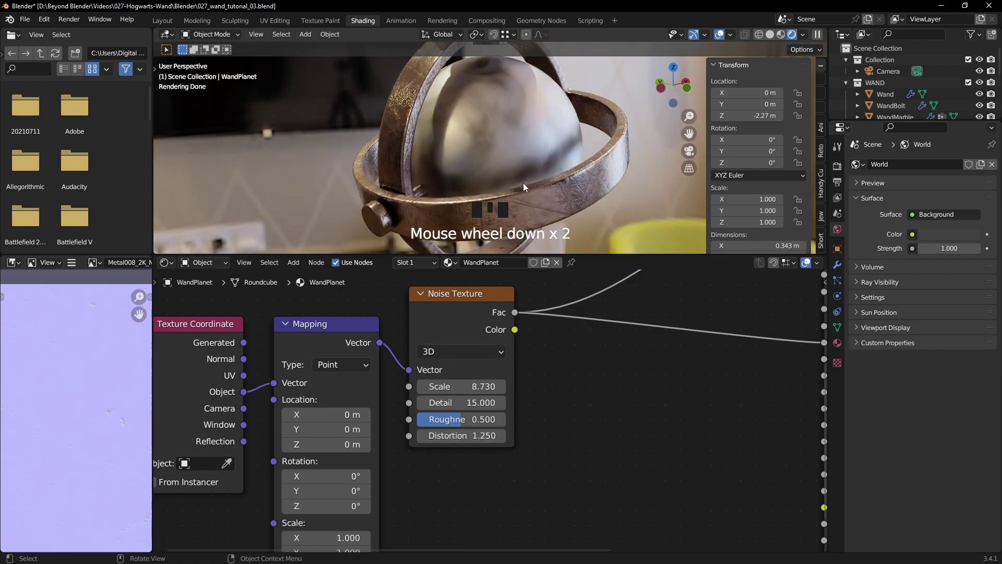
key(slash)
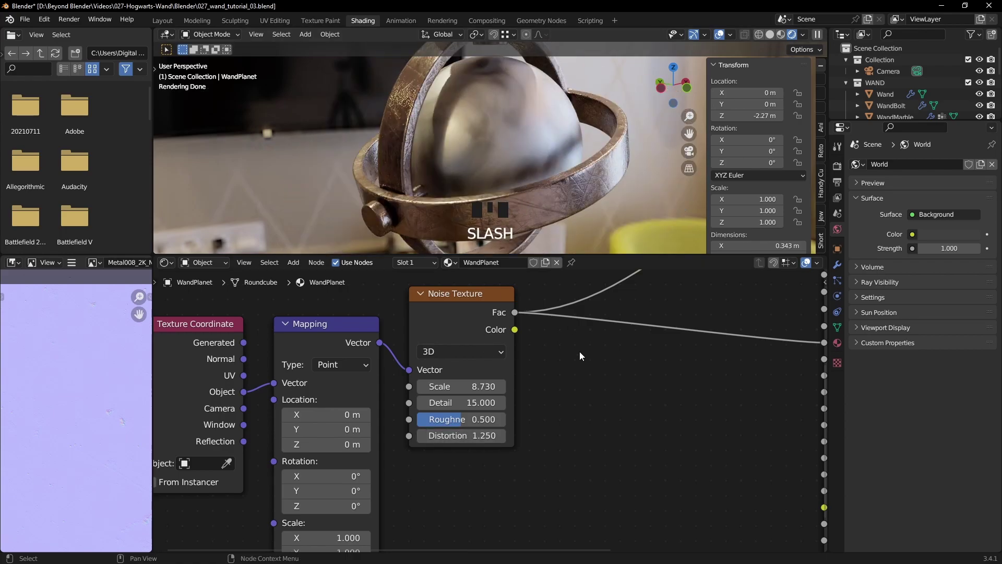
click(609, 227)
click(522, 137)
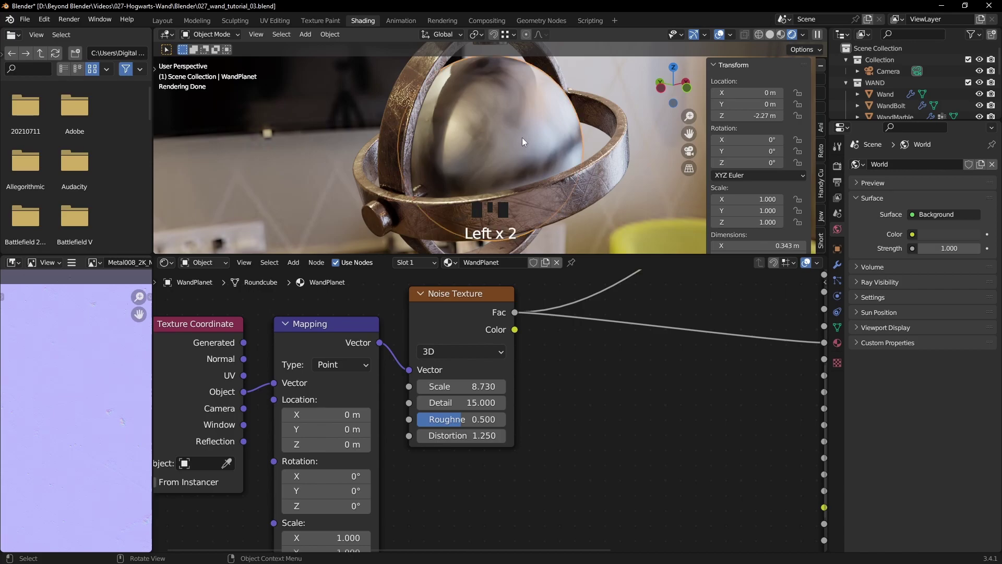
key(slash)
middle_drag(541, 146, 574, 140)
Add a ColorRamp node on the link between the Noise Texture's Fac output and the Principled BSDF's Base Color
scroll(603, 411, down, 4)
scroll(599, 405, down, 4)
middle_drag(599, 405, 459, 437)
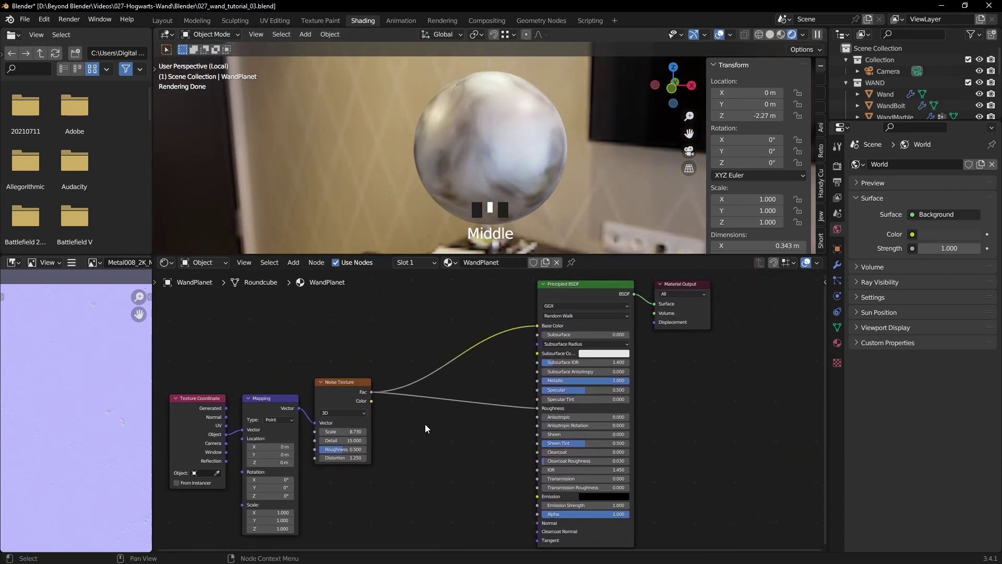
middle_drag(415, 424, 431, 455)
key(shift+a)
mouse_move(431, 489)
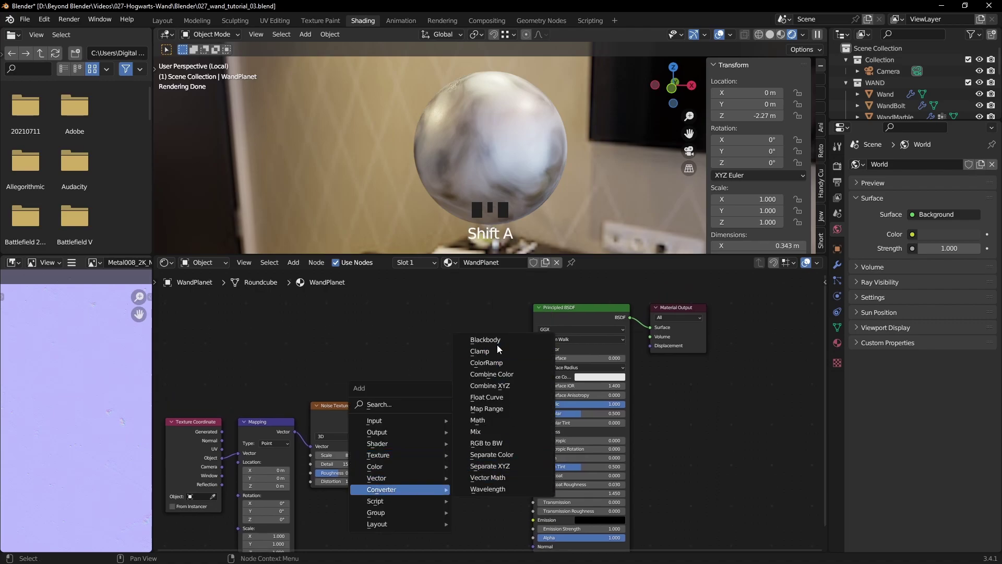
click(487, 362)
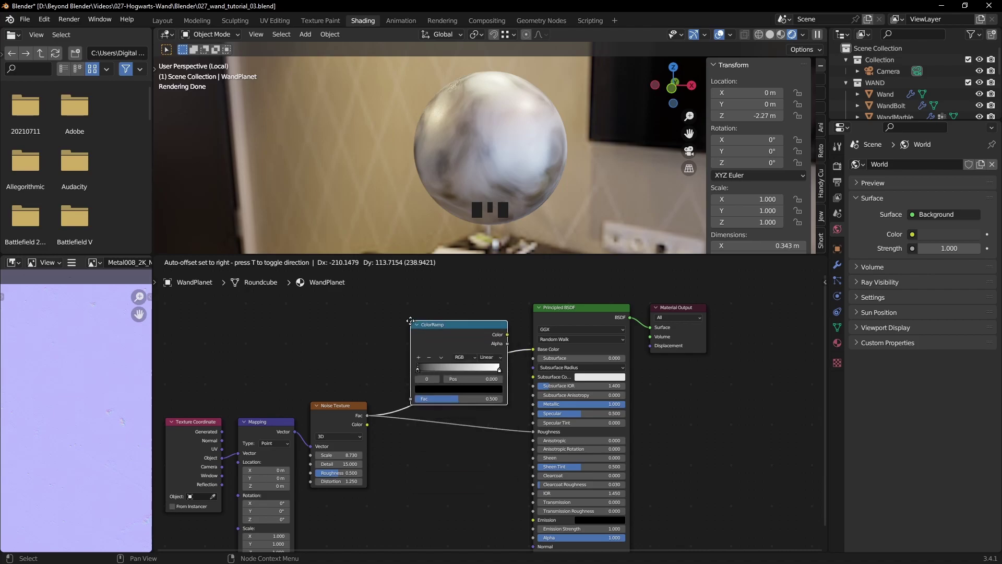
click(405, 322)
scroll(504, 384, up, 3)
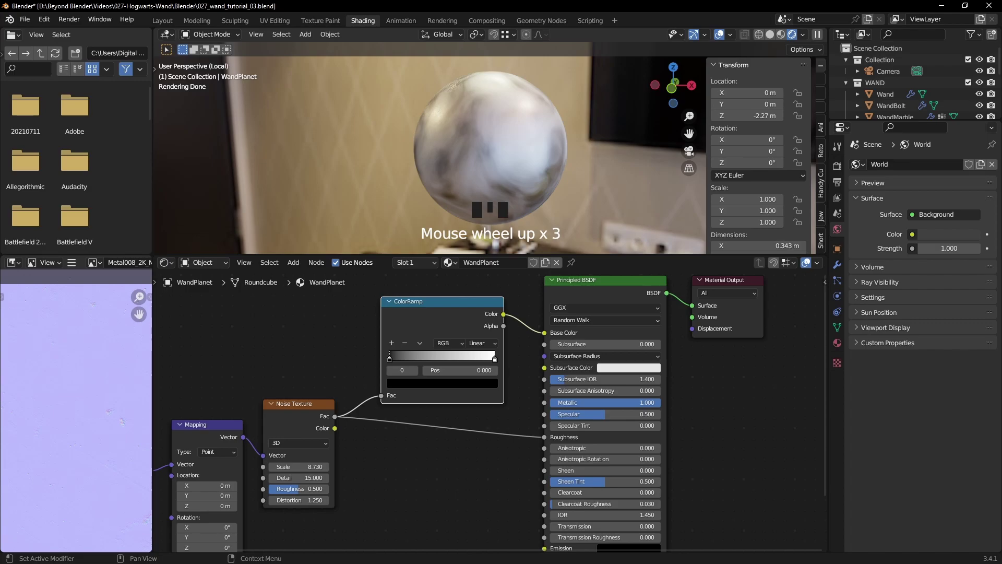
Copy the hex value 7594AB from the Notepad notes and apply it to the Base Color ColorRamp's first stop at position 0
key(alt+Tab)
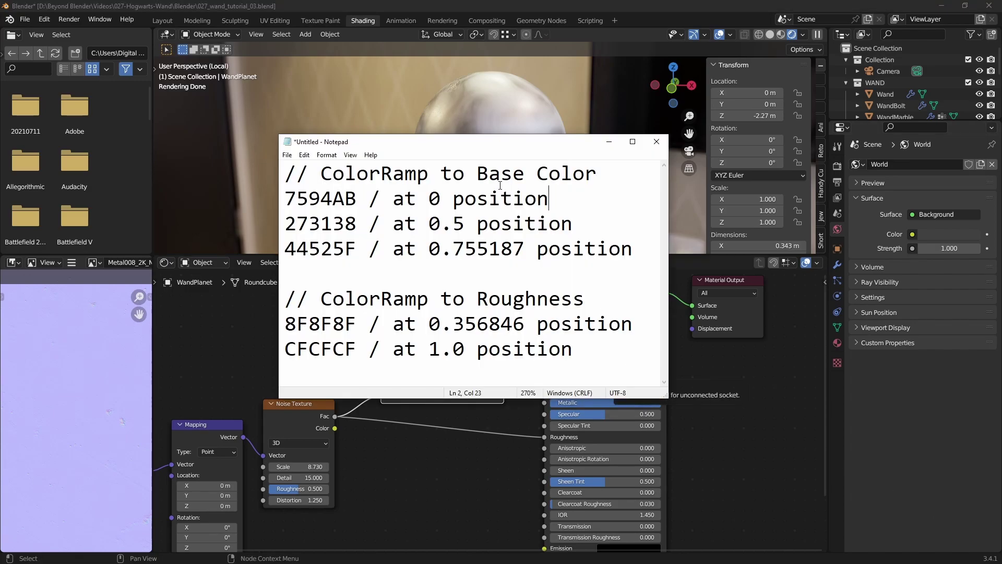
drag(356, 198, 277, 198)
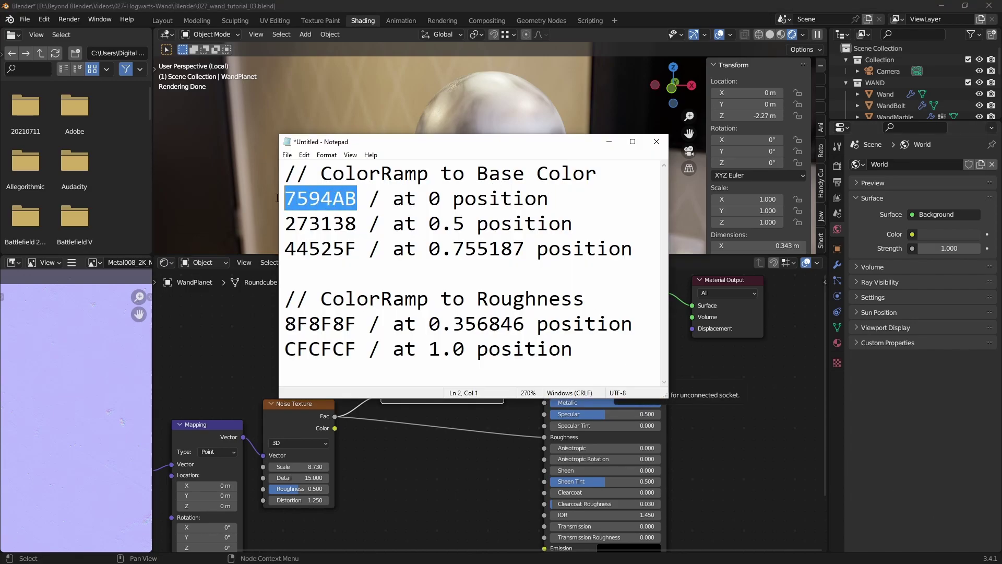
key(alt+Tab)
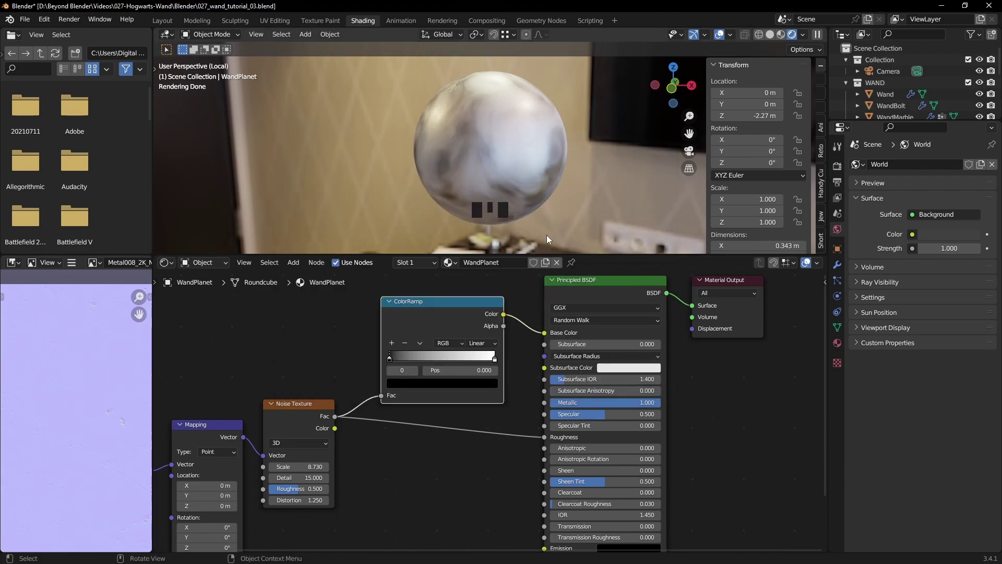
click(389, 360)
click(403, 382)
click(470, 322)
key(Return)
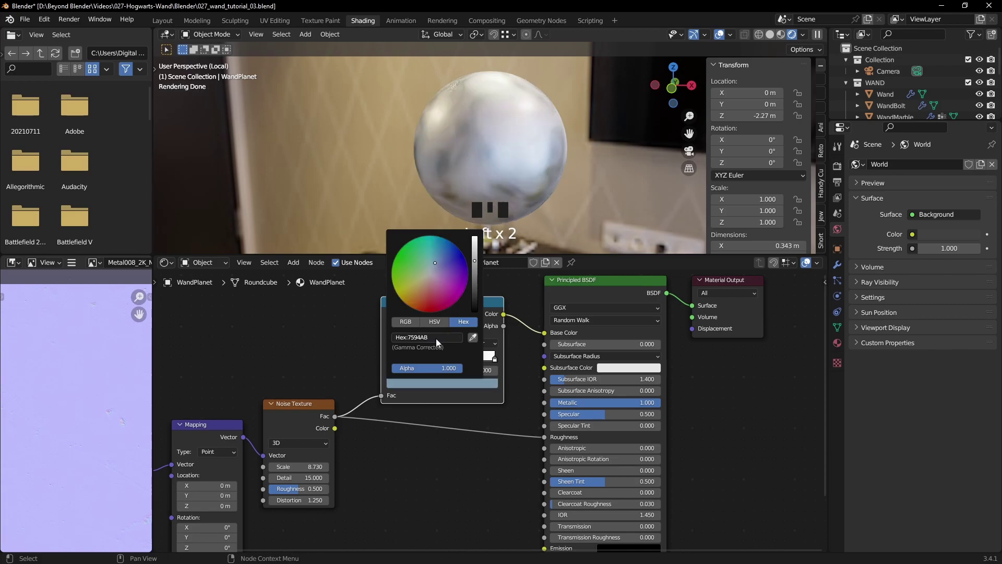
Add a middle stop at position 0.500 to the Base Color ColorRamp and color it 273138, copied from the Notepad notes
key(alt+Tab)
drag(356, 225, 279, 226)
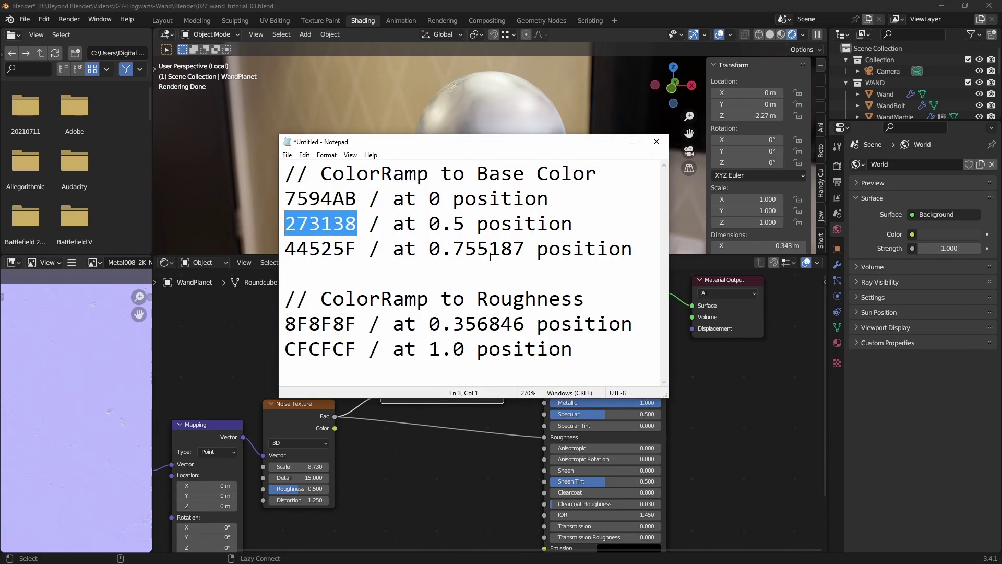
click(438, 433)
click(433, 371)
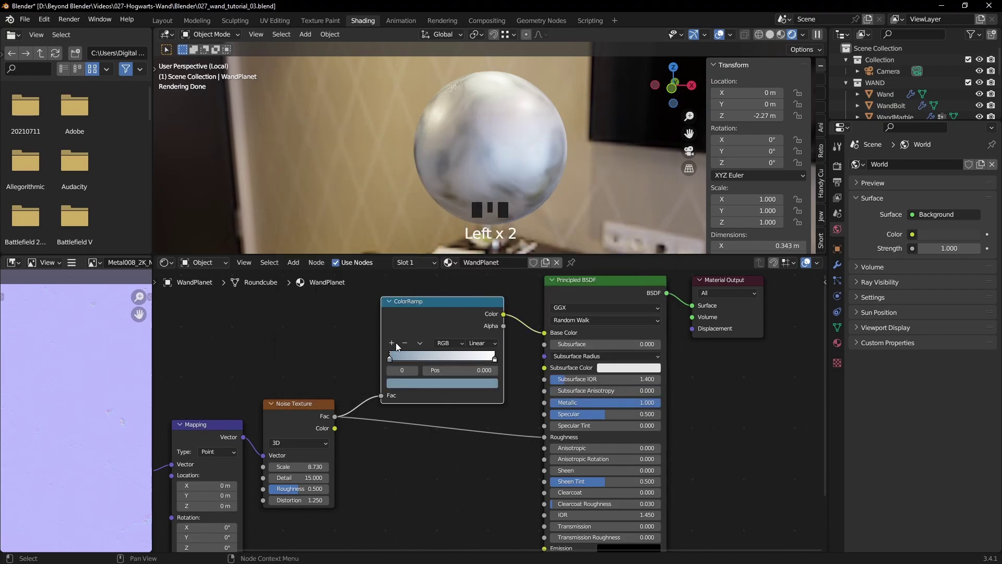
click(493, 360)
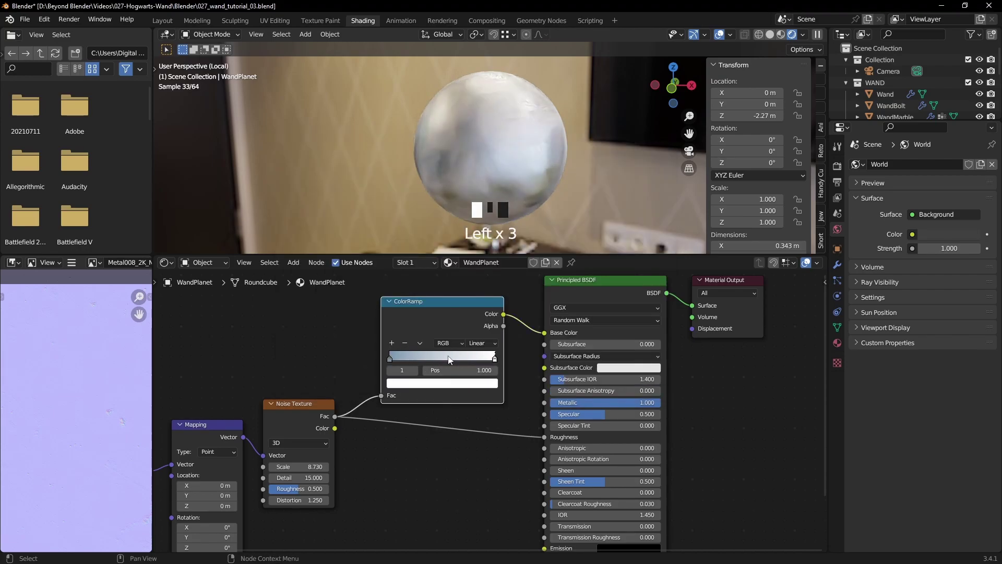
click(392, 344)
click(430, 384)
key(ctrl+v)
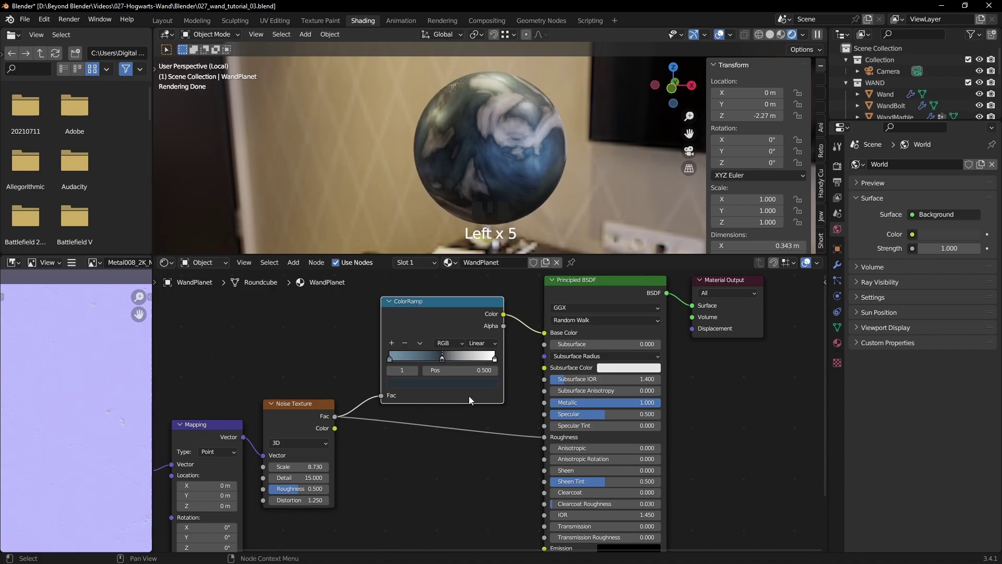
Copy 44525F from the Notepad notes and set it as the color of the Base Color ColorRamp's last stop
key(alt+Tab)
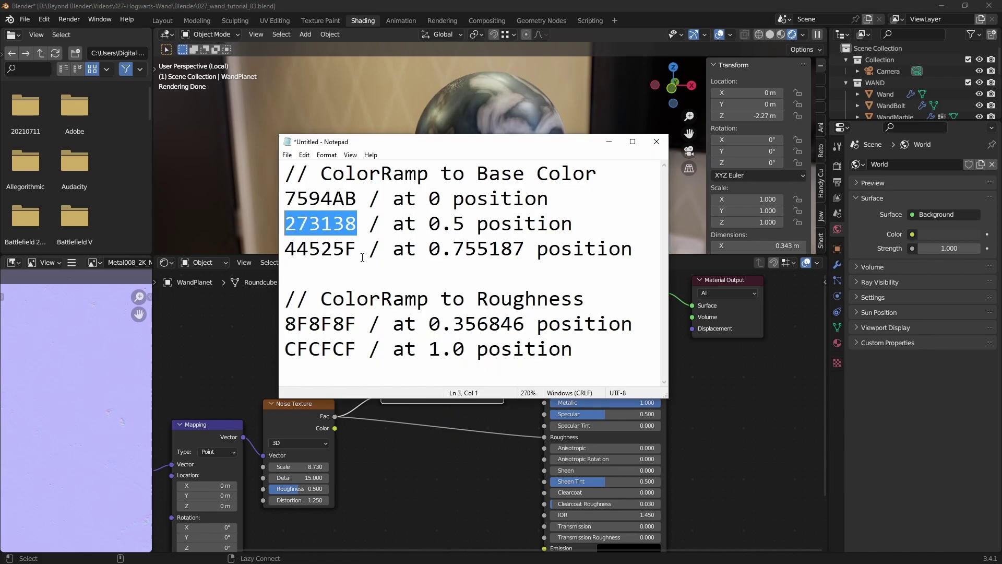
drag(356, 248, 280, 250)
key(ctrl+c)
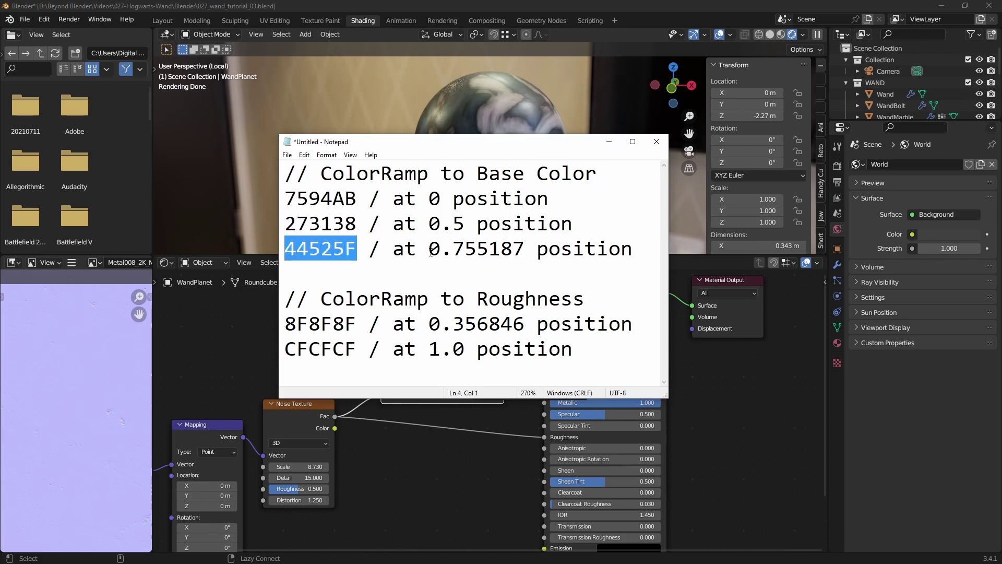
key(alt+Tab)
click(496, 360)
click(480, 383)
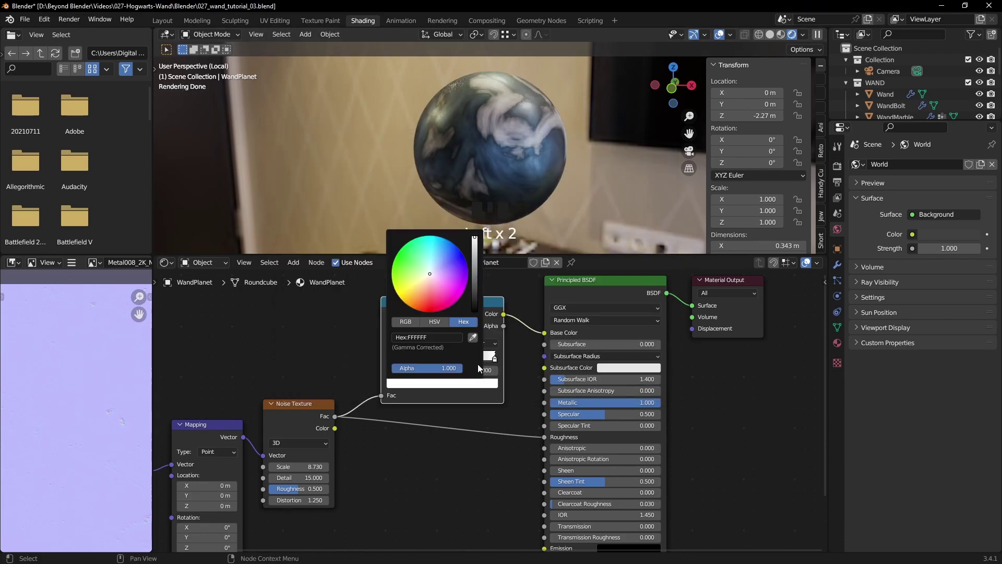
key(ctrl+v)
key(Return)
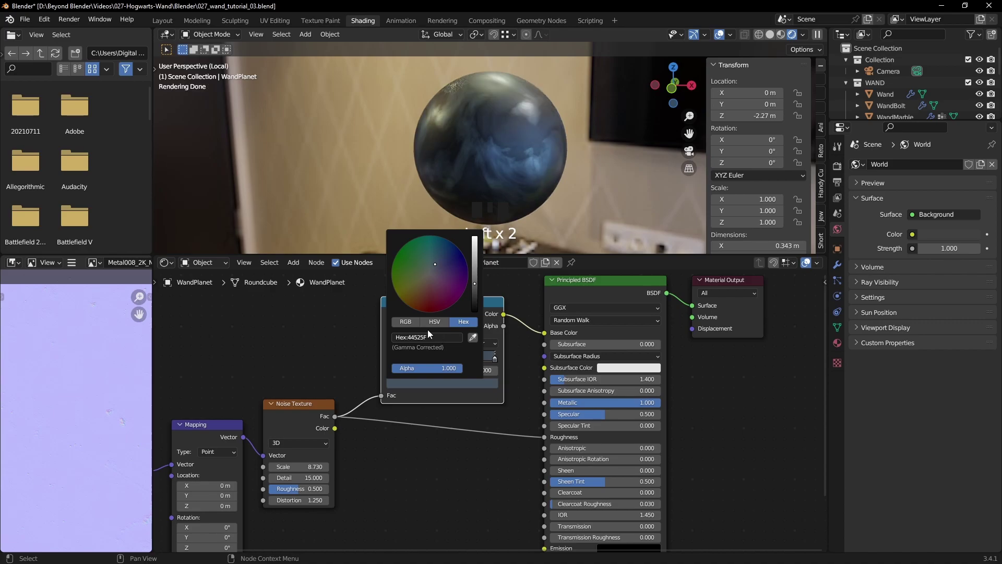
Copy 0.755187 from the Notepad notes and set it as the position of the Base Color ColorRamp's last stop
key(alt+Tab)
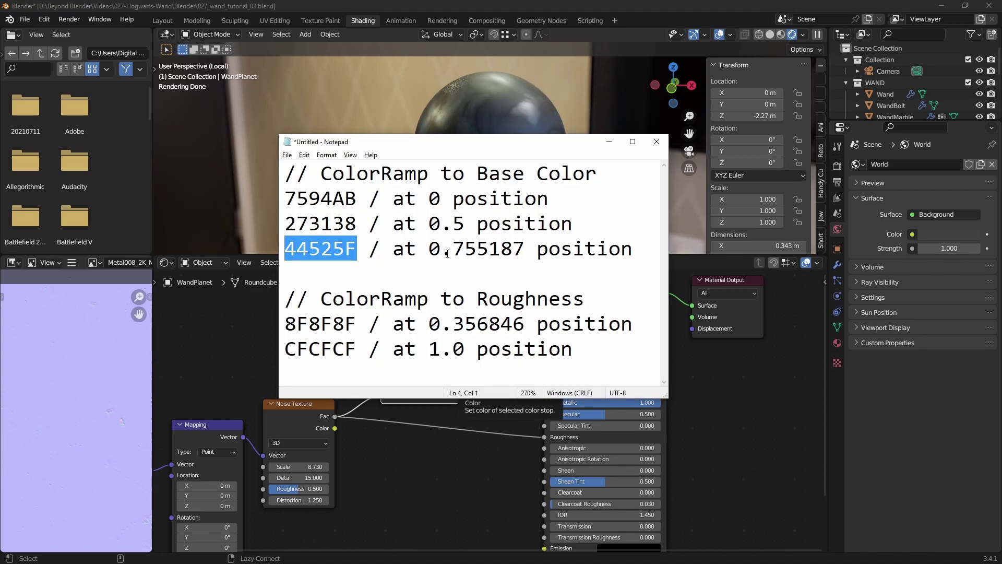
drag(434, 249, 522, 248)
key(ctrl+c)
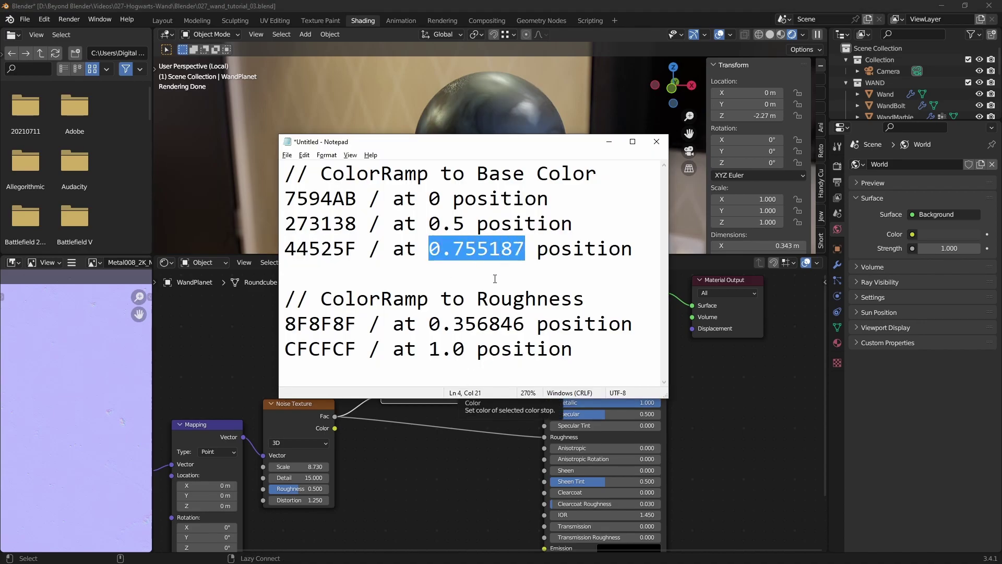
key(alt+Tab)
double_click(484, 370)
key(ctrl+v)
key(Return)
Check the planet's surface from another side and hide the 3D viewport's sidebar
middle_drag(574, 217, 408, 161)
middle_drag(361, 149, 332, 129)
middle_drag(580, 204, 609, 201)
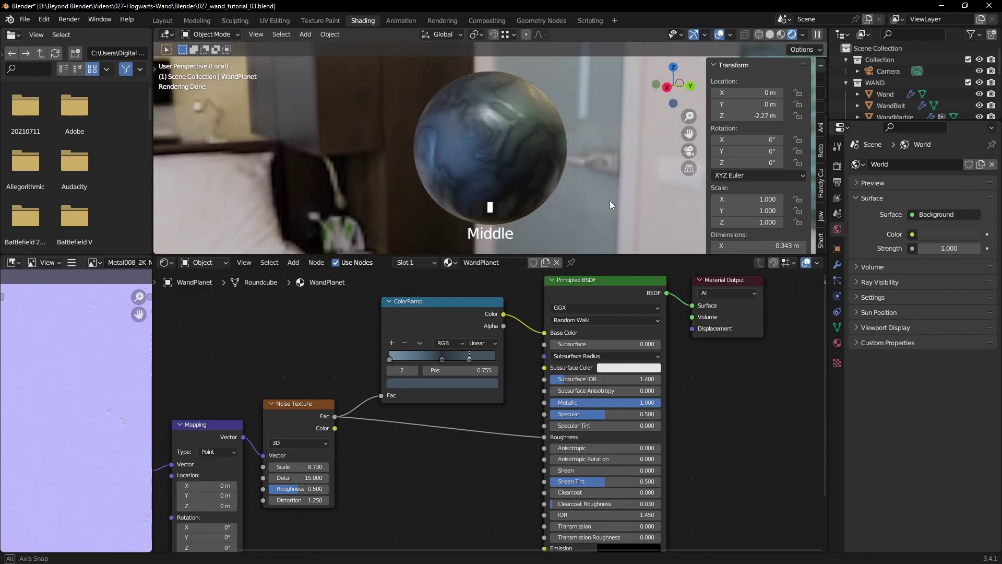
key(n)
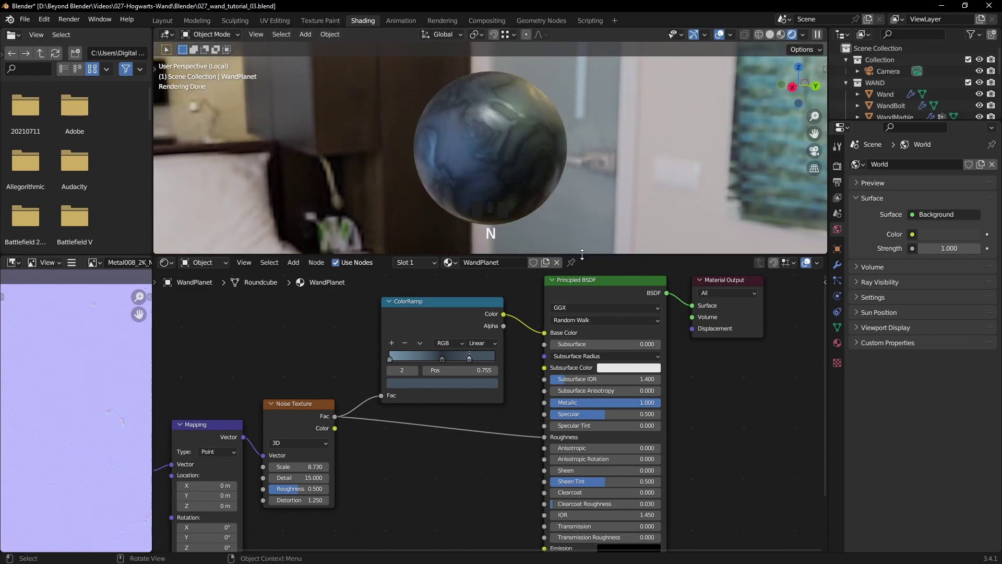
Duplicate the ColorRamp onto the link between Noise Texture Fac and Roughness, and reset the copy to its defaults
scroll(457, 474, down, 2)
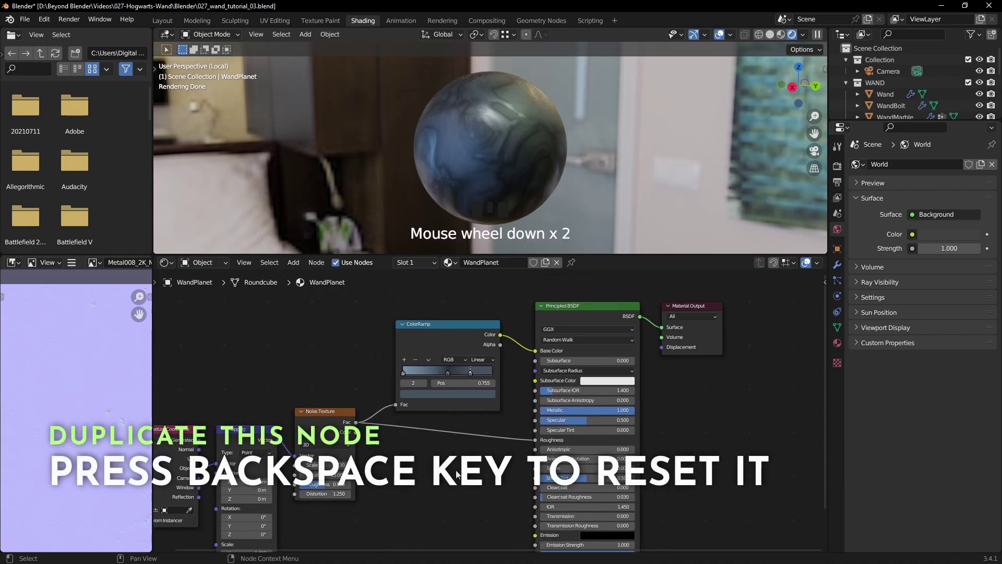
click(445, 327)
key(shift+d)
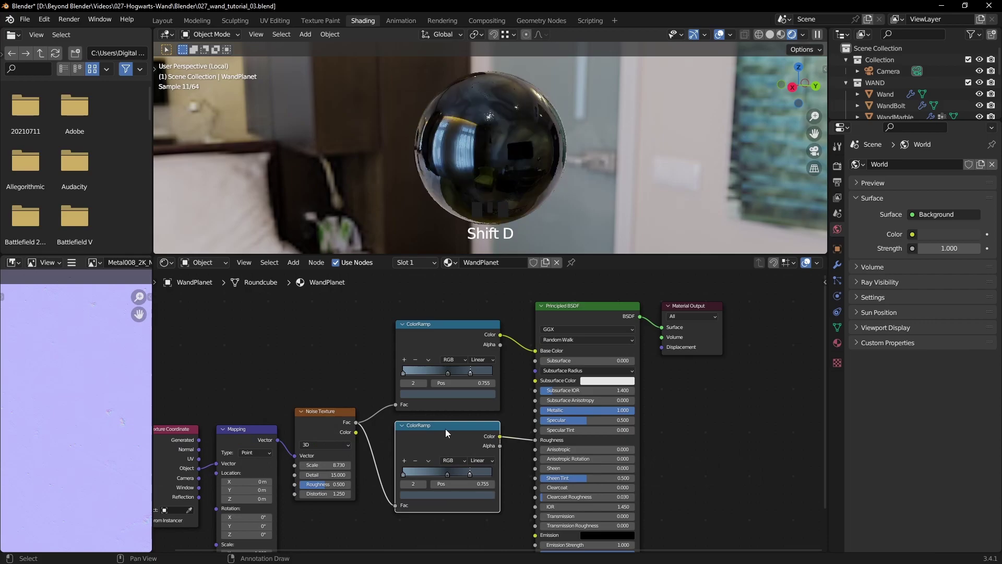
click(447, 425)
key(BackSpace)
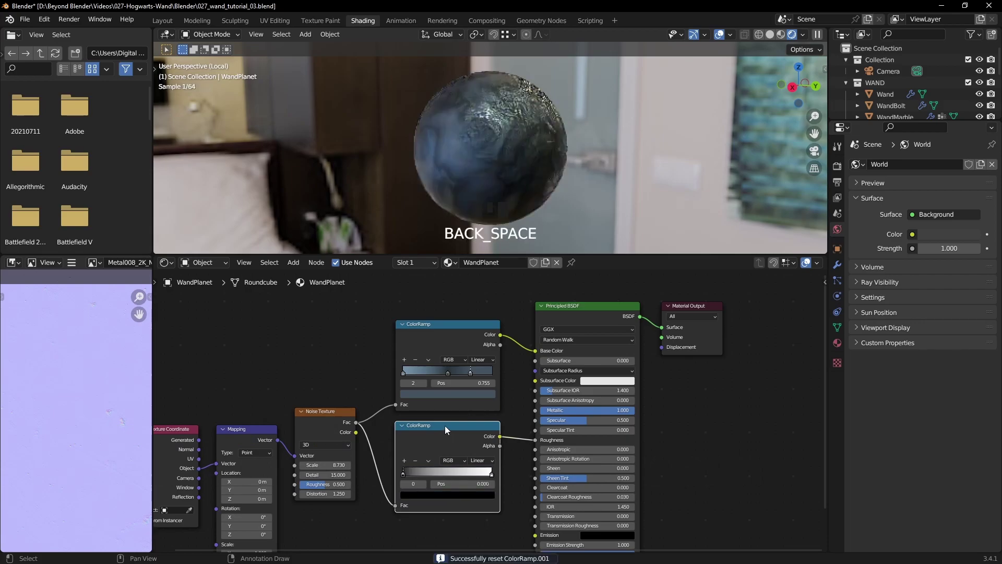
middle_drag(459, 433, 466, 429)
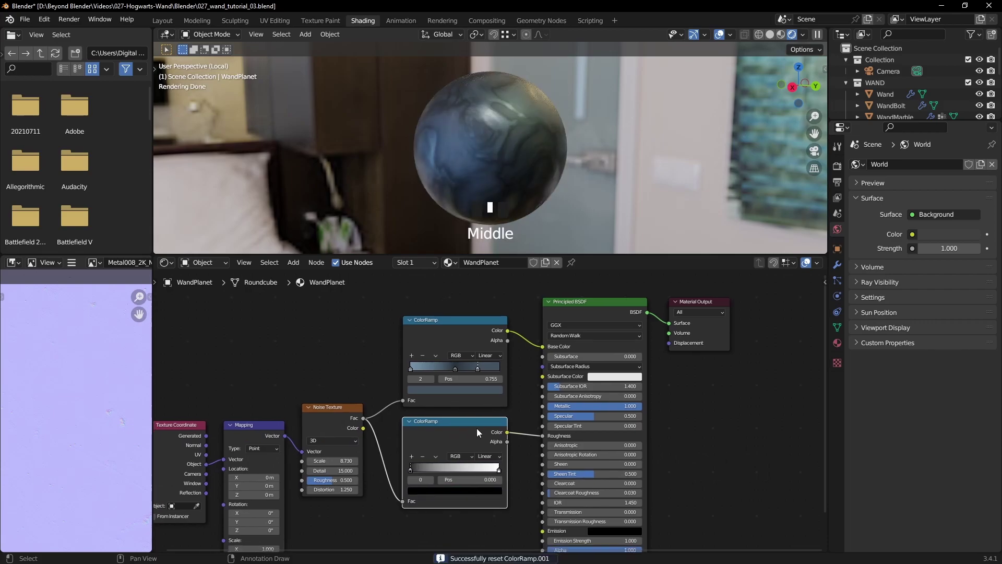
Copy 8F8F8F from the Notepad notes and set it as the color of the Roughness ColorRamp's first stop
key(alt+Tab)
drag(357, 324, 279, 328)
key(ctrl+c)
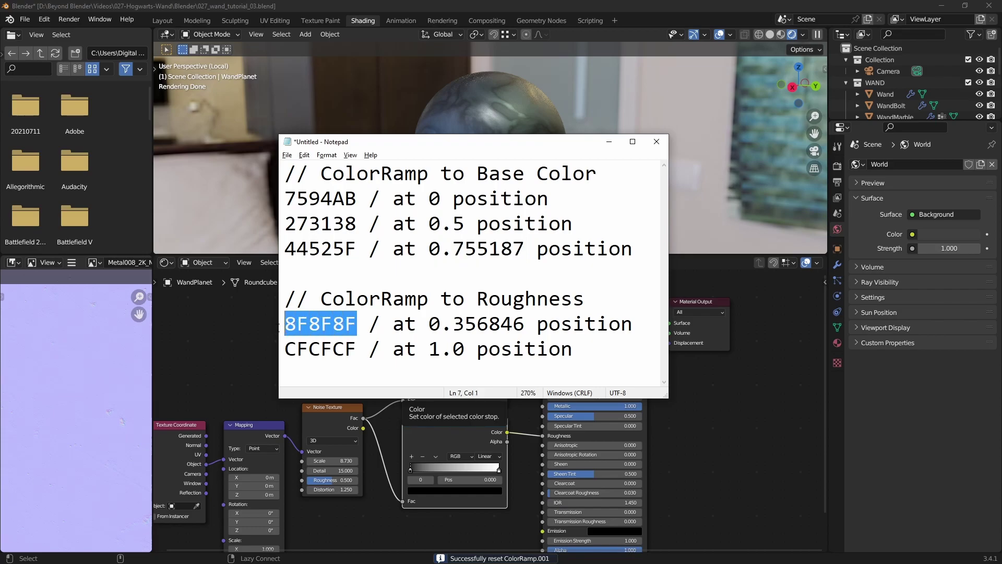
click(468, 503)
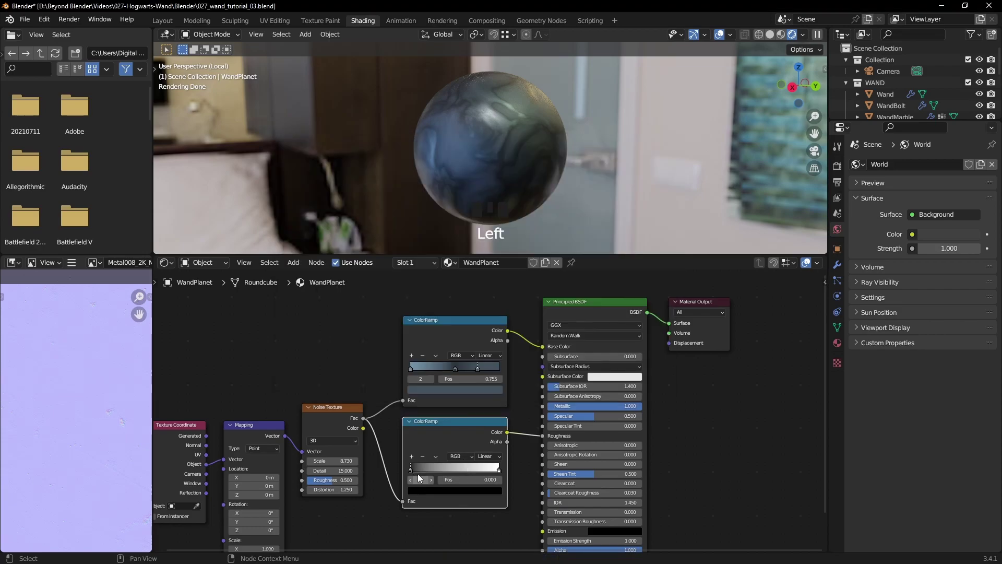
click(410, 470)
click(421, 489)
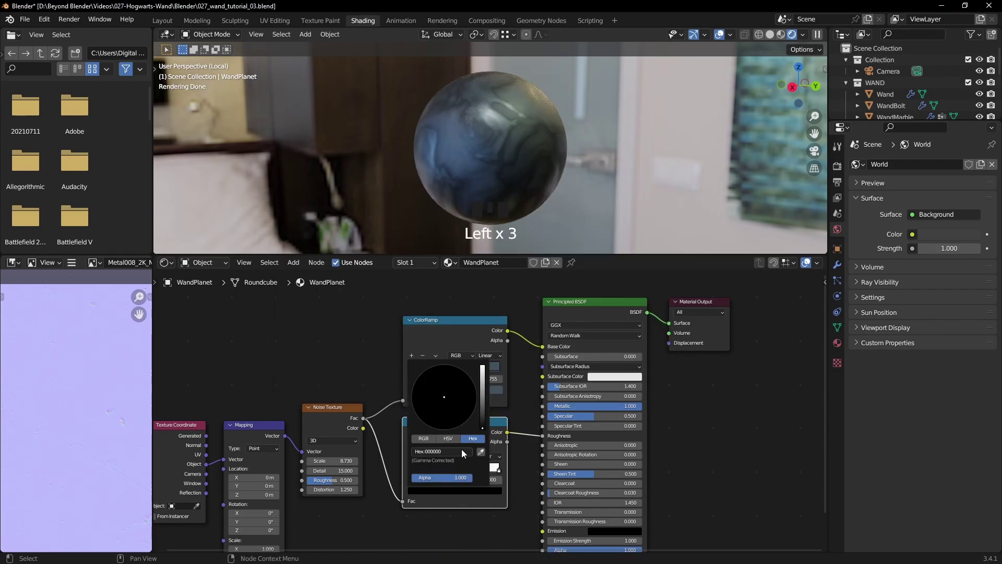
key(ctrl+v)
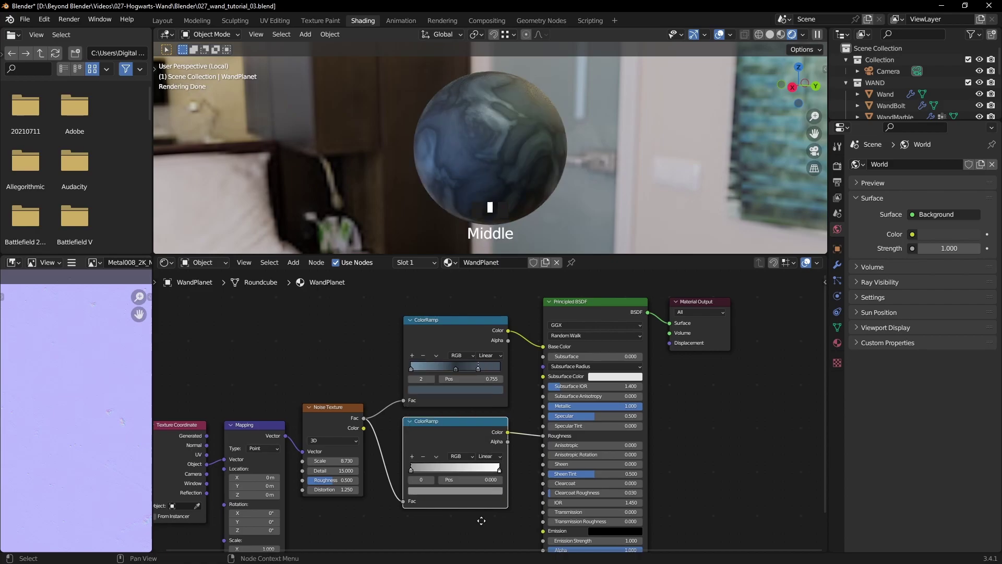
Copy 0.356846 from the Notepad notes and set it as the position of the Roughness ColorRamp's first stop
middle_drag(478, 521, 514, 472)
scroll(513, 472, up, 4)
key(alt+Tab)
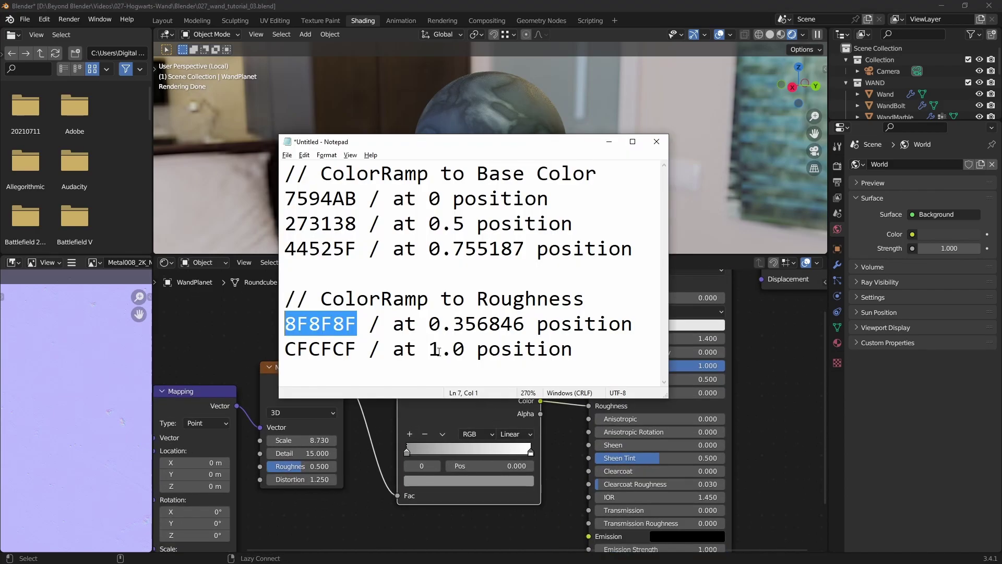
drag(433, 328, 523, 325)
key(ctrl+c)
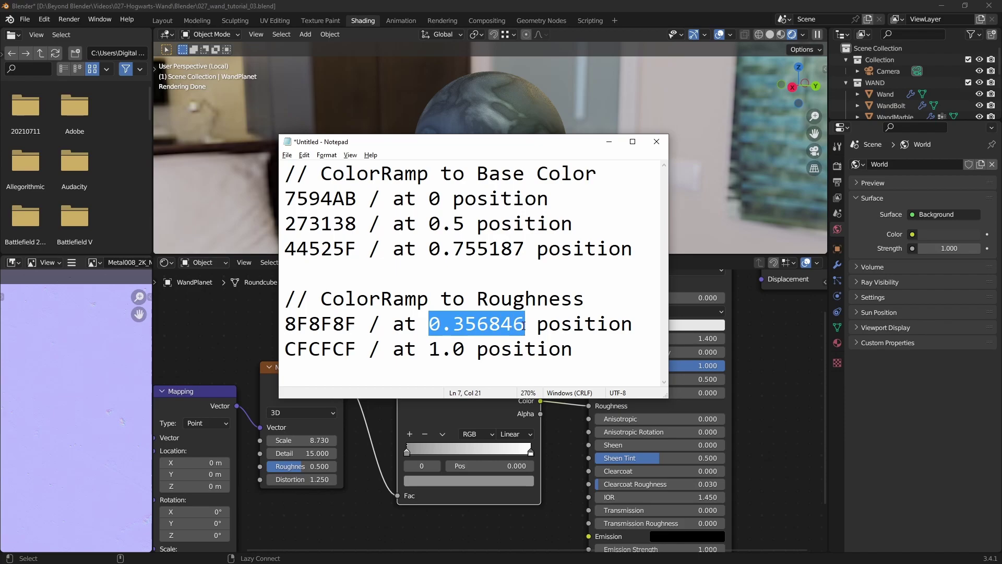
key(alt+Tab)
click(516, 465)
key(ctrl+v)
key(Return)
Copy CFCFCF from the Notepad notes and set it as the color of the Roughness ColorRamp's last stop
key(alt+Tab)
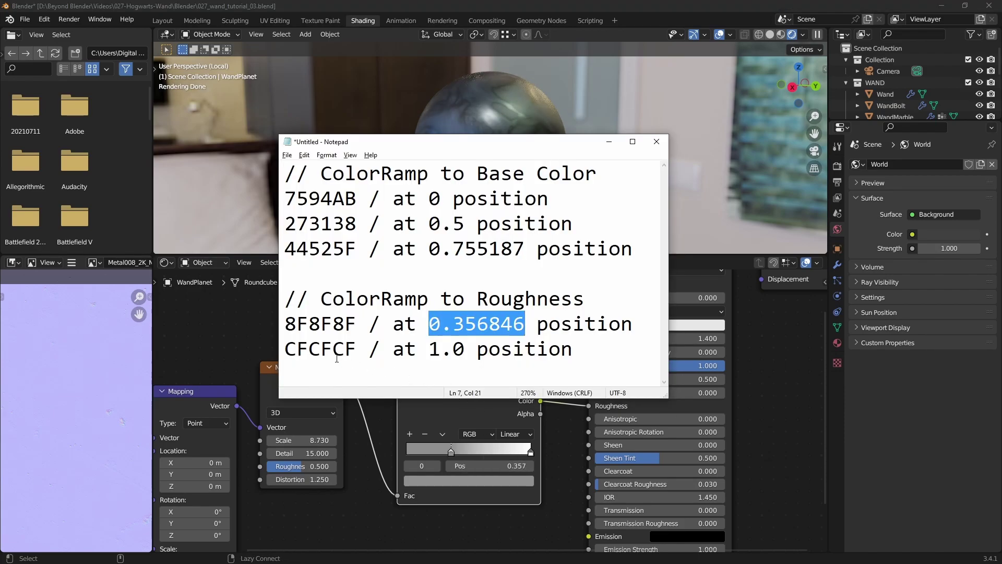
drag(355, 348, 284, 349)
key(ctrl+c)
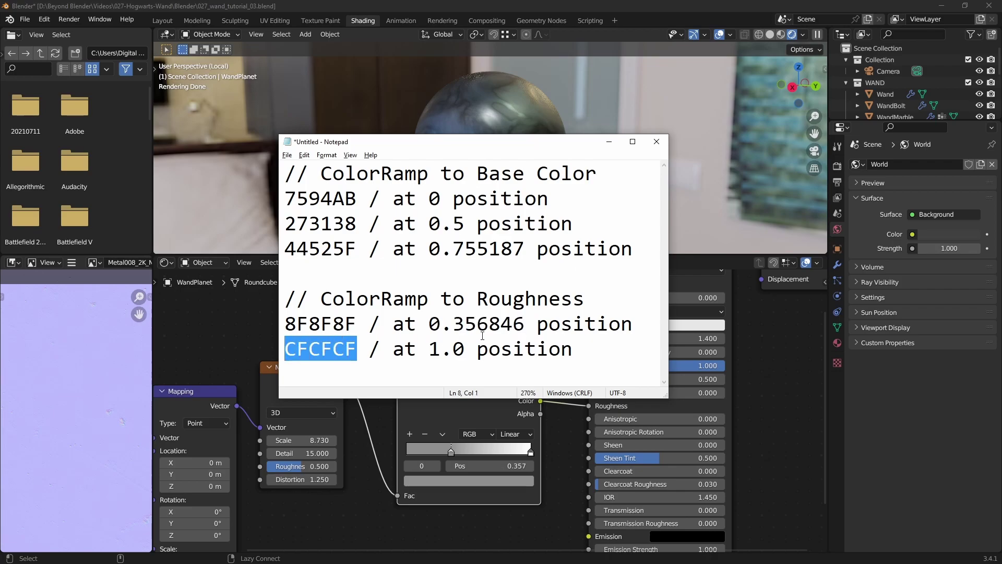
click(485, 509)
click(531, 452)
click(469, 480)
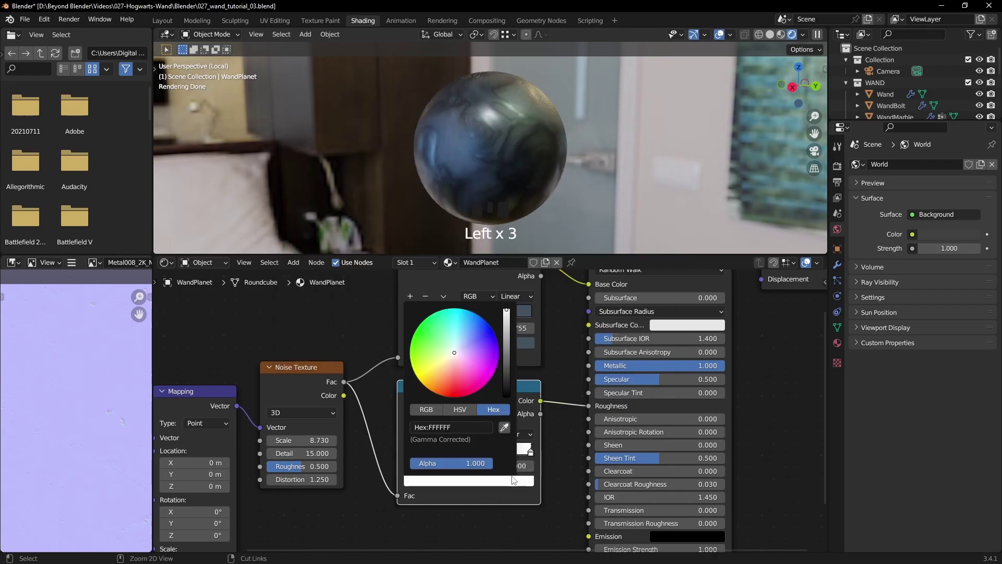
click(451, 427)
key(ctrl+v)
key(Return)
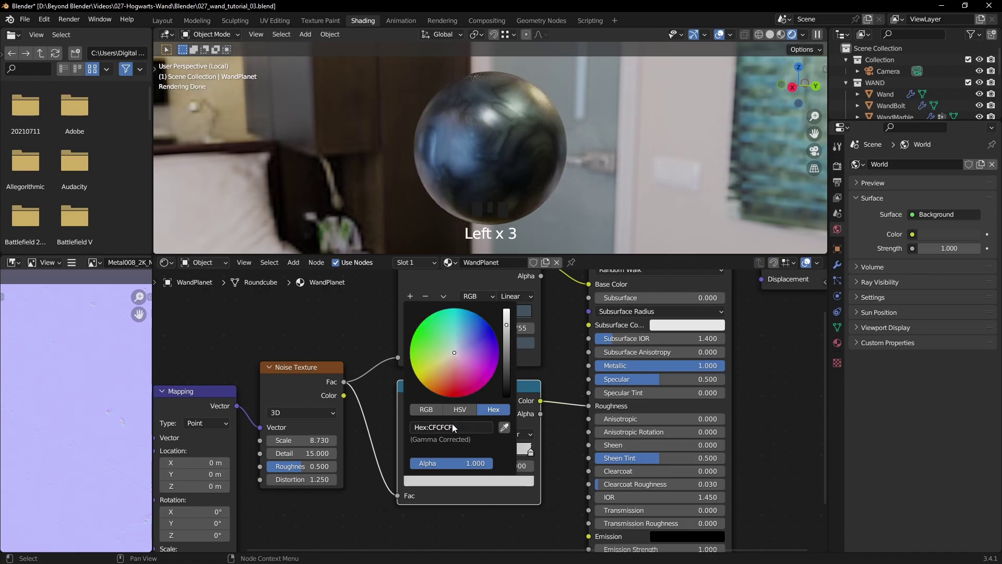
key(alt+Tab)
click(506, 510)
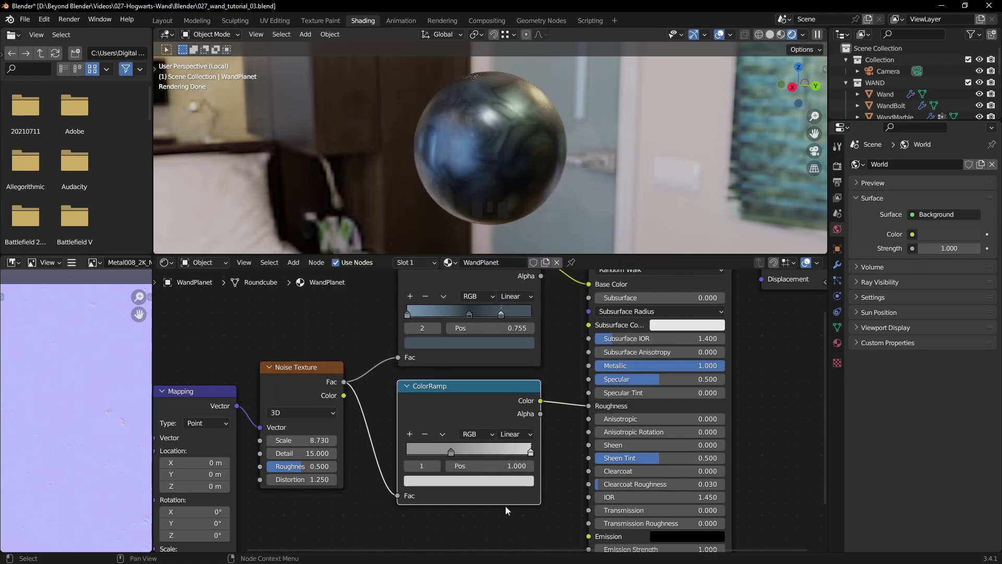
click(552, 474)
Preview each ColorRamp's output on the planet, return to the Principled BSDF preview, and leave local view
middle_drag(518, 150, 533, 415)
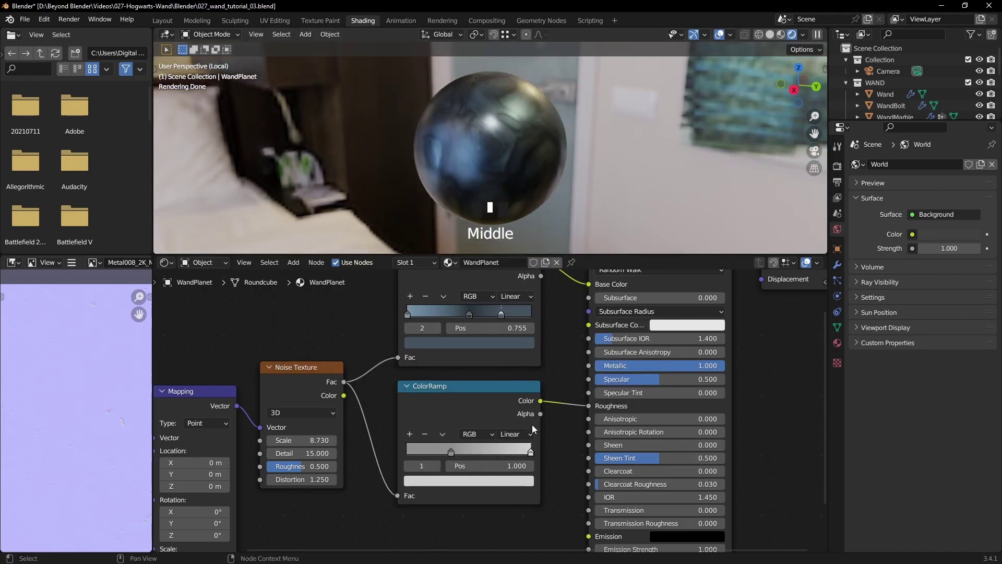
ctrl+shift+click(512, 386)
middle_drag(501, 164, 539, 171)
ctrl+shift+click(507, 361)
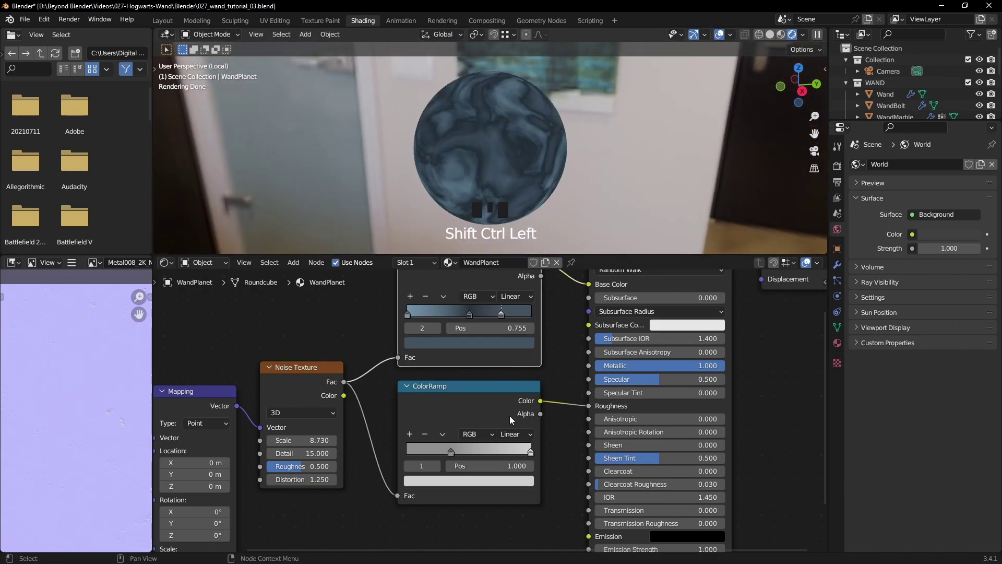
scroll(751, 433, down, 3)
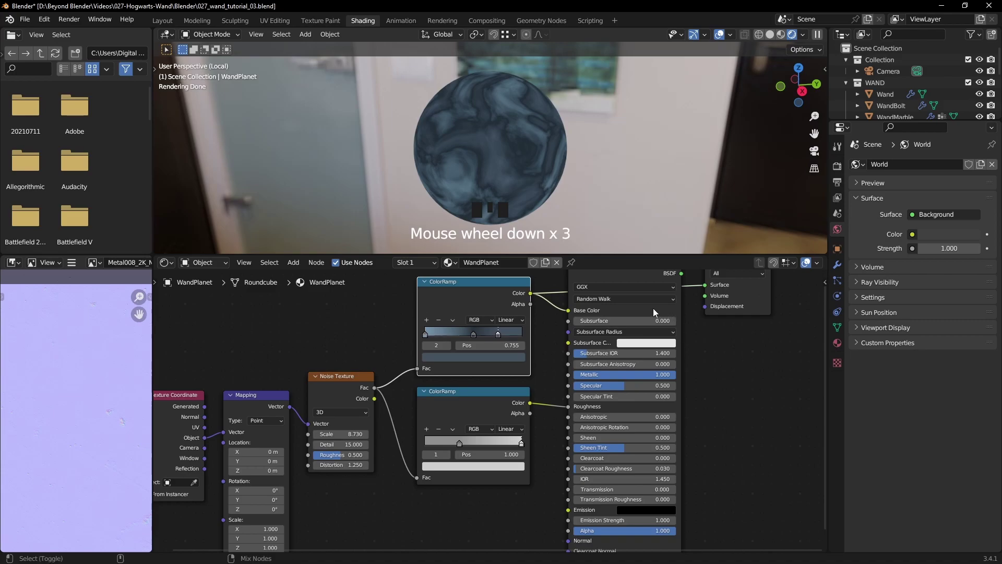
ctrl+shift+click(677, 345)
middle_drag(577, 194, 523, 184)
scroll(526, 158, down, 5)
scroll(525, 159, up, 4)
key(KP_Divide)
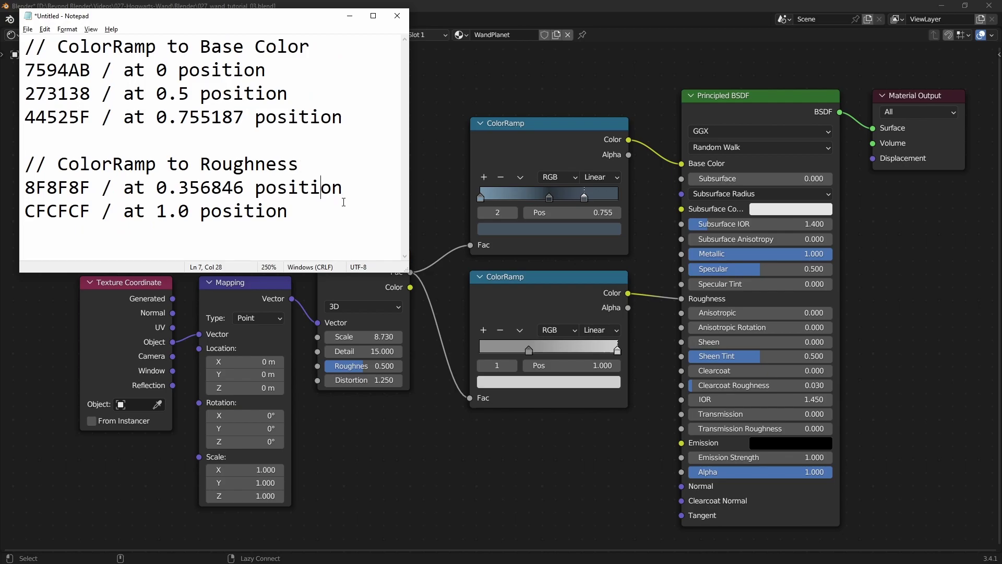
Shrink the Notepad text and window height so the notes cover less of the enlarged node graph
ctrl+scroll(344, 202, down, 2)
drag(374, 275, 372, 235)
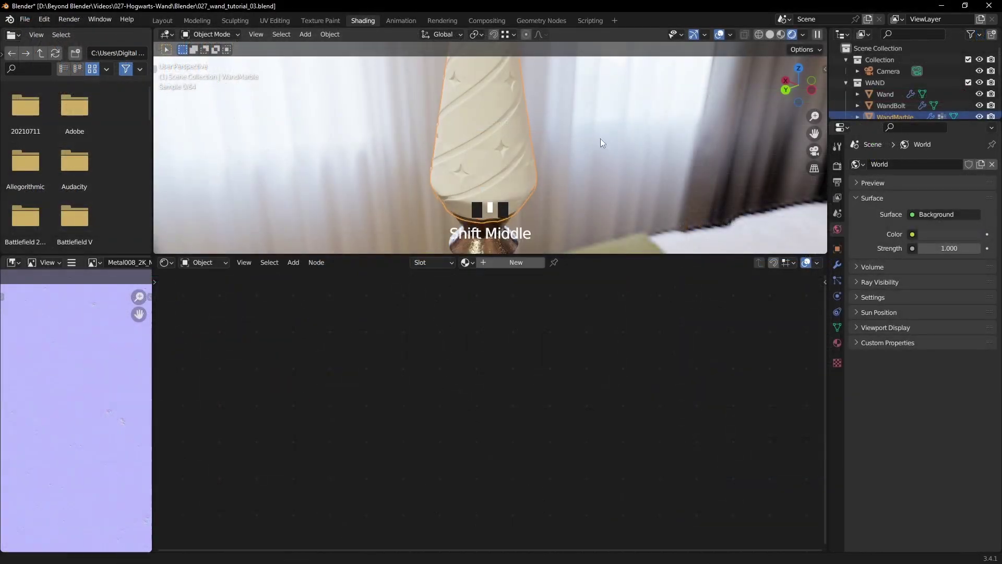
Isolate the wand's marble handle in local view and give it a new material named WandMarble
mouse_move(601, 138)
shift+middle_down()
mouse_move(595, 169)
mouse_move(593, 137)
shift+middle_up()
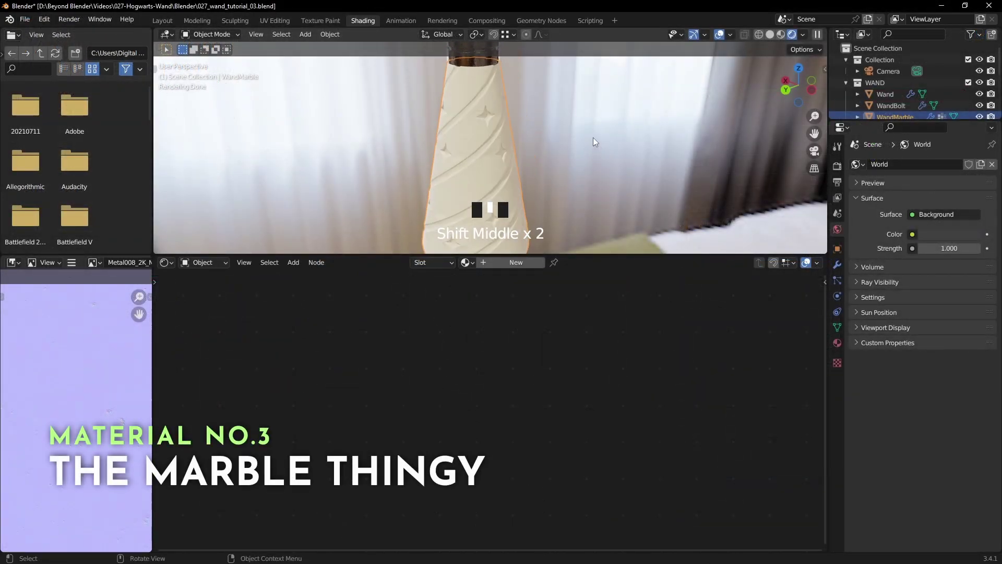
key(KP_Divide)
click(526, 262)
click(519, 262)
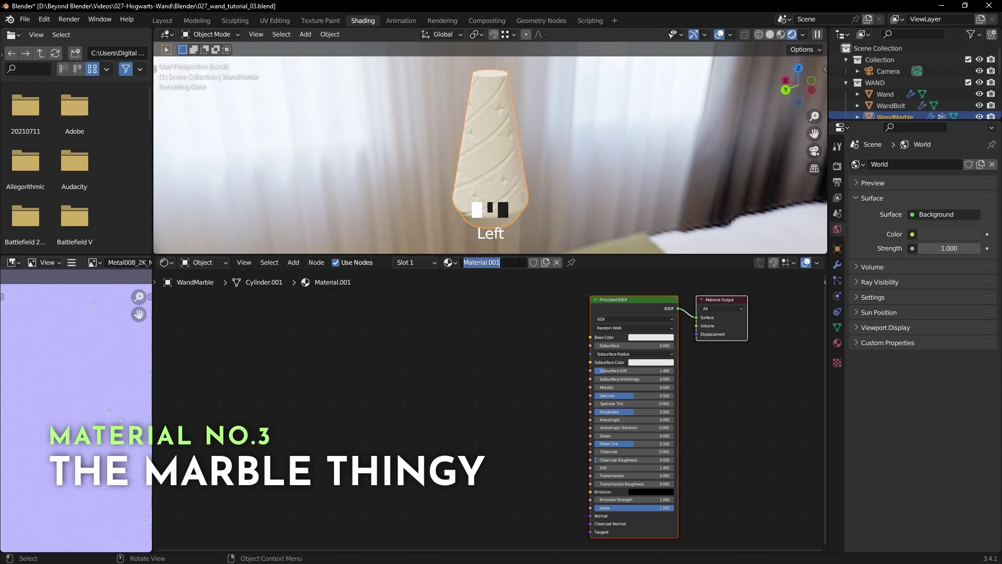
text(WandMarble)
key(Return)
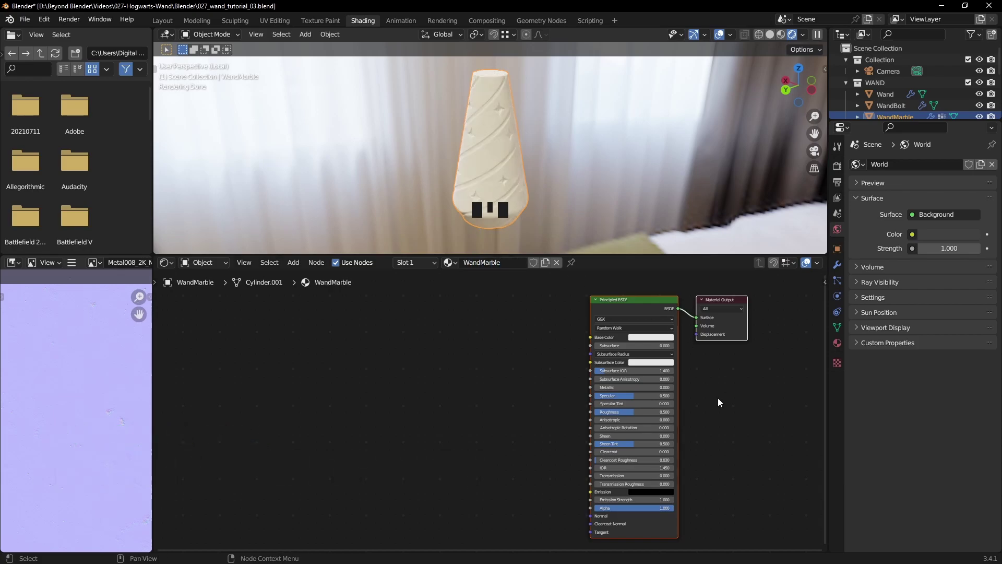
Add a Voronoi Texture with Mapping and Texture Coordinate nodes, using the Object output as the Mapping vector
click(724, 441)
drag(742, 435, 725, 434)
key(shift+a)
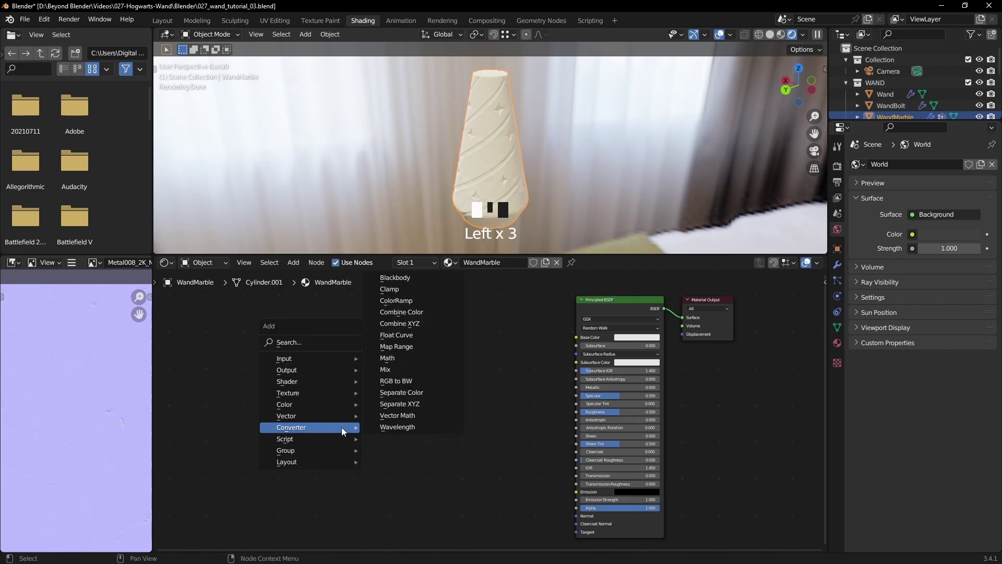
mouse_move(299, 381)
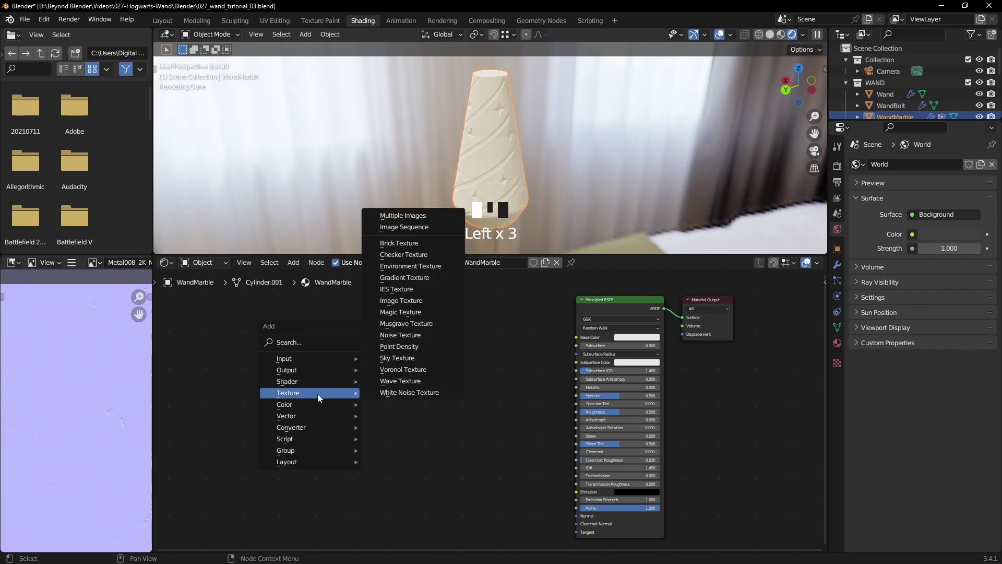
click(396, 369)
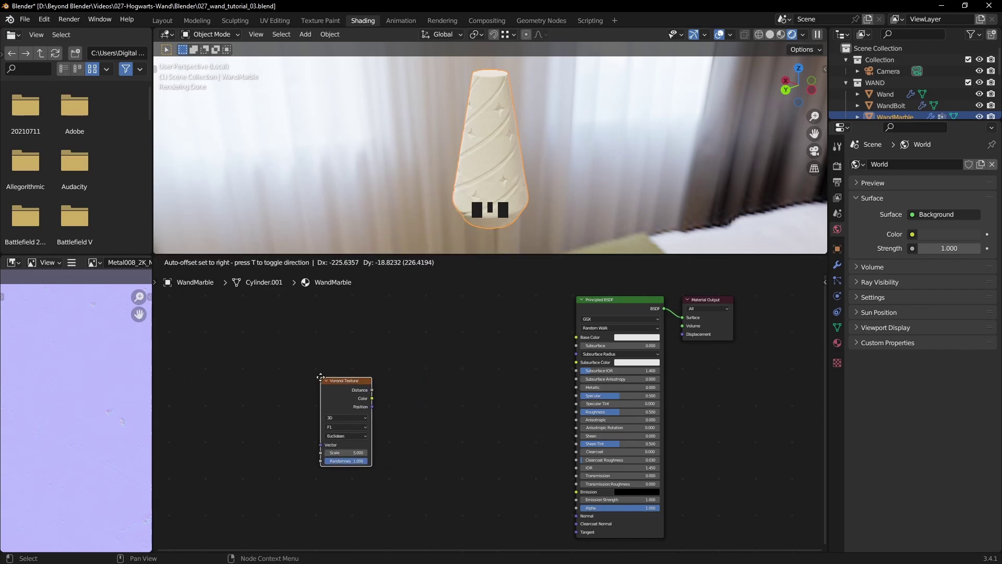
click(352, 384)
key(ctrl+t)
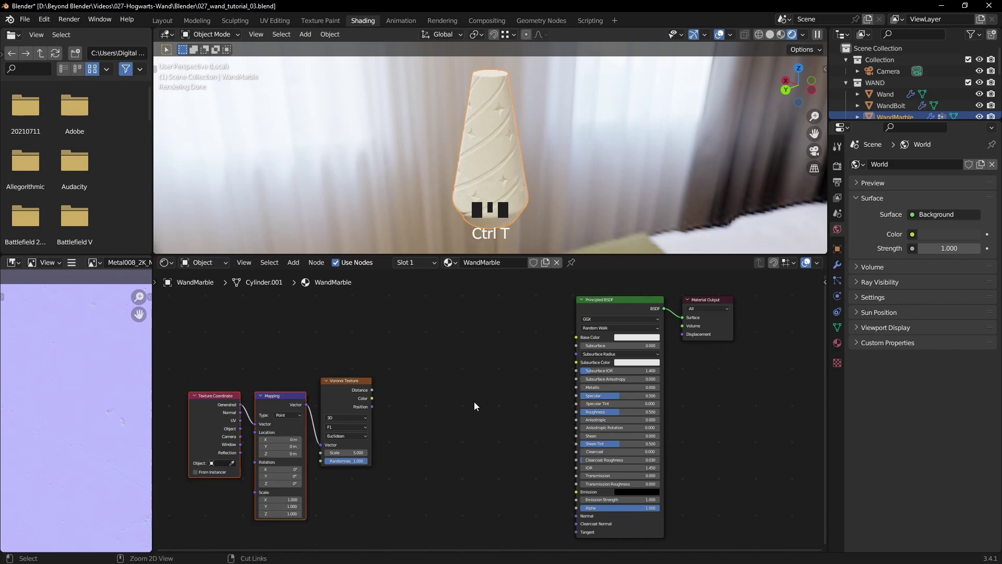
middle_drag(474, 405, 508, 401)
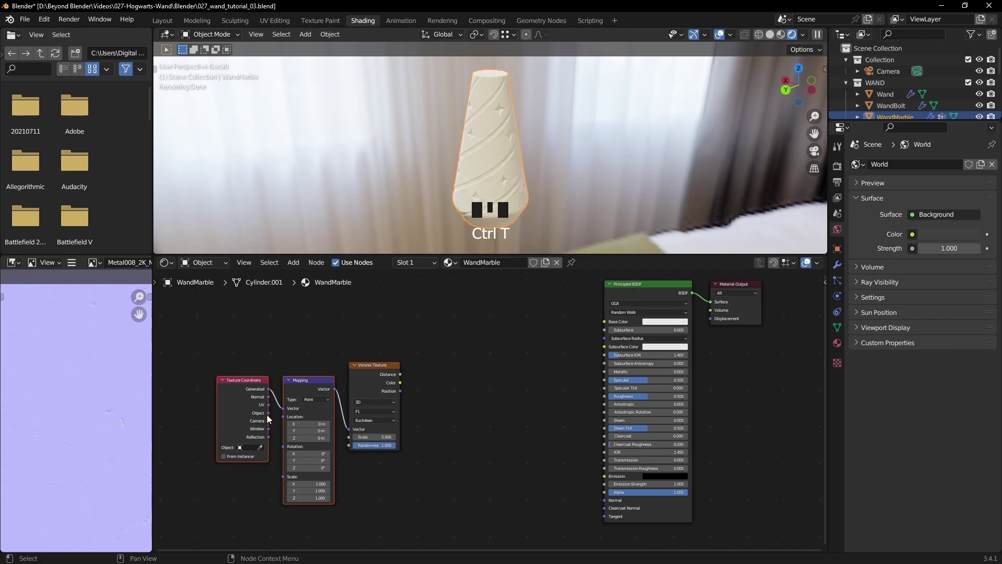
drag(267, 413, 284, 407)
Set the Voronoi Texture's feature output to Distance to Edge
scroll(275, 419, up, 1)
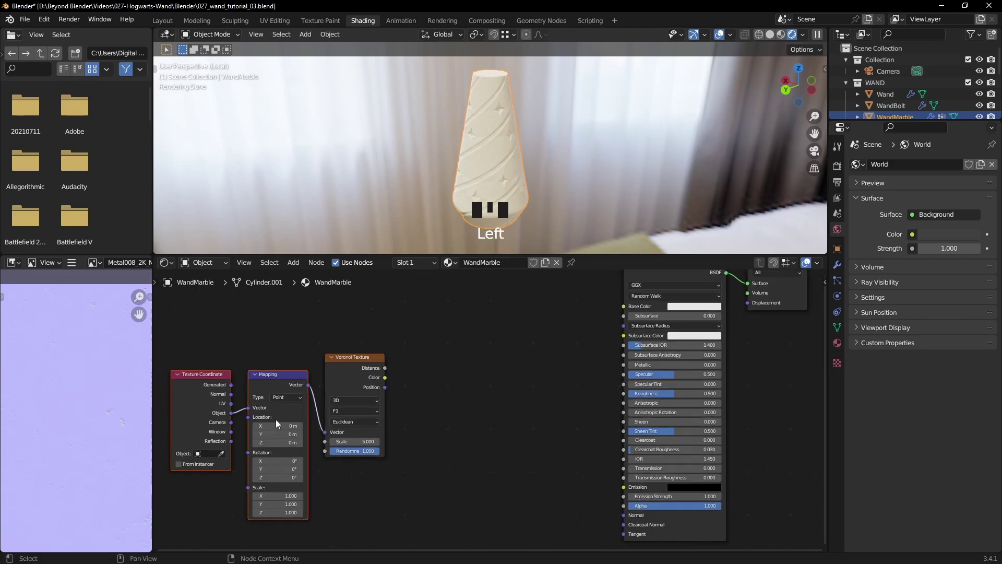
scroll(275, 419, up, 1)
middle_drag(448, 398, 427, 405)
scroll(428, 405, down, 1)
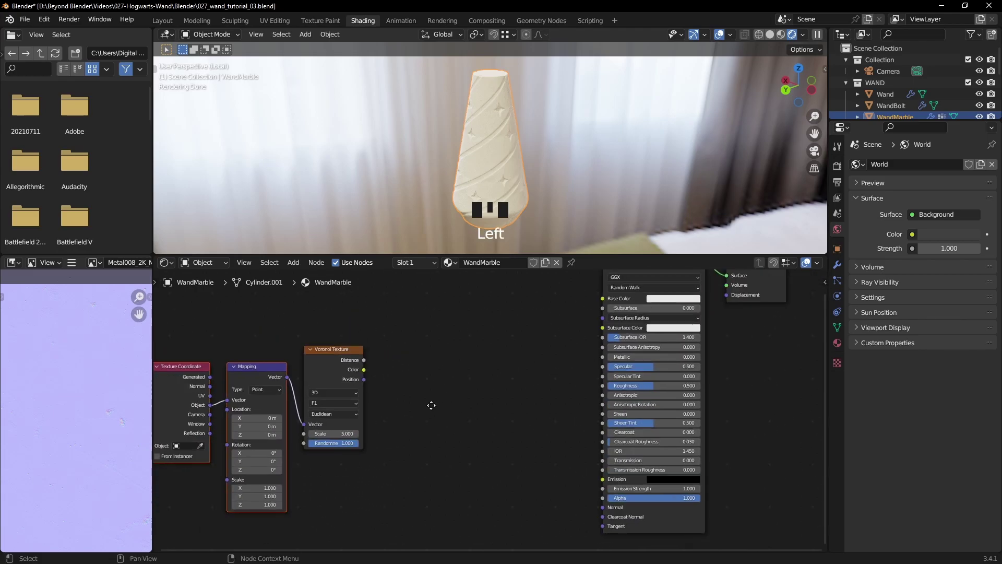
scroll(428, 405, up, 1)
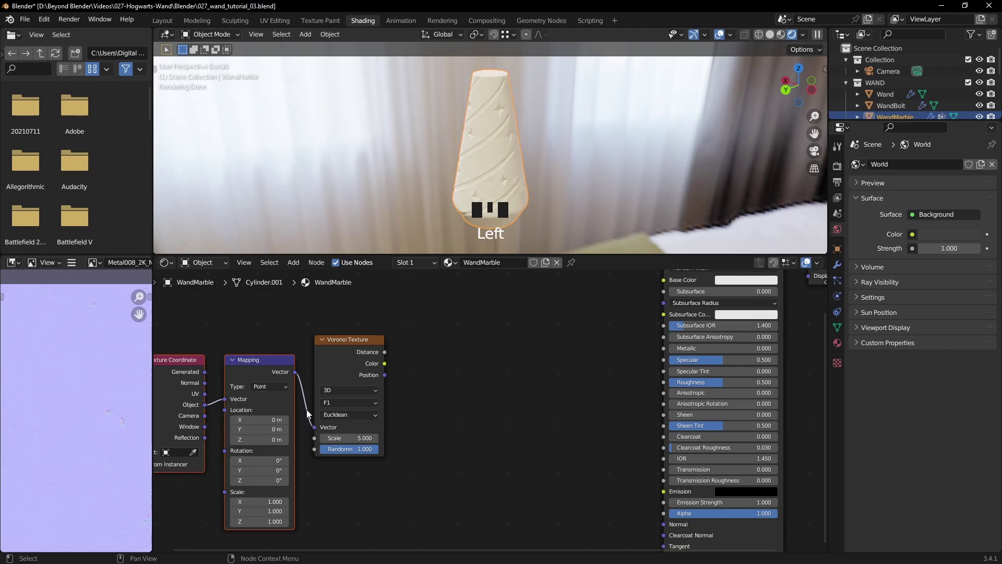
click(349, 403)
click(351, 447)
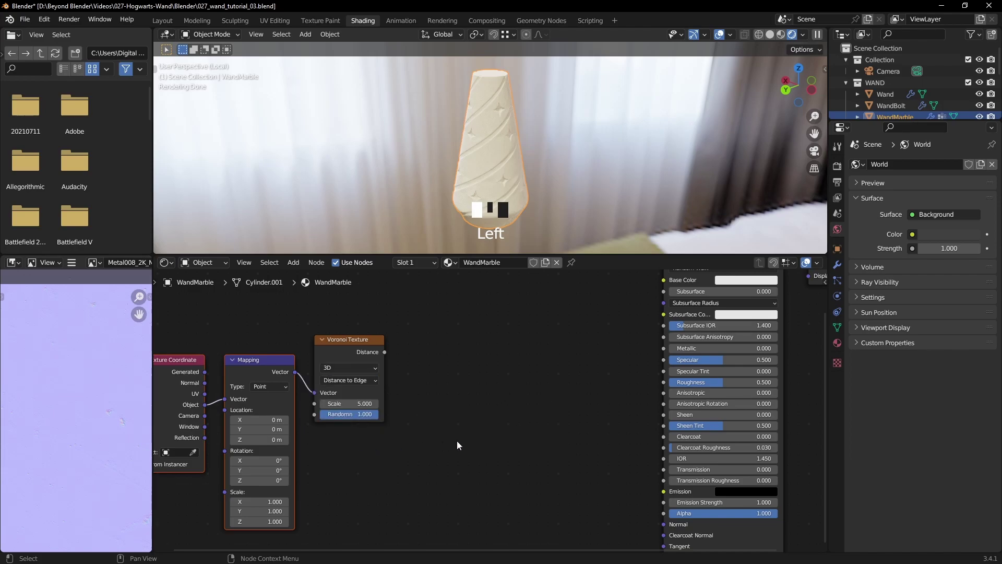
Add a Noise Texture node and place it directly below the Voronoi Texture
shift+scroll(438, 435, up, 1)
key(shift+a)
mouse_move(446, 426)
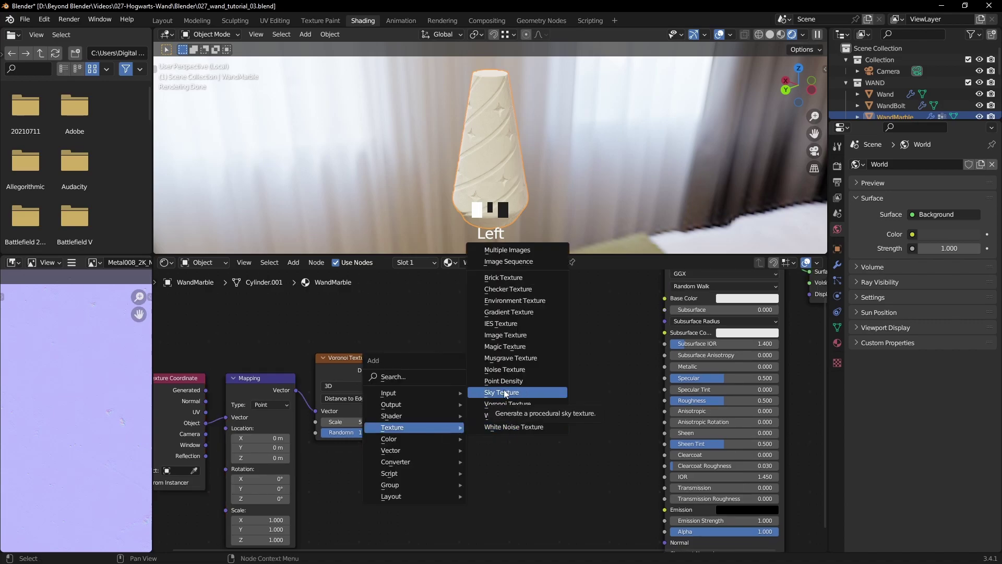
click(504, 369)
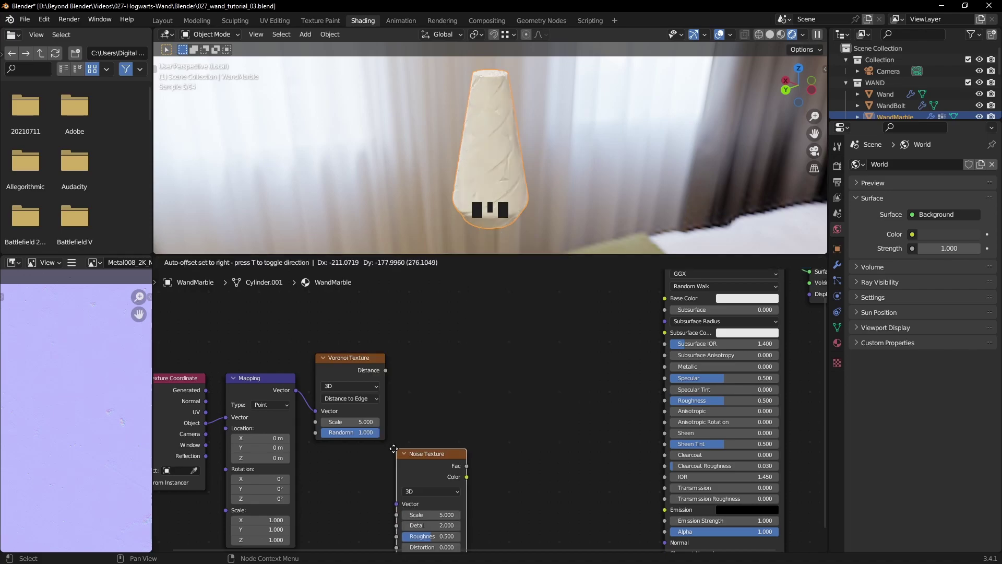
click(314, 450)
middle_drag(458, 455, 475, 395)
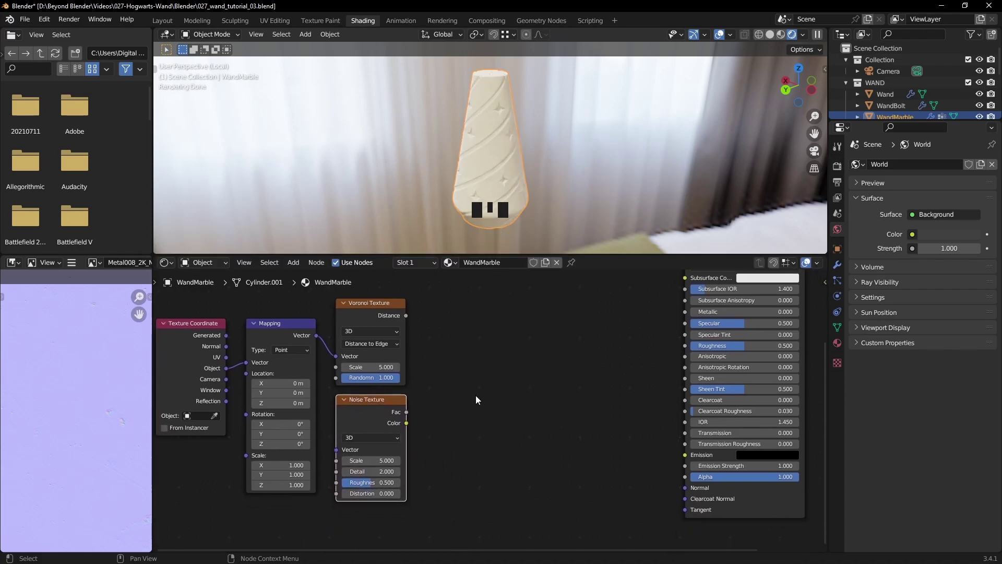
Add a Mix Color node between the two texture nodes and the Principled BSDF
middle_drag(533, 384, 526, 396)
click(526, 396)
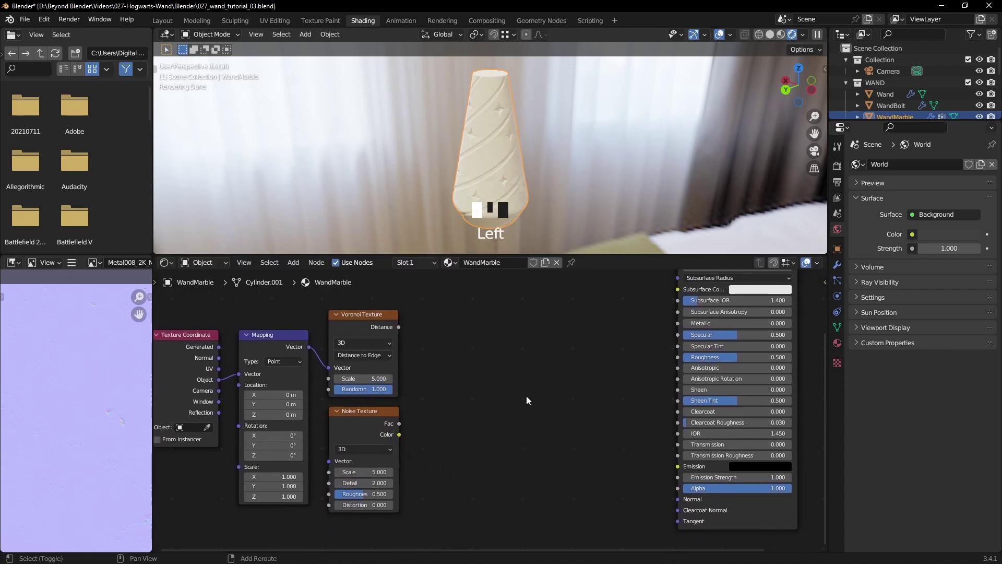
key(shift+a)
mouse_move(407, 436)
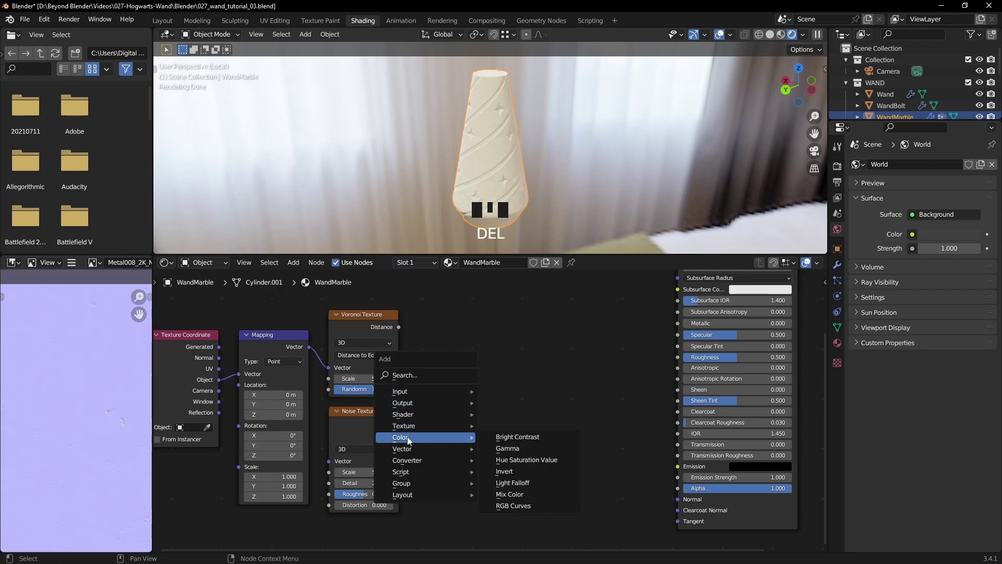
click(509, 493)
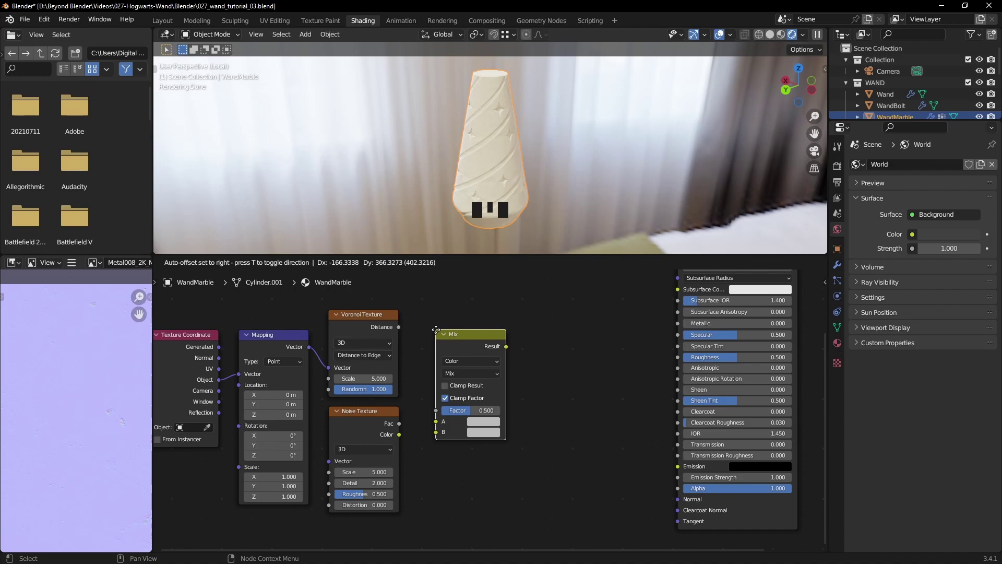
click(436, 330)
click(468, 361)
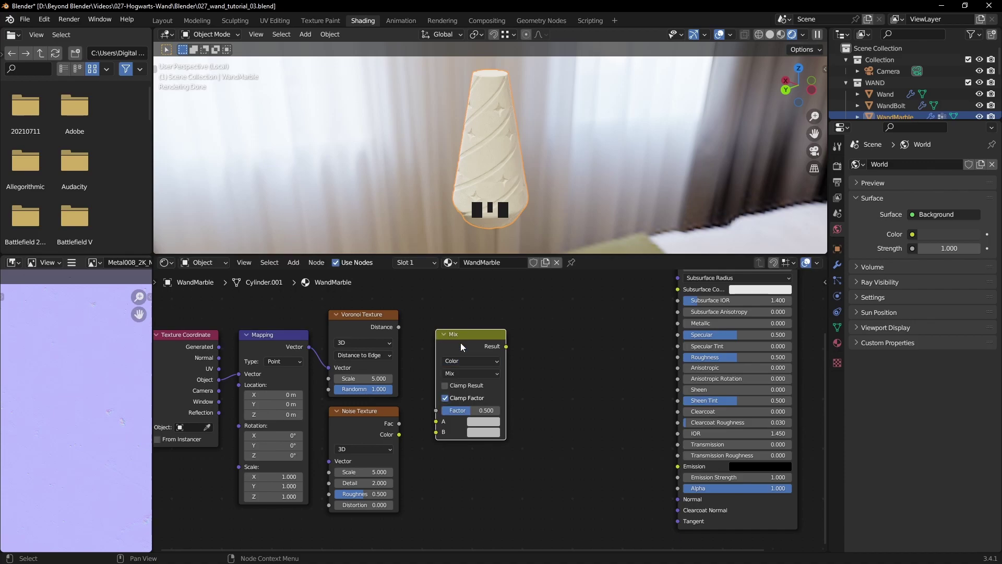
Connect Voronoi Distance to the Mix node's A and Noise Fac to B, and set its blending mode to Linear Light
click(460, 373)
click(460, 372)
drag(397, 326, 435, 432)
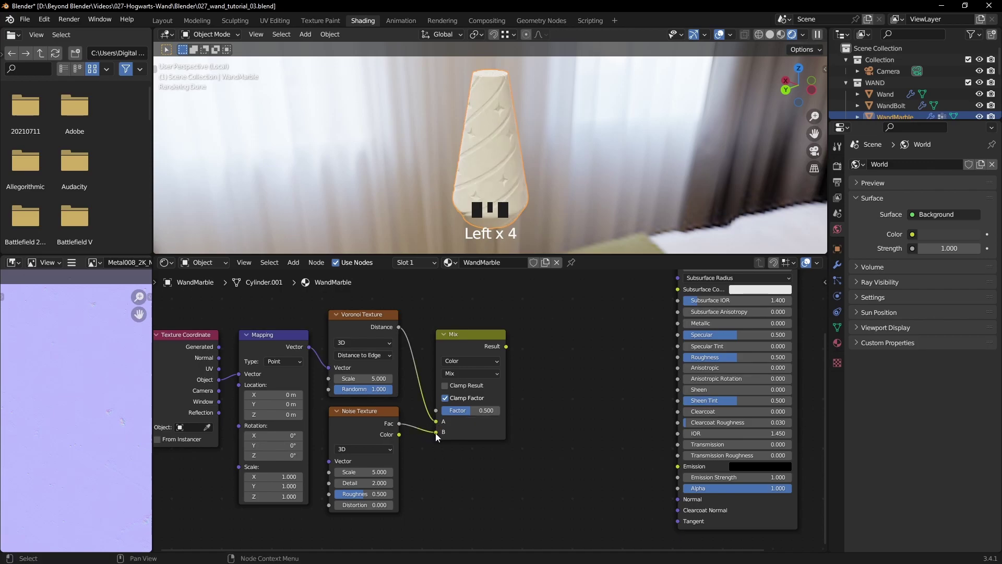
click(474, 373)
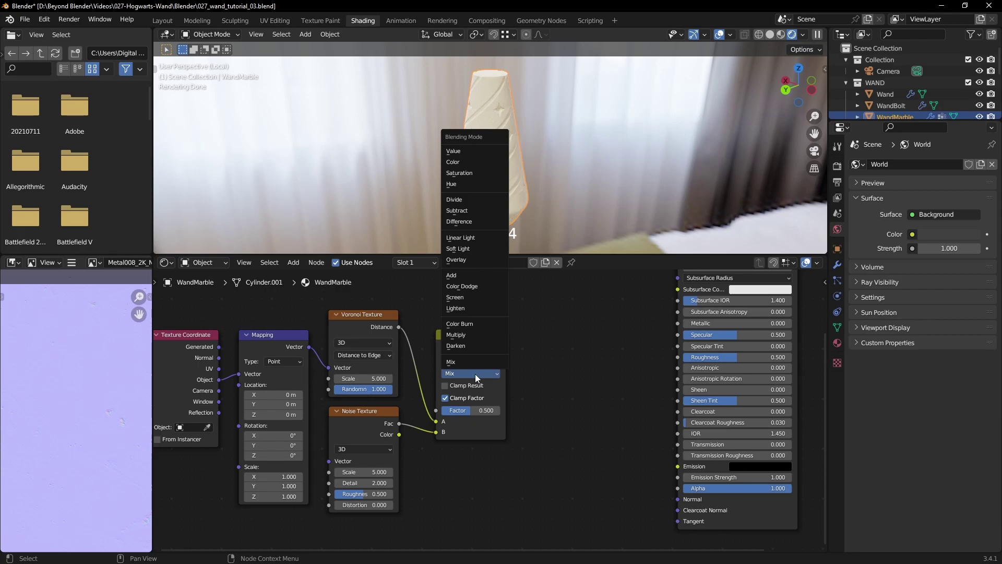
click(461, 239)
Connect the Linear Light mix Result to the Principled BSDF's Roughness input
middle_drag(582, 393, 486, 427)
scroll(566, 411, down, 2)
scroll(474, 428, down, 1)
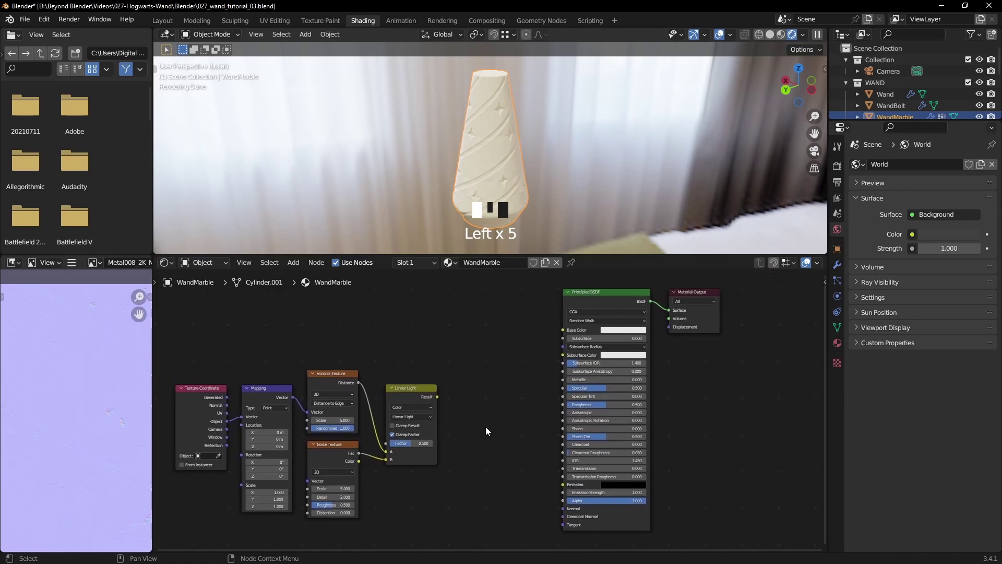
click(436, 396)
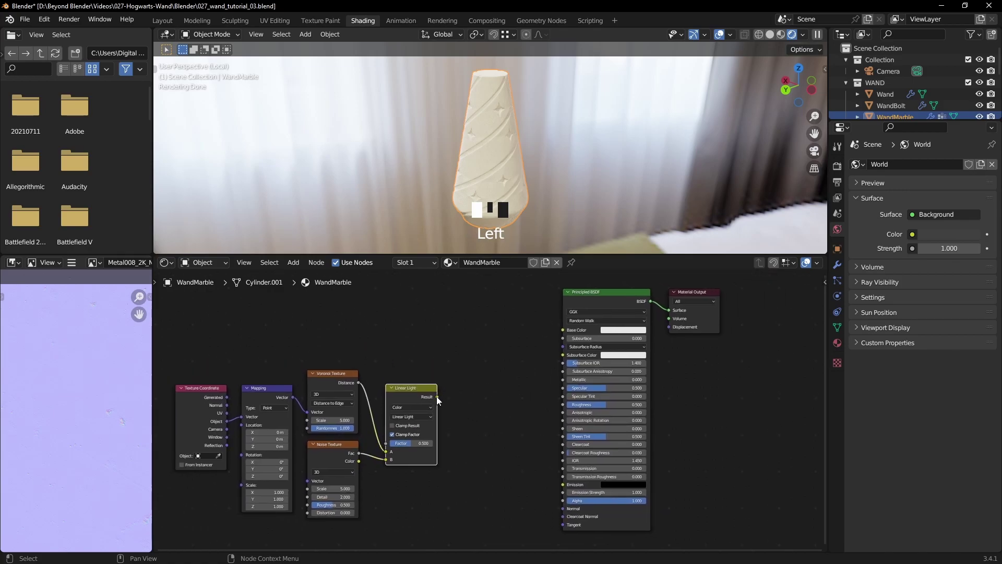
drag(437, 397, 456, 381)
drag(536, 377, 561, 405)
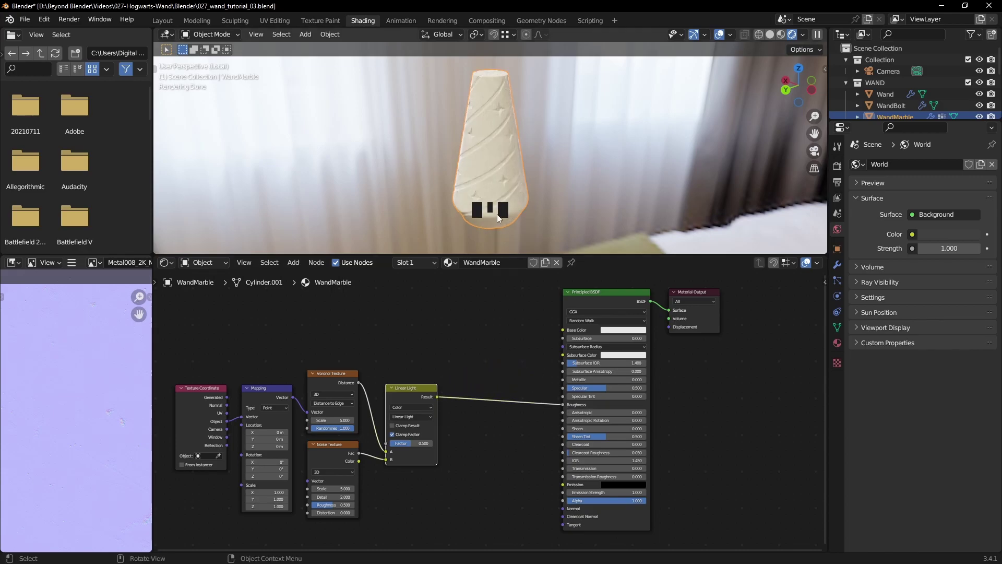
Preview the Linear Light mix, the Voronoi Texture and the Noise Texture one after another on the marble mesh
middle_drag(499, 232, 502, 166)
scroll(502, 161, up, 2)
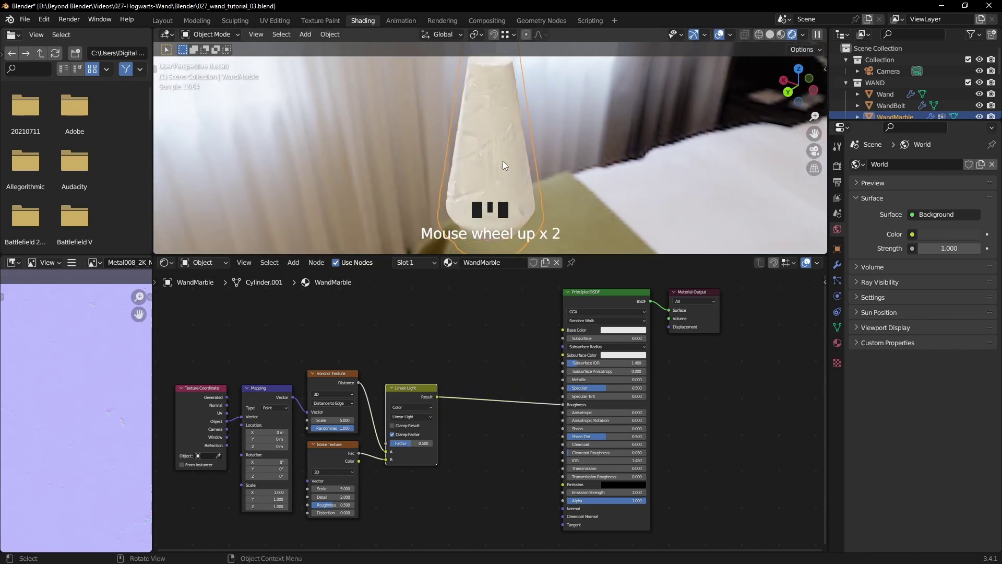
ctrl+shift+click(421, 391)
middle_drag(506, 194, 599, 147)
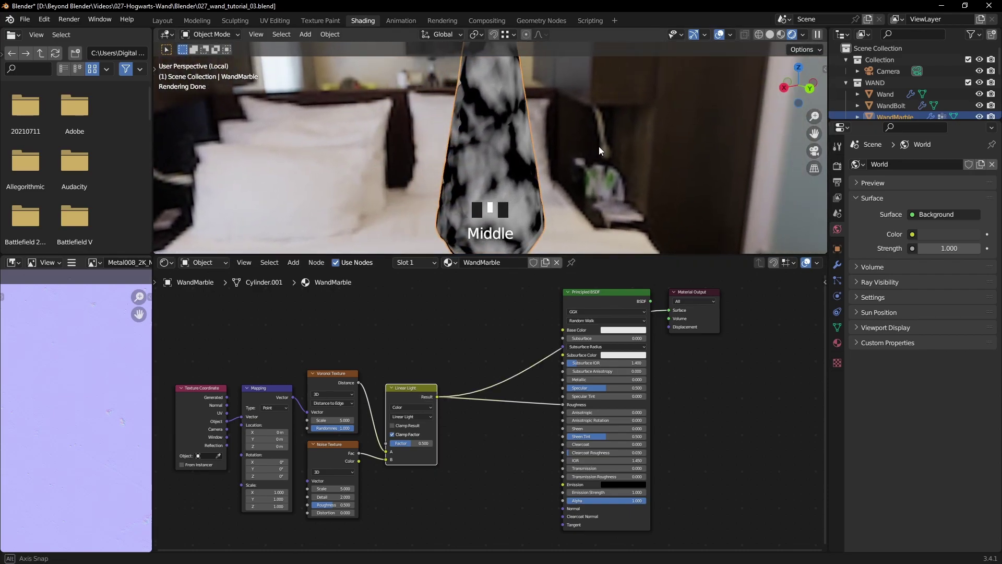
ctrl+shift+click(337, 372)
middle_drag(504, 150, 569, 157)
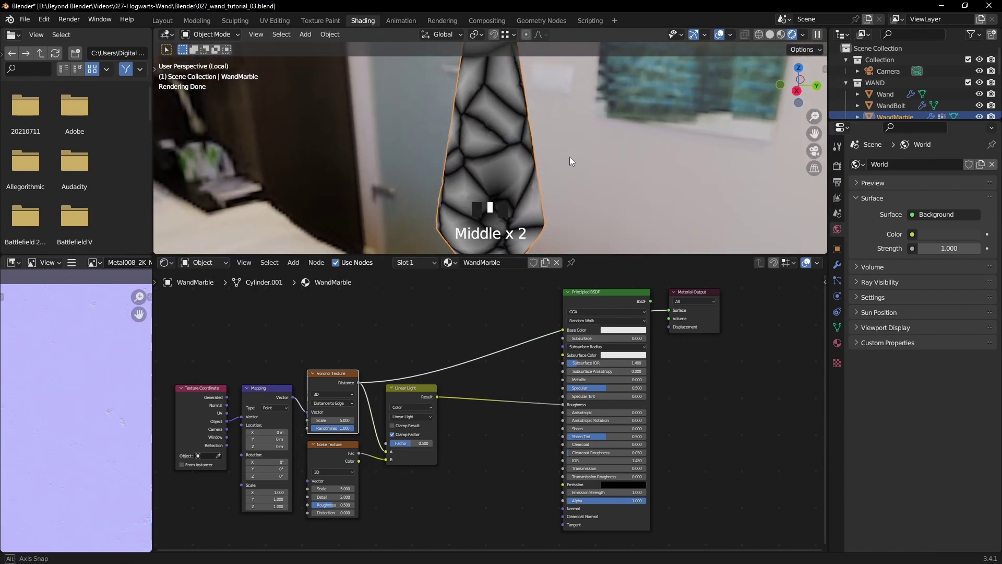
drag(584, 255, 585, 313)
middle_drag(586, 227, 628, 229)
ctrl+shift+click(330, 473)
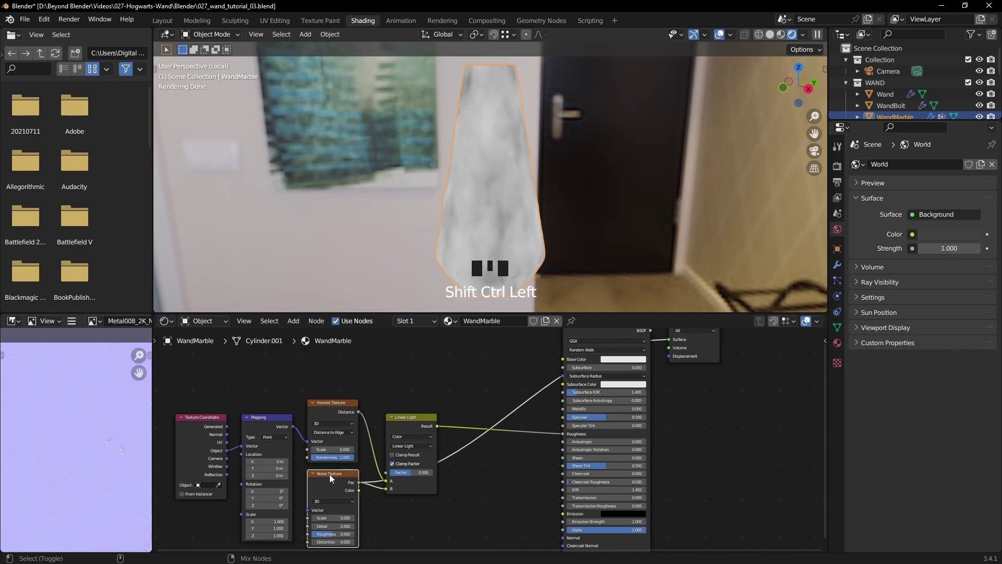
middle_drag(495, 234, 544, 237)
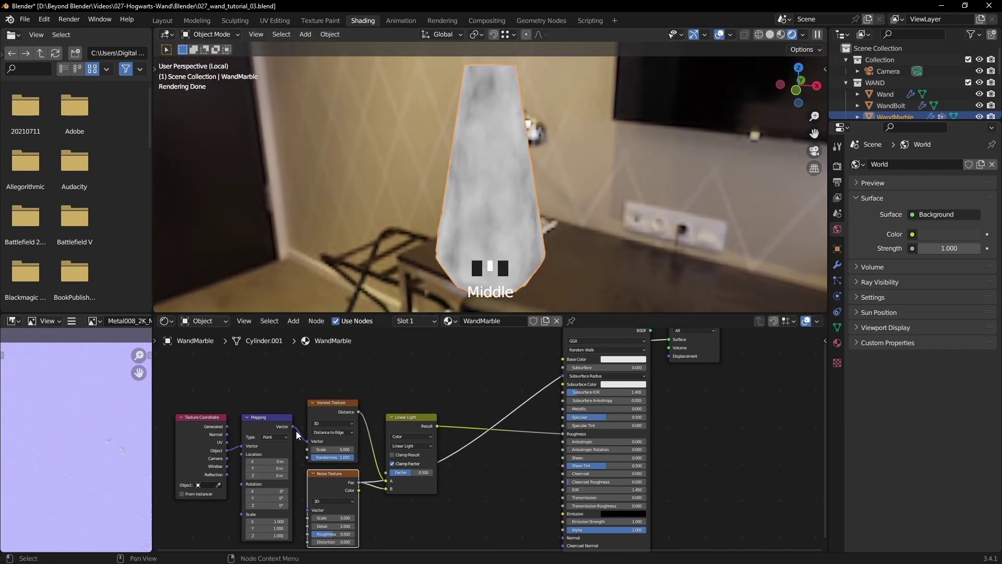
Connect the Mapping Vector output to the Noise Texture's Vector input and preview the Linear Light mix on the mesh
drag(294, 427, 307, 509)
middle_drag(484, 212, 524, 245)
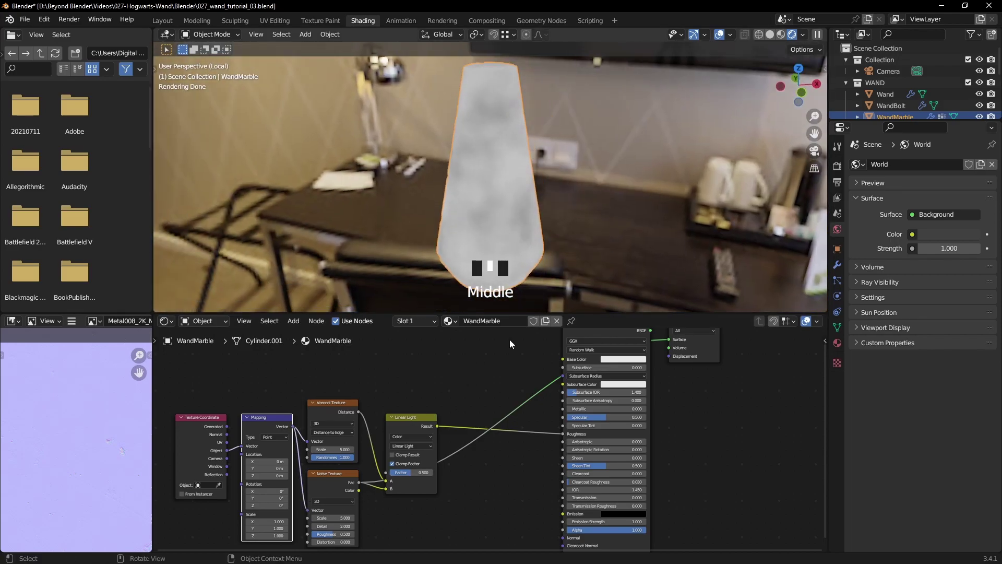
ctrl+shift+click(408, 418)
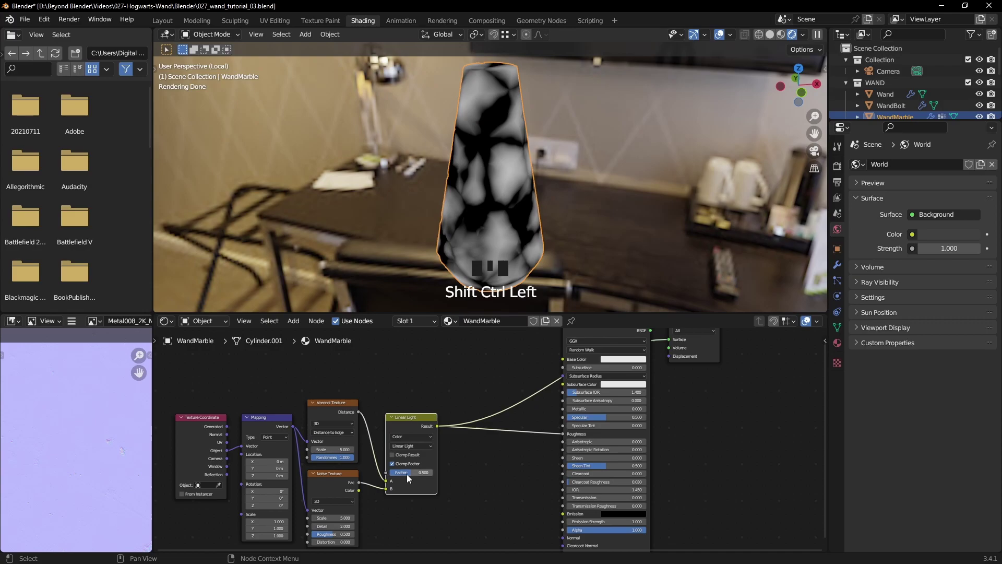
Set the Linear Light mix node's Factor to 1.000
scroll(413, 473, up, 3)
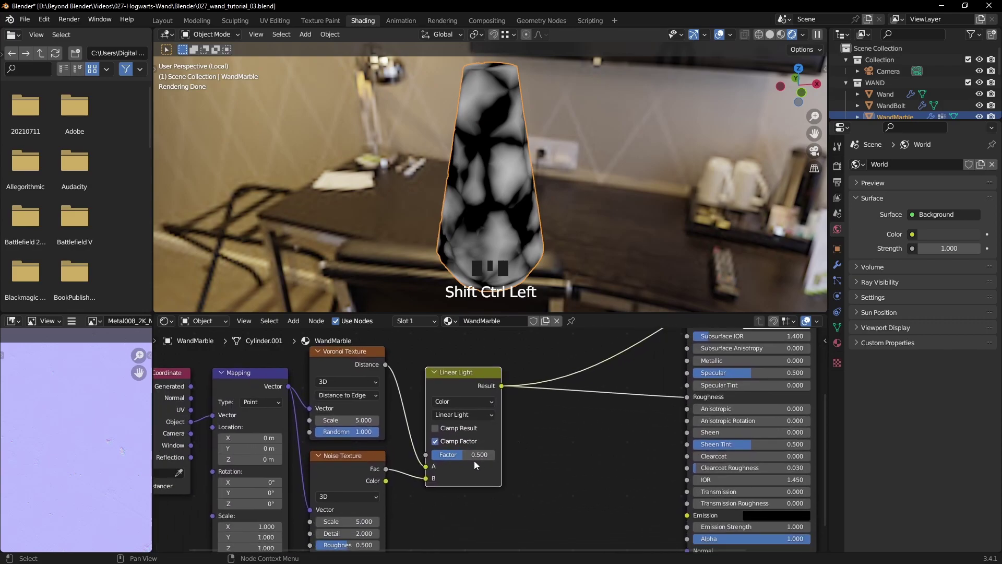
mouse_move(461, 453)
mouse_down()
mouse_move(493, 454)
mouse_move(432, 454)
mouse_move(475, 454)
mouse_up()
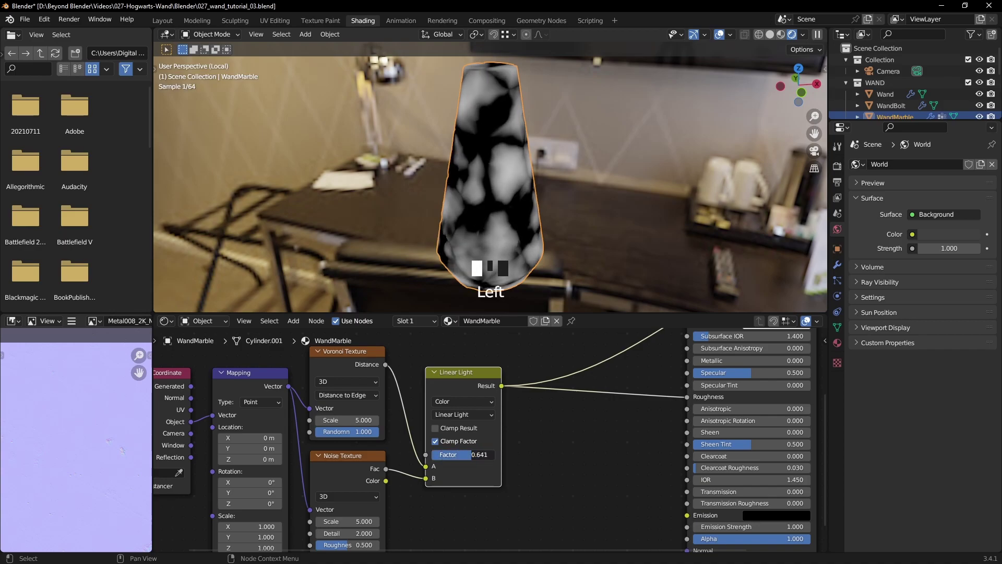
click(472, 454)
key(BackSpace)
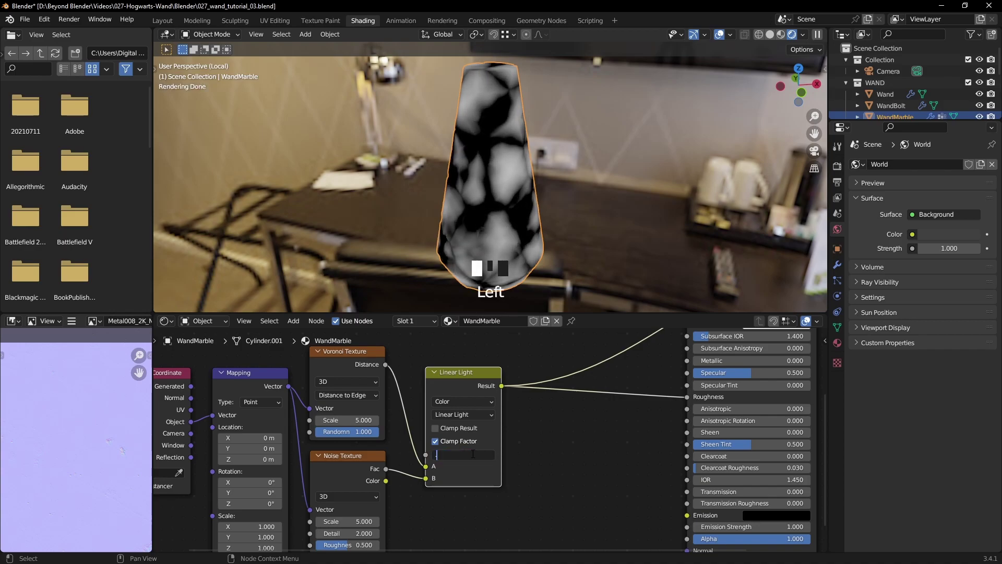
click(472, 453)
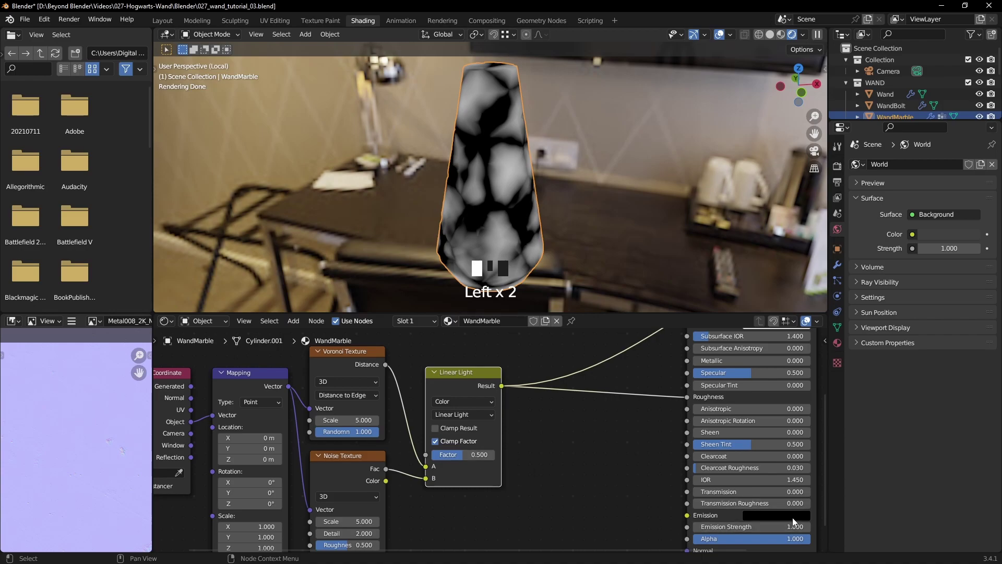
drag(472, 455, 503, 455)
click(558, 480)
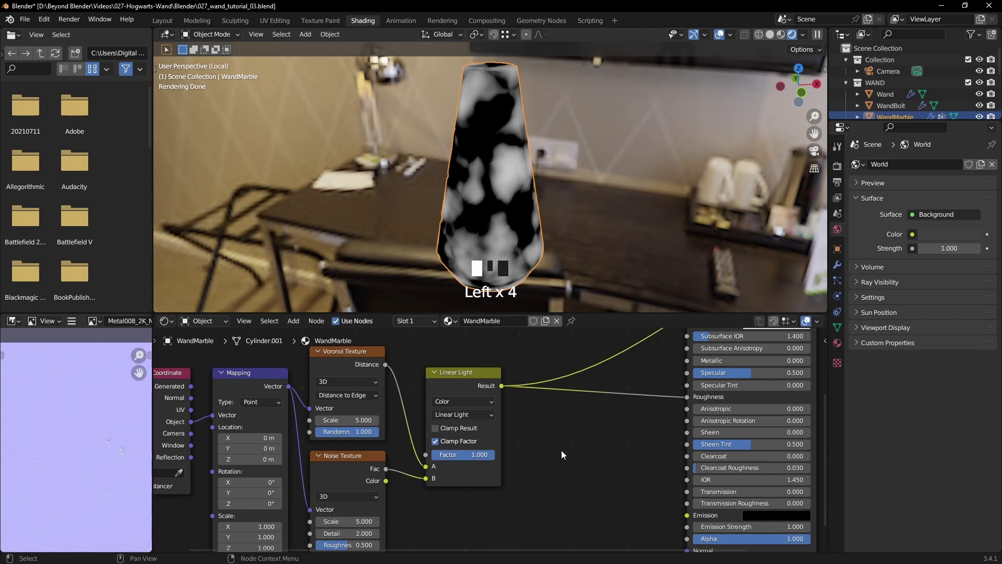
Insert a ColorRamp node between the Linear Light mix and the Principled BSDF's Roughness, and preview it on the mesh
scroll(548, 428, down, 4)
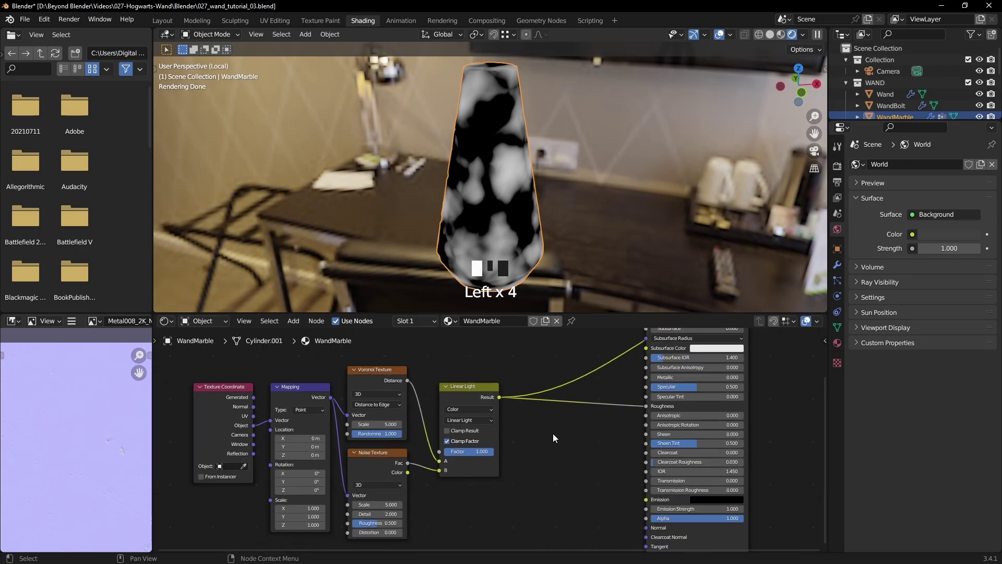
key(shift+a)
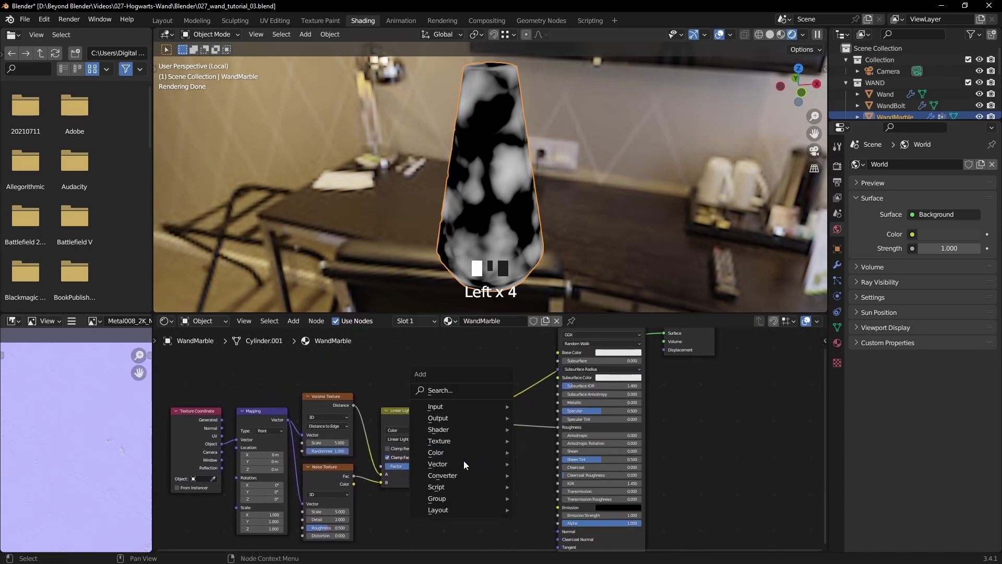
mouse_move(471, 475)
click(548, 348)
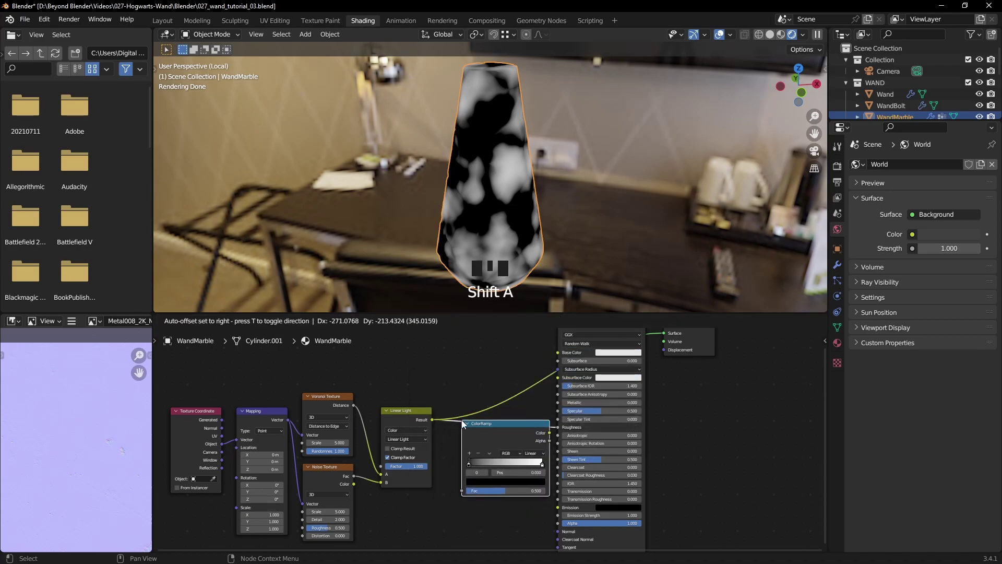
click(463, 424)
ctrl+shift+click(525, 425)
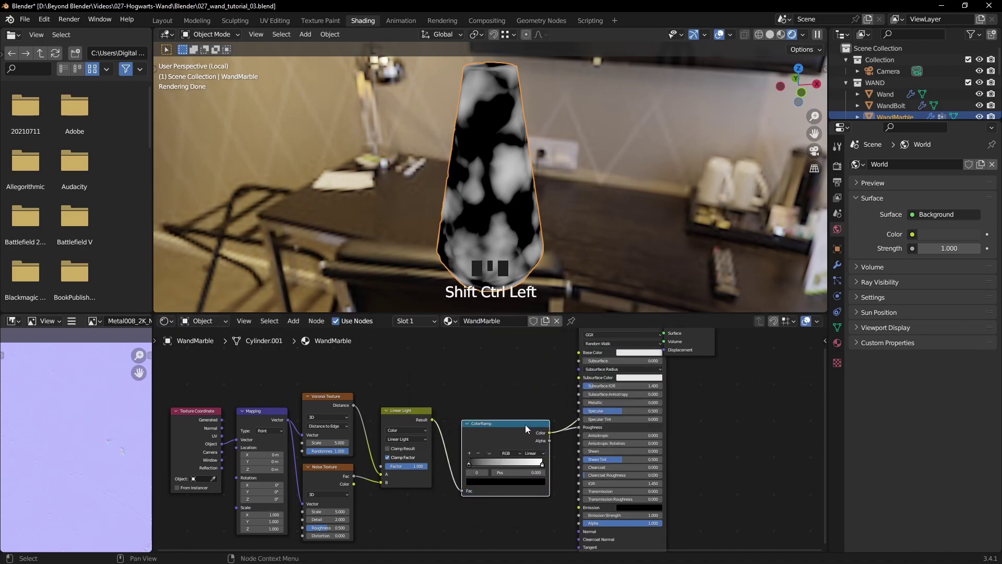
Set the ColorRamp's stop at position 0 to hex colour 5C5C5C, taken from the Notepad notes
scroll(507, 443, up, 3)
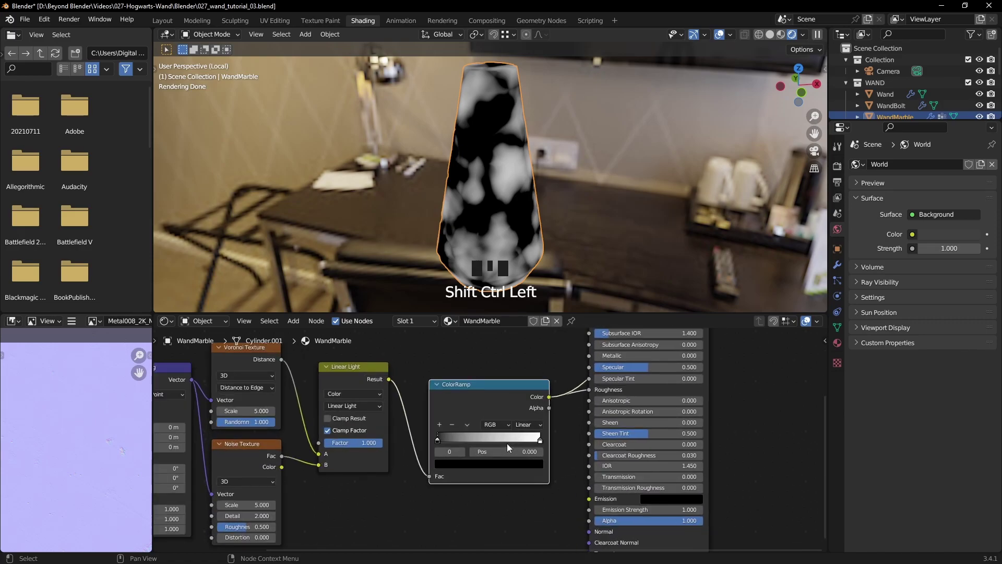
drag(626, 129, 264, 56)
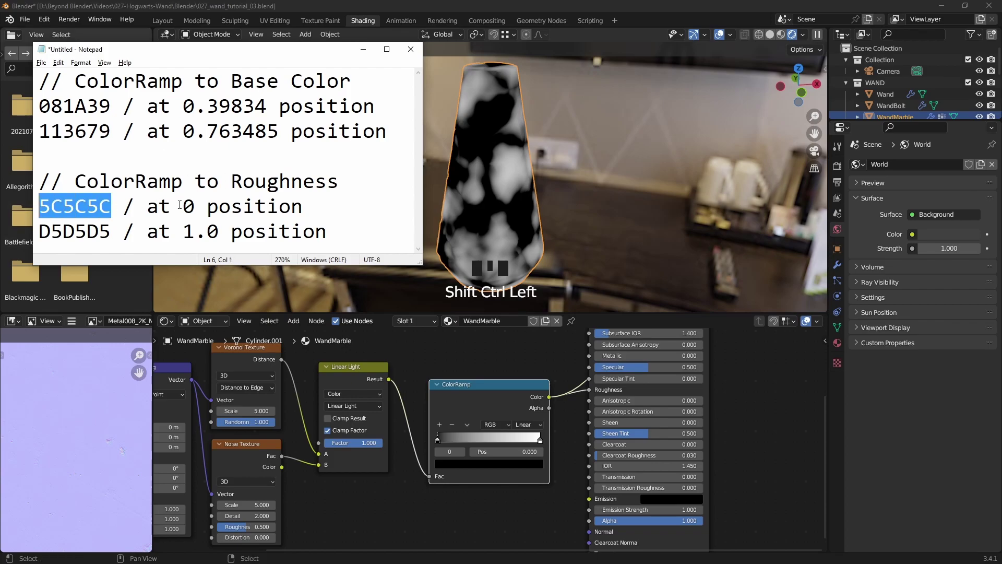
click(443, 438)
click(436, 442)
click(456, 464)
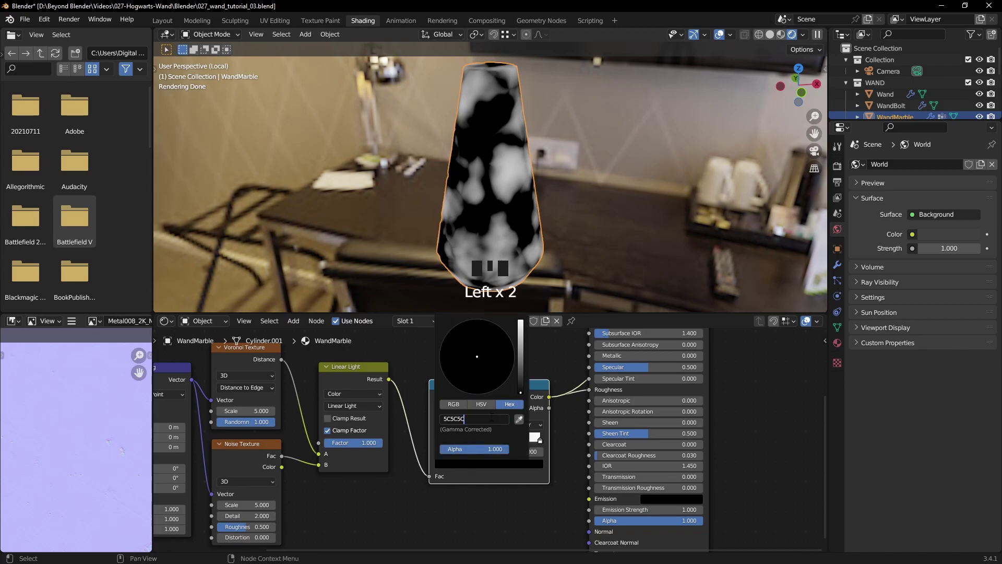
key(Return)
Copy D5D5D5 from the Notepad notes into the ColorRamp's stop at position 1.0, and preview the Principled BSDF
key(alt+Tab)
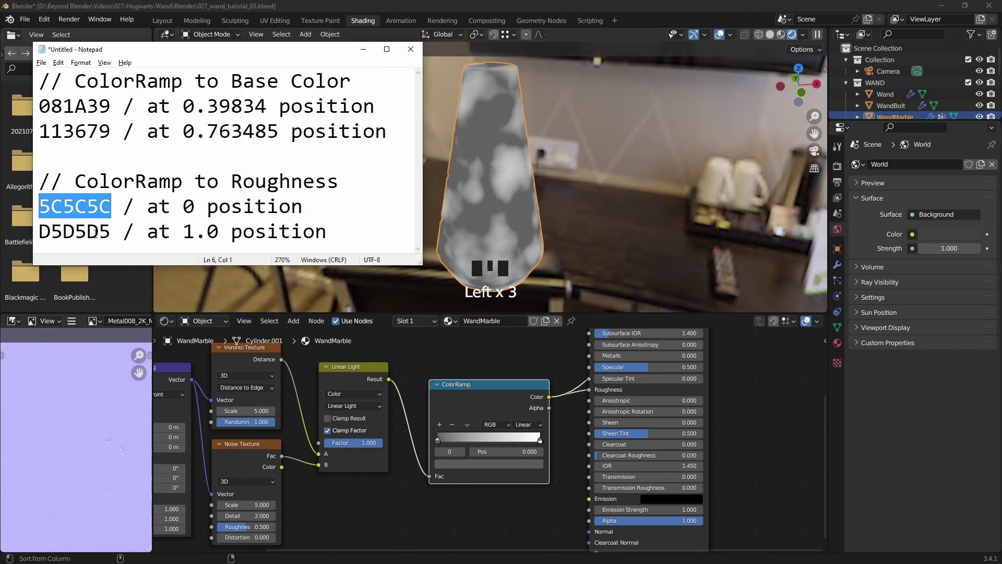
drag(108, 233, 36, 234)
key(ctrl+c)
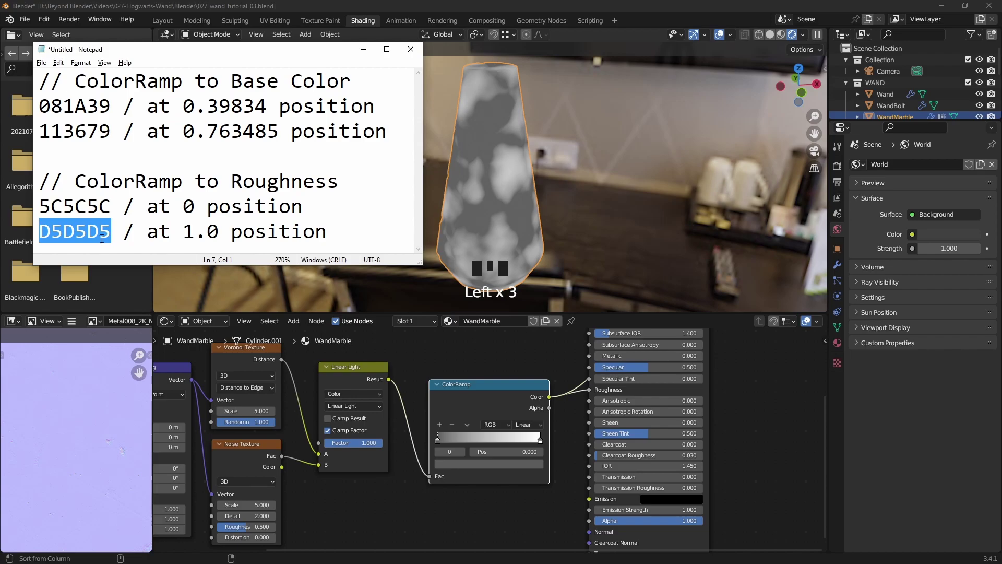
click(490, 384)
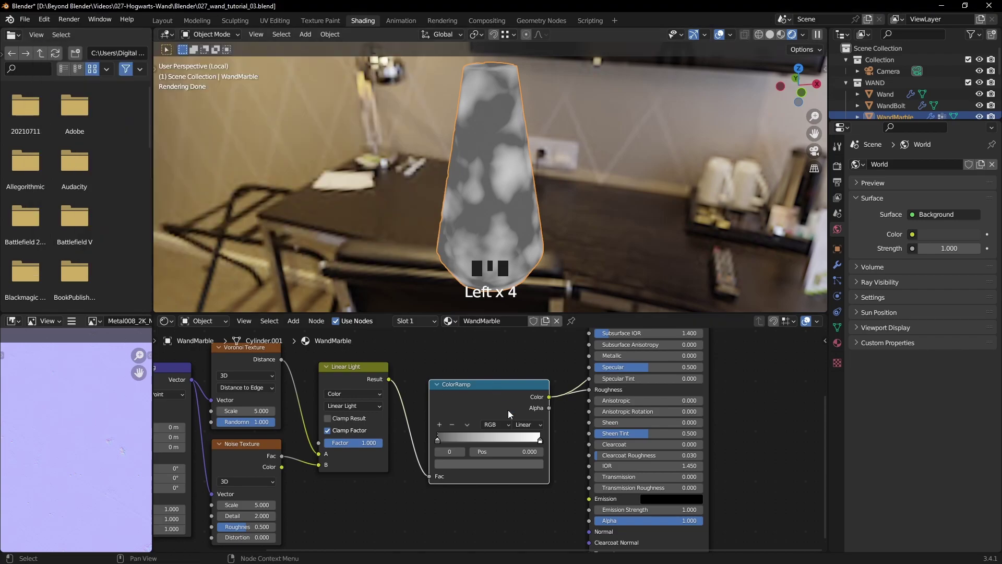
click(540, 439)
click(528, 464)
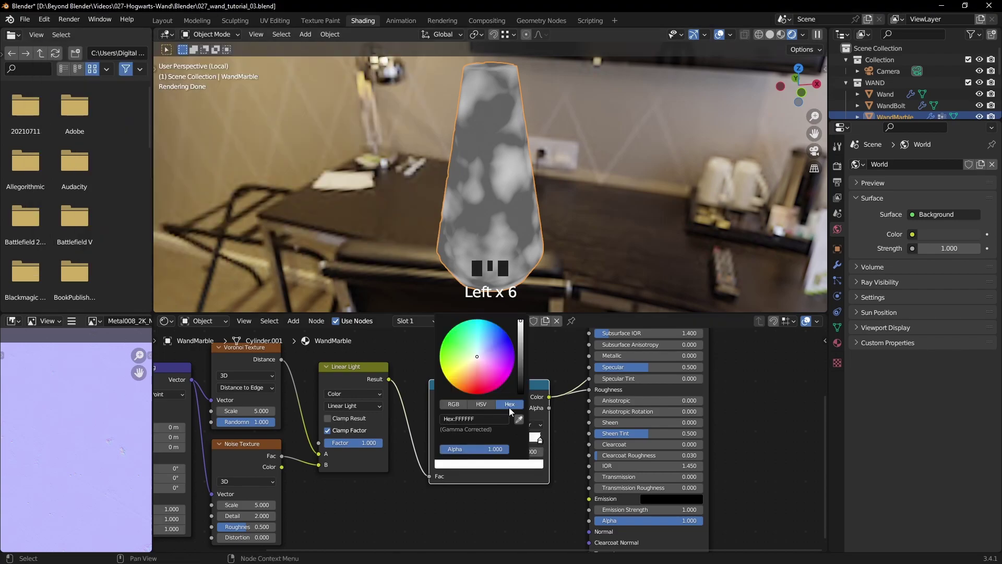
key(ctrl+v)
key(Return)
click(498, 528)
ctrl+shift+click(694, 537)
scroll(532, 441, down, 2)
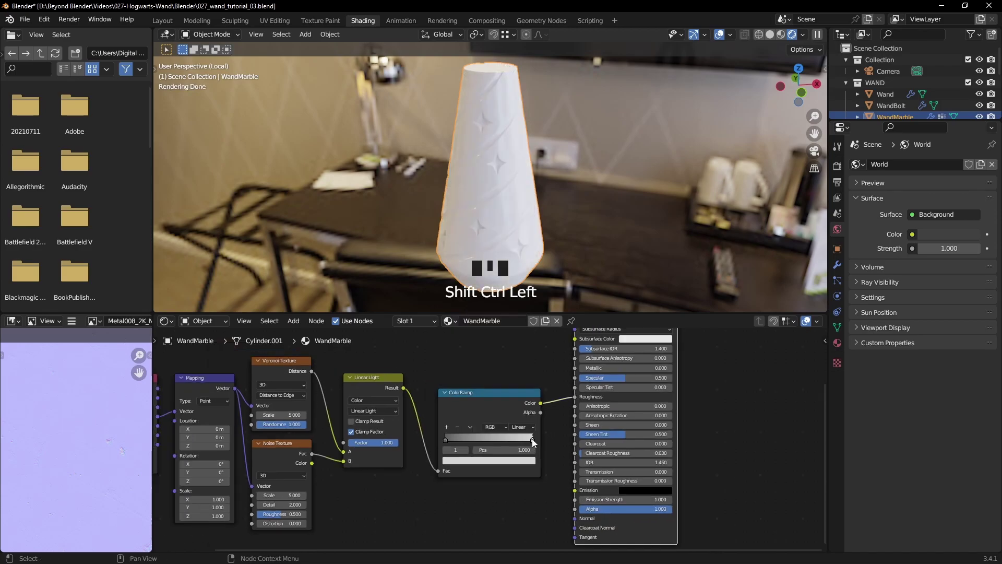
scroll(512, 452, down, 2)
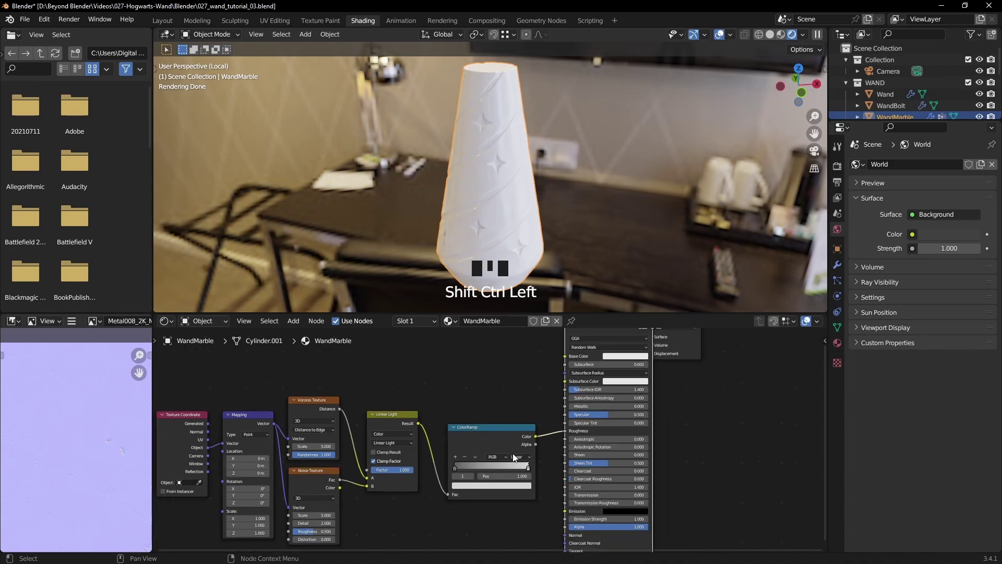
Duplicate the ColorRamp node and place the copy directly below the original
shift+scroll(501, 475, down, 2)
drag(475, 390, 474, 358)
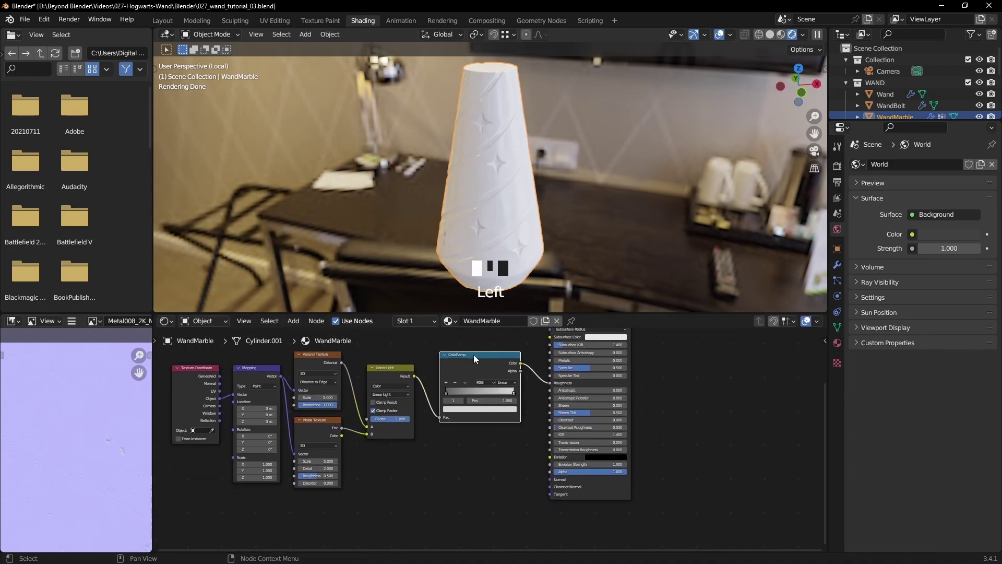
key(shift+d)
click(466, 452)
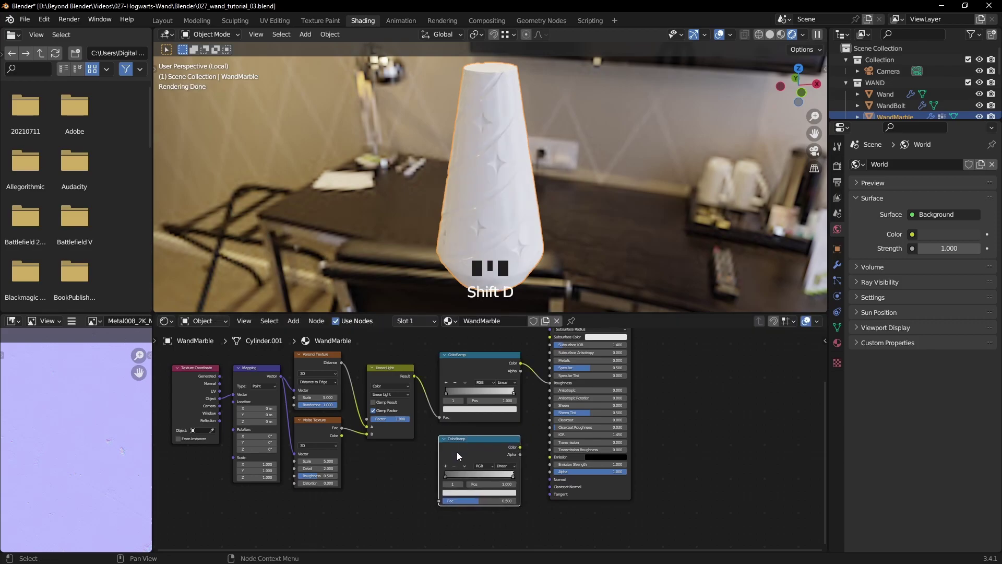
Move all the texture, mix and ColorRamp nodes farther away from the Principled BSDF, and enlarge the node editor
scroll(360, 491, down, 1)
ctrl+scroll(360, 490, left, 2)
drag(233, 392, 557, 516)
key(g)
click(572, 492)
click(571, 493)
drag(572, 312, 572, 207)
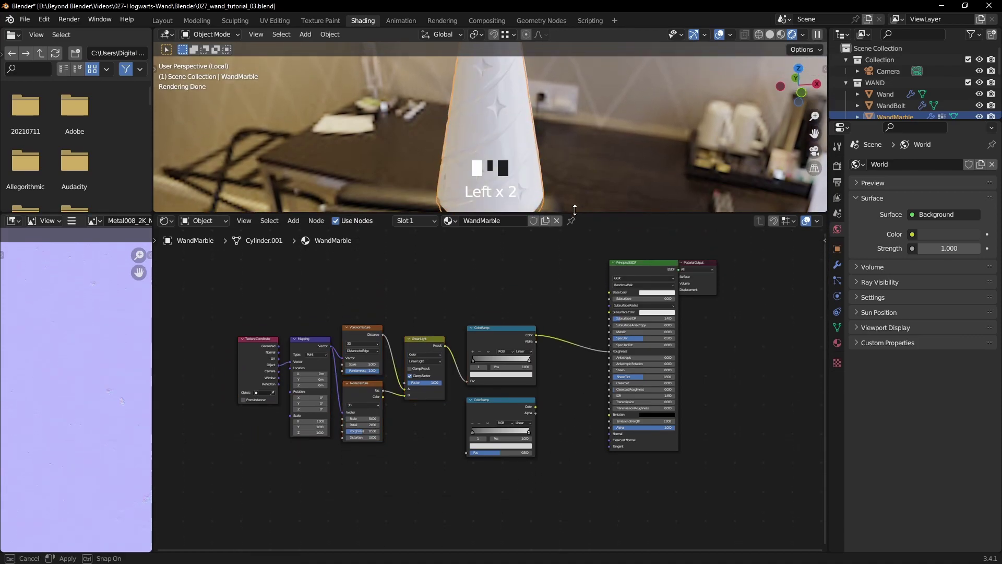
drag(152, 311, 16, 311)
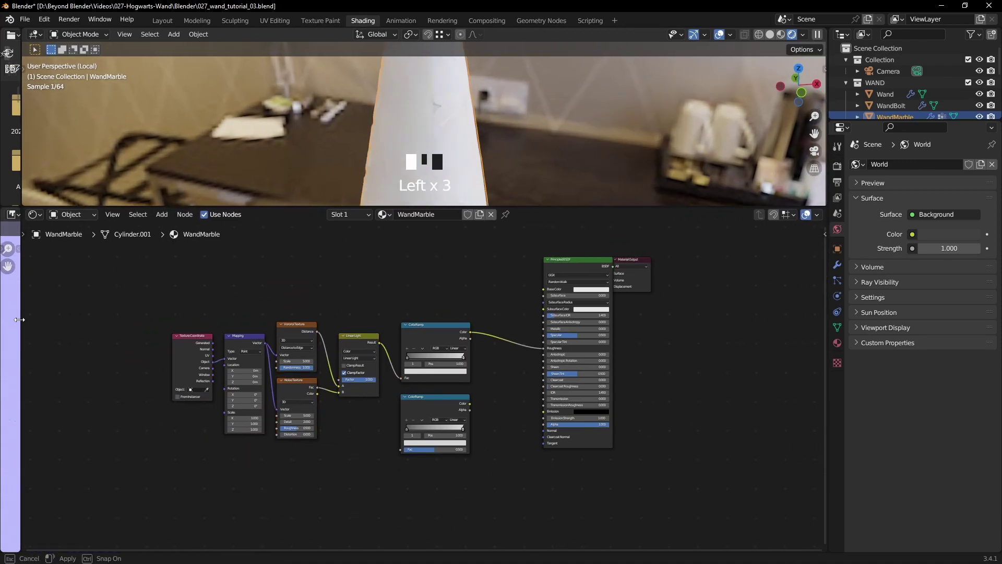
Add a Bump node between the lower ColorRamp and the Principled BSDF, and connect its Normal output to the shader's Normal input
scroll(512, 429, up, 2)
key(shift+a)
mouse_move(468, 436)
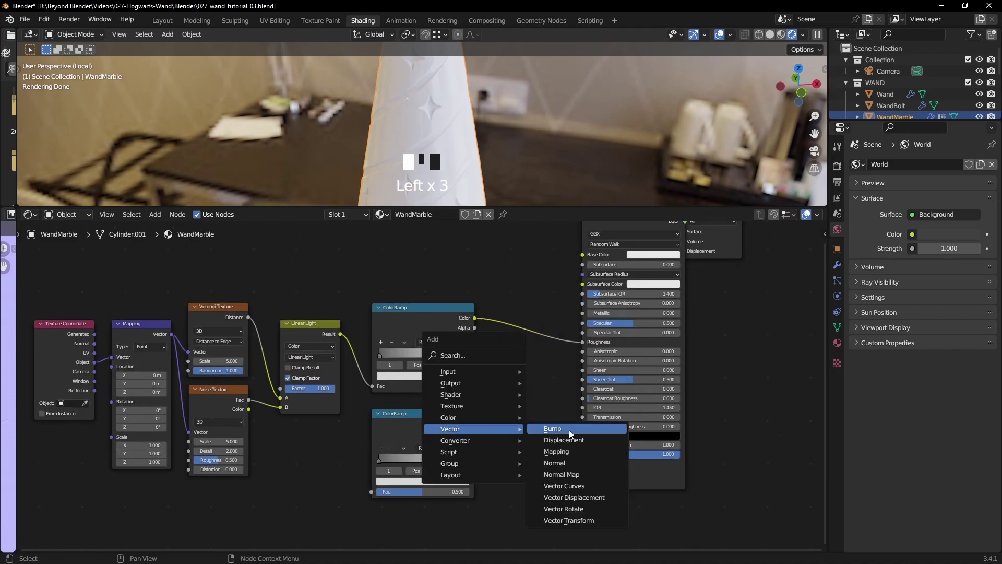
click(561, 430)
click(496, 431)
drag(559, 445, 582, 467)
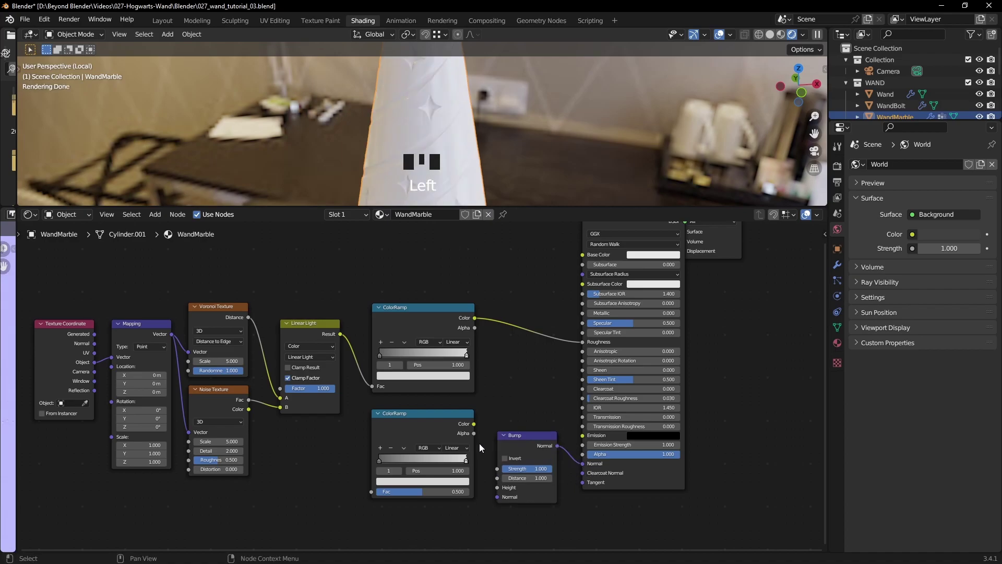
Connect the lower ColorRamp's Color to the Bump's Height, and the Linear Light mix Result to that ColorRamp's Fac
drag(474, 424, 484, 421)
drag(489, 485, 497, 489)
drag(341, 334, 371, 491)
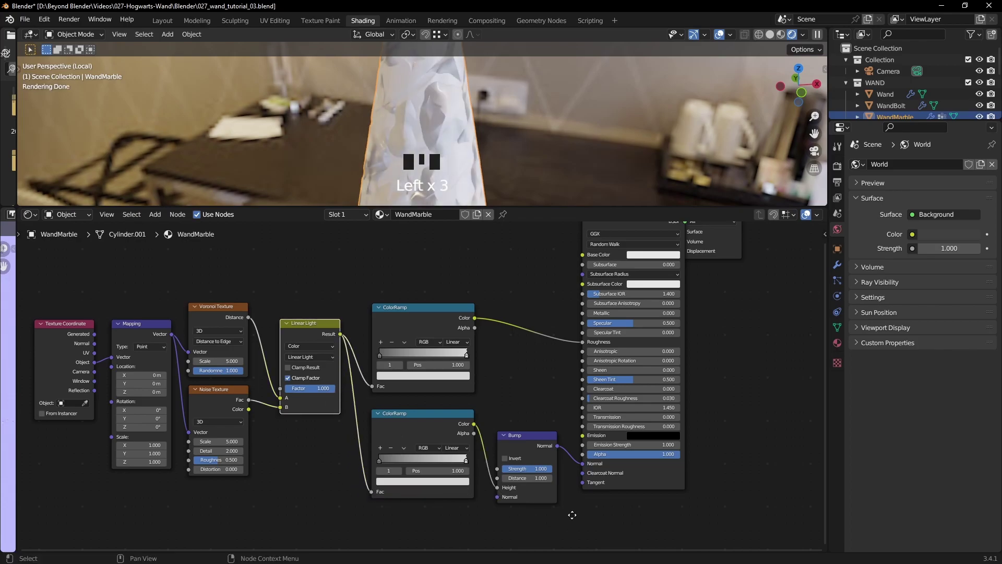
Set the Bump node's Strength to 0.075 and inspect the bump on the wand's surface
scroll(446, 111, down, 2)
mouse_move(446, 111)
middle_down()
mouse_move(522, 140)
mouse_move(472, 136)
mouse_move(505, 110)
mouse_move(494, 120)
mouse_move(441, 113)
middle_up()
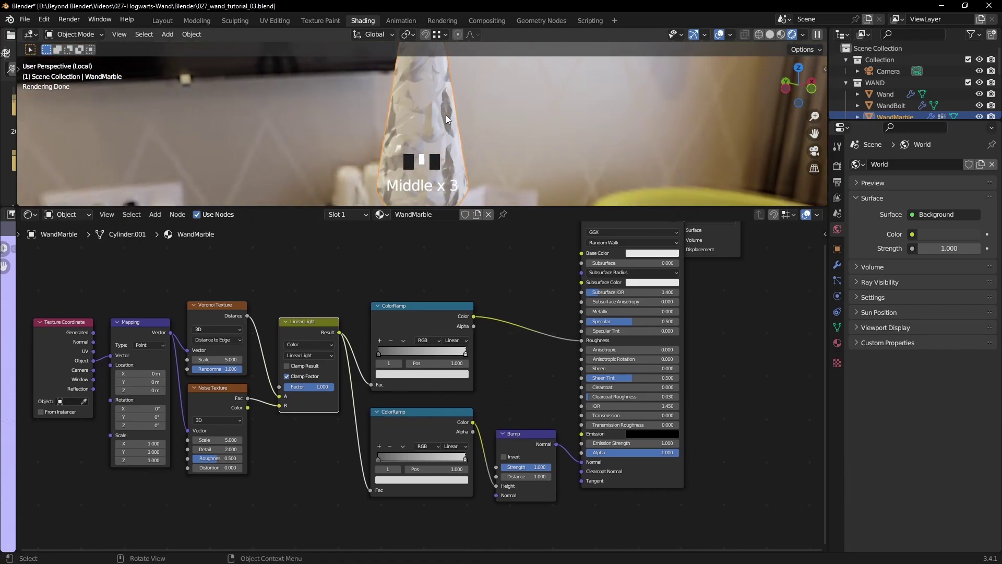
middle_drag(517, 136, 598, 186)
scroll(551, 131, up, 4)
shift+middle_drag(551, 132, 566, 139)
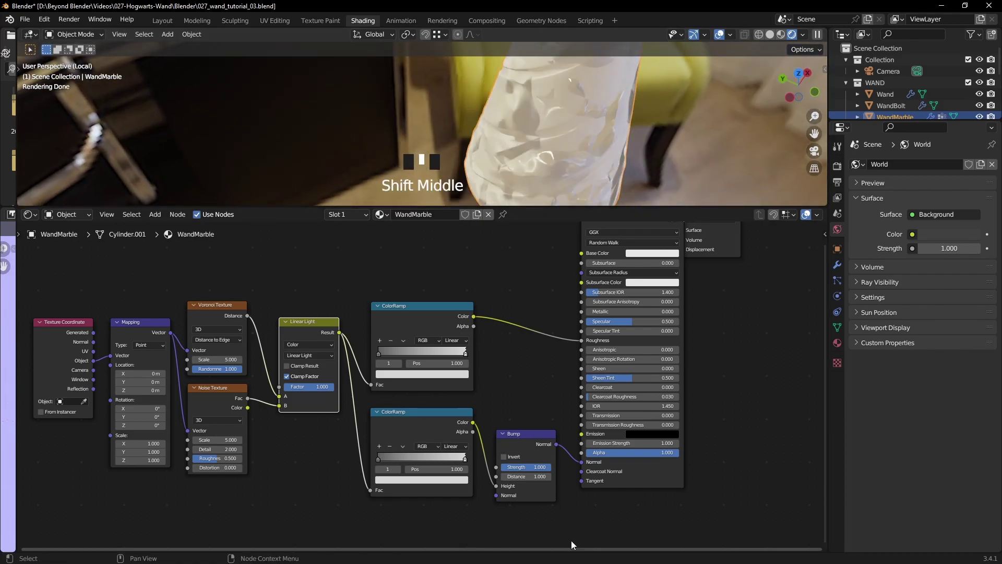
double_click(533, 466)
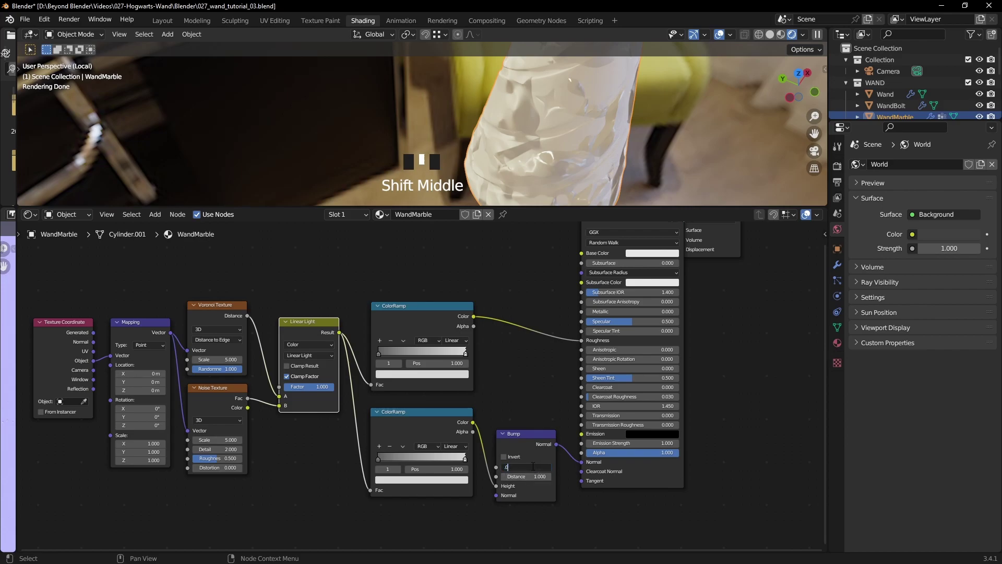
click(531, 466)
scroll(571, 500, up, 3)
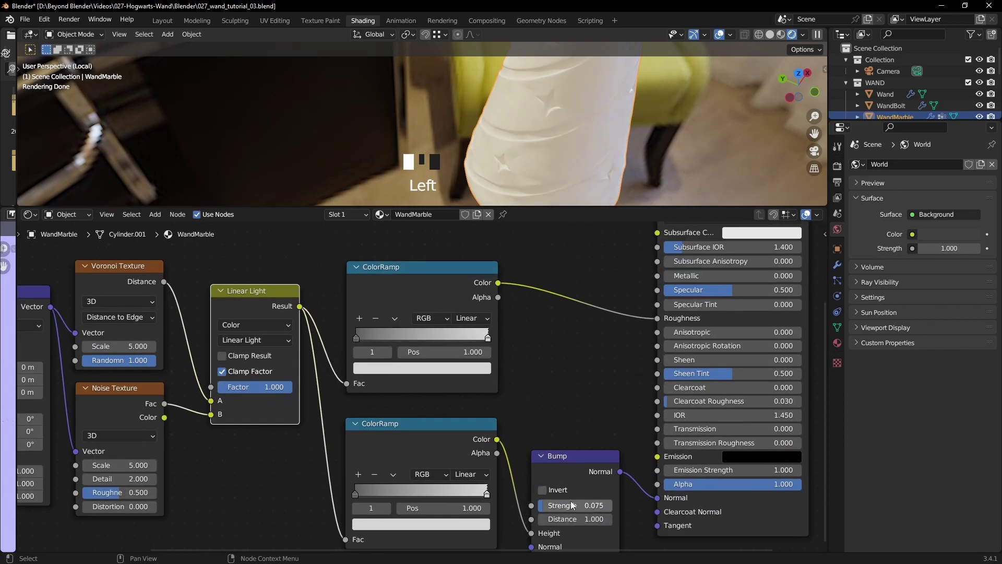
middle_drag(539, 459, 456, 377)
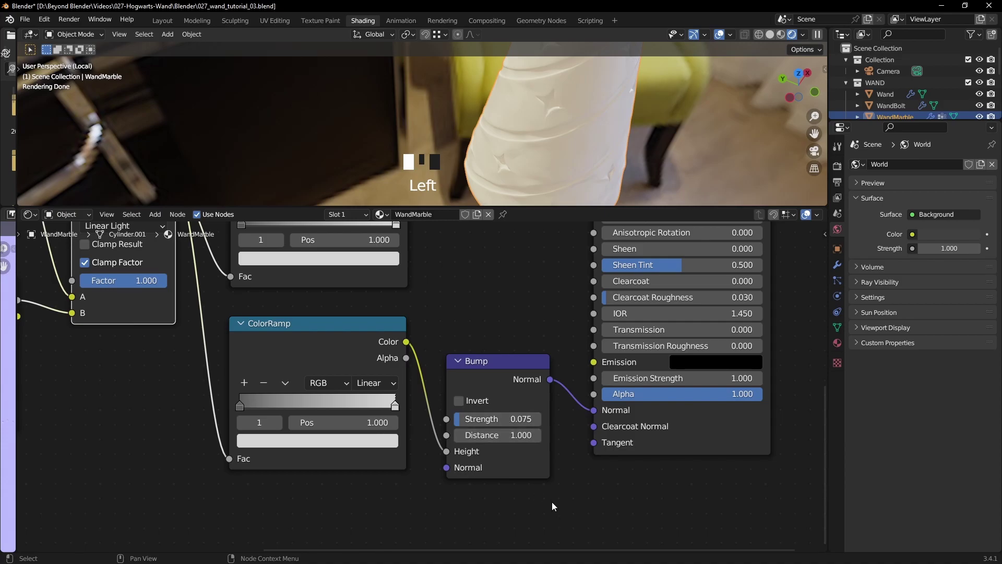
scroll(571, 484, down, 3)
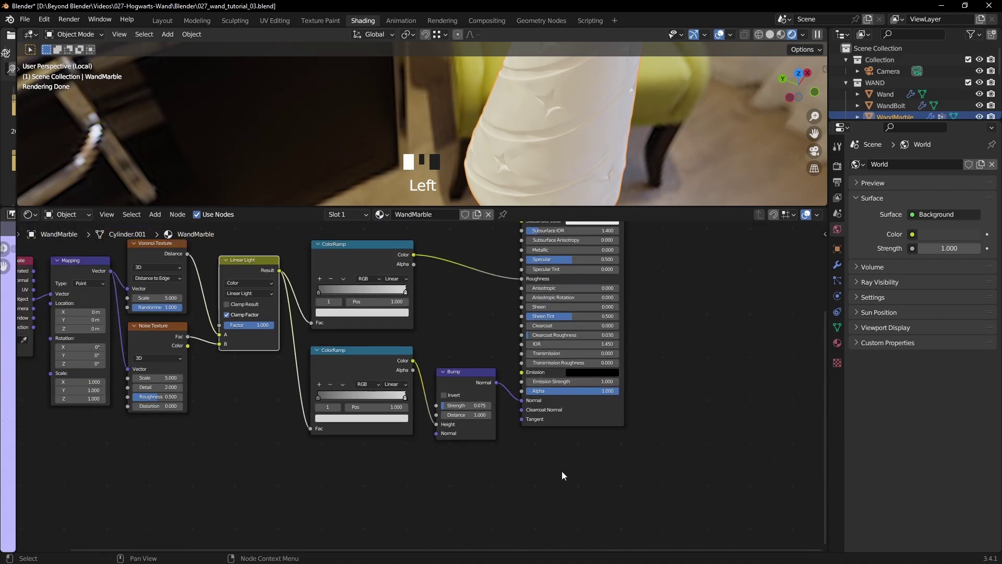
scroll(558, 157, down, 2)
shift+middle_drag(556, 145, 646, 95)
middle_drag(440, 130, 548, 130)
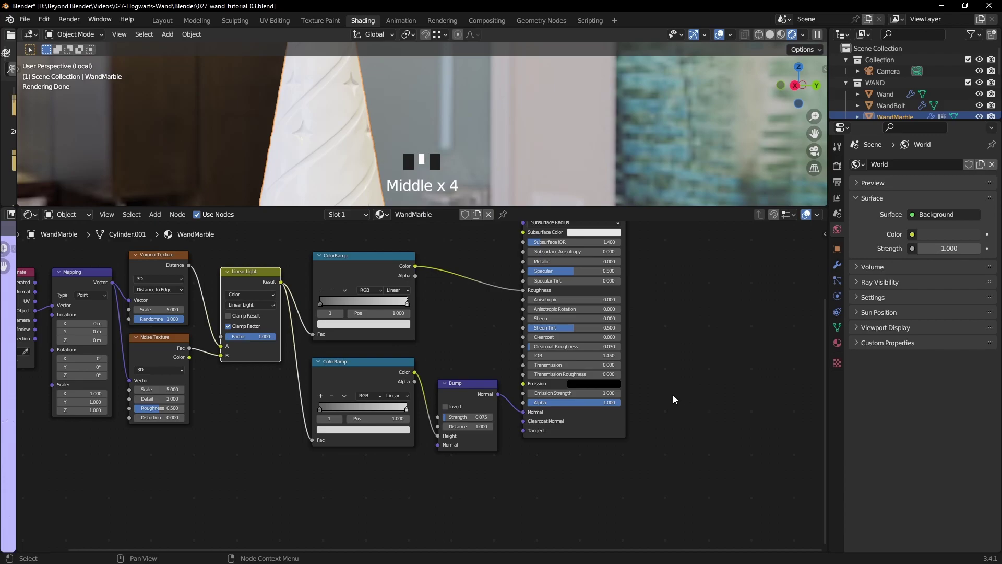
Move the Voronoi Texture, Noise Texture and Linear Light nodes lower, and adjust the Roughness ColorRamp's placement
scroll(681, 400, down, 2)
drag(264, 423, 89, 278)
drag(287, 469, 301, 447)
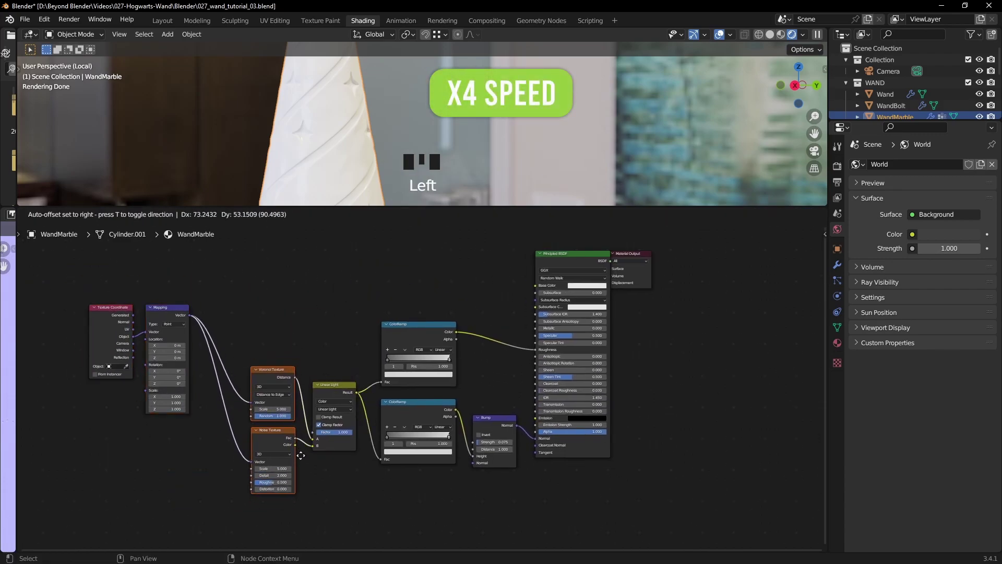
click(417, 333)
drag(479, 287, 500, 380)
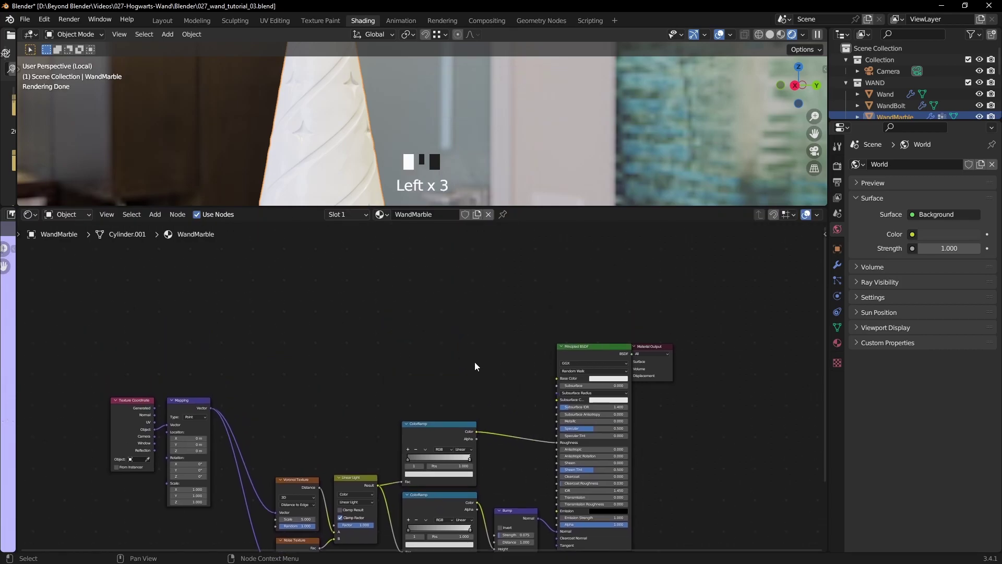
Add a new ColorRamp above the Roughness one and connect its Color to the Principled BSDF's Base Color
key(shift+a)
mouse_move(472, 361)
mouse_move(437, 372)
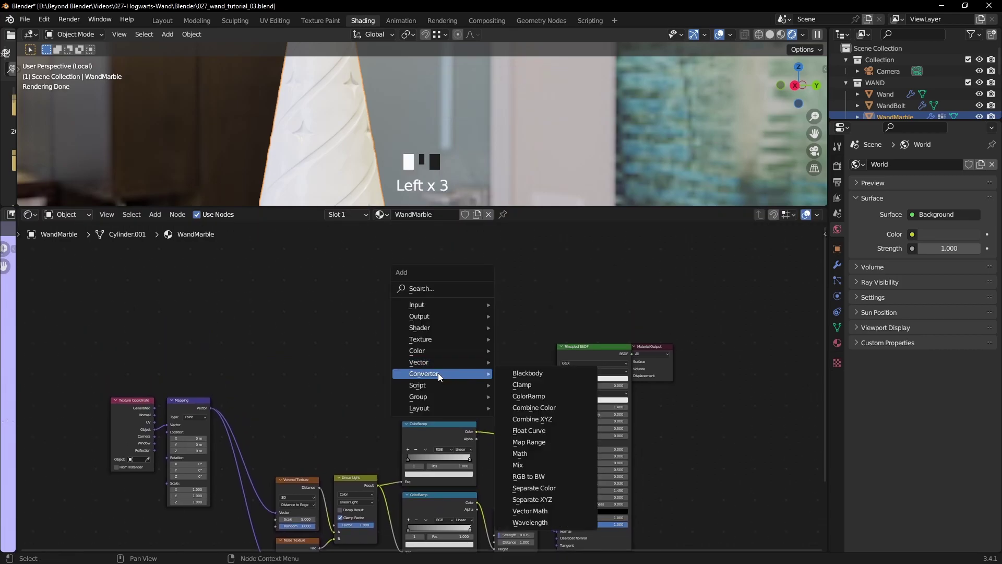
click(528, 396)
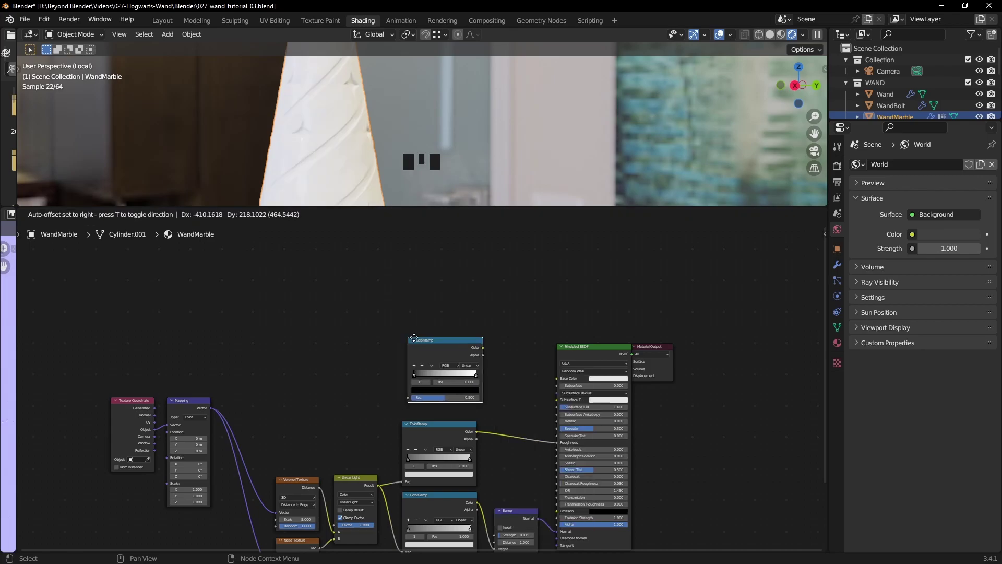
click(399, 332)
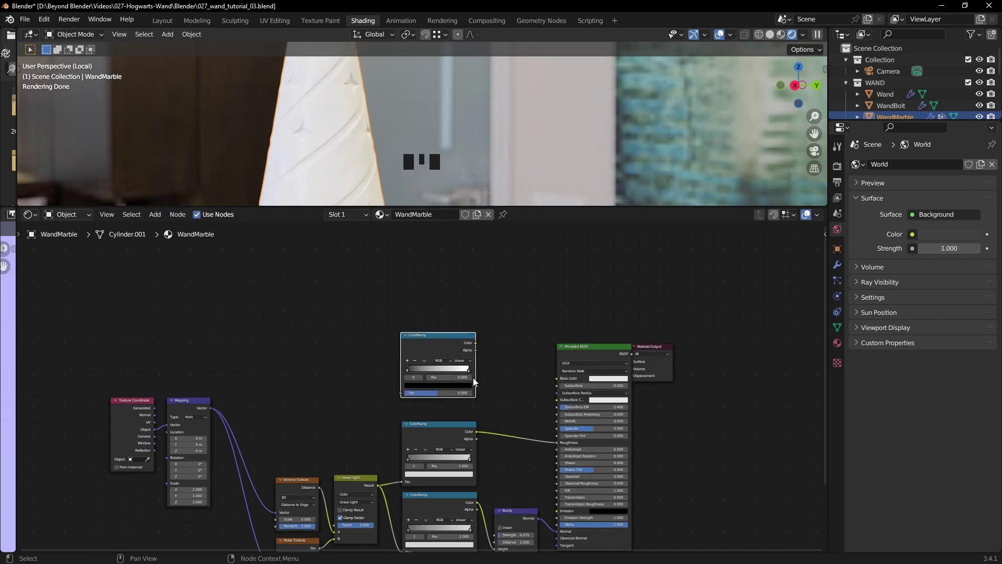
scroll(479, 360, up, 4)
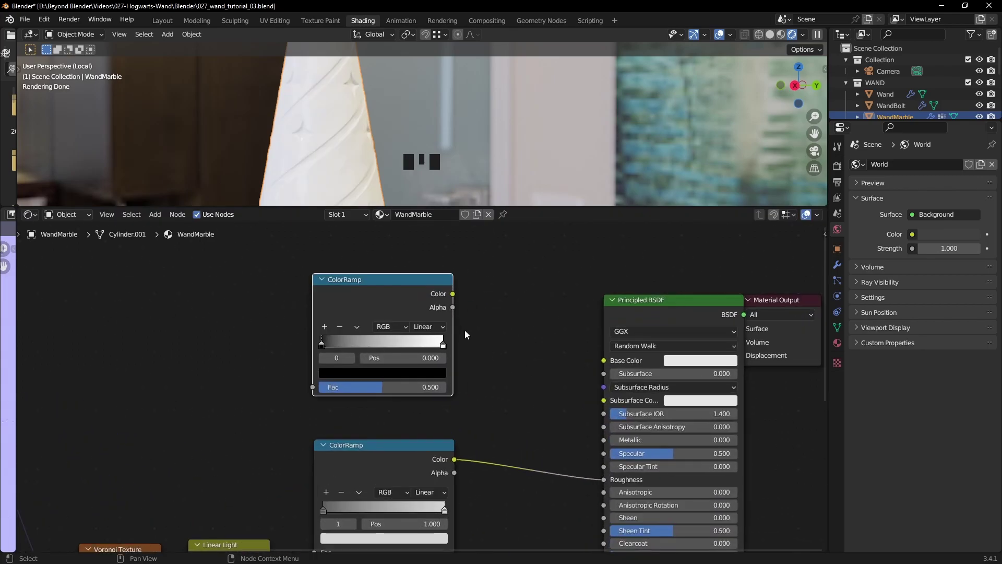
drag(453, 298, 604, 360)
scroll(477, 402, down, 4)
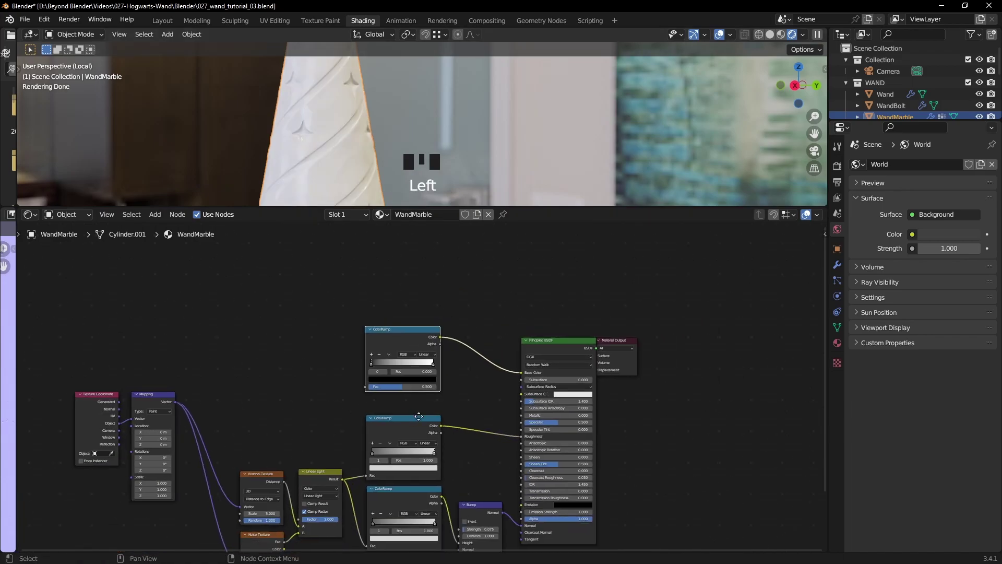
Add a Noise Texture node directly before the new Base Color ColorRamp
middle_drag(415, 416, 500, 416)
key(shift+a)
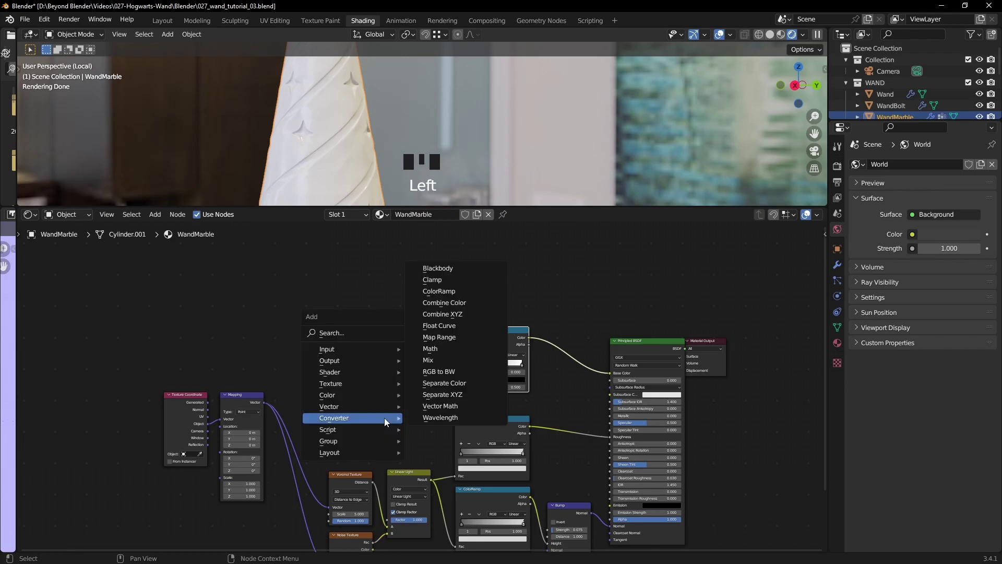
mouse_move(337, 383)
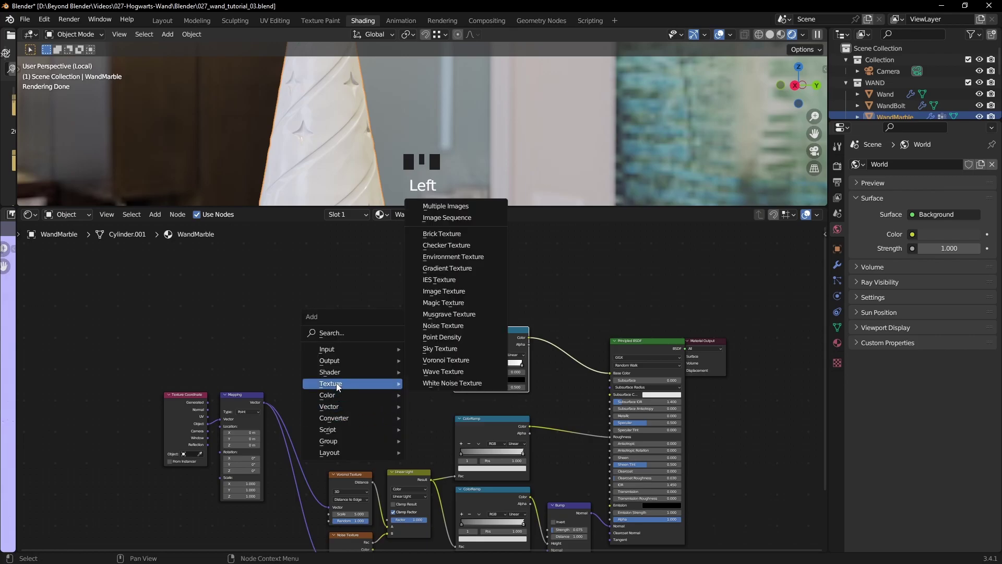
click(442, 325)
click(391, 327)
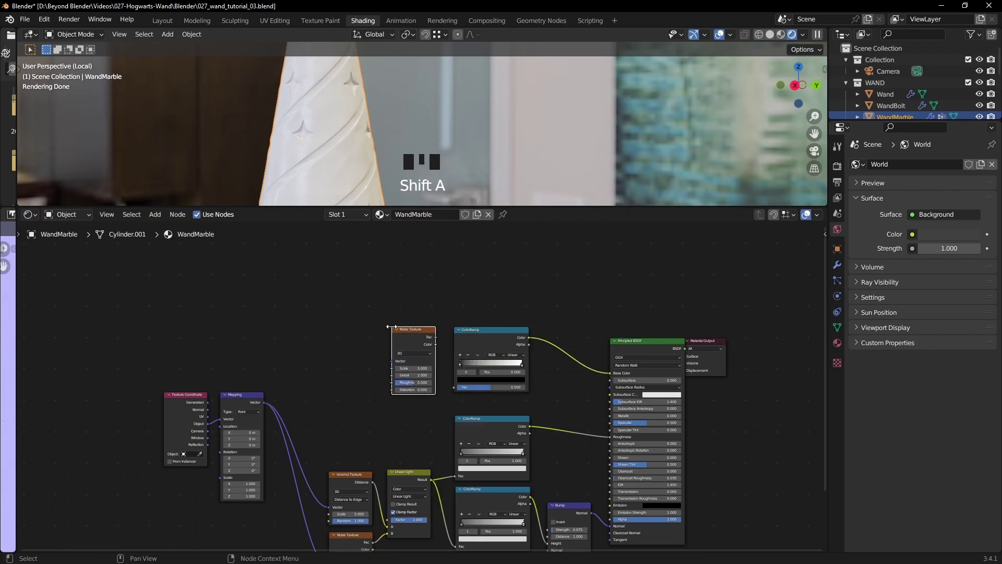
Set the new Noise Texture to Scale 2.8, Detail 15, Roughness 0.65 and Distortion 3.7
scroll(425, 339, up, 4)
click(425, 342)
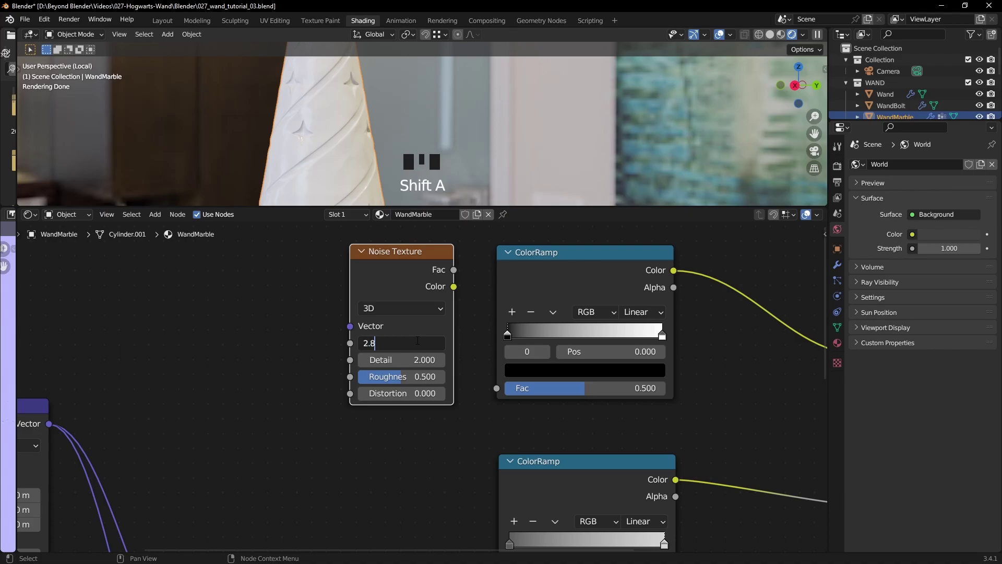
text(2.8)
key(Return)
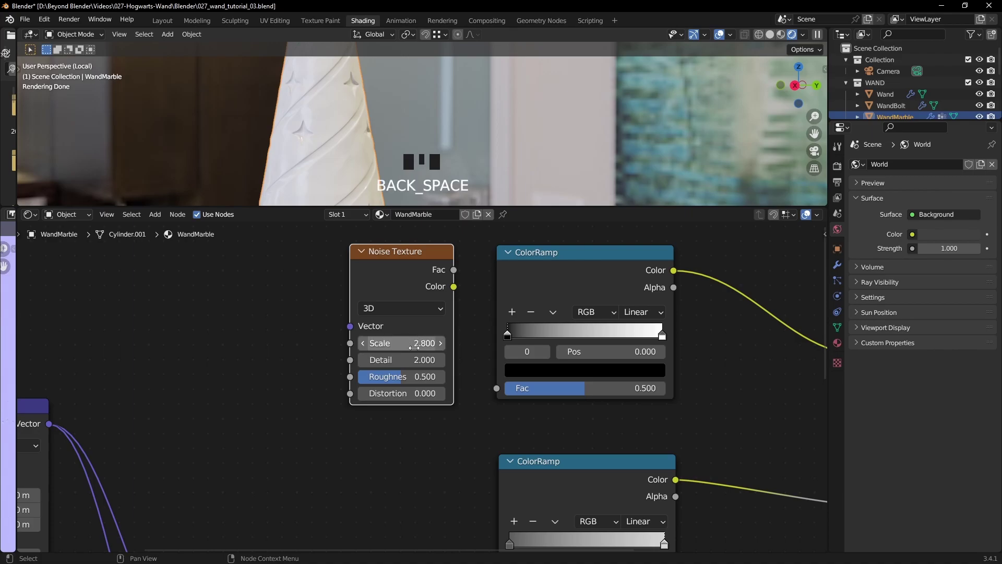
drag(412, 359, 449, 360)
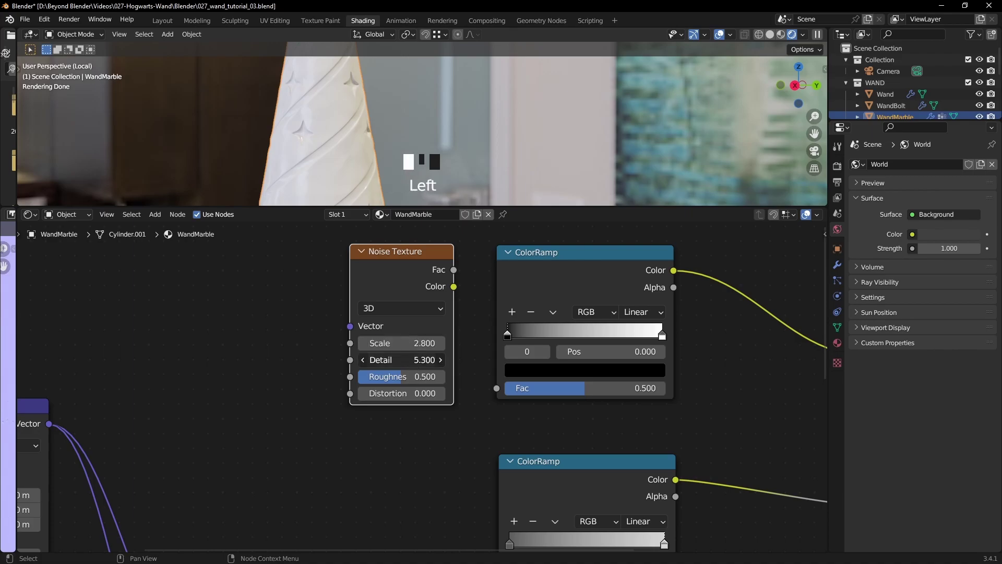
click(403, 376)
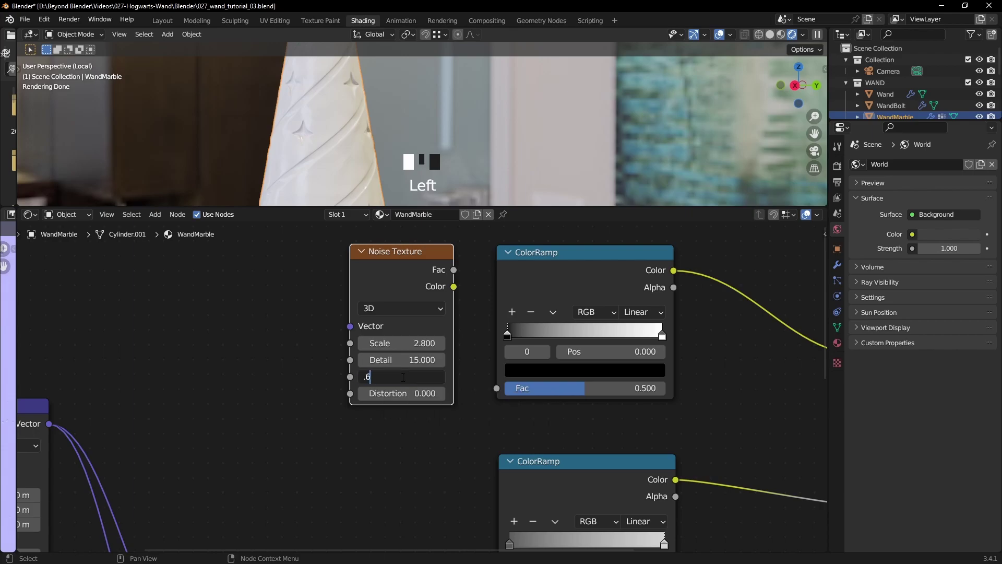
key(Tab)
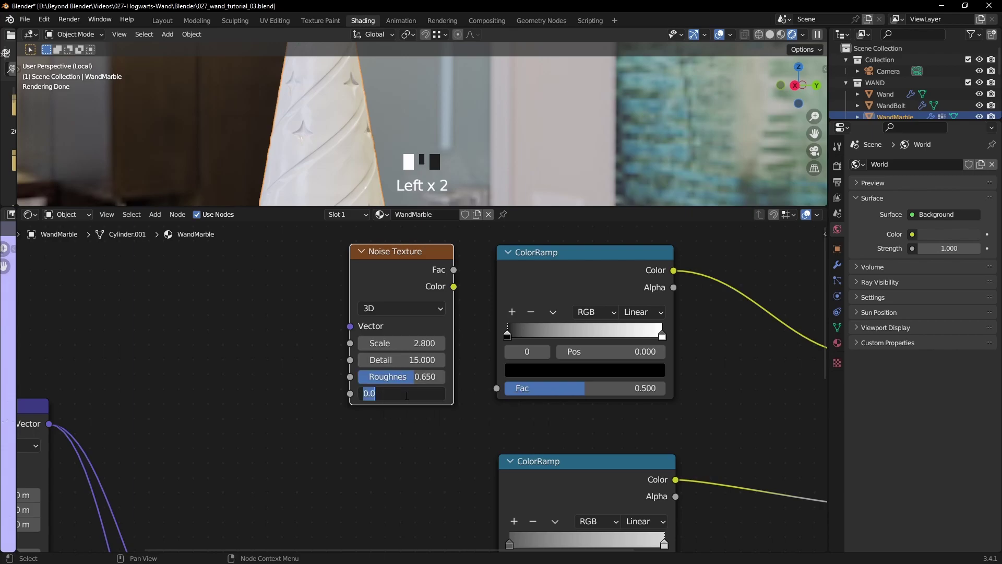
text(3.7)
click(407, 395)
scroll(301, 464, down, 1)
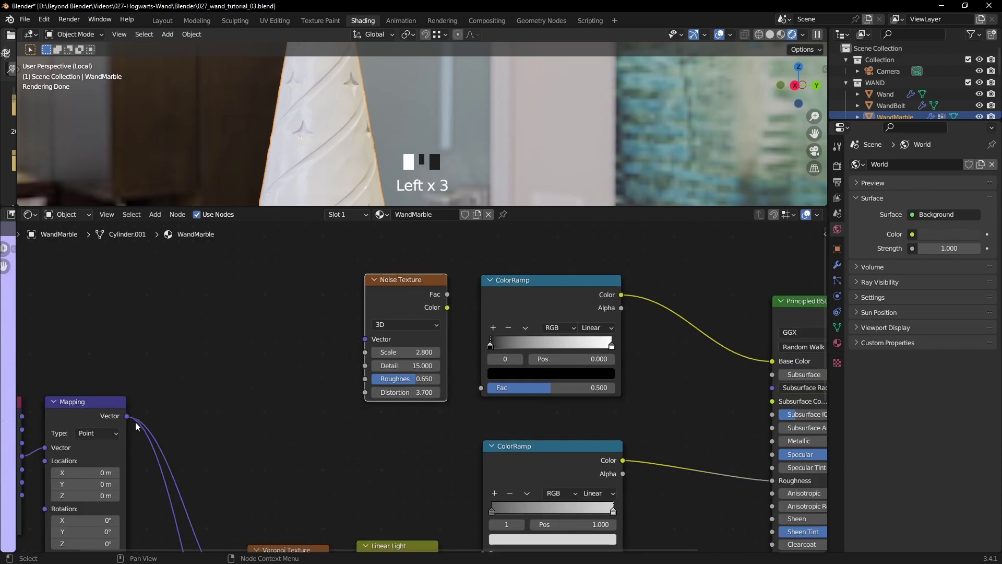
Connect the Mapping's Vector to the new Noise Texture and preview its pattern on the wand in an enlarged 3D viewport
drag(126, 416, 366, 338)
ctrl+shift+click(396, 277)
middle_drag(368, 162, 472, 198)
drag(471, 205, 471, 319)
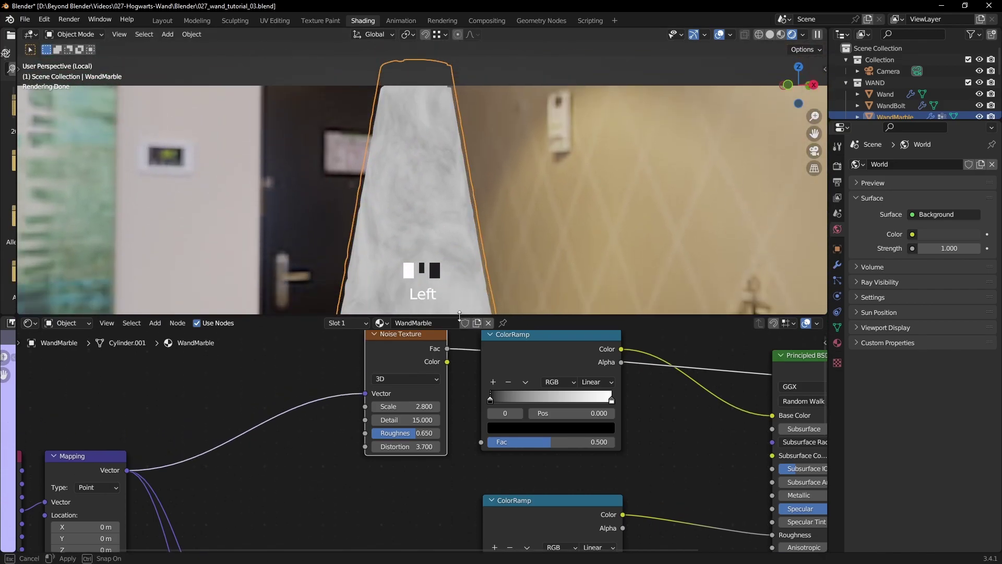
shift+middle_drag(460, 261, 462, 221)
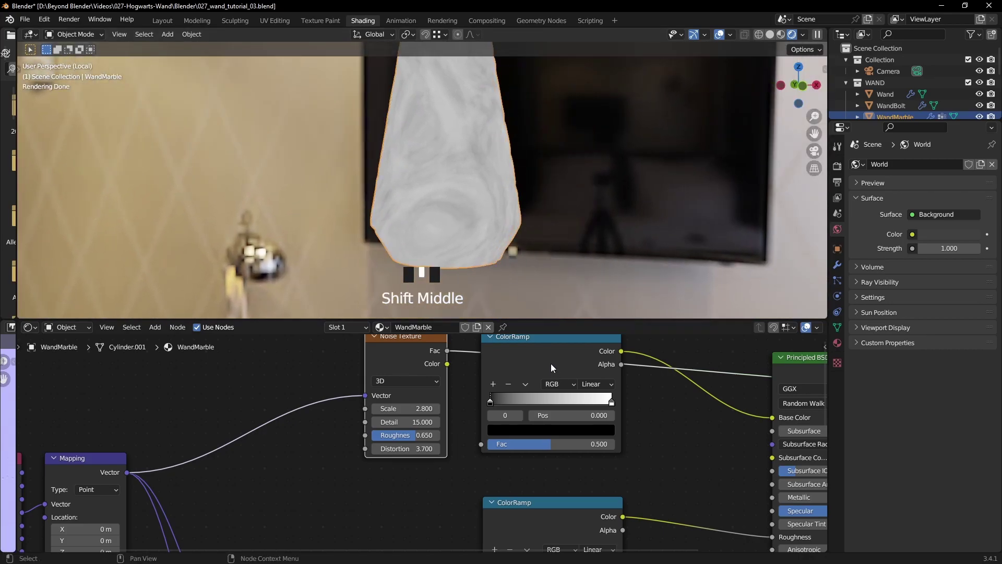
Connect the new Noise Texture's Fac to the Base Color ColorRamp's Fac, and preview that ColorRamp on the wand
shift+middle_drag(550, 364, 478, 389)
ctrl+shift+click(725, 385)
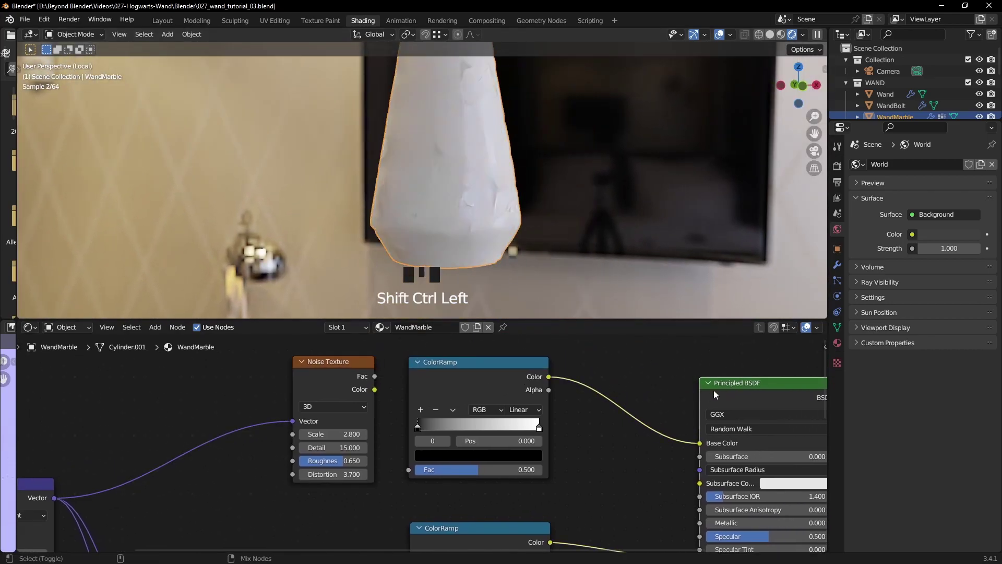
drag(375, 390, 401, 438)
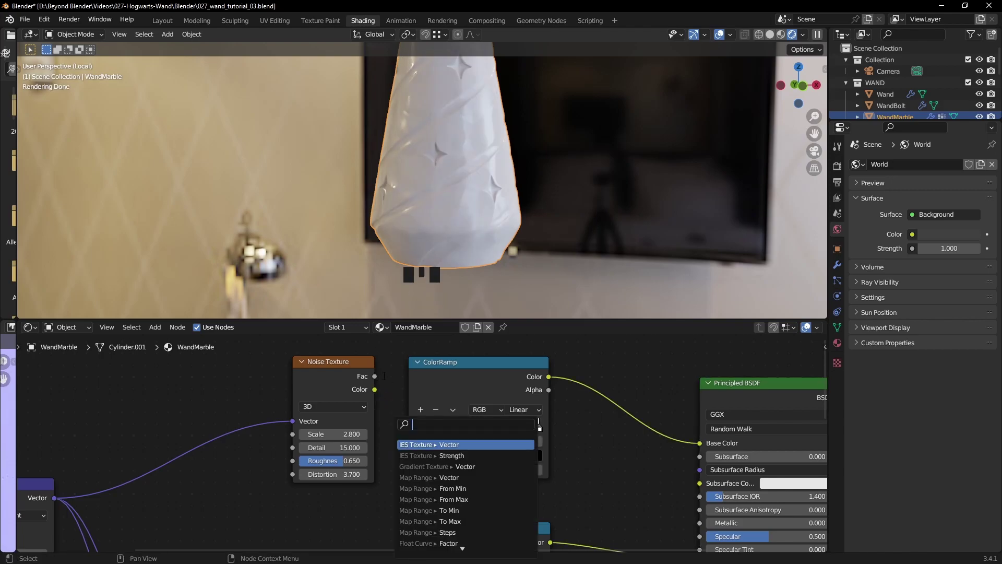
drag(375, 377, 408, 469)
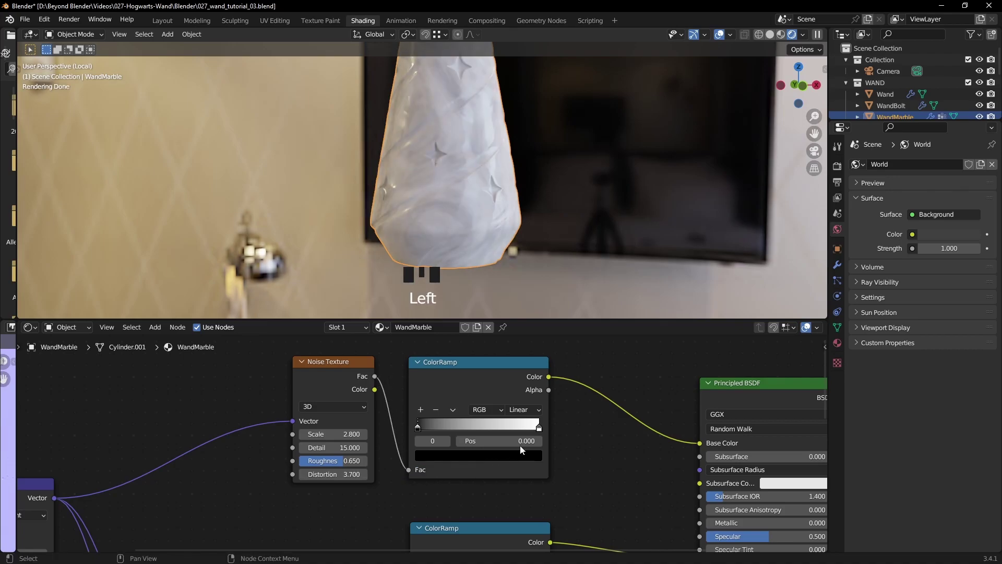
ctrl+shift+click(490, 390)
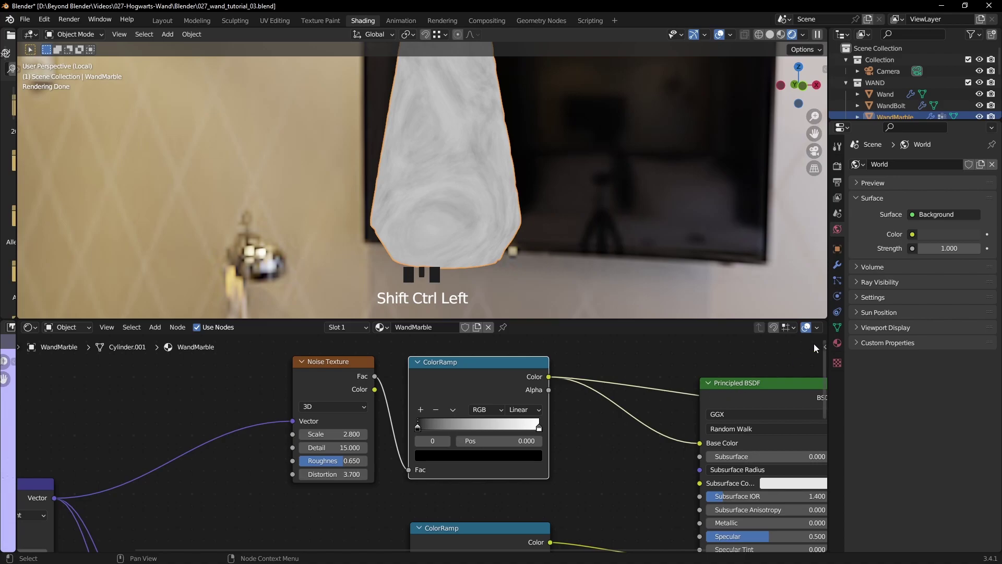
Copy hex 081A39 from the Notepad colour notes and apply it to the first stop of the Base Color ColorRamp
key(alt+Tab)
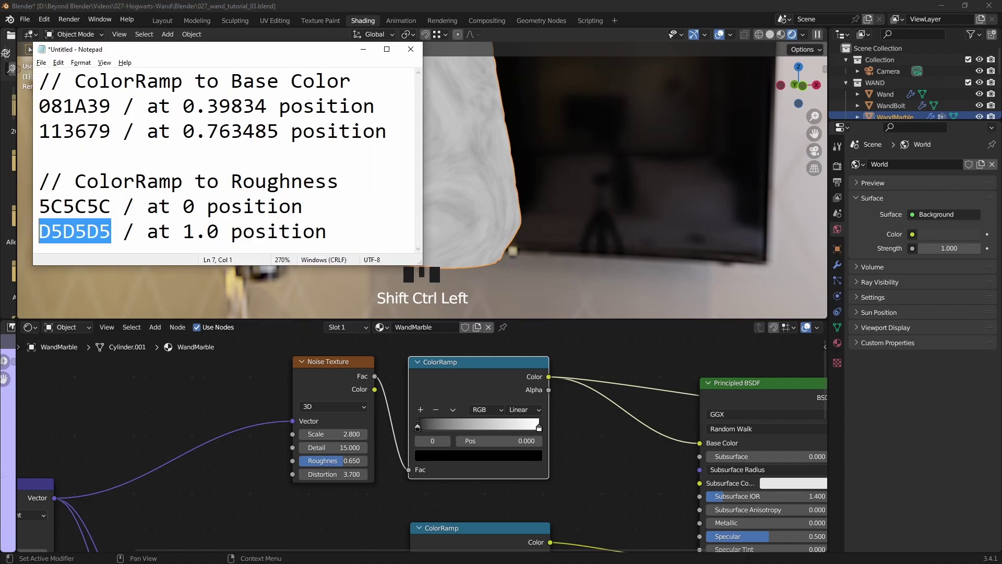
drag(309, 90, 42, 84)
click(119, 116)
drag(112, 107, 39, 106)
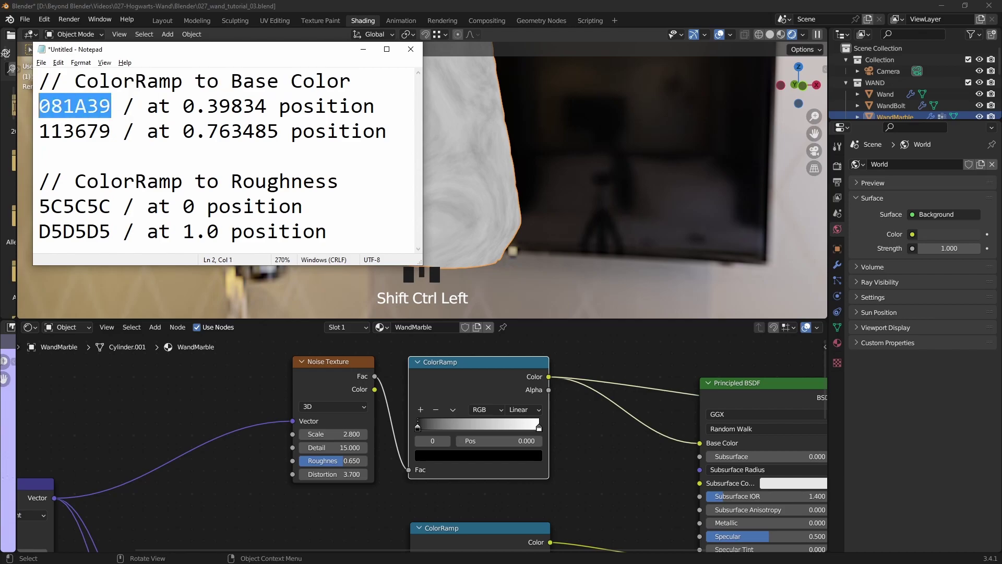
click(475, 382)
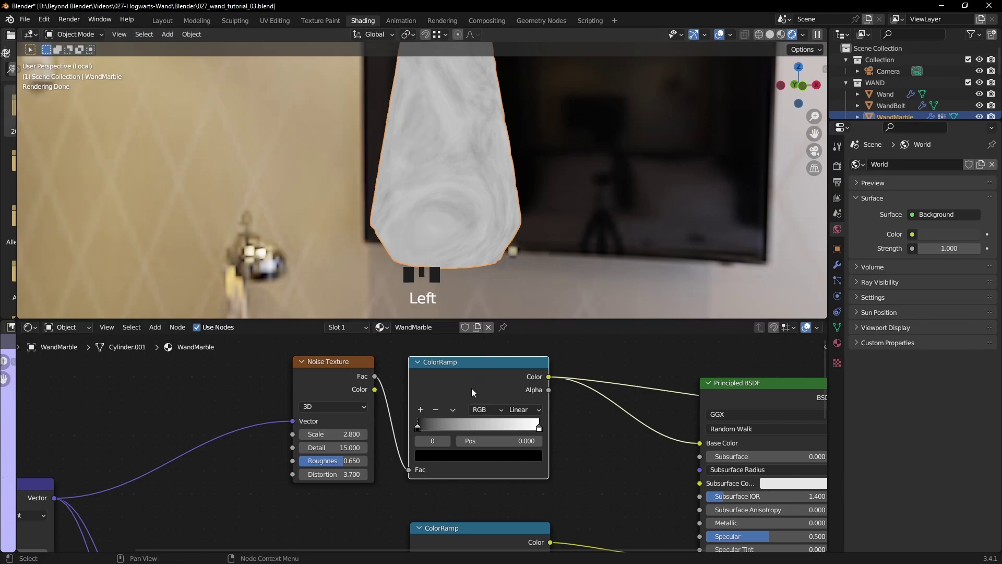
click(457, 455)
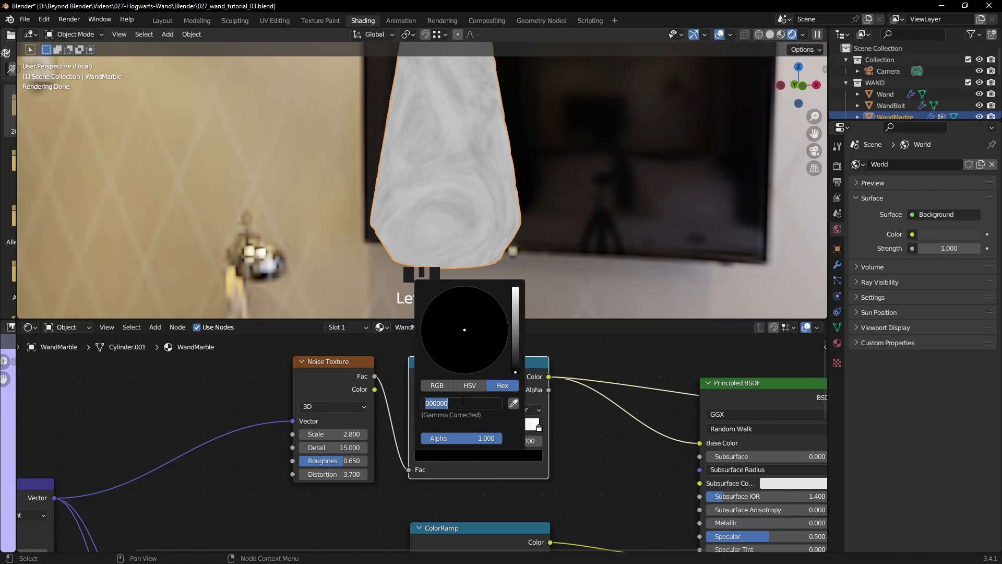
key(Return)
Copy 0.39834 from the Notepad notes and set it as the position of the dark blue first stop
key(alt+Tab)
drag(184, 108, 264, 110)
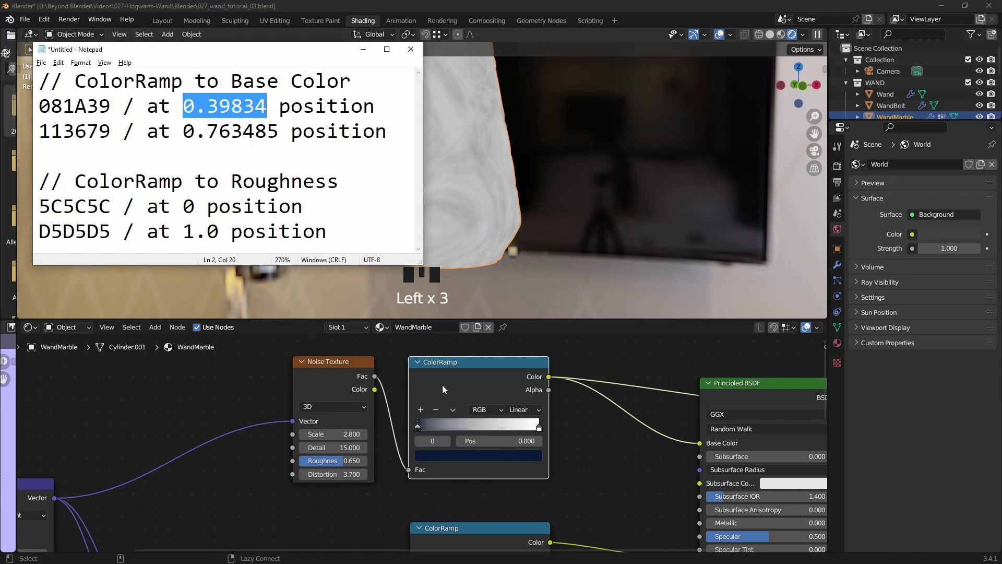
click(453, 446)
click(525, 443)
Copy hex 113679 from the Notepad notes and apply it to the white last stop of the Base Color ColorRamp
key(alt+Tab)
drag(110, 131, 39, 131)
key(ctrl+c)
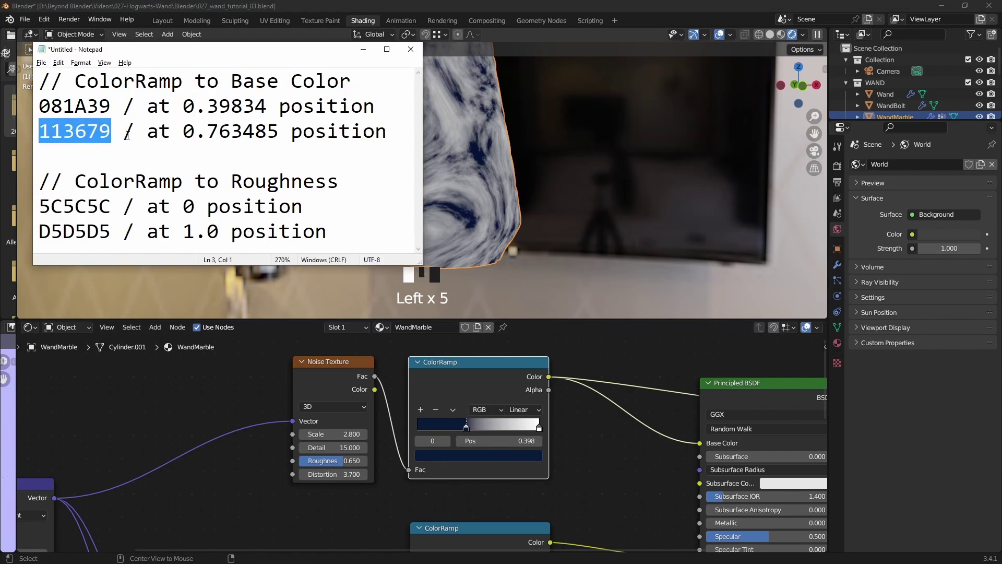
click(430, 376)
click(539, 427)
click(525, 455)
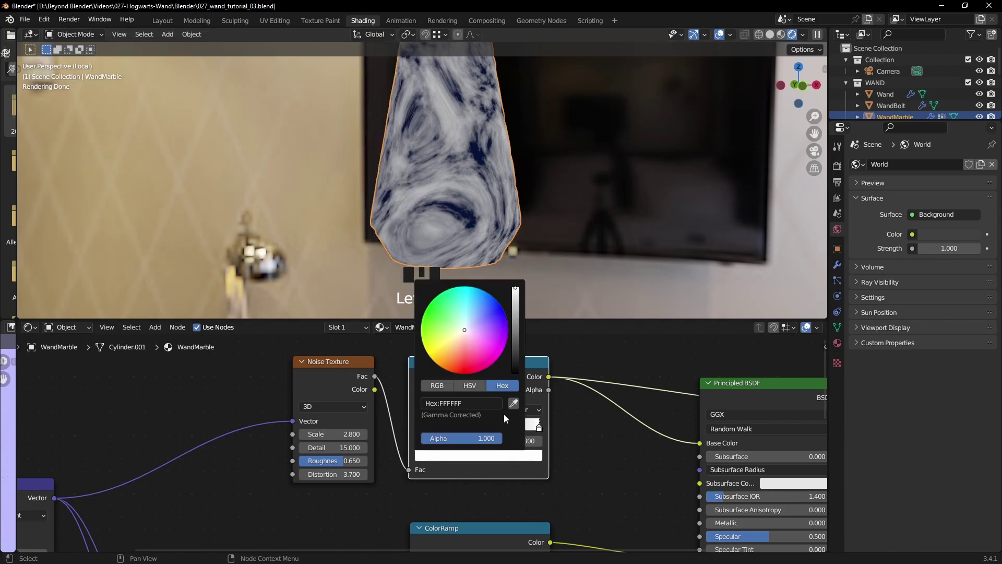
key(ctrl+v)
Copy 0.763485 from the Notepad notes and set it as the position of the ColorRamp's last stop
key(alt+Tab)
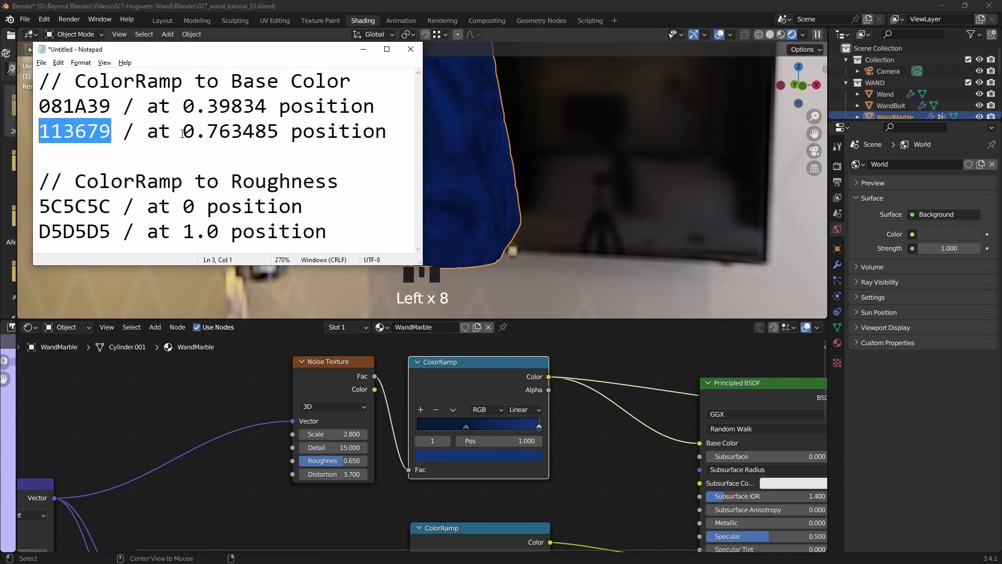
drag(184, 131, 276, 132)
key(ctrl+c)
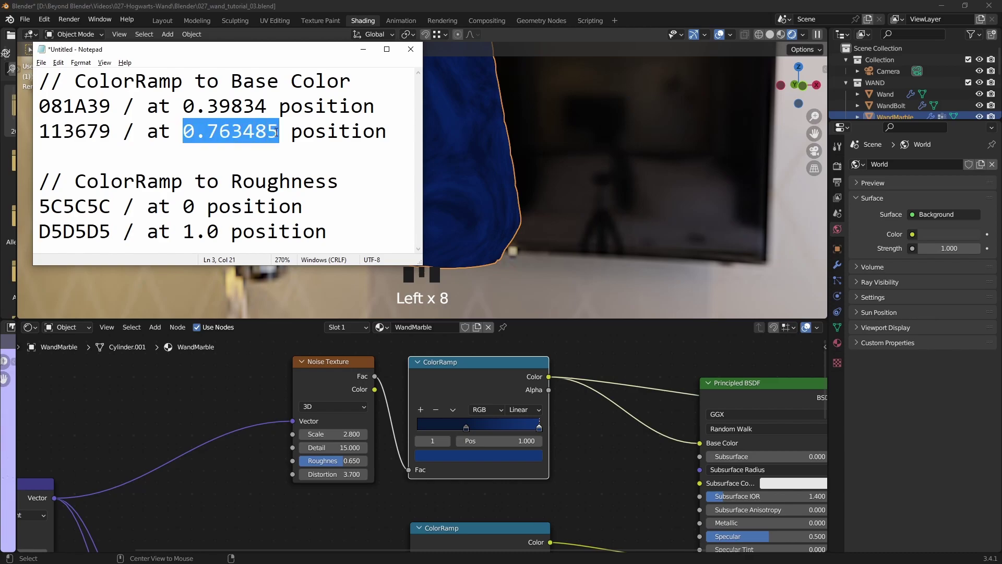
click(500, 440)
key(ctrl+v)
key(Return)
Switch the preview back to the Principled BSDF and inspect the finished blue marble on the wand handle
mouse_move(436, 194)
shift+middle_down()
mouse_move(453, 173)
mouse_move(443, 208)
mouse_move(487, 228)
mouse_move(461, 196)
mouse_move(423, 198)
mouse_move(449, 201)
shift+middle_up()
scroll(489, 229, up, 4)
ctrl+shift+click(718, 385)
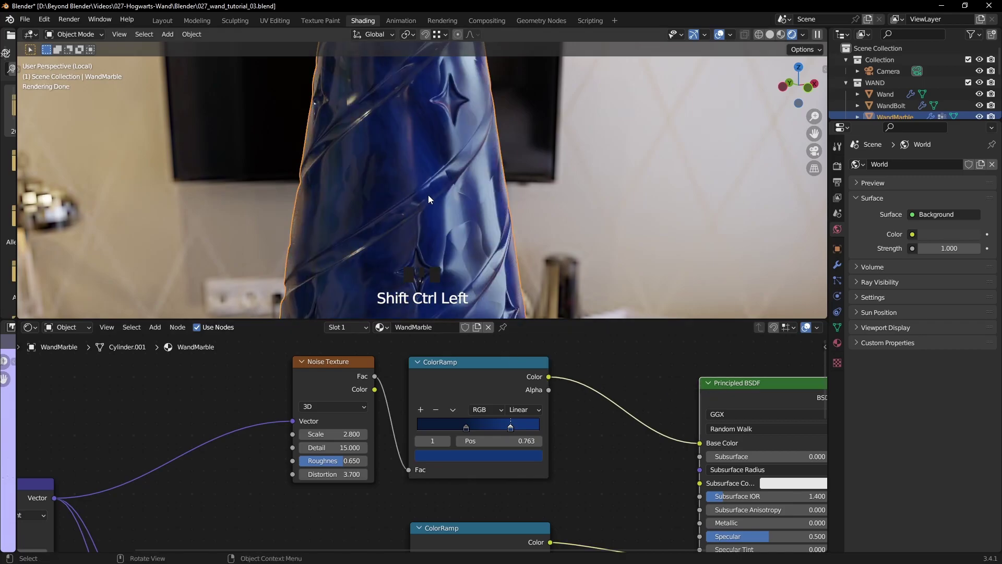
scroll(428, 201, down, 5)
mouse_move(429, 212)
middle_down()
mouse_move(434, 219)
mouse_move(550, 206)
mouse_move(517, 235)
mouse_move(358, 224)
mouse_move(471, 221)
mouse_move(428, 208)
middle_up()
scroll(454, 200, up, 5)
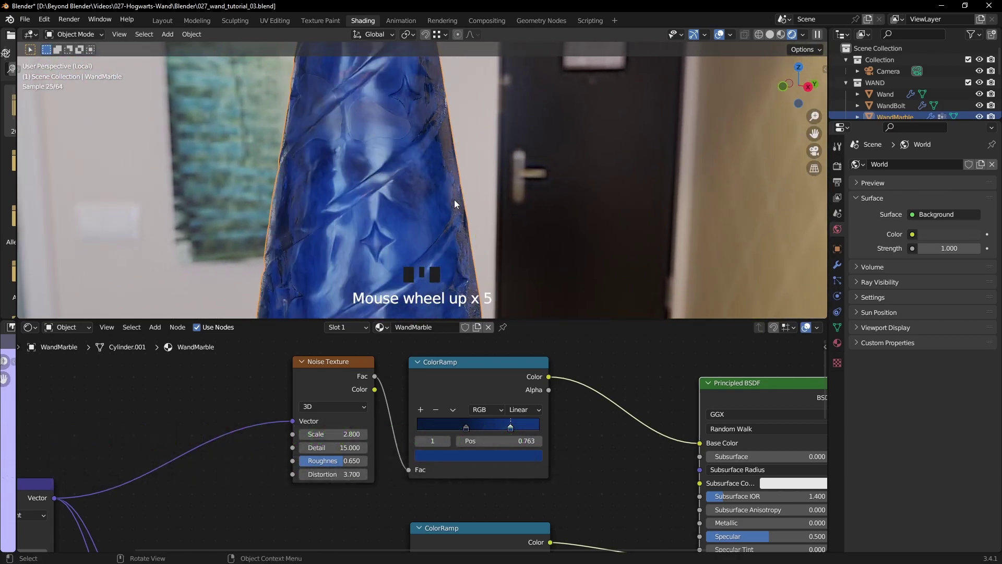
scroll(455, 202, down, 3)
Review the complete WandMarble node tree and save the Blender file
scroll(615, 457, down, 2)
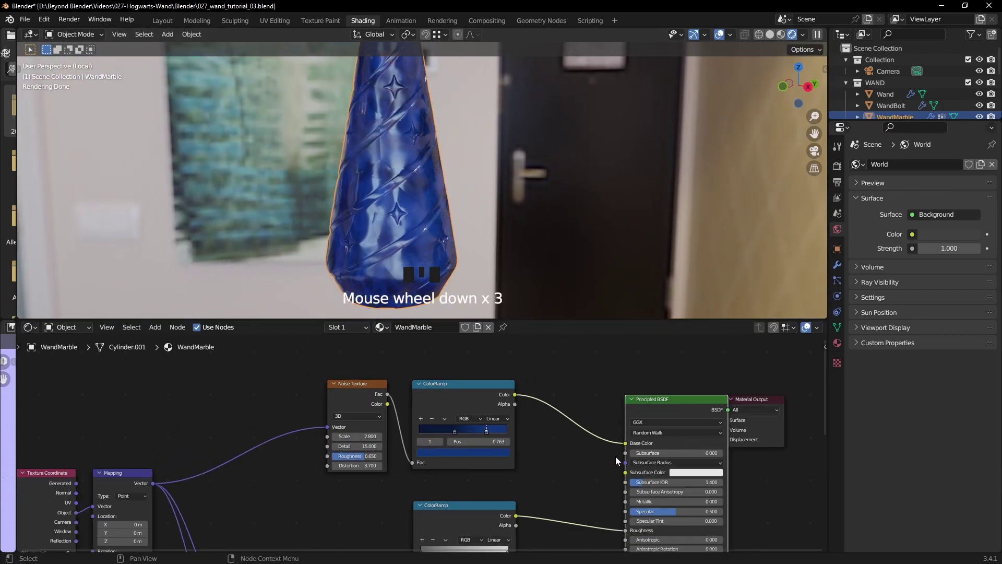
scroll(575, 466, down, 3)
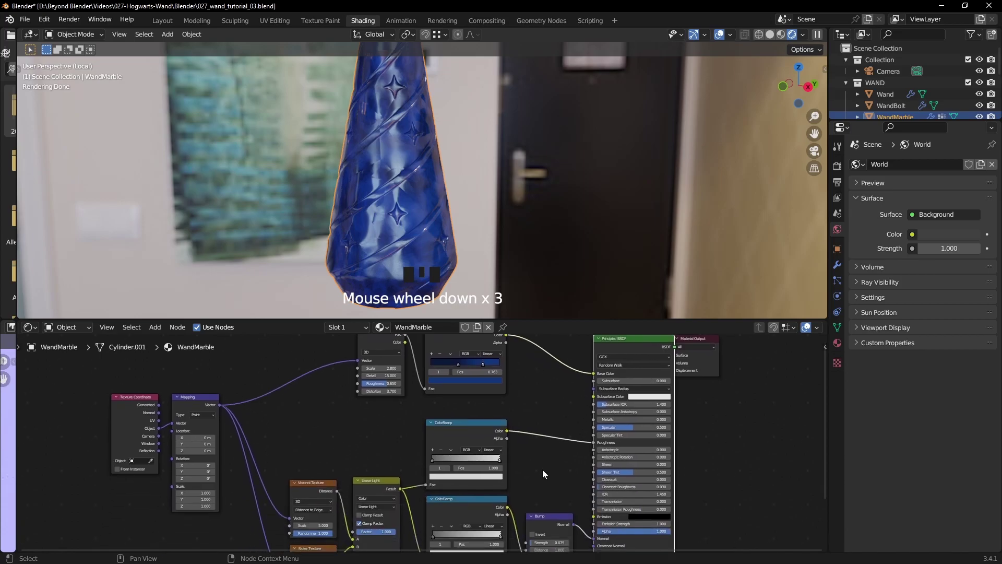
scroll(541, 467, down, 1)
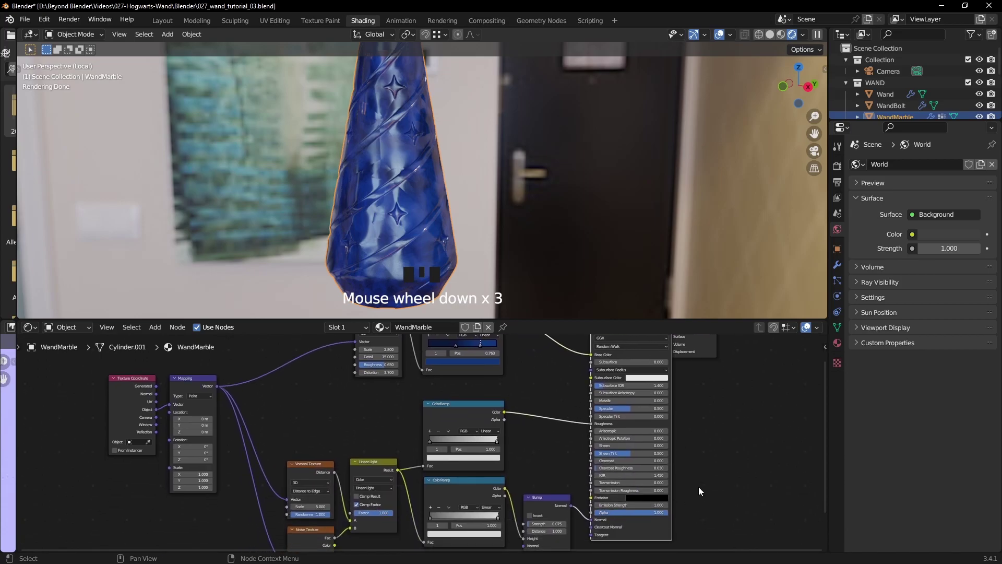
scroll(724, 468, down, 2)
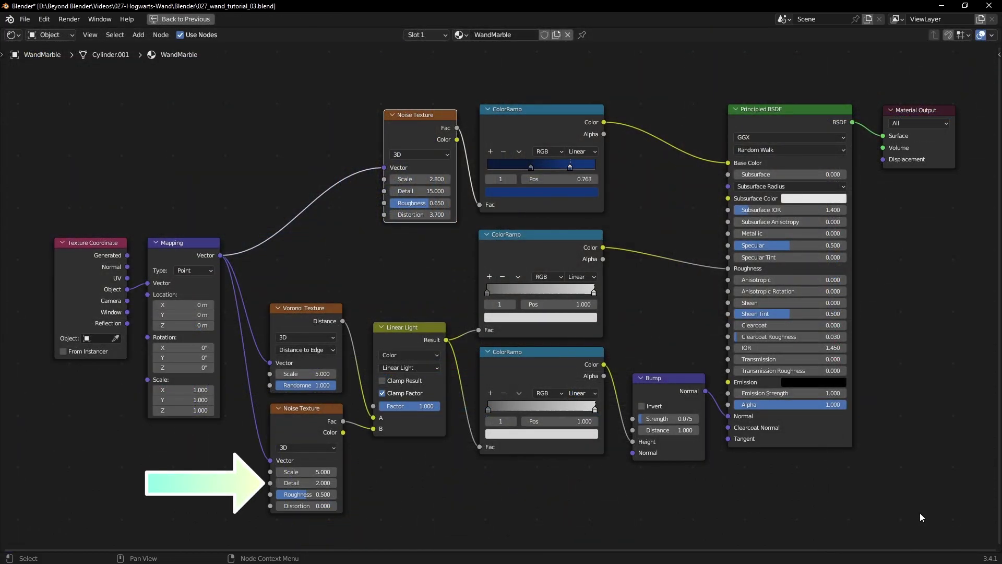
key(ctrl+s)
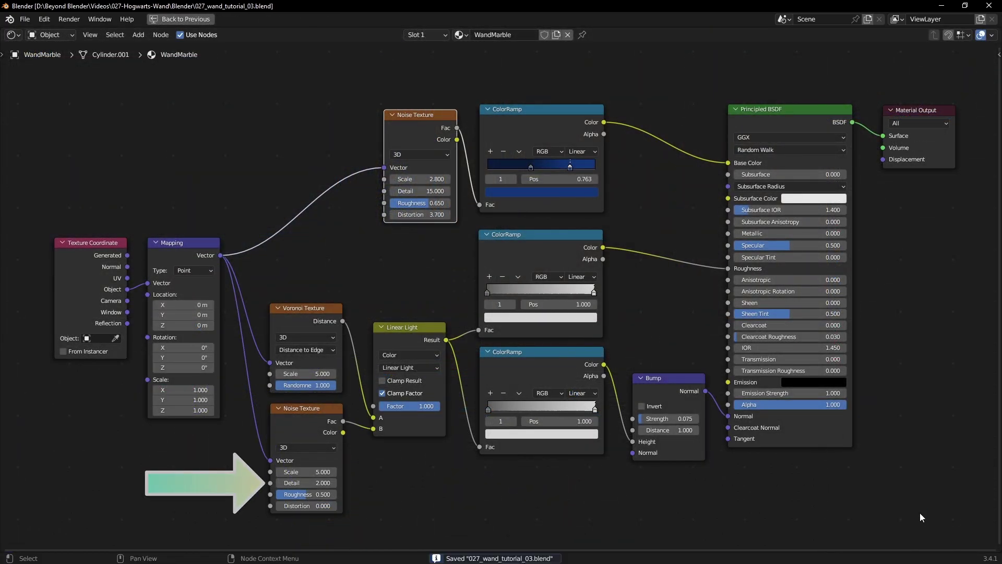
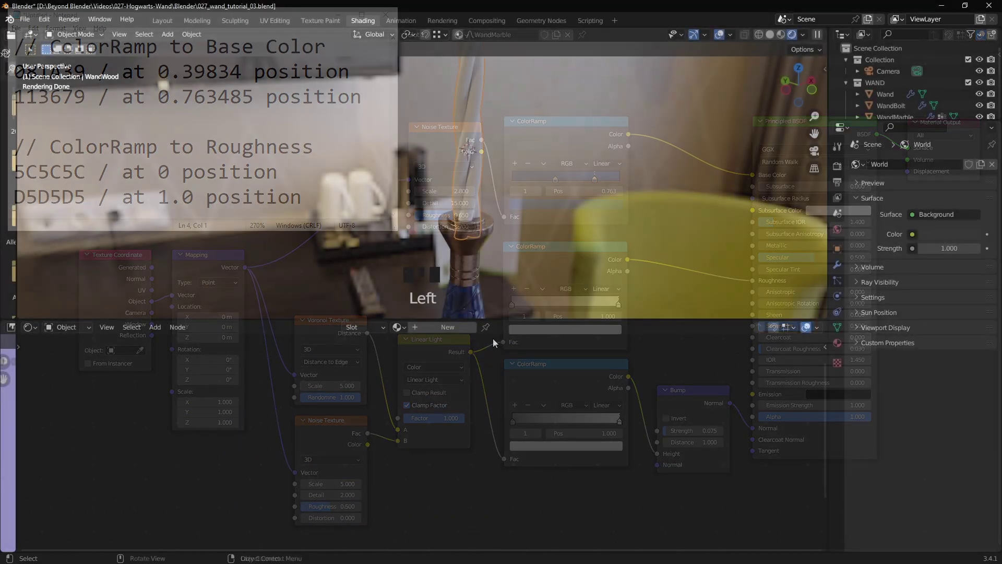
Create a new material for the wooden wand shaft and name it WandWood
double_click(449, 327)
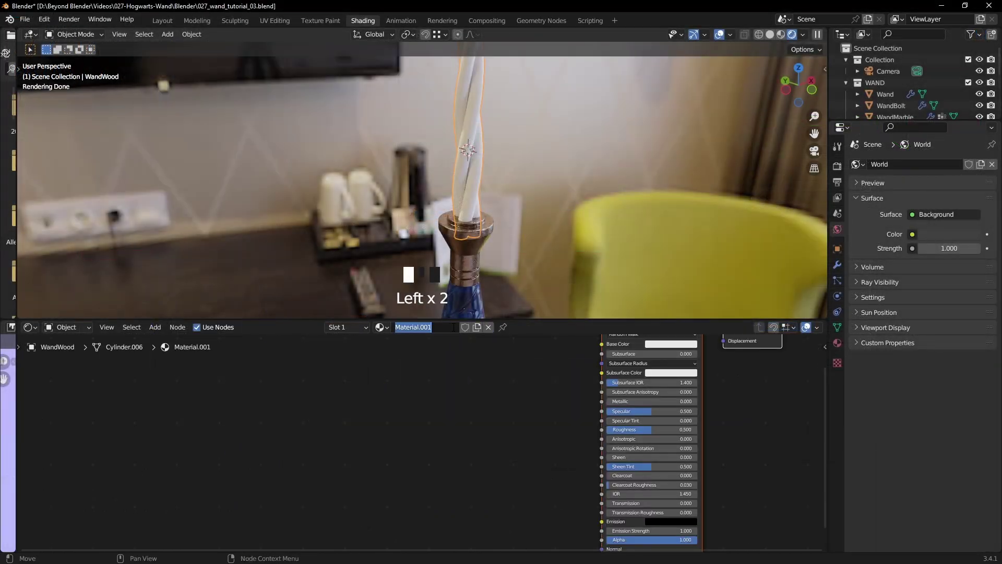
text(WandWoo)
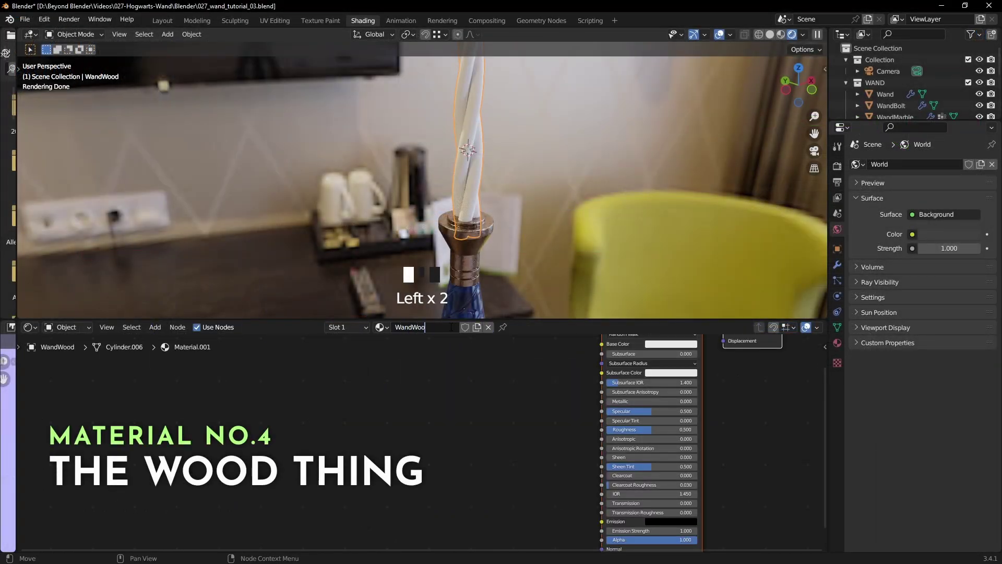
text(d)
key(Return)
Enlarge the node editor and add a Noise Texture node ahead of the WandWood material's Principled BSDF
drag(551, 319, 550, 201)
shift+middle_drag(550, 188, 546, 130)
scroll(577, 133, up, 4)
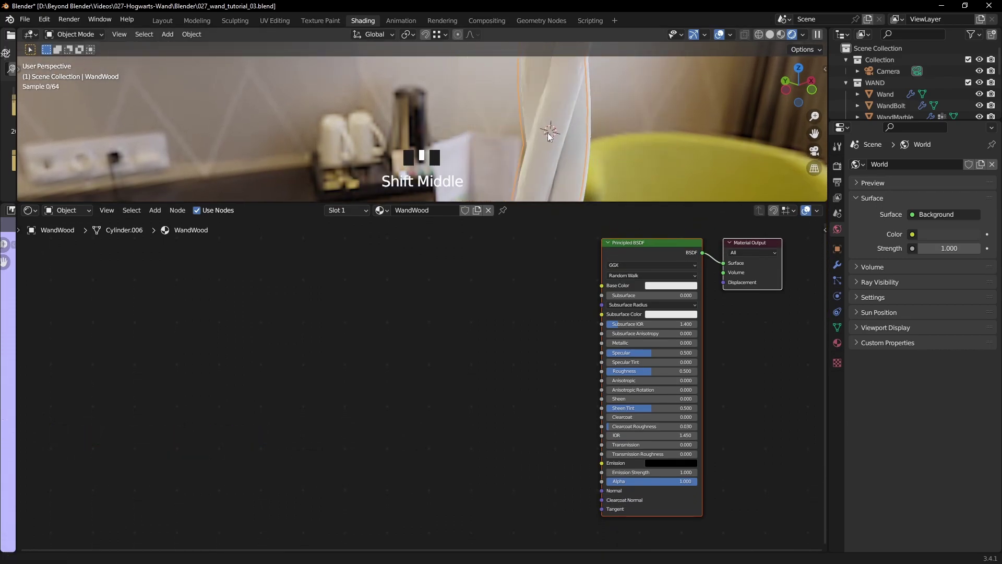
click(647, 242)
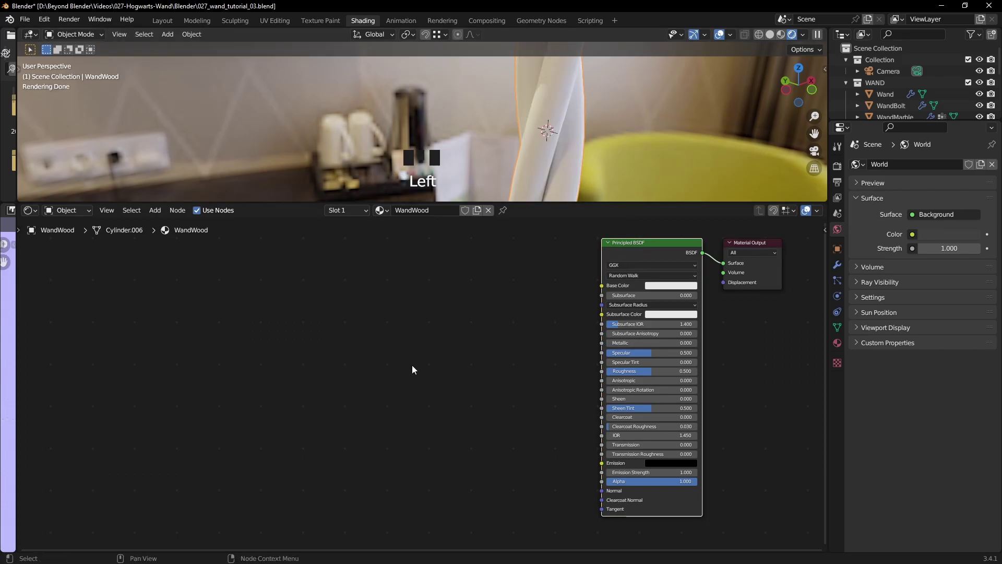
key(shift+a)
mouse_move(392, 384)
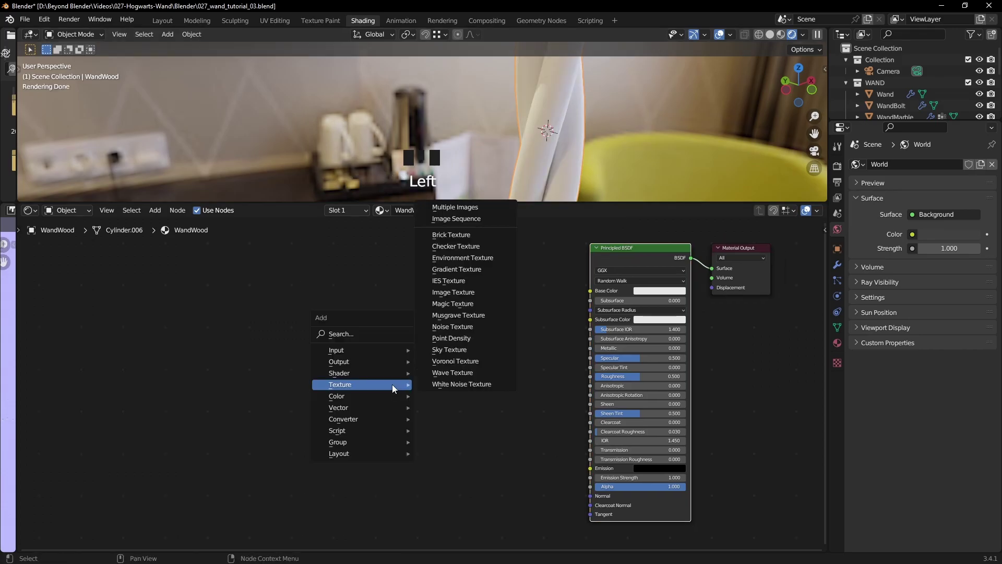
click(451, 326)
click(321, 335)
Add Texture Coordinate and Mapping nodes to the Noise Texture, using the Generated output as the Mapping's Vector
click(346, 339)
key(ctrl+t)
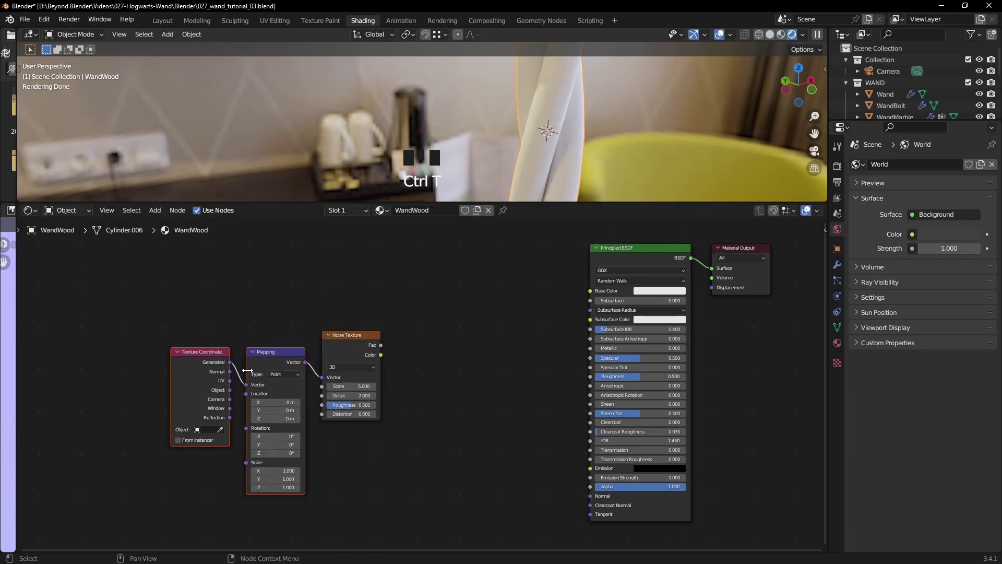
scroll(394, 444, up, 1)
click(214, 324)
click(198, 345)
scroll(207, 361, up, 2)
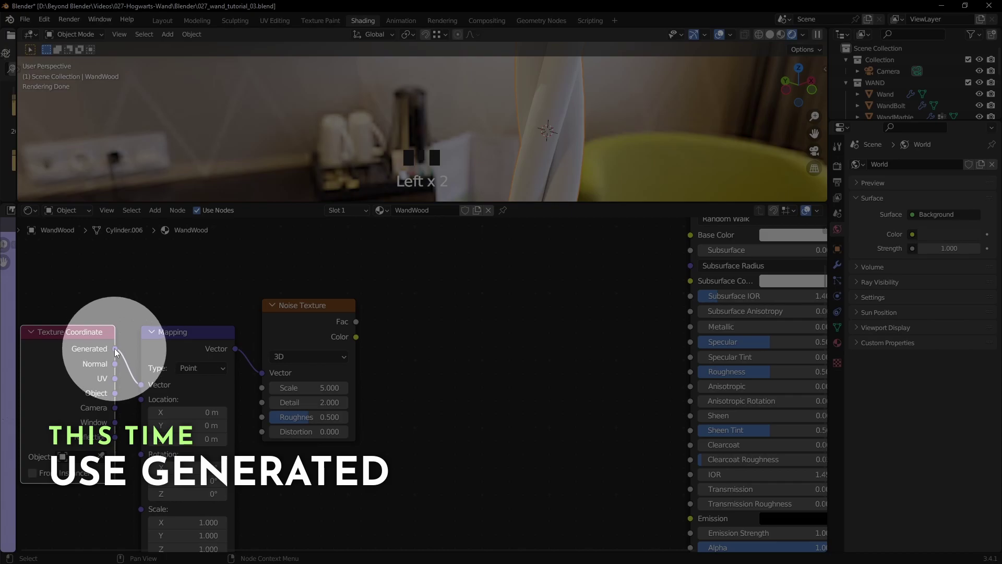
right_click(179, 304)
click(503, 311)
Connect the Noise Texture's Color to the Principled BSDF's Base Color and check it on the wooden shaft
scroll(496, 321, down, 2)
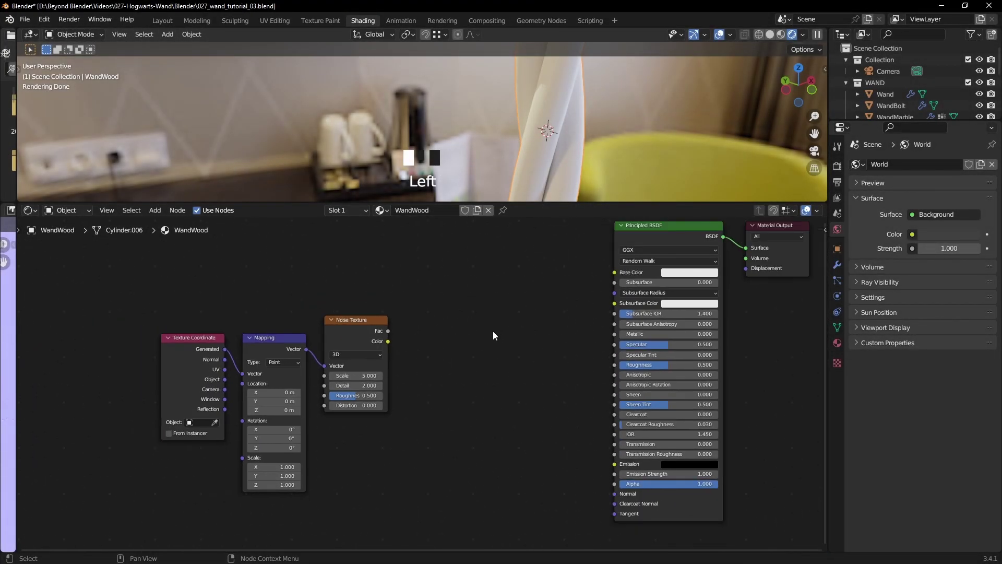
middle_drag(493, 331, 418, 356)
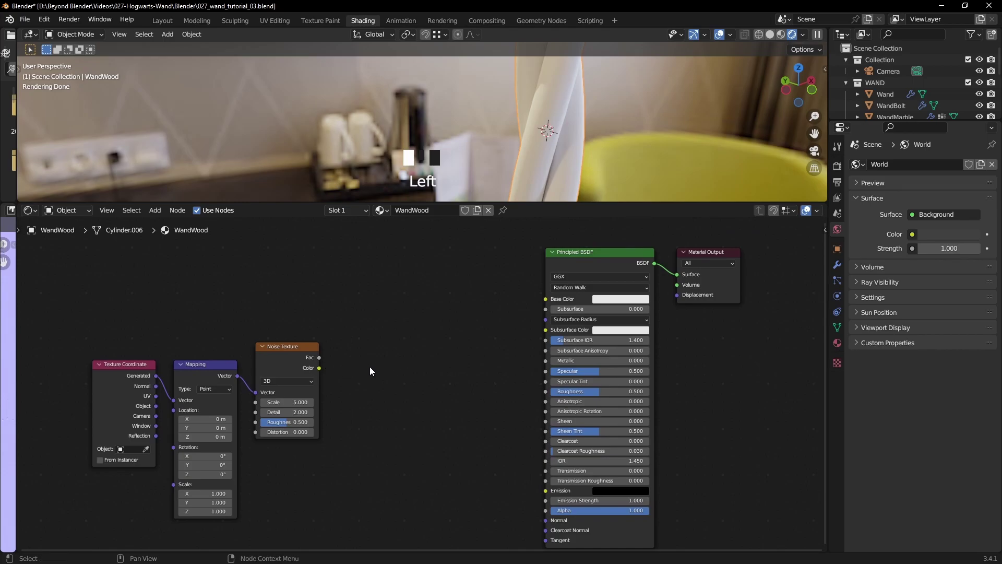
drag(319, 367, 545, 298)
mouse_move(558, 138)
shift+middle_down()
mouse_move(559, 127)
mouse_move(573, 136)
mouse_move(567, 128)
shift+middle_up()
scroll(561, 133, up, 3)
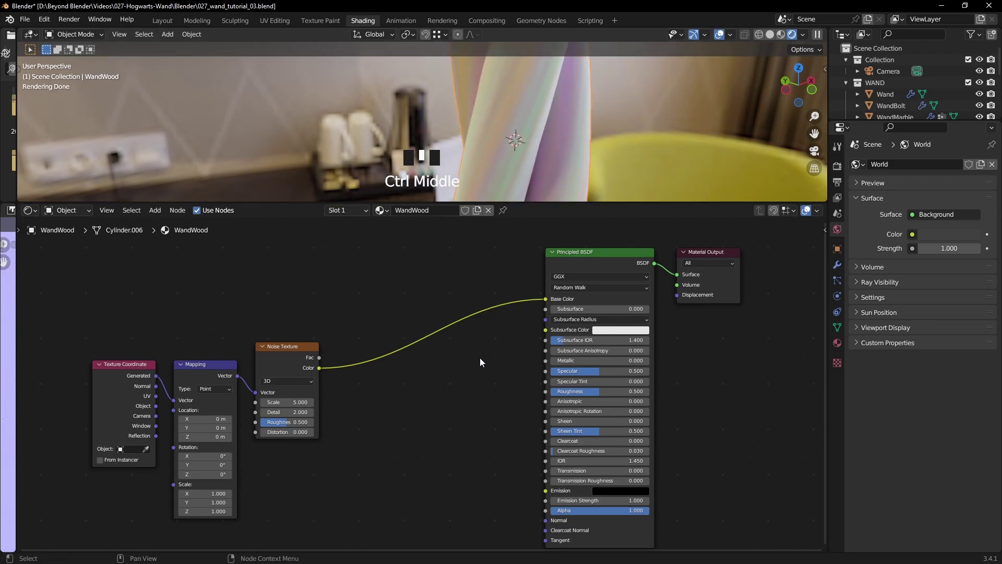
Add a ColorRamp node for the link between the Noise Texture and Base Color
click(445, 404)
key(shift+a)
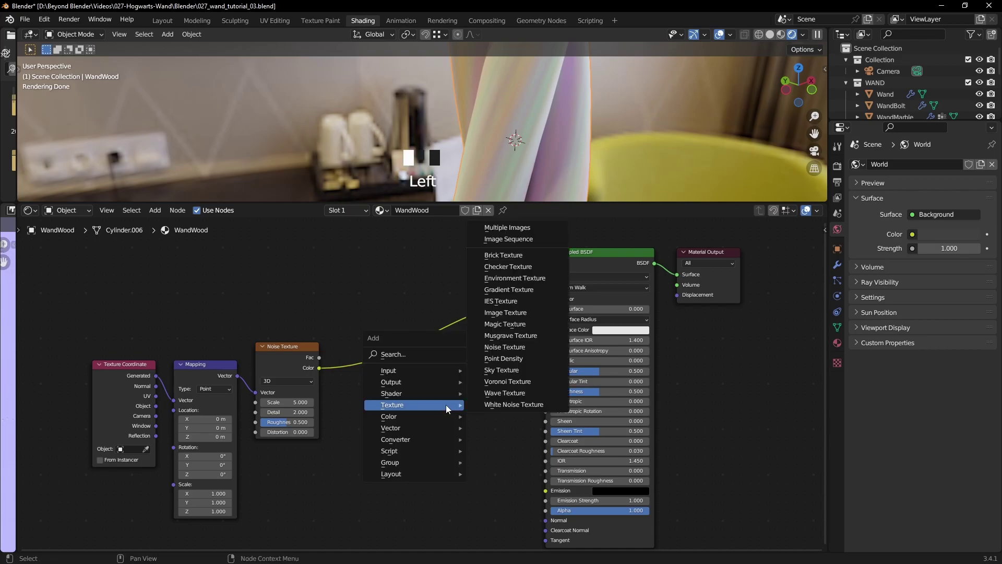
mouse_move(408, 439)
click(500, 312)
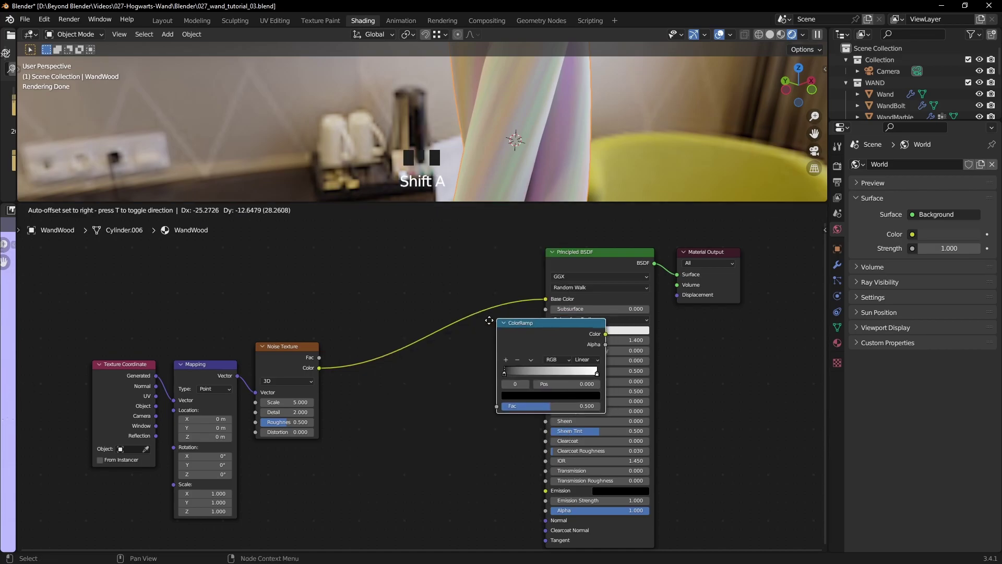
Insert the new ColorRamp node into the link between the Noise Texture's Color output and the Principled BSDF's Base Color
click(389, 280)
mouse_move(437, 280)
mouse_down()
mouse_move(433, 229)
mouse_move(435, 285)
mouse_up()
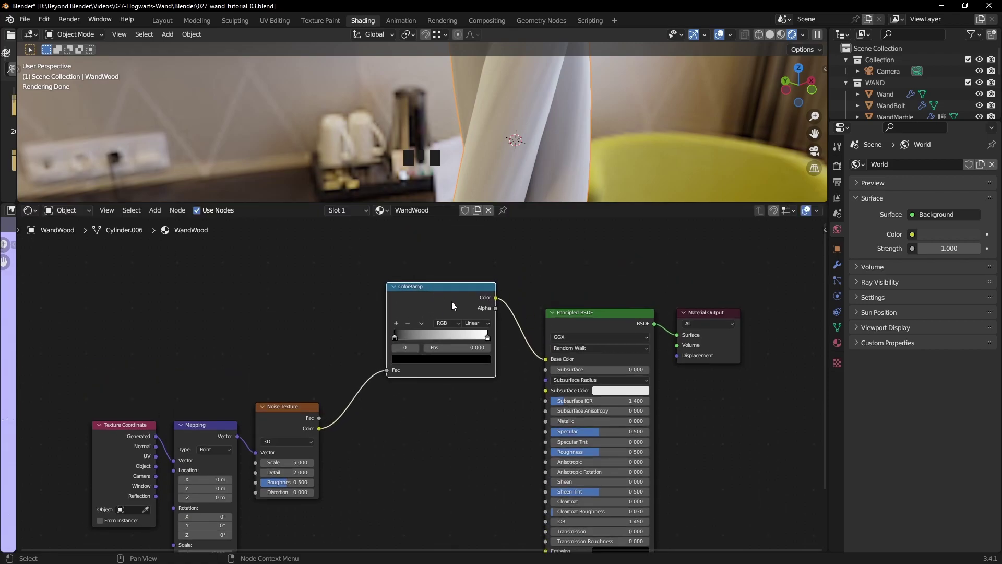
scroll(448, 302, up, 2)
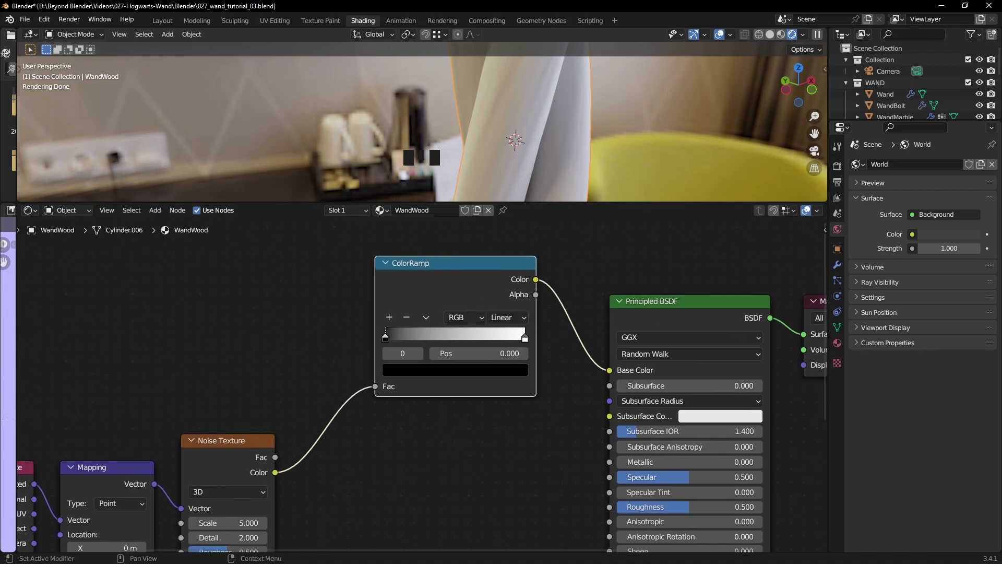
Copy hex colour 281F18 from the Notepad notes and apply it to the first stop of the Base Color ramp in Blender
key(alt+Tab)
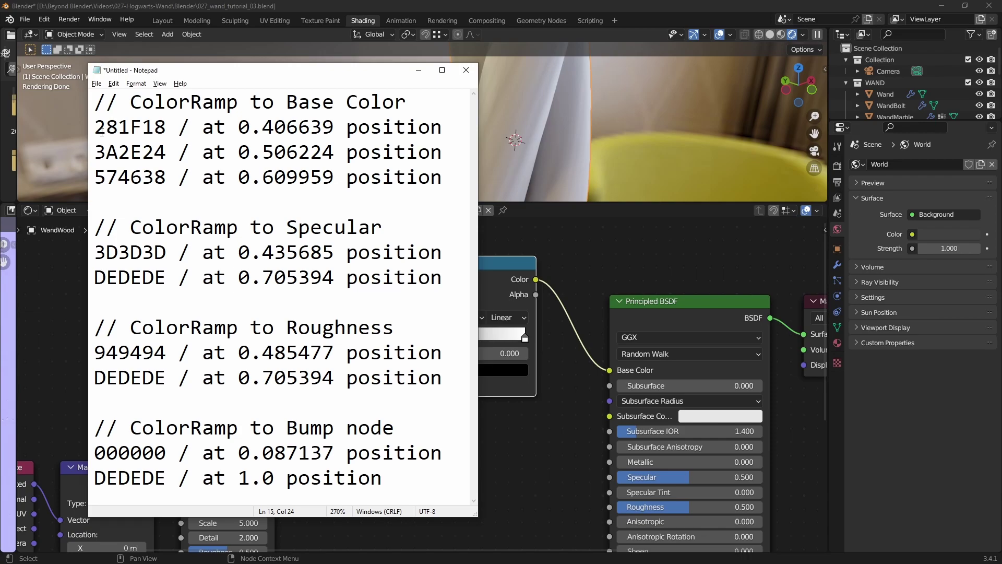
drag(97, 126, 164, 127)
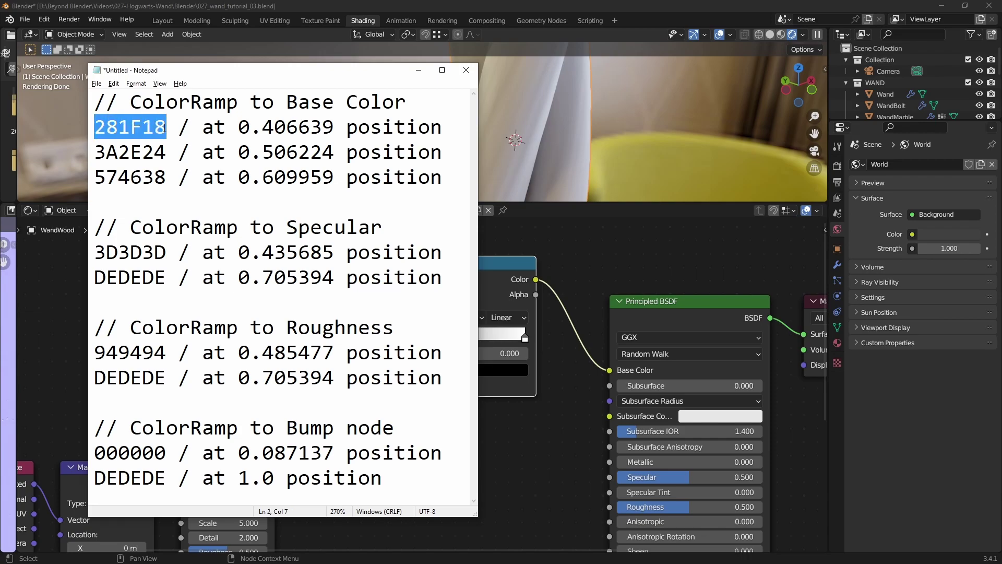
key(ctrl+c)
click(524, 275)
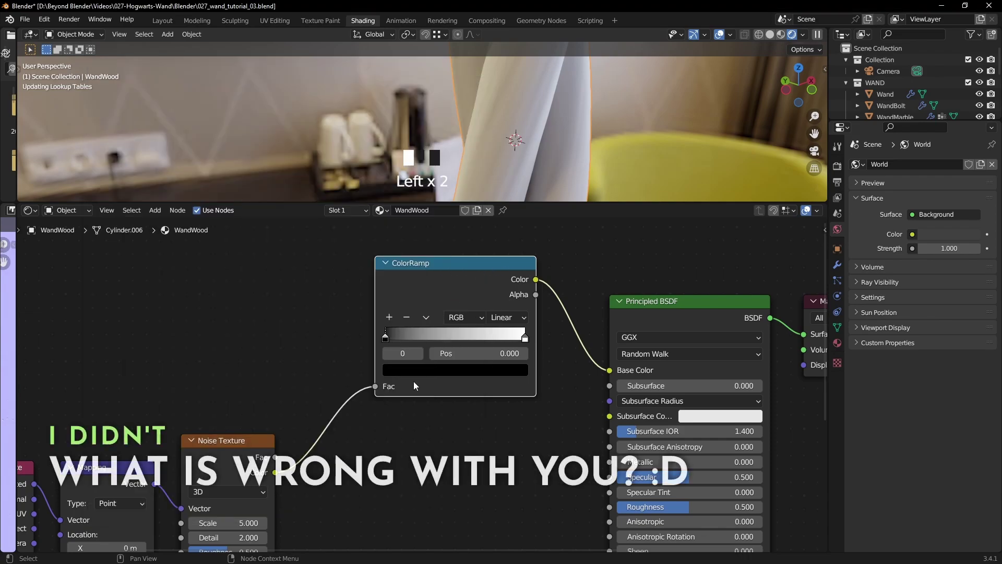
click(408, 374)
click(440, 312)
key(ctrl+v)
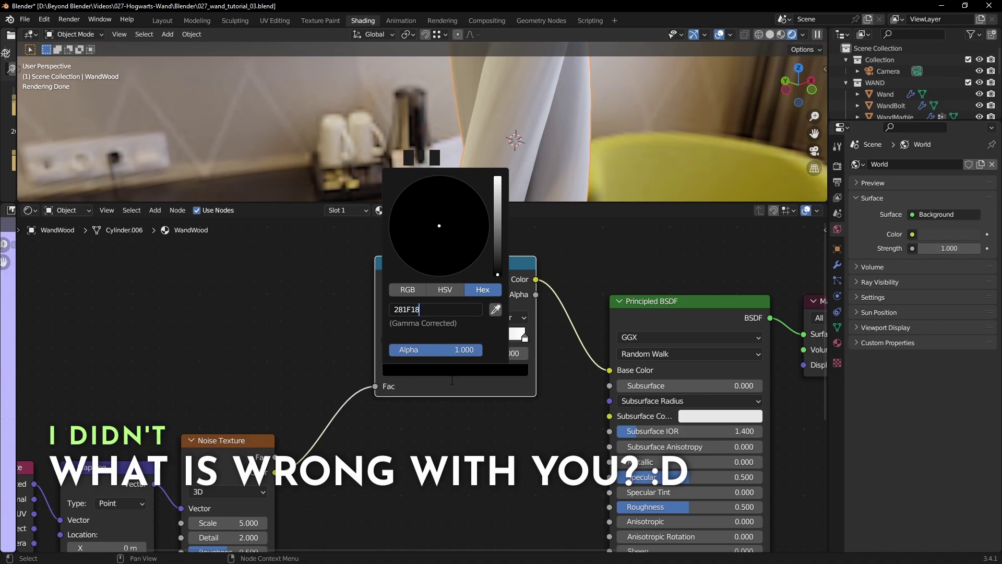
key(Return)
Copy 0.406639 from the Notepad notes and set it as the first stop's position in Blender's Base Color ramp
key(alt+Tab)
click(241, 128)
drag(245, 131, 336, 130)
key(ctrl+c)
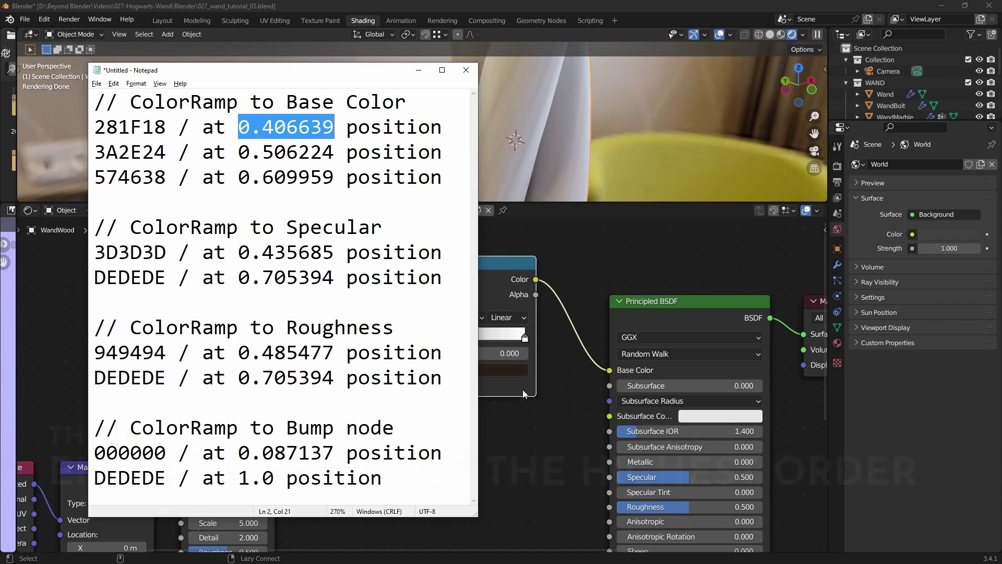
key(alt+Tab)
click(486, 354)
key(ctrl+v)
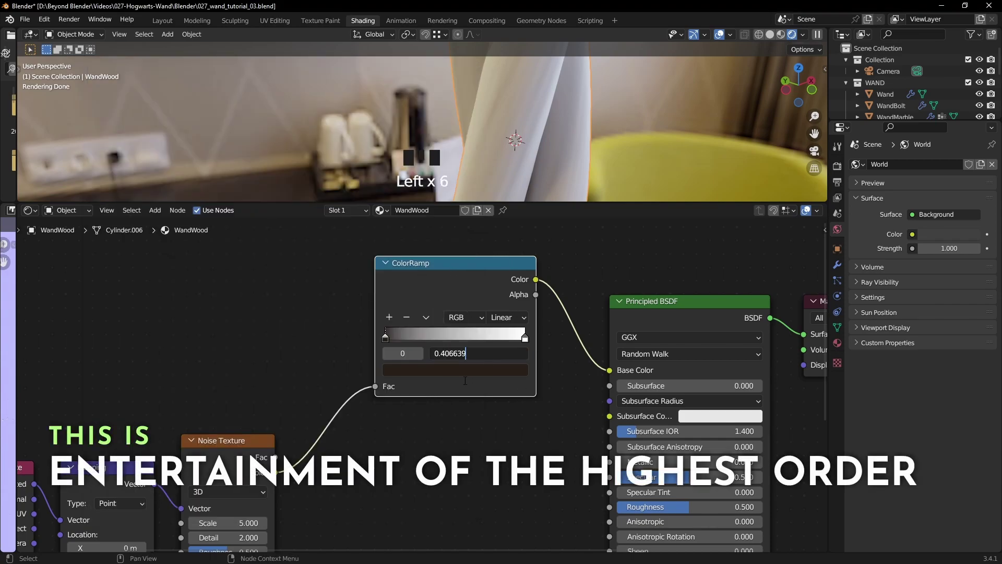
key(Return)
Copy 3A2E24 from the Notepad notes, add a middle stop to Blender's Base Color ramp and give it that hex colour
key(alt+Tab)
drag(167, 152, 94, 153)
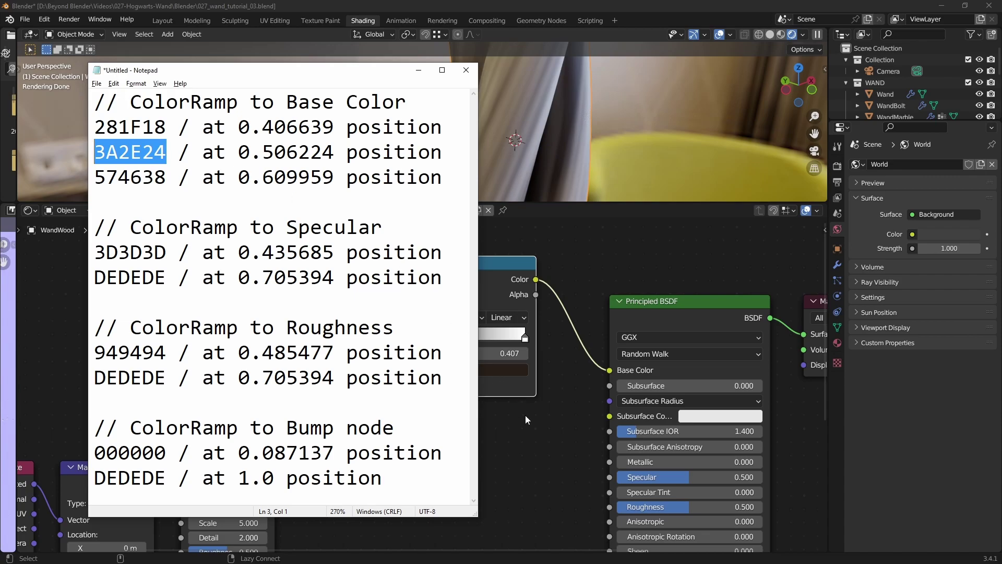
key(ctrl+c)
key(alt+Tab)
click(390, 318)
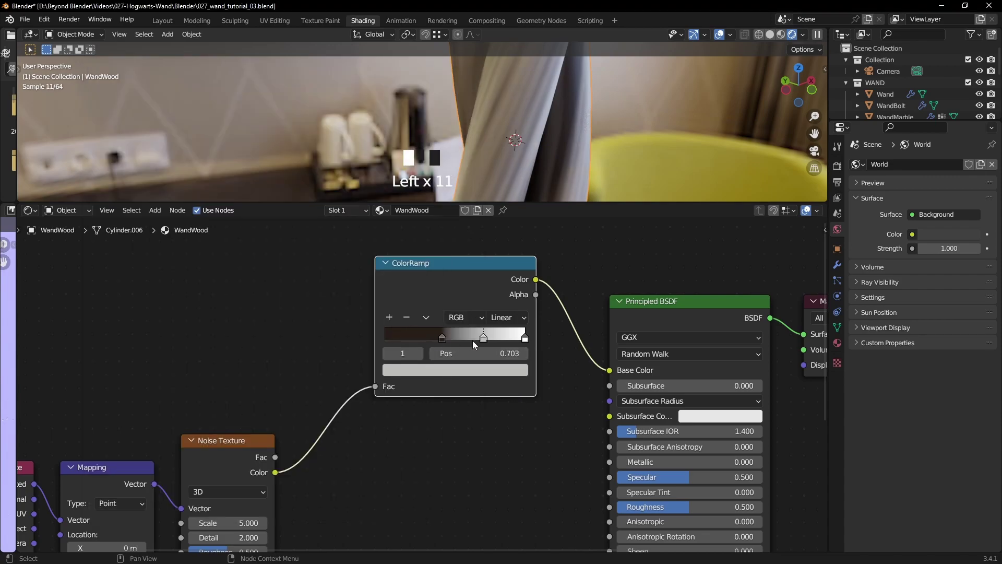
click(443, 370)
click(436, 309)
key(ctrl+v)
key(Return)
Copy 0.506224 from the Notepad notes and set it as the middle stop's position in Blender's Base Color ramp
key(alt+Tab)
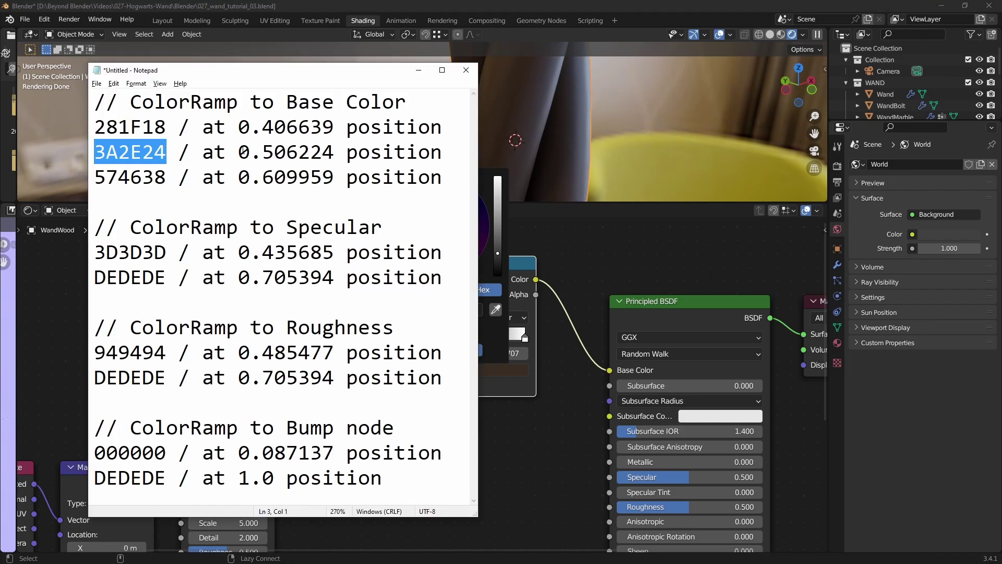
drag(239, 152, 320, 152)
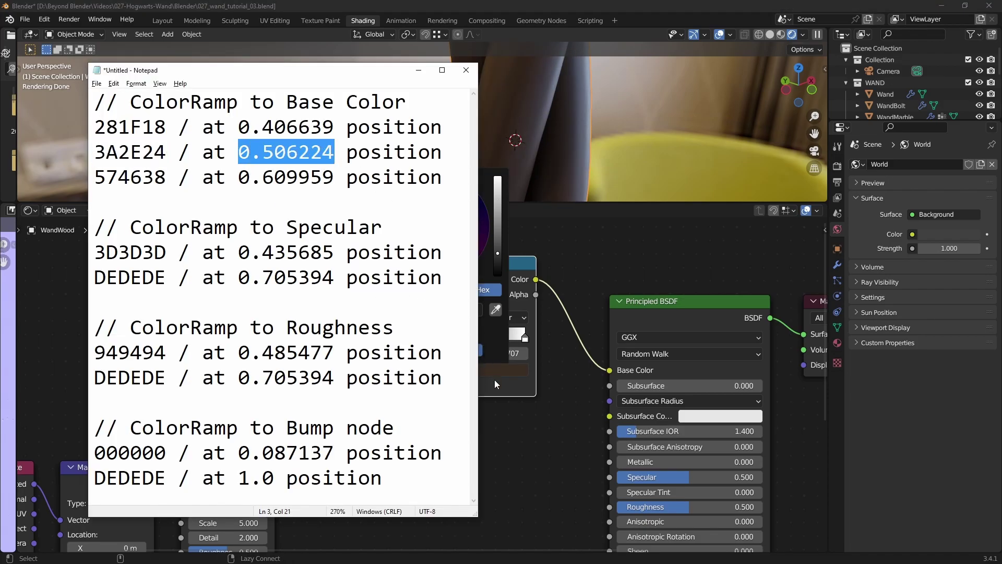
key(ctrl+c)
key(alt+Tab)
click(477, 354)
key(ctrl+v)
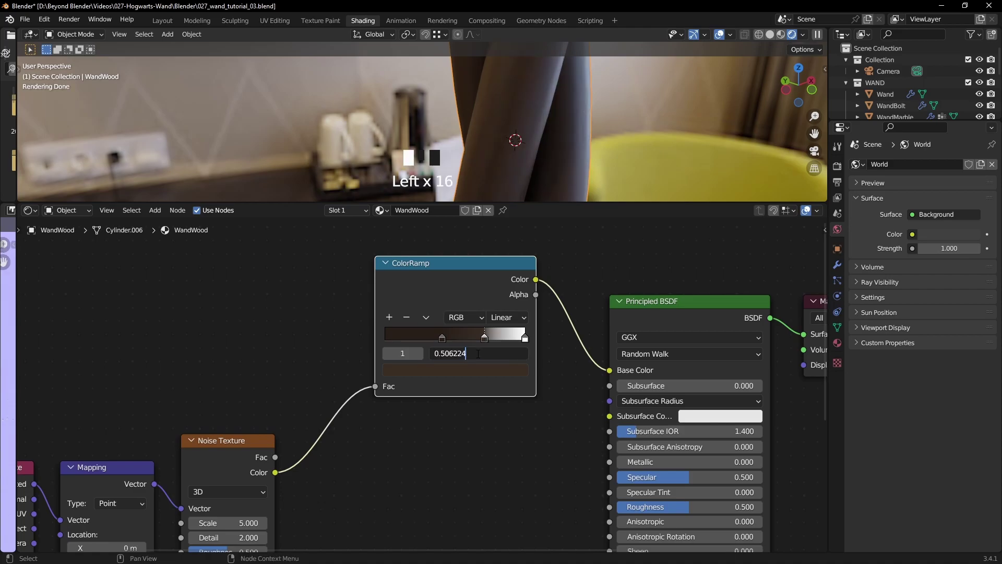
key(Return)
Copy hex colour 574638 from the Notepad notes and apply it to the last stop of Blender's Base Color ramp
key(alt+Tab)
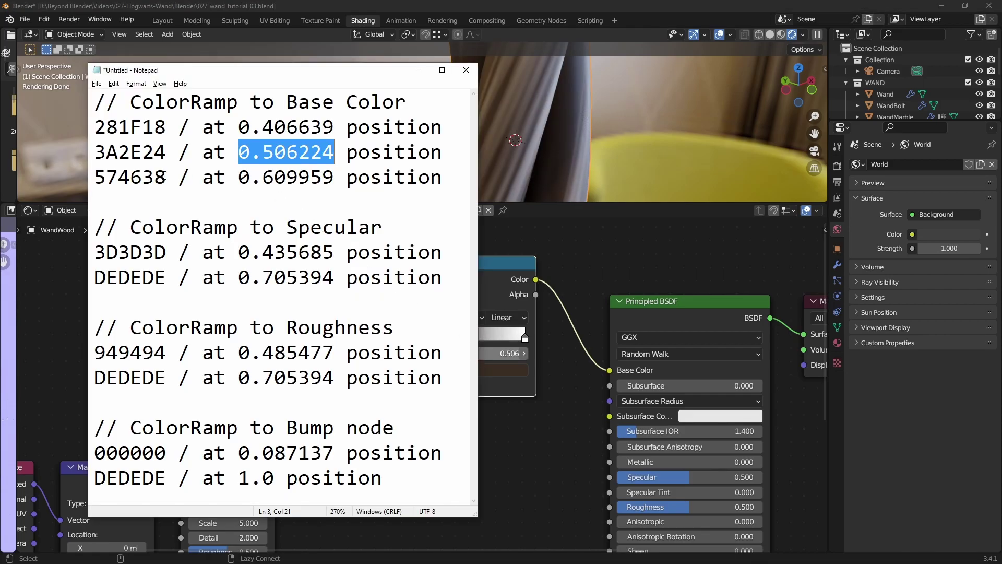
drag(166, 177, 72, 176)
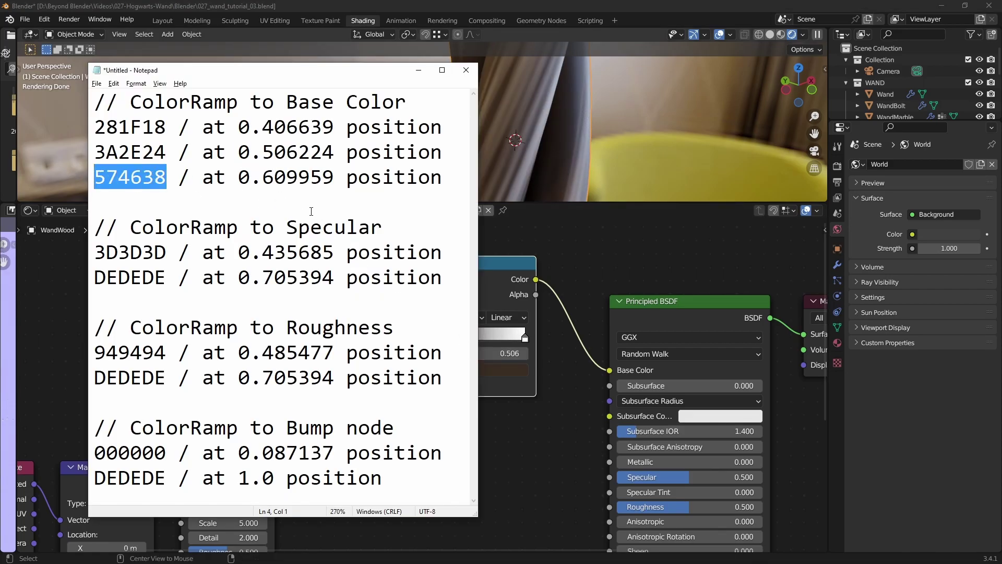
key(ctrl+c)
key(alt+Tab)
click(524, 337)
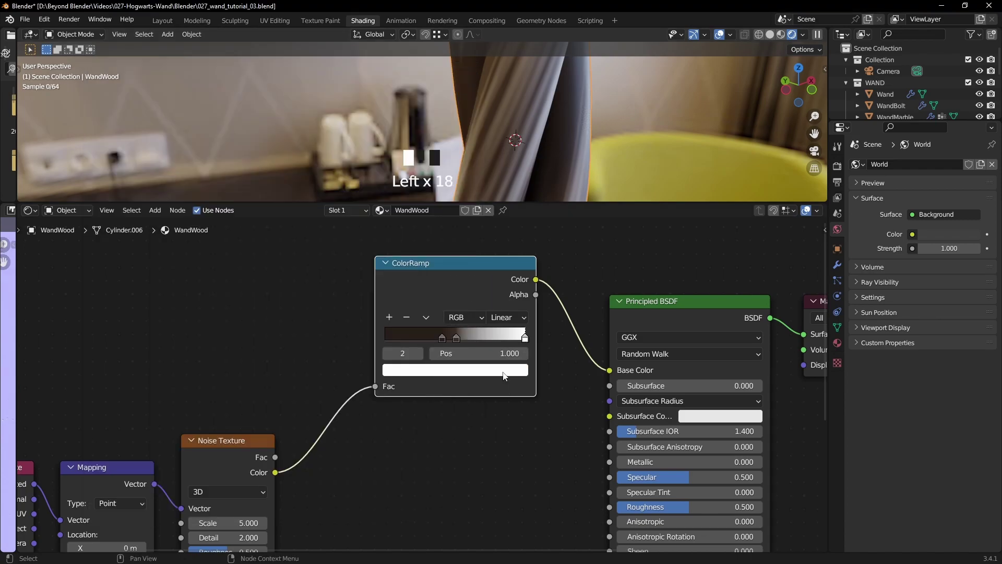
click(462, 369)
click(444, 310)
key(ctrl+v)
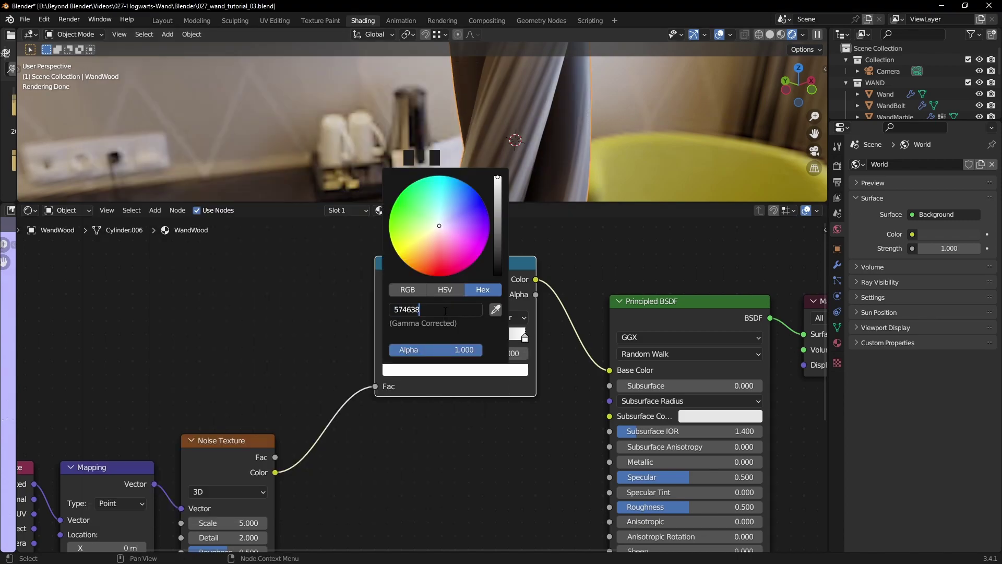
key(Return)
Copy 0.609959 from the Notepad notes and set it as the last stop's position in Blender's Base Color ramp
key(alt+Tab)
drag(239, 177, 333, 177)
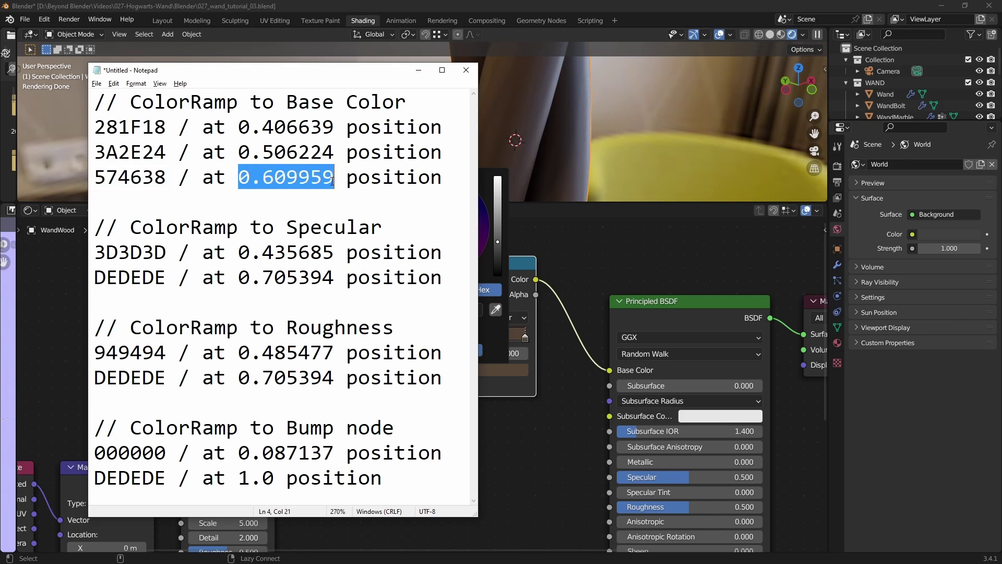
key(ctrl+c)
key(alt+Tab)
click(506, 353)
key(ctrl+v)
key(Return)
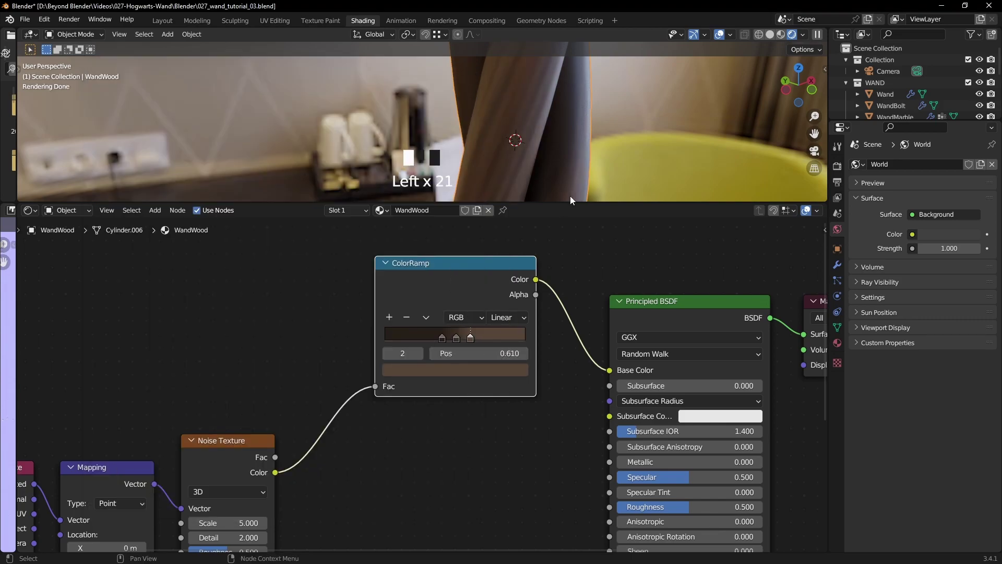
Set the Noise Texture's scale to 7 and its detail to 15
scroll(590, 111, down, 2)
middle_drag(572, 107, 496, 115)
scroll(363, 114, up, 3)
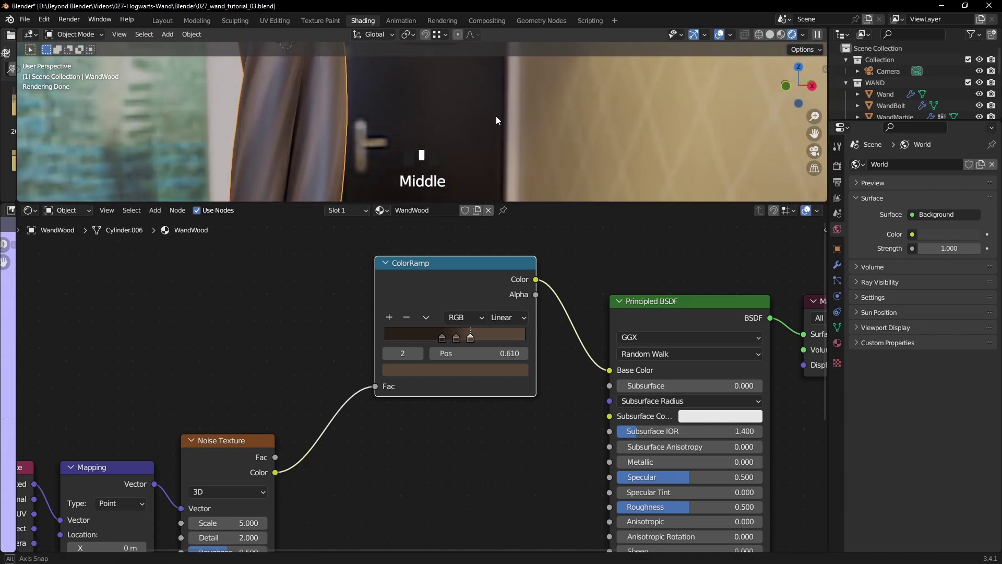
click(485, 464)
scroll(484, 463, up, 4)
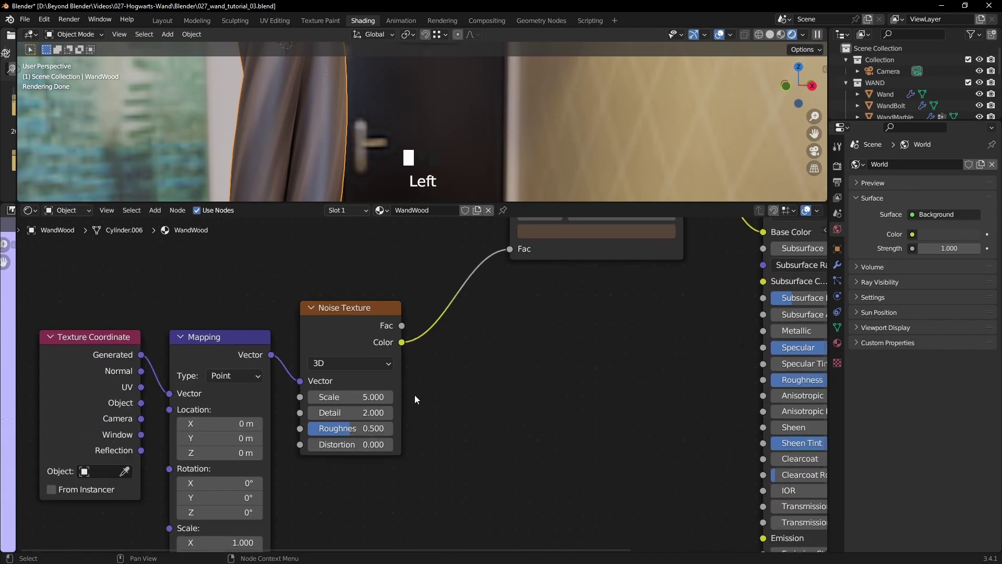
scroll(415, 399, up, 2)
middle_drag(426, 402, 532, 374)
scroll(532, 377, up, 2)
click(461, 374)
text(7)
key(Return)
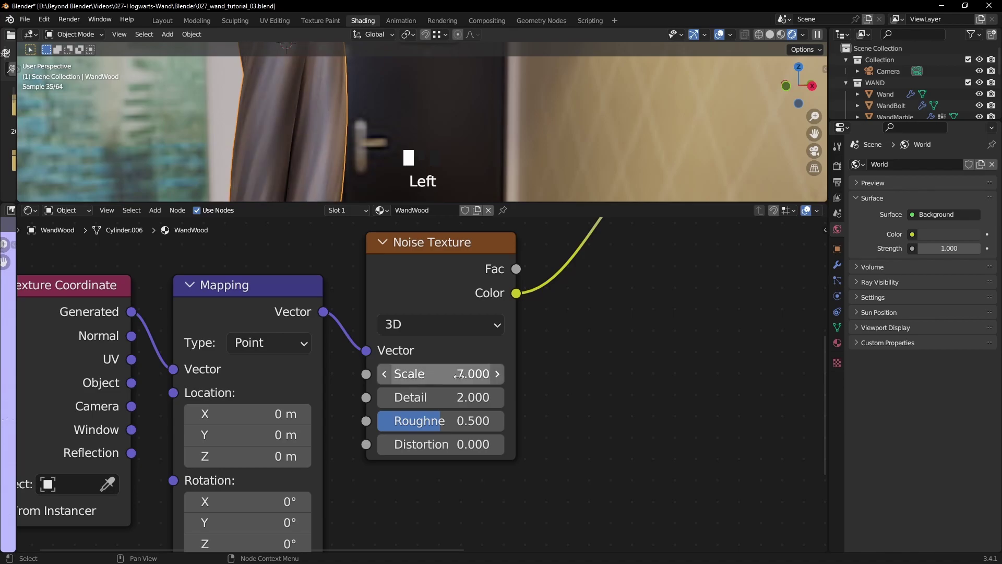
drag(462, 397, 496, 397)
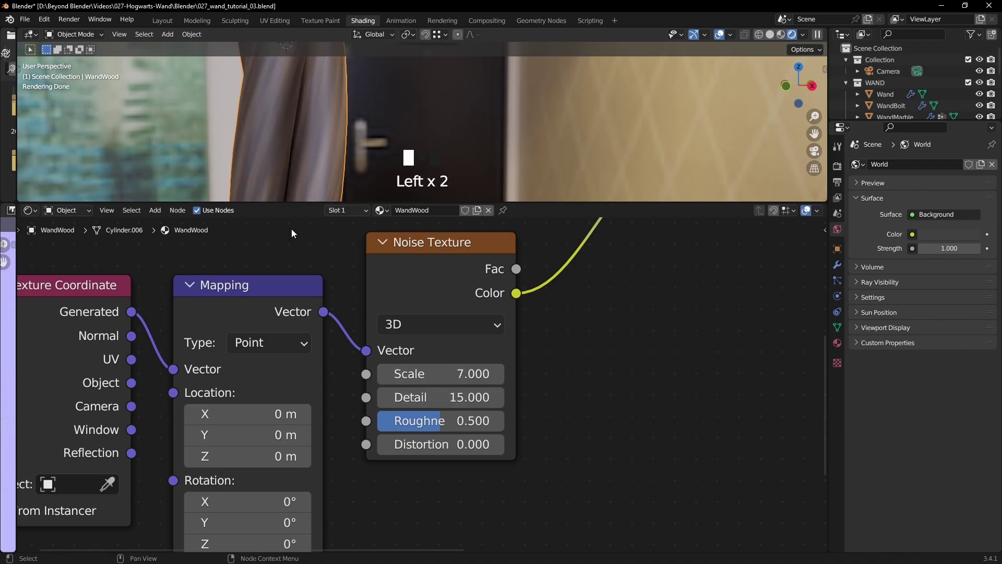
Set the Noise Texture's roughness to 0.787
scroll(281, 128, up, 2)
shift+middle_drag(281, 134, 311, 131)
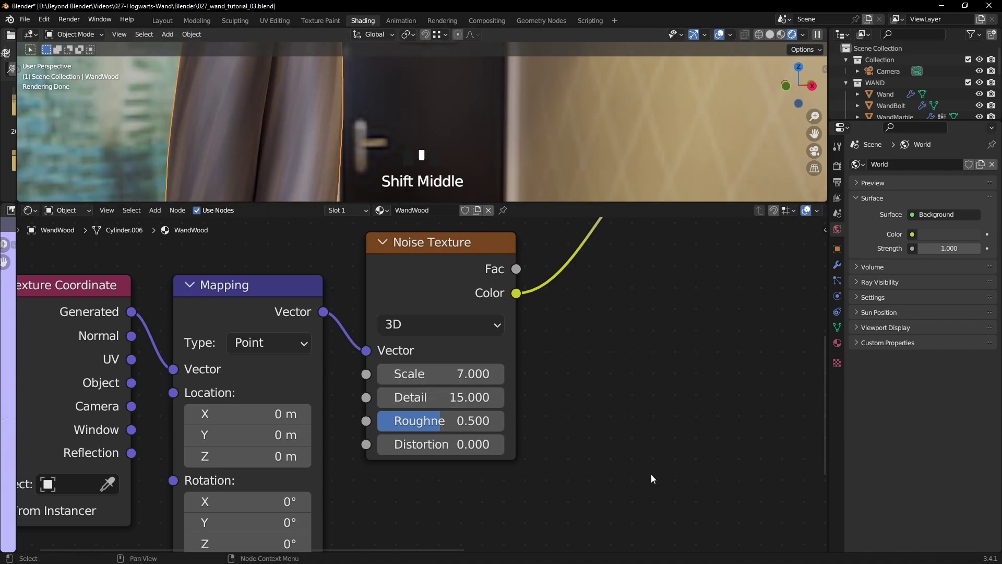
click(466, 425)
text(.787)
click(465, 424)
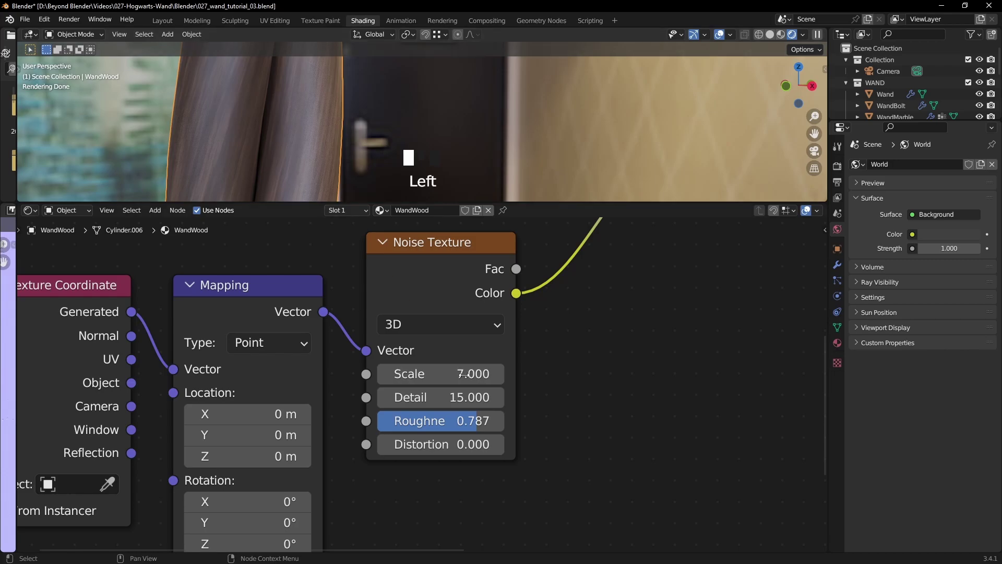
Examine the wood grain along the twisted wand from several angles in the maximized 3D view
scroll(512, 387, down, 2)
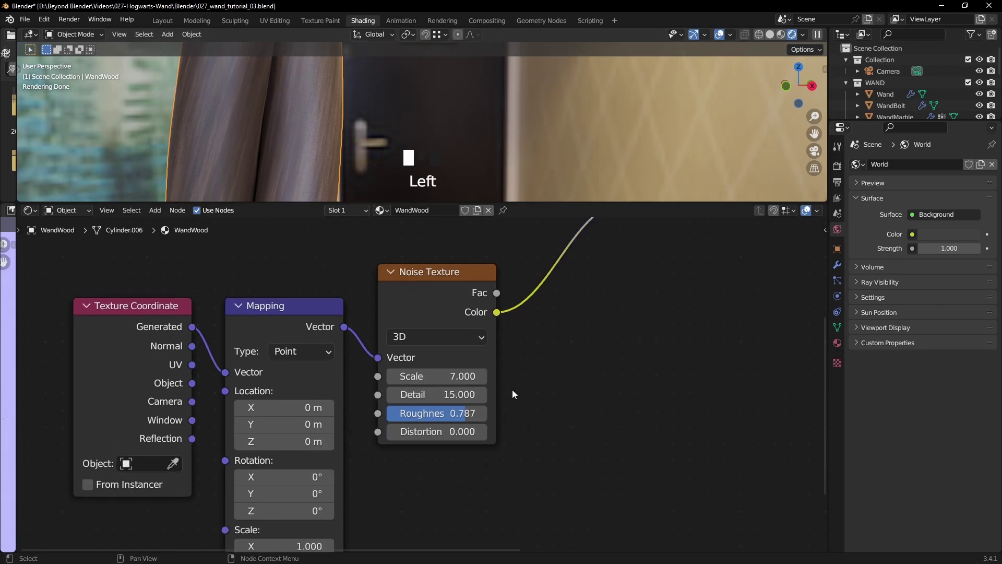
scroll(389, 133, down, 8)
shift+middle_drag(396, 124, 486, 159)
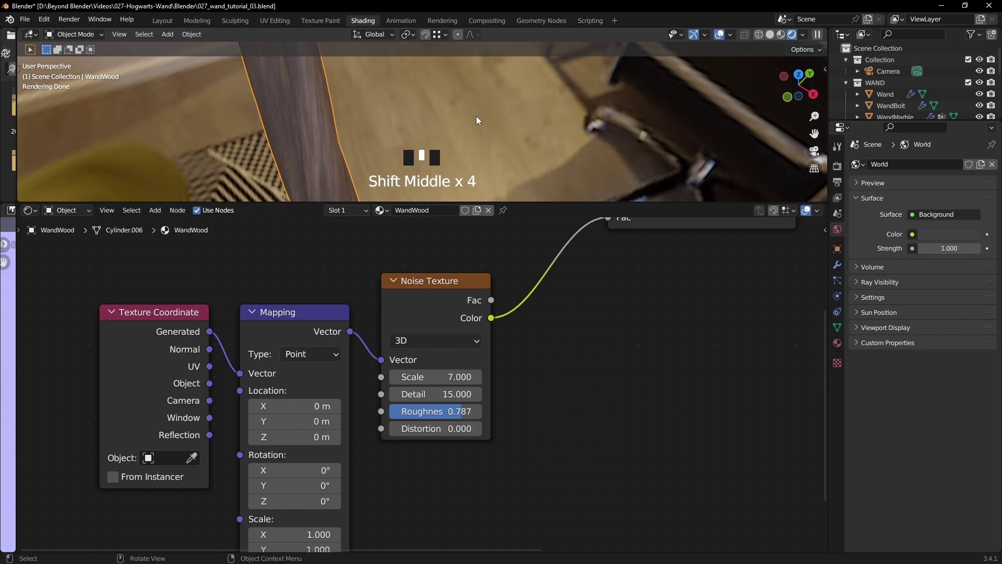
key(ctrl+space)
scroll(557, 257, down, 4)
shift+middle_drag(560, 324, 658, 188)
middle_drag(653, 258, 574, 244)
click(772, 320)
middle_drag(772, 322, 730, 322)
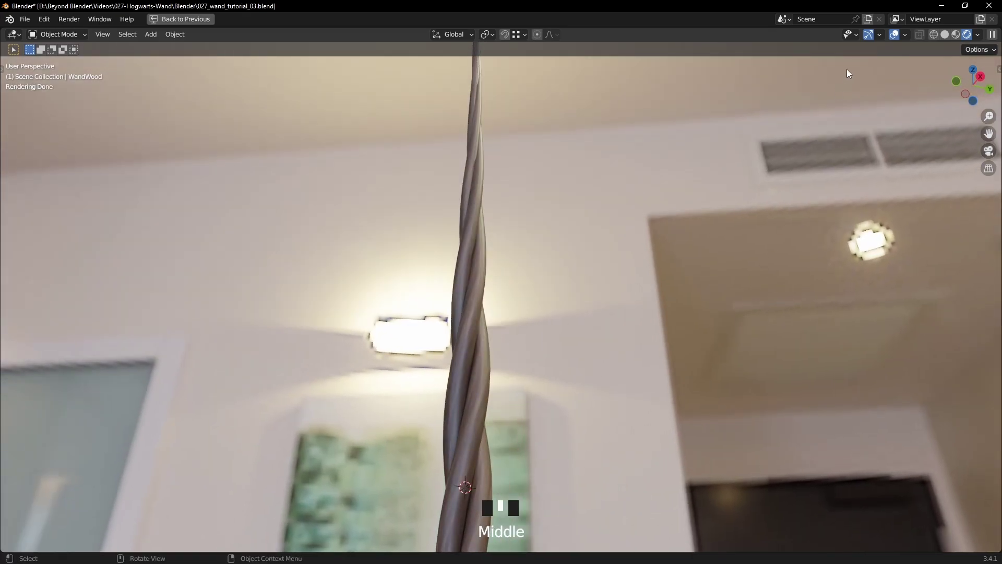
key(ctrl+space)
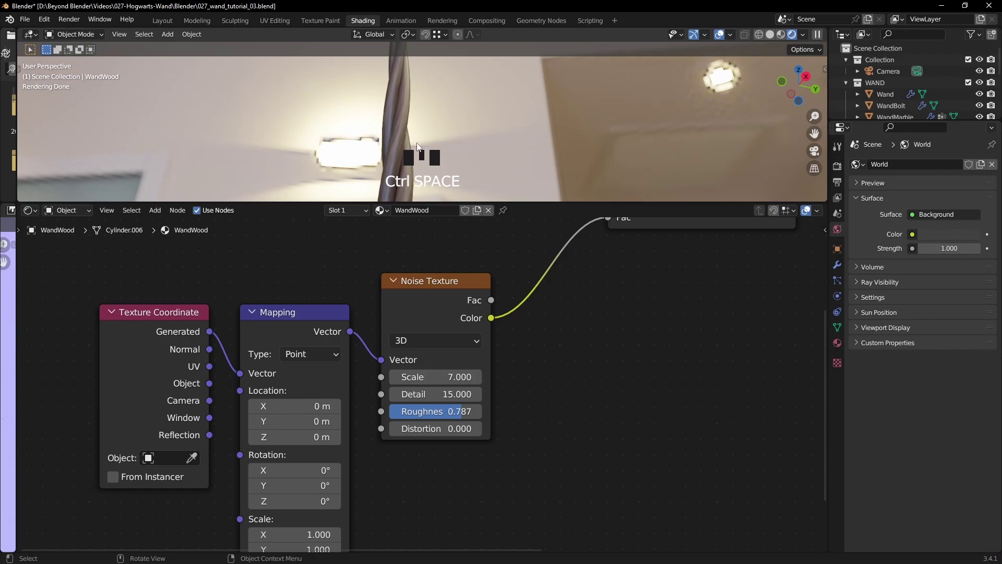
Add a second ColorRamp node below the Base Color ramp, between the Noise Texture and the Principled BSDF
scroll(620, 337, down, 3)
middle_drag(618, 344, 502, 374)
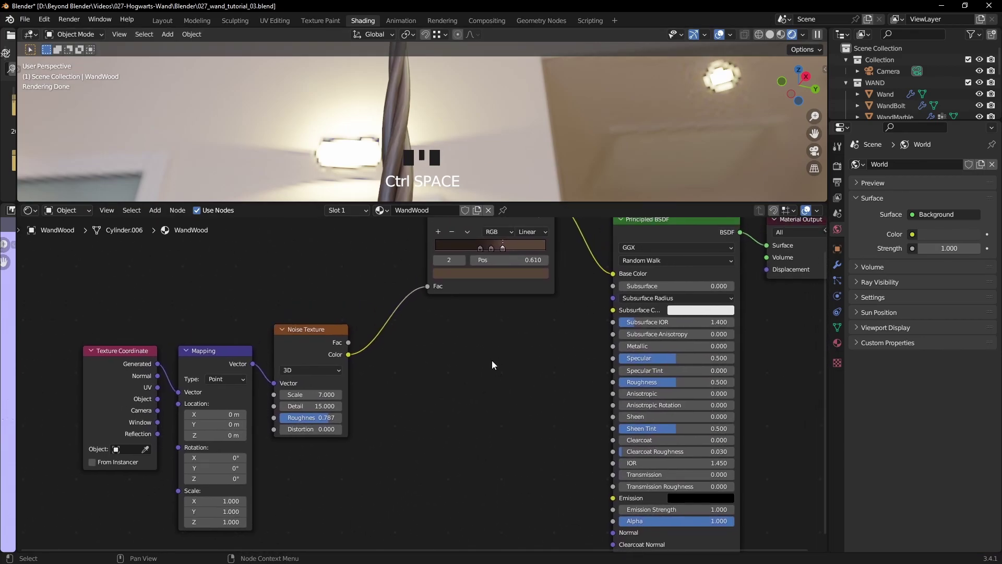
key(shift+a)
mouse_move(485, 402)
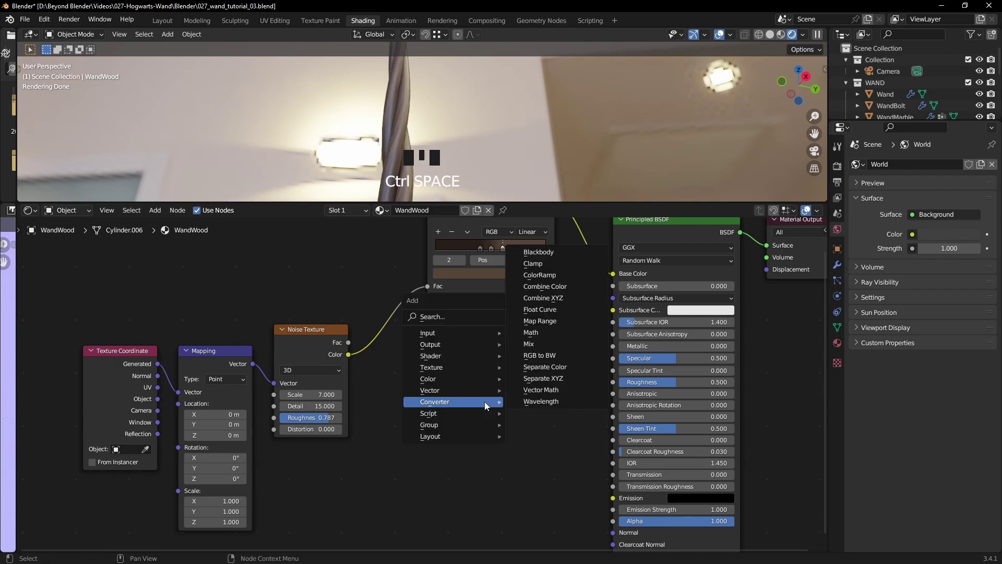
click(542, 275)
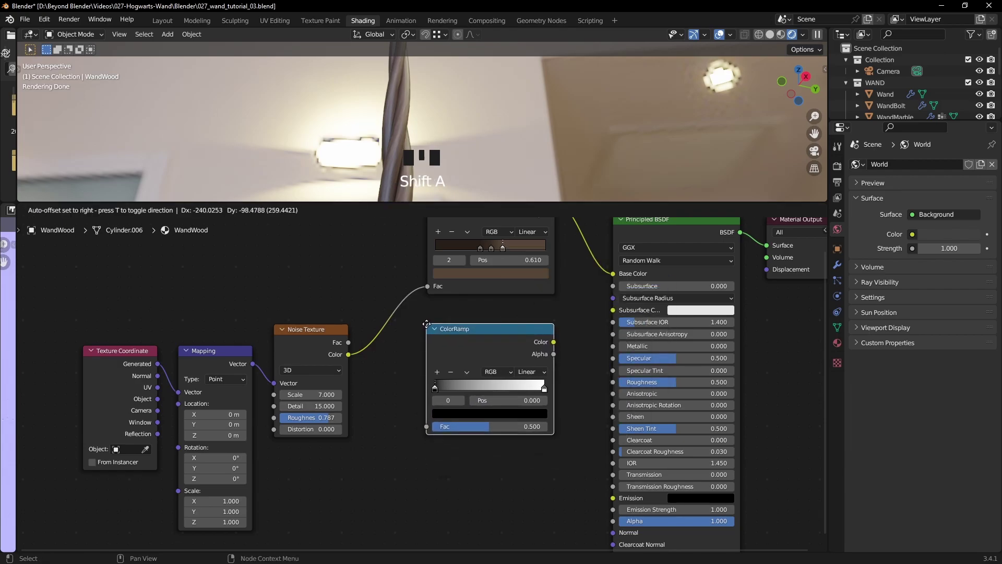
click(434, 370)
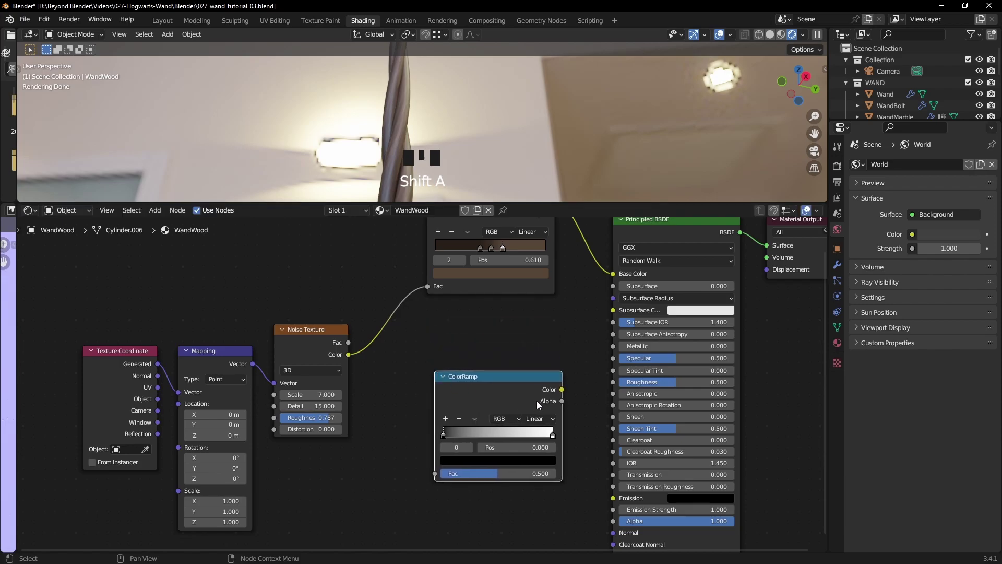
Connect the second ColorRamp's Color to the Principled BSDF's Roughness and the Noise Texture's Color to that ramp's Fac
drag(562, 390, 614, 383)
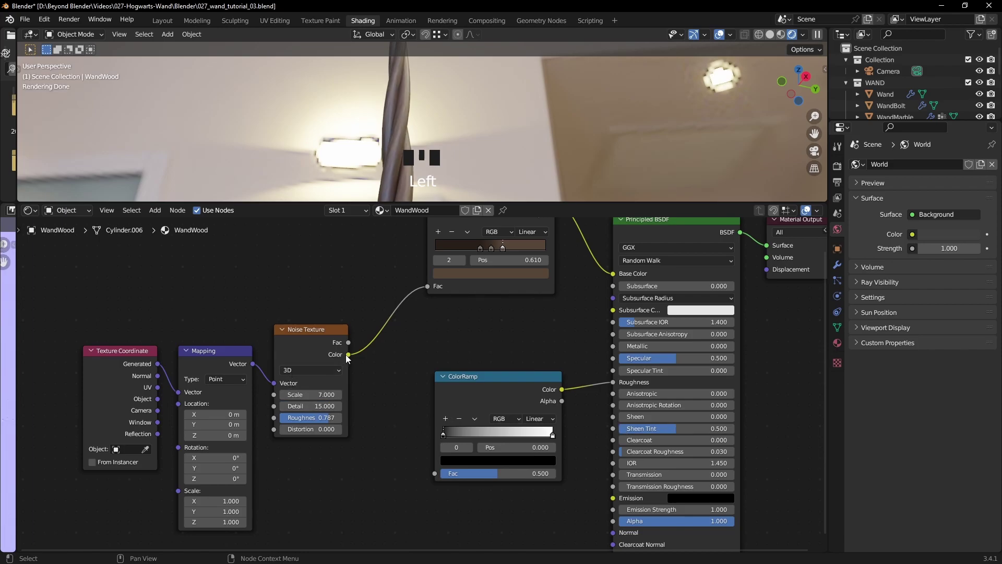
drag(348, 354, 385, 359)
drag(421, 463, 433, 475)
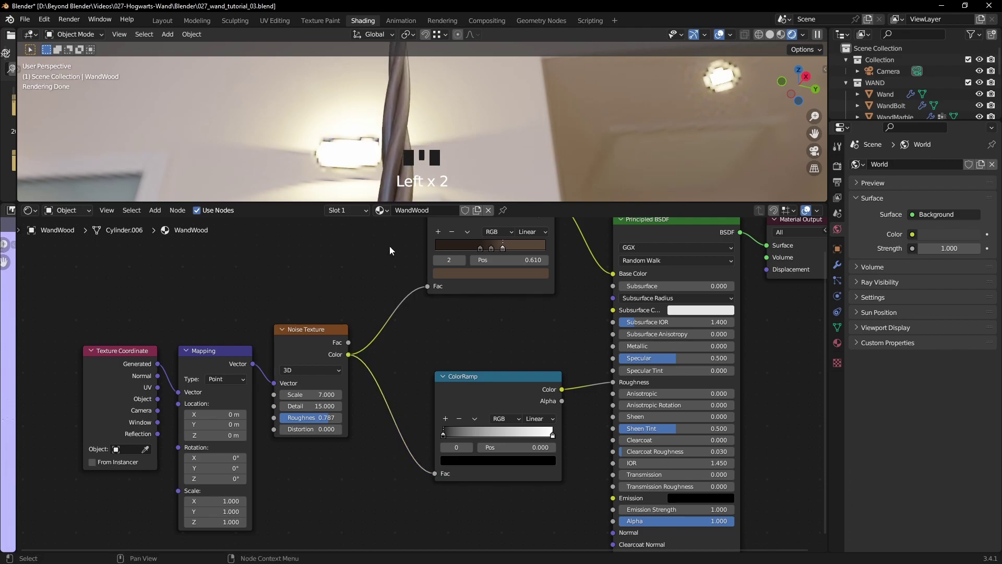
Preview the Roughness ColorRamp's output on the wand and compare it with the full Principled BSDF shading
scroll(395, 172, up, 3)
ctrl+shift+click(490, 380)
scroll(378, 139, up, 2)
scroll(378, 140, up, 1)
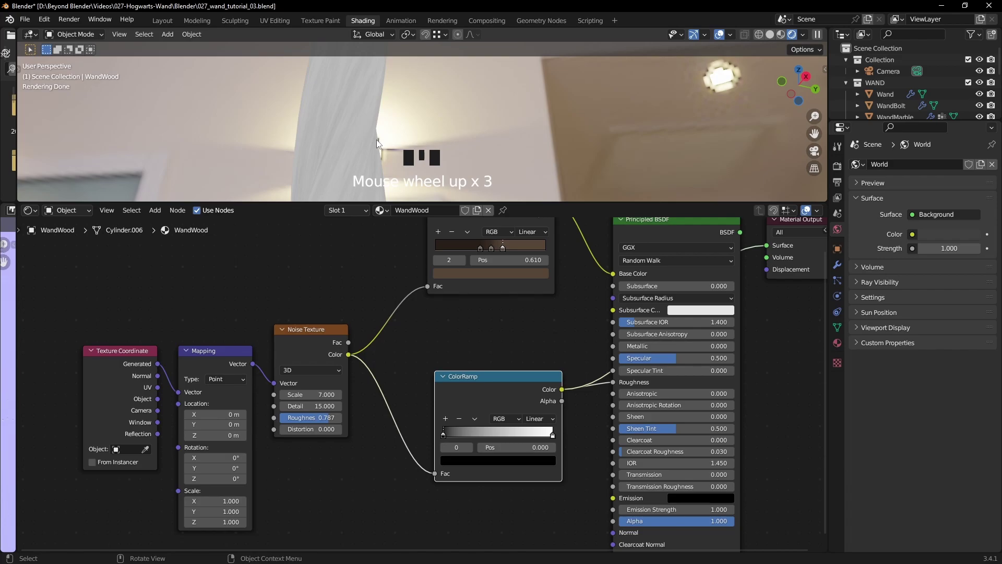
ctrl+shift+click(668, 222)
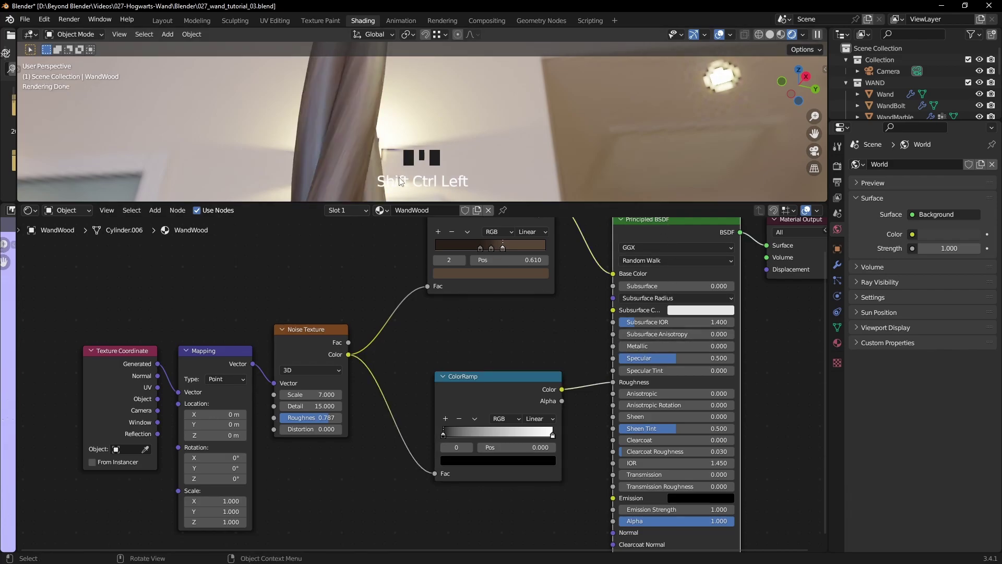
ctrl+shift+click(470, 377)
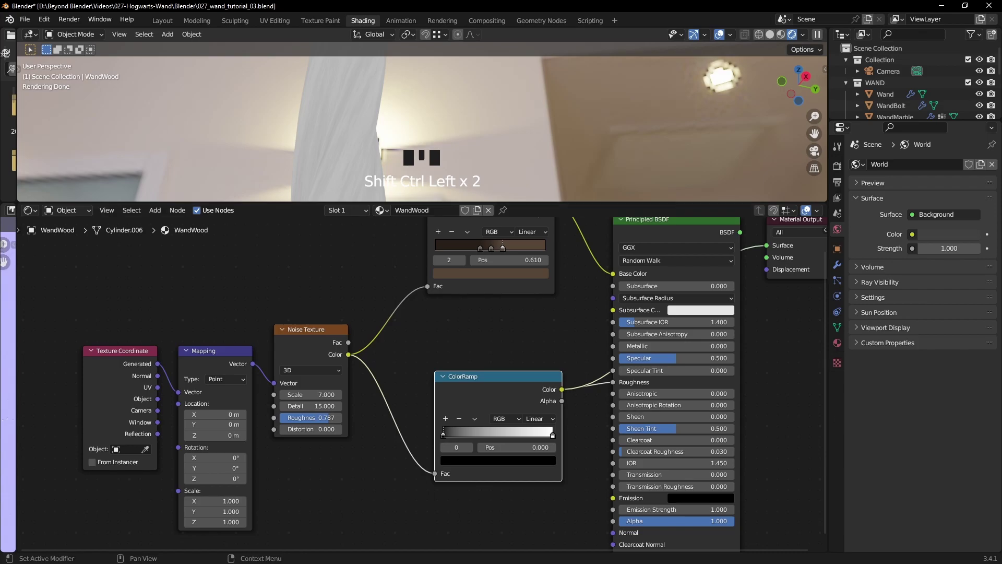
Copy the first Roughness color from the Notepad notes and set the Roughness ramp's first stop color to 949494
key(alt+Tab)
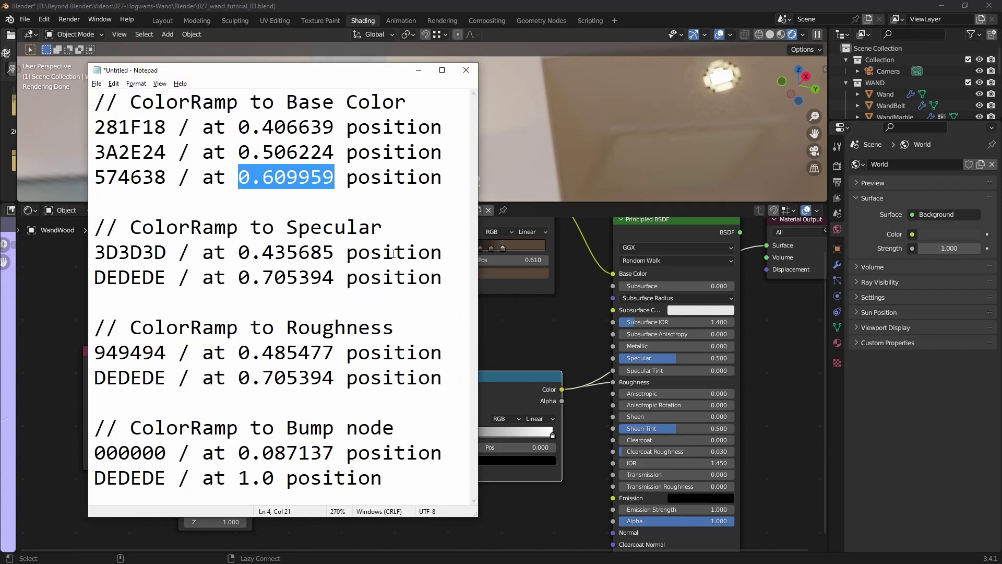
drag(398, 331, 125, 332)
click(97, 346)
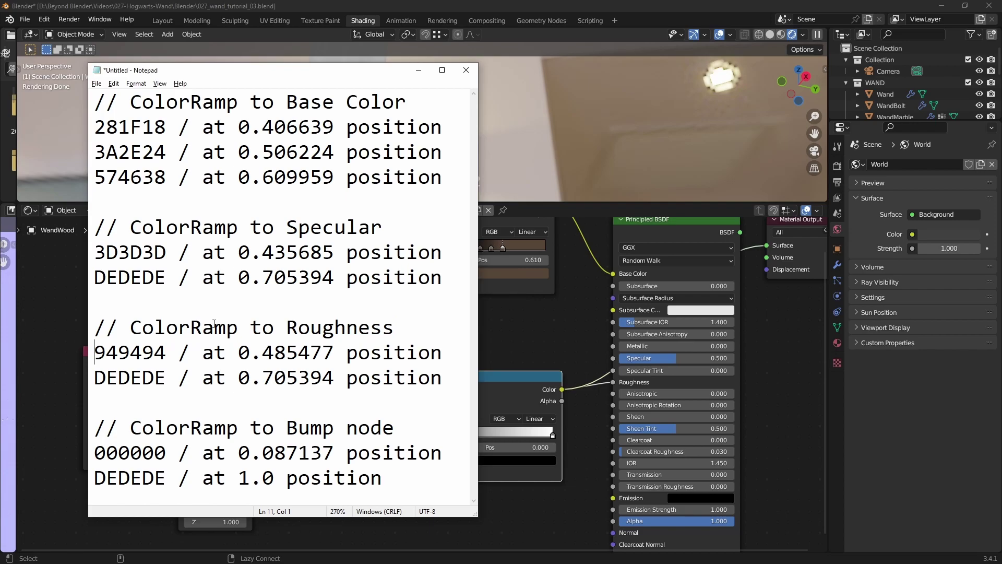
double_click(131, 351)
click(165, 353)
shift+click(92, 356)
key(ctrl+c)
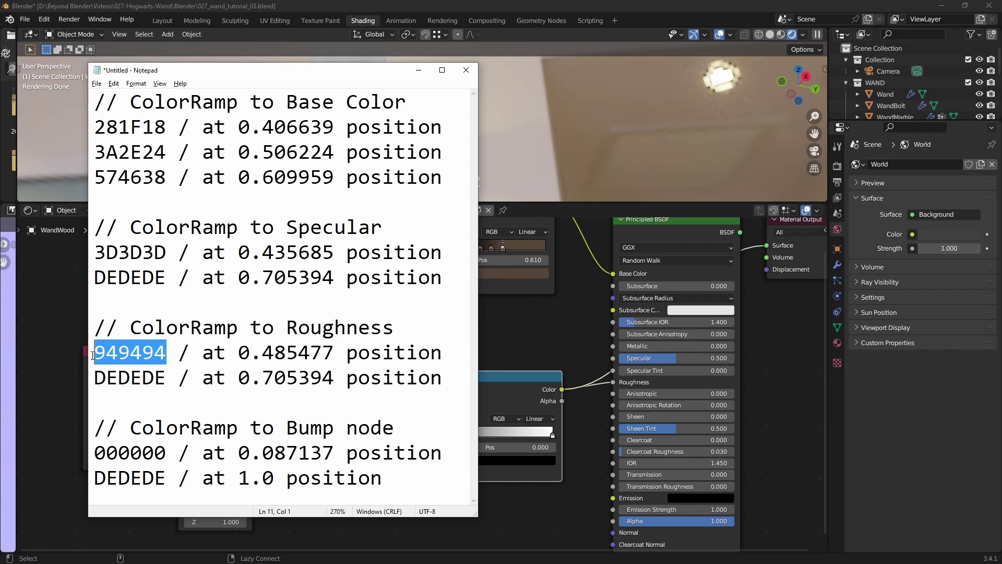
click(582, 363)
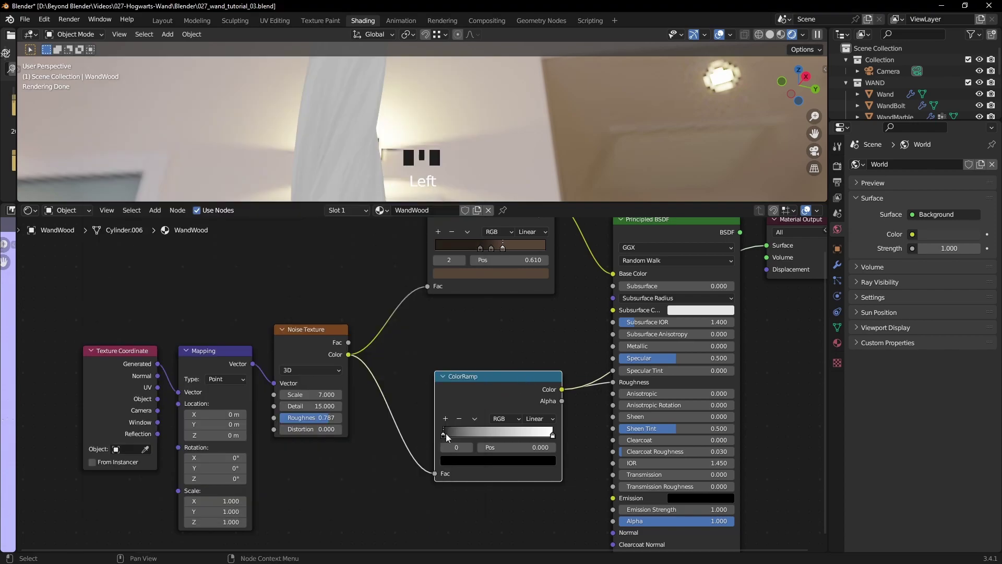
click(458, 462)
key(ctrl+v)
key(Return)
Set the position of the Roughness ramp's first stop to 0.485477, copied from the notes
key(alt+Tab)
drag(239, 353, 331, 354)
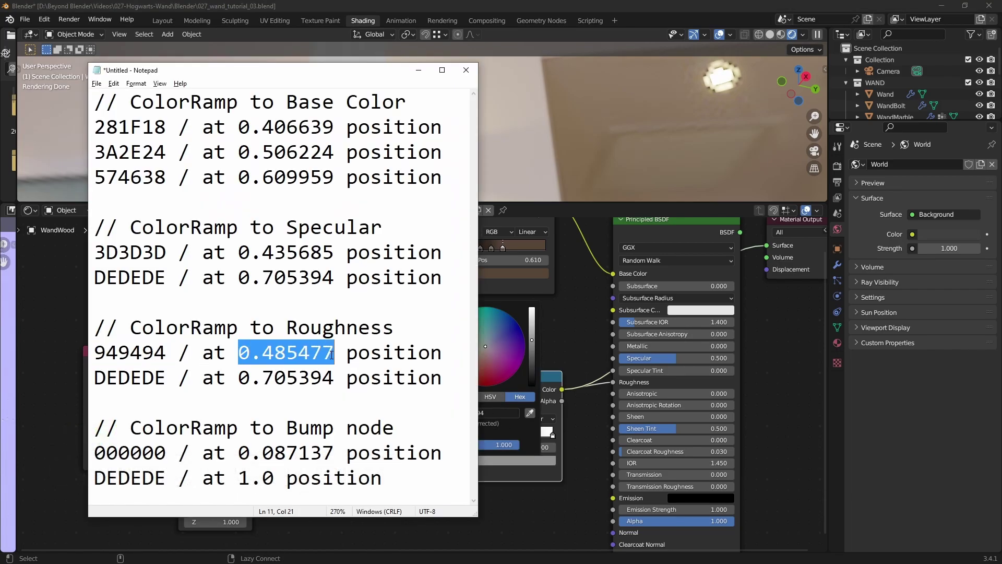
click(521, 418)
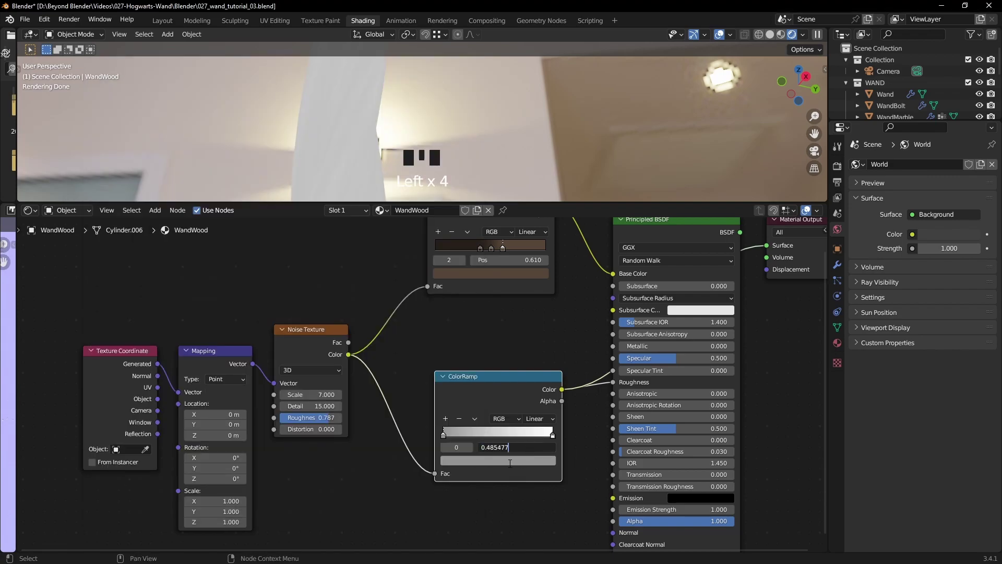
key(Return)
Set the Roughness ramp's second stop color to DEDEDE and copy its position value 0.705394 from the notes
key(alt+Tab)
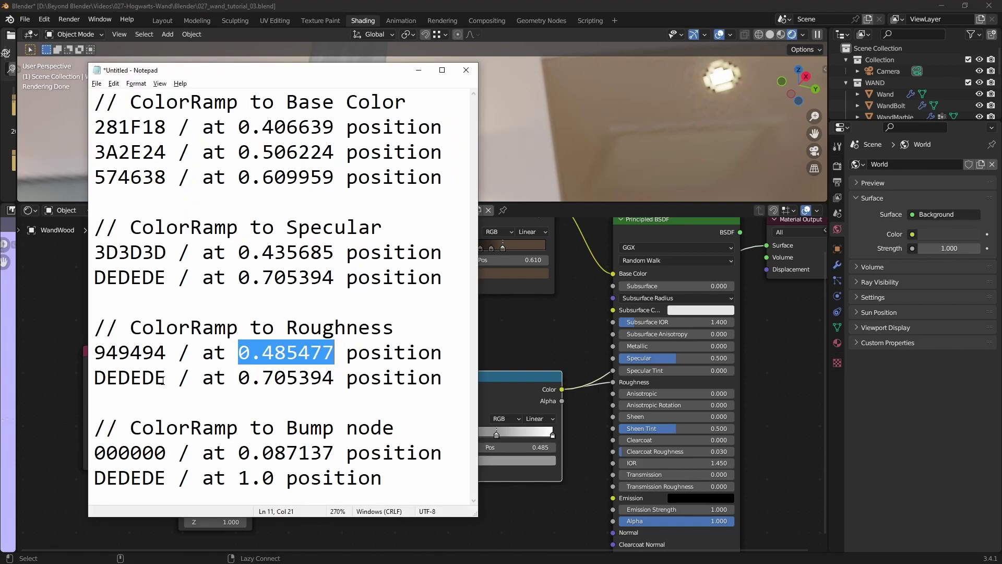
drag(165, 379, 88, 383)
key(ctrl+c)
click(518, 474)
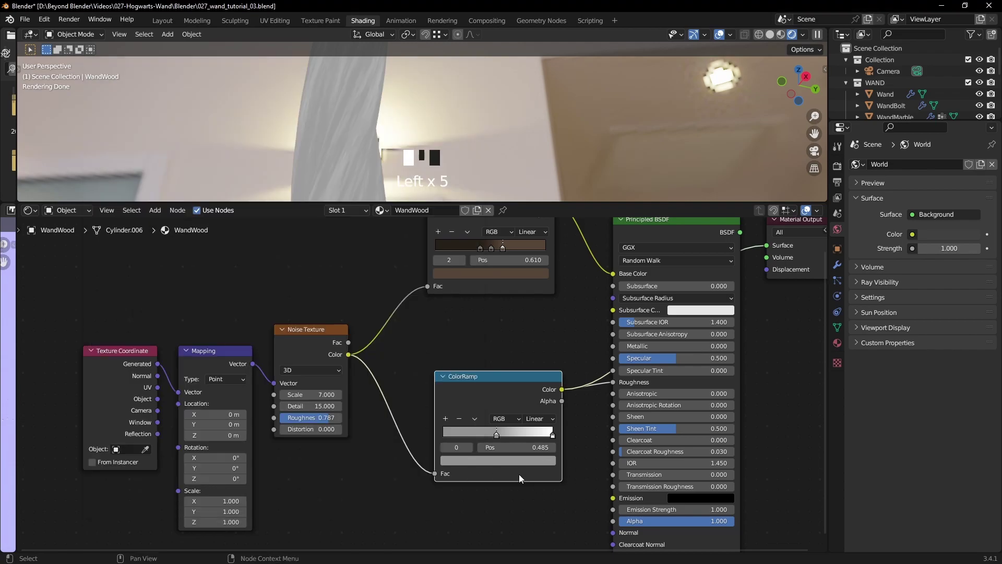
click(553, 434)
click(539, 459)
key(ctrl+v)
key(Return)
key(alt+Tab)
drag(240, 379, 331, 379)
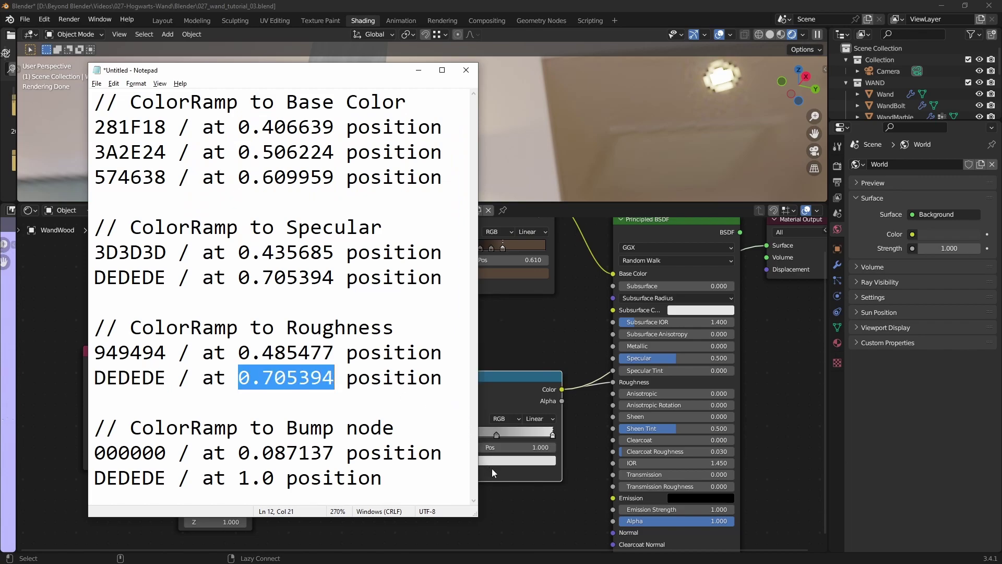
click(493, 468)
click(494, 465)
click(468, 413)
text(000000)
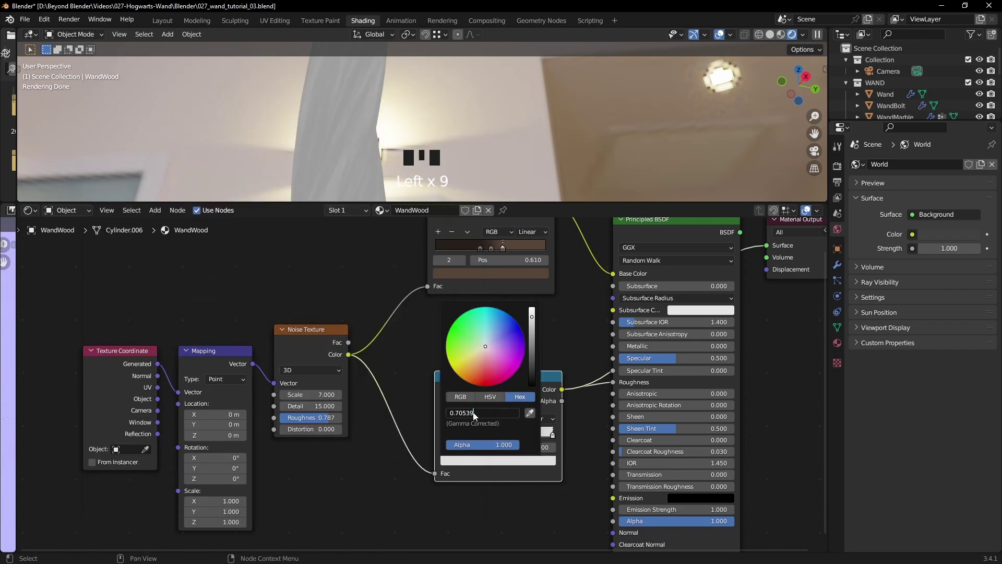
click(472, 412)
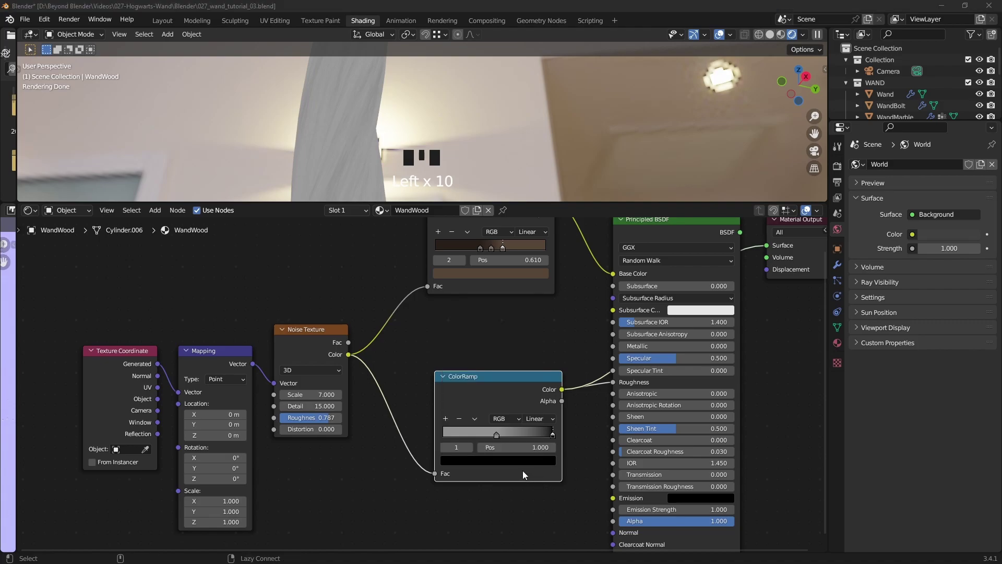
Set the position of the Roughness ramp's second stop to 0.705394
key(alt+Tab)
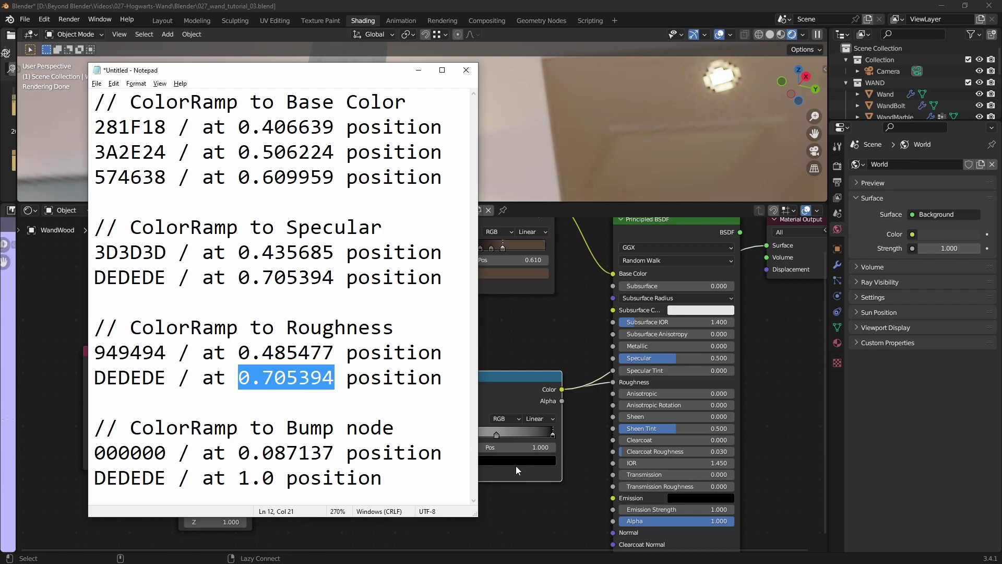
click(525, 446)
text(0.705)
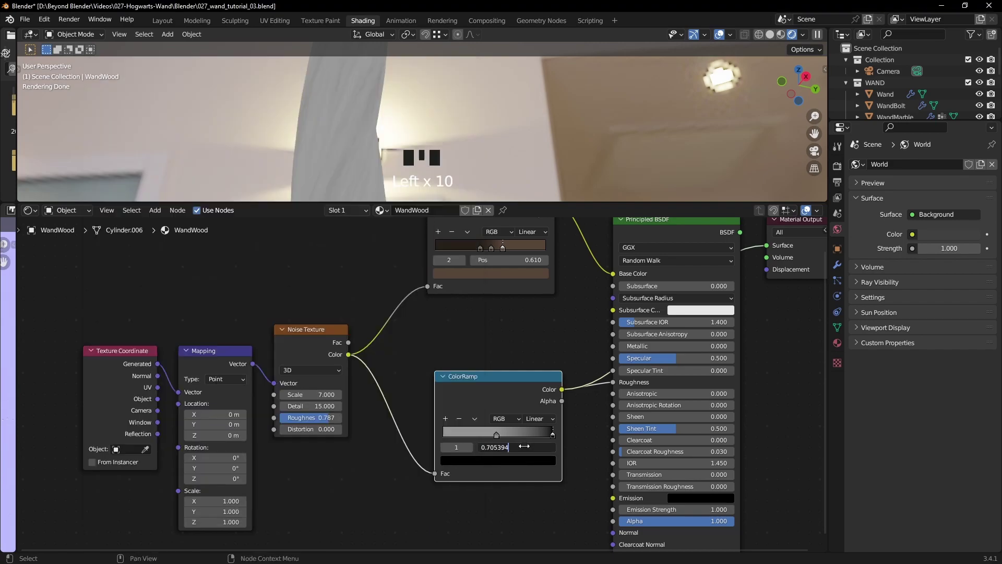
click(520, 436)
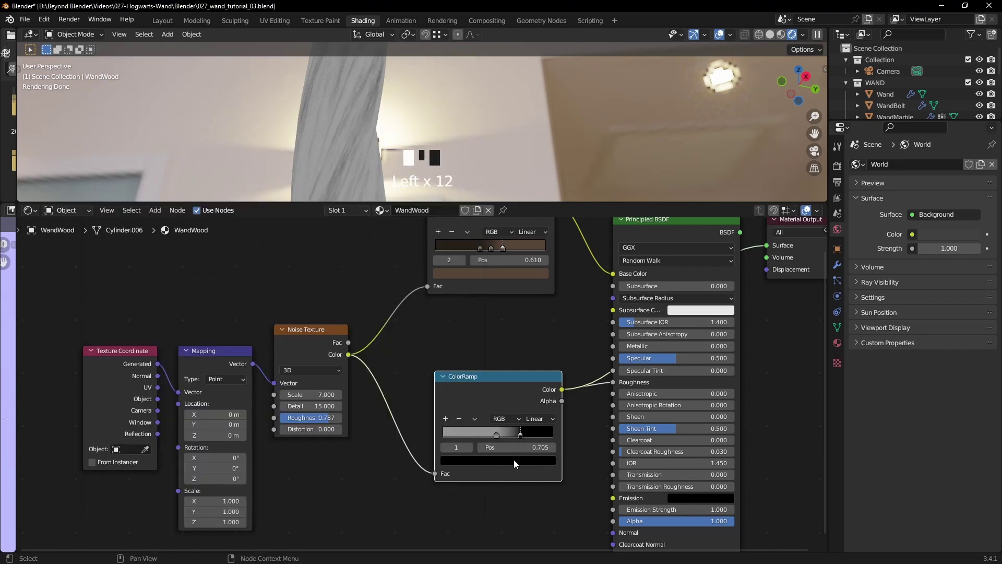
Restore the Roughness ramp's second stop color to DEDEDE and reconnect the Principled BSDF to the Material Output
click(514, 459)
text(DEDEDE)
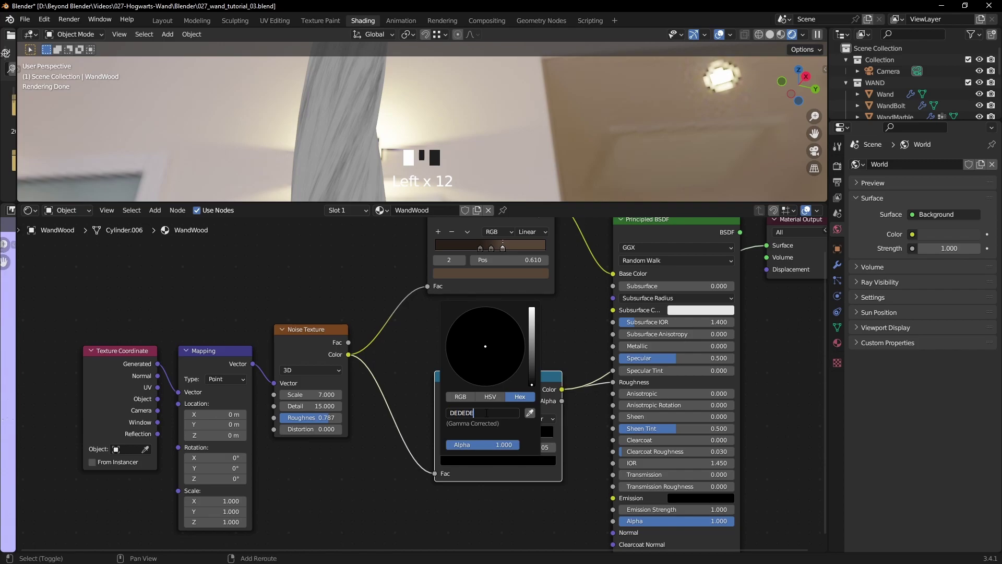
key(Return)
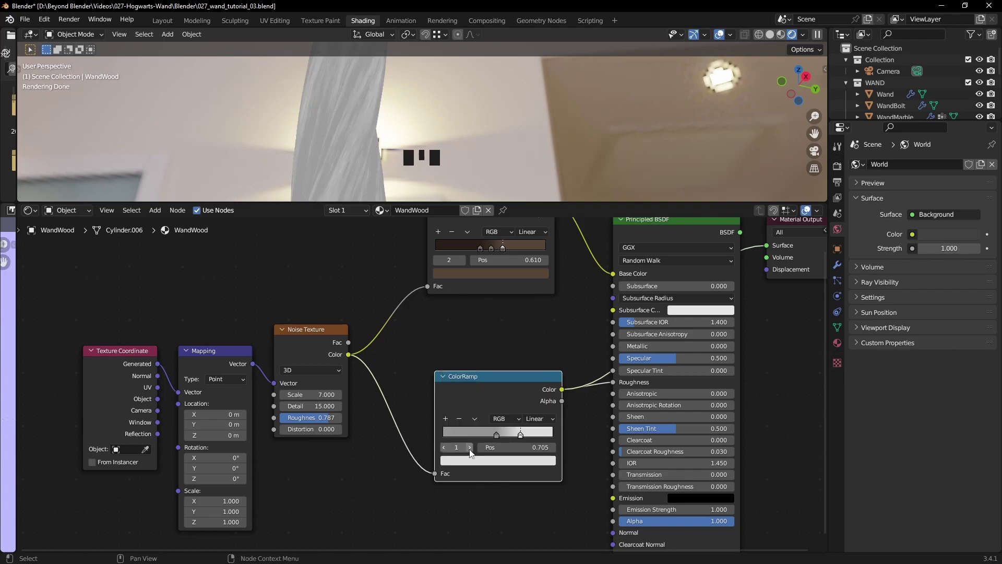
ctrl+shift+click(683, 230)
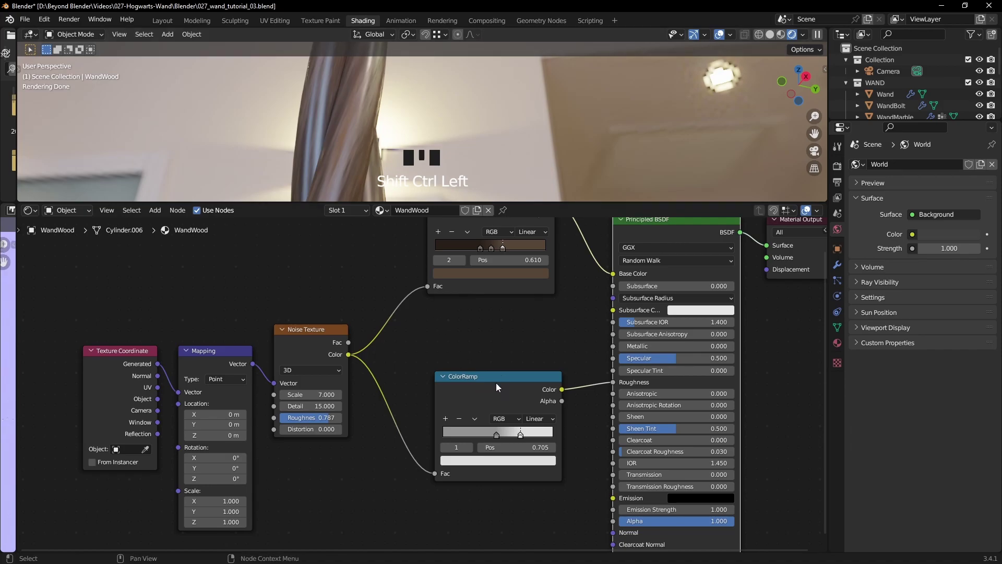
Move the Roughness ramp down and place a duplicate of it in the gap below the Base Color ramp
key(alt+Tab)
click(322, 227)
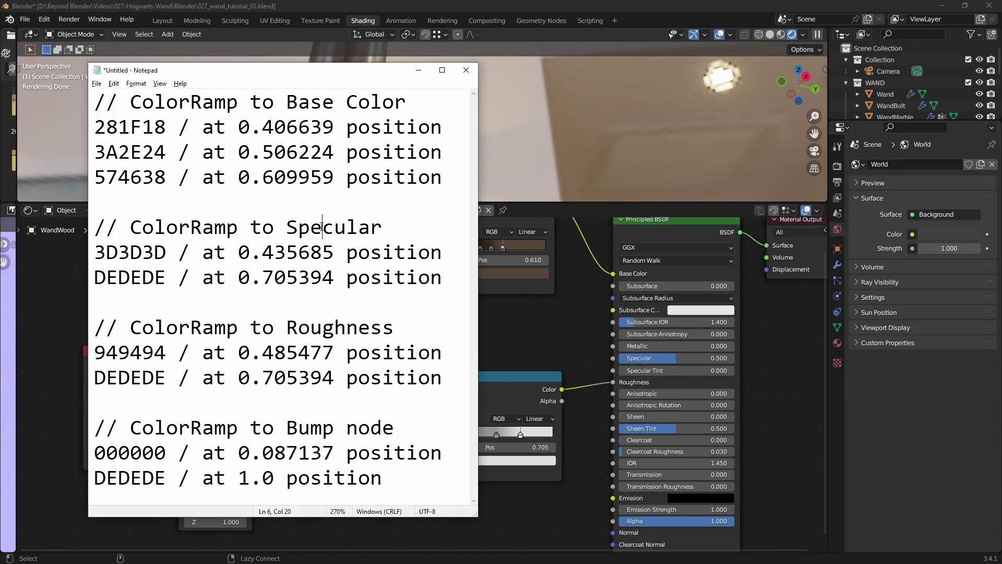
click(537, 353)
drag(512, 377, 506, 425)
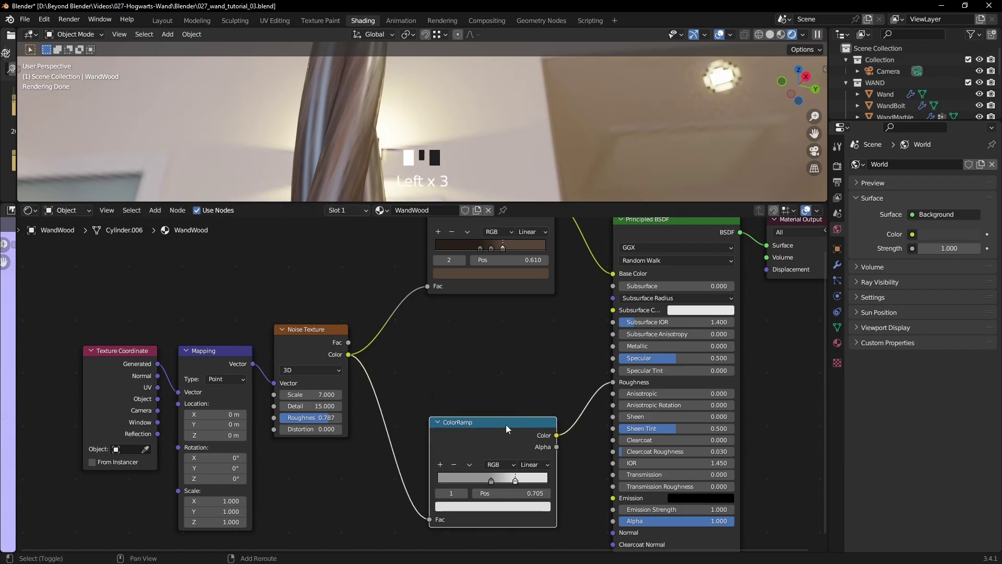
key(shift+d)
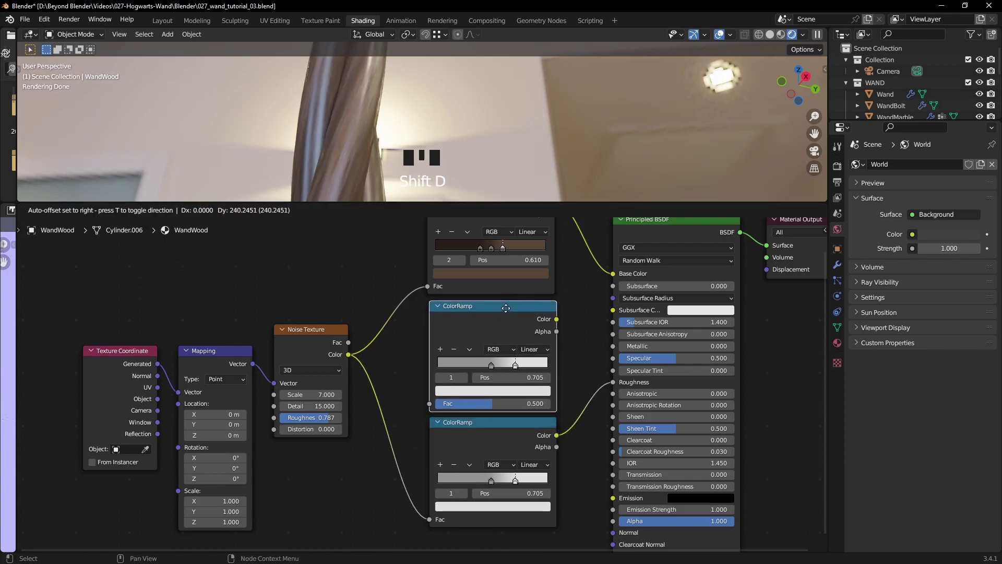
click(506, 308)
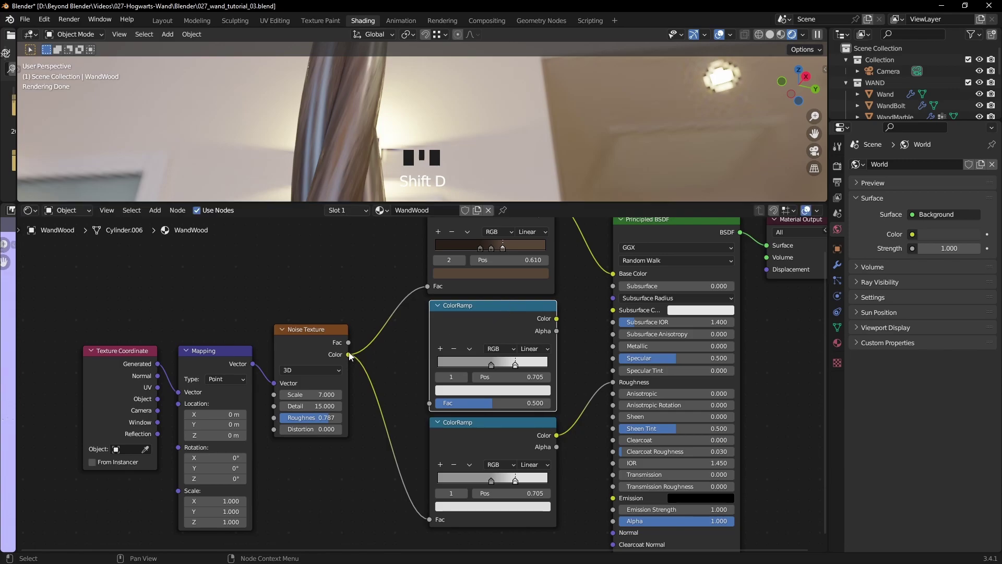
Connect the Noise Texture's Fac to the duplicated ramp's Fac and that ramp's Color to the Principled BSDF's Specular
drag(349, 340, 429, 403)
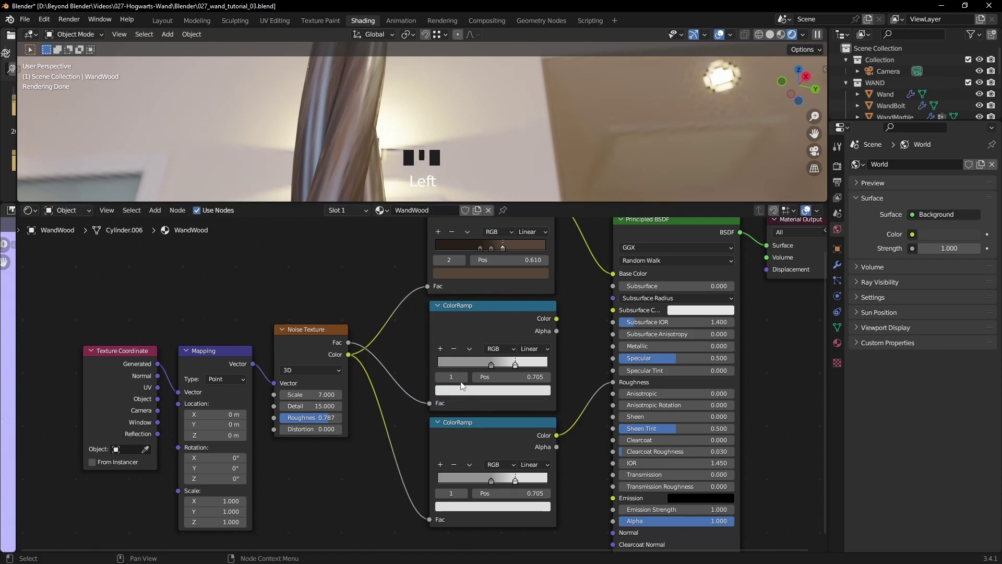
key(alt+Tab)
drag(334, 228, 86, 254)
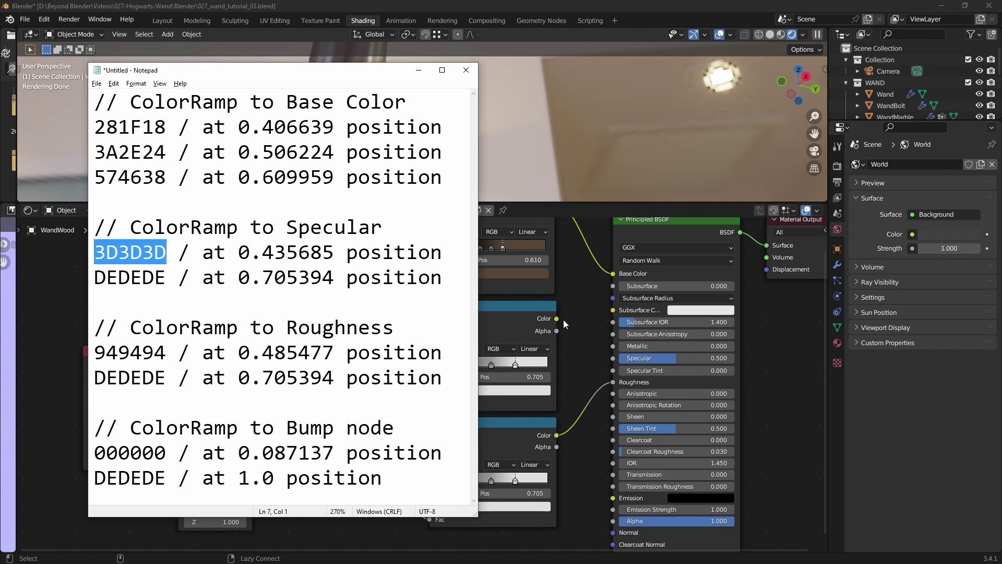
click(519, 305)
drag(556, 318, 613, 359)
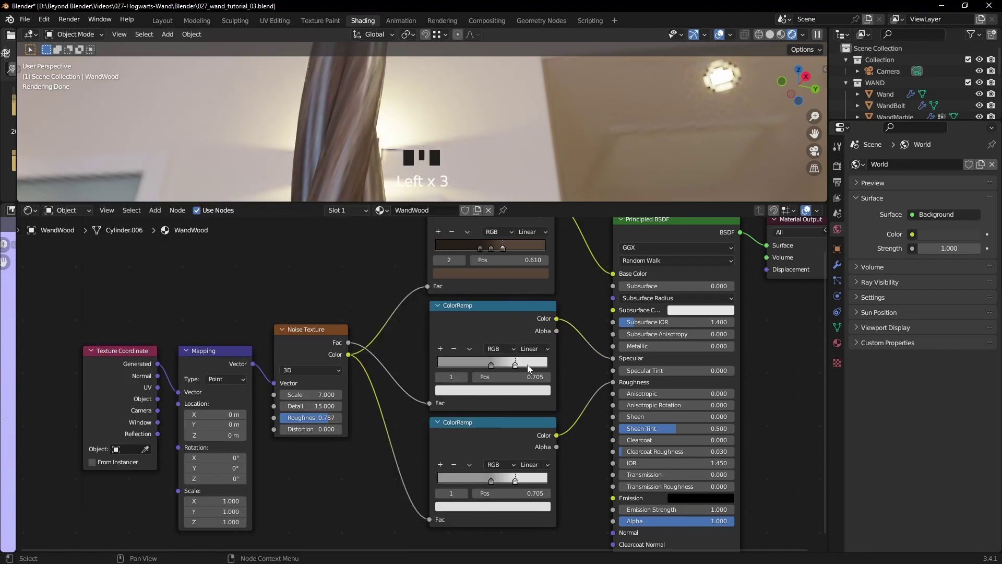
Set the Specular ramp's first stop to color 3D3D3D at position 0.435685, using the values from the notes
click(492, 365)
click(501, 388)
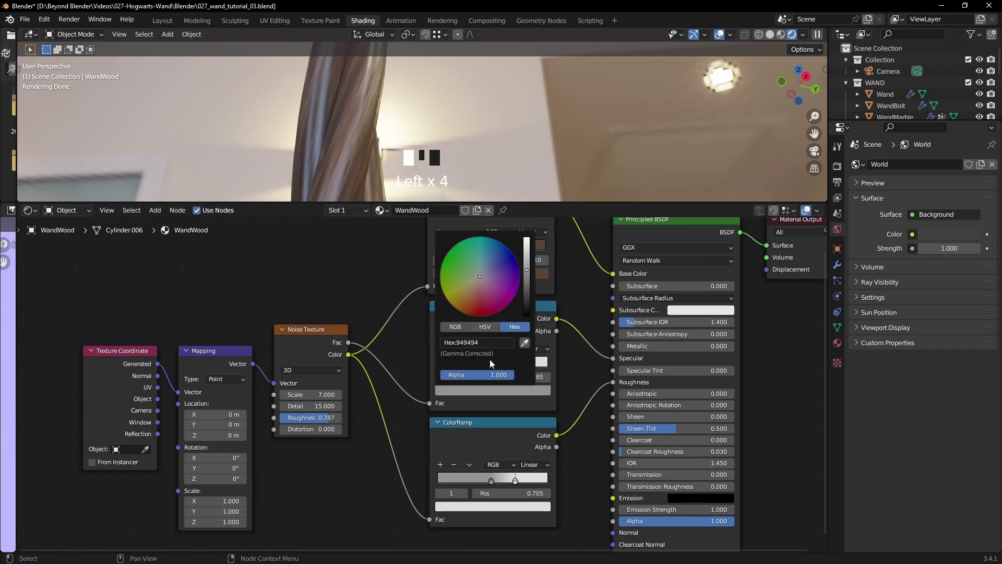
key(alt+Tab)
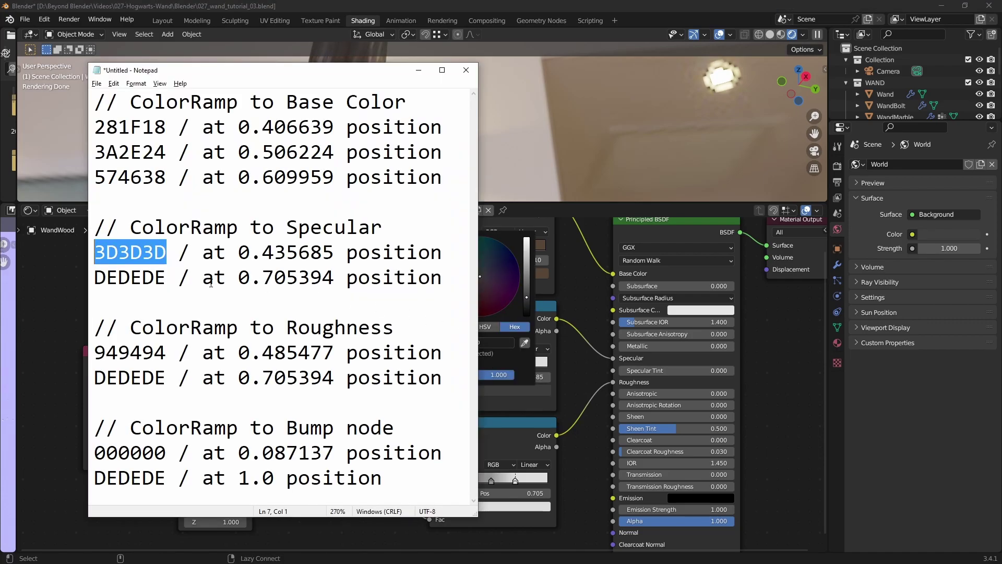
drag(239, 253, 335, 255)
key(ctrl+c)
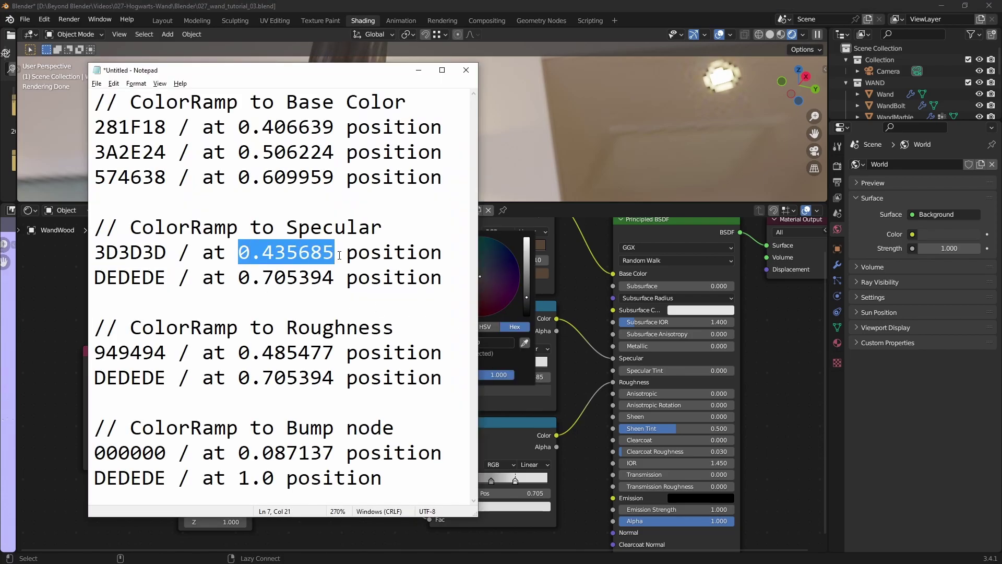
key(alt+Tab)
double_click(511, 377)
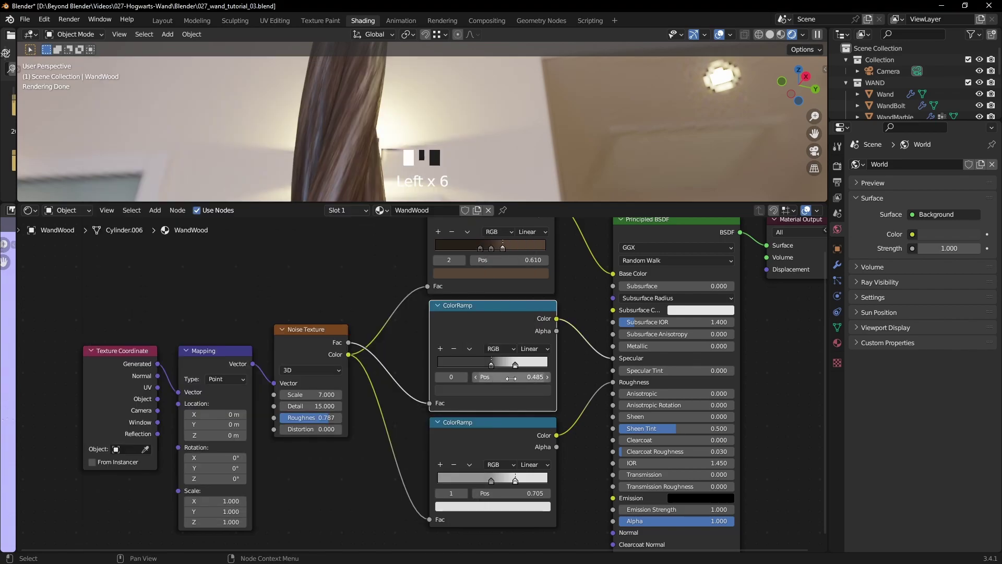
key(ctrl+v)
key(Return)
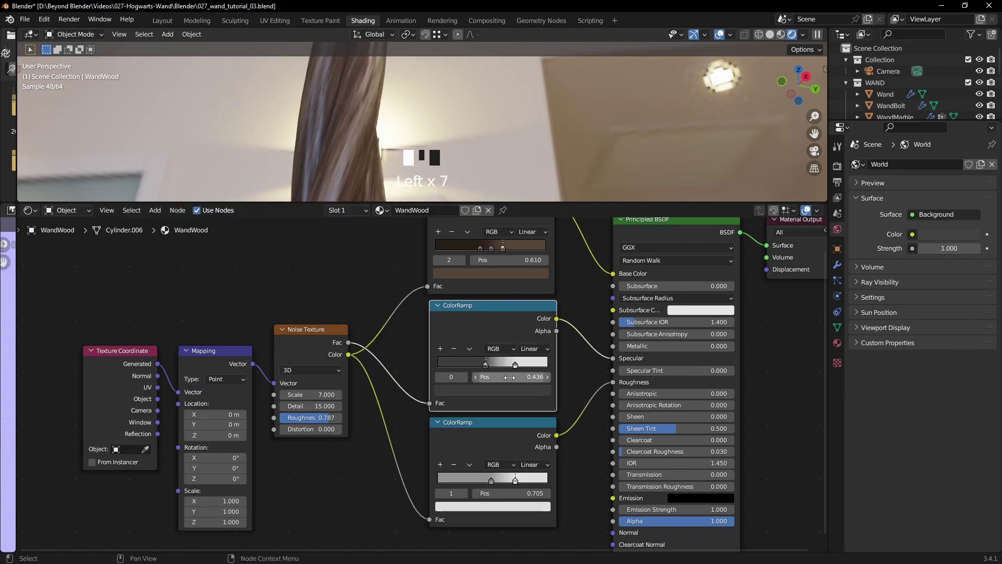
Set the Specular ramp's second stop to color DEDEDE at position 0.705394, using the values from the notes
key(alt+Tab)
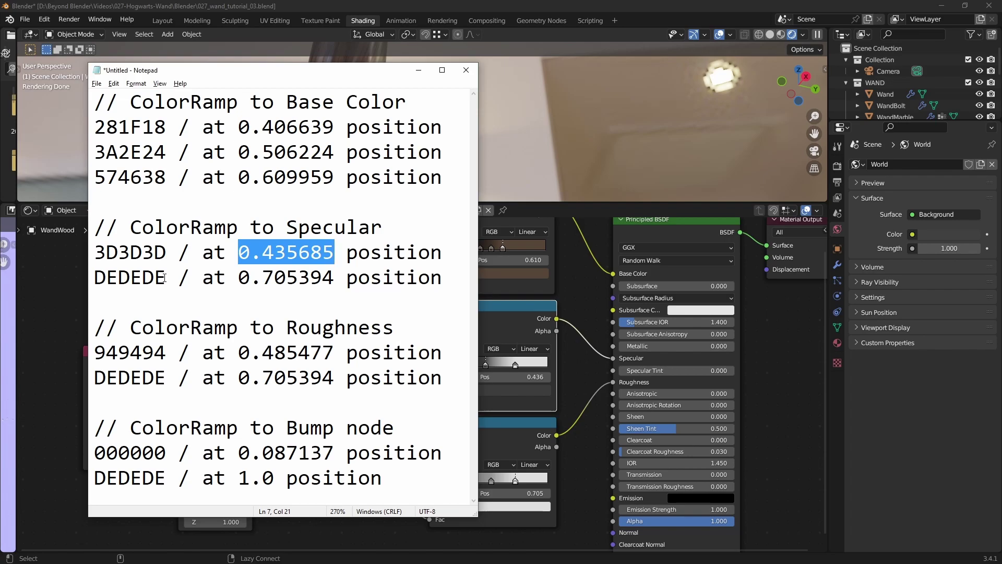
drag(166, 277, 88, 279)
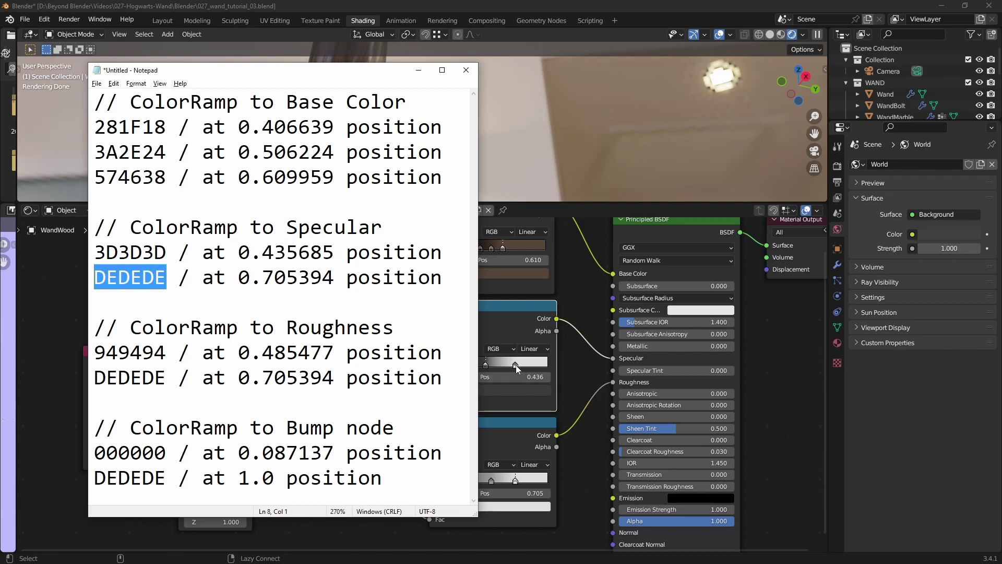
key(alt+Tab)
click(484, 391)
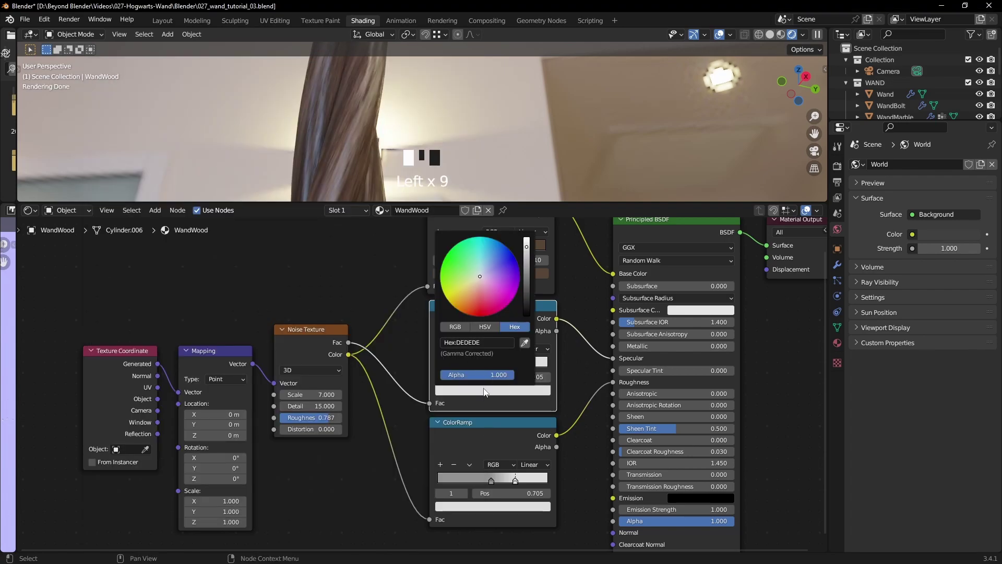
key(alt+Tab)
drag(237, 280, 335, 279)
key(ctrl+c)
key(alt+Tab)
double_click(515, 377)
key(ctrl+v)
click(516, 375)
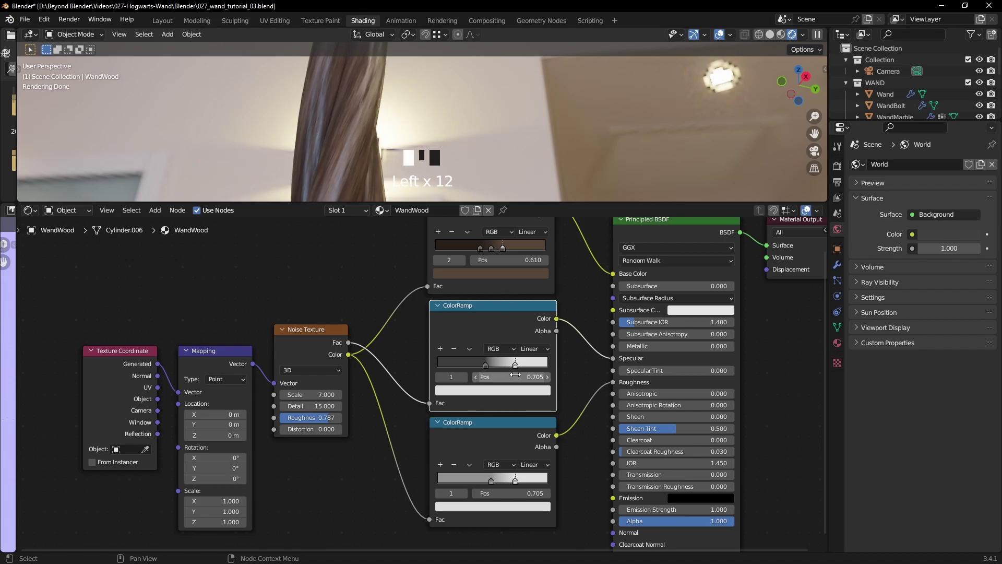
Mute and unmute the Specular ramp to compare its effect on the wand's wood
click(484, 306)
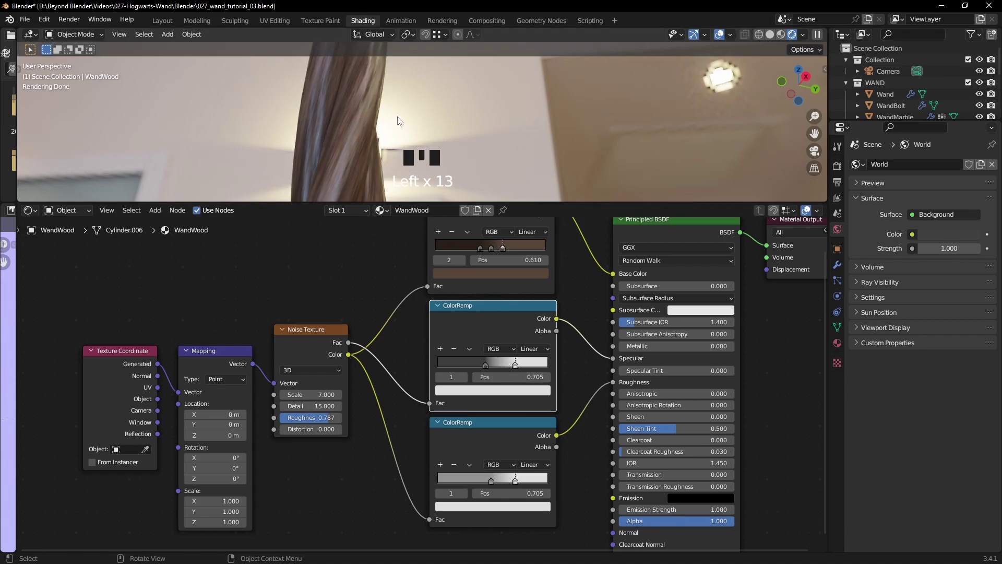
click(400, 121)
click(484, 307)
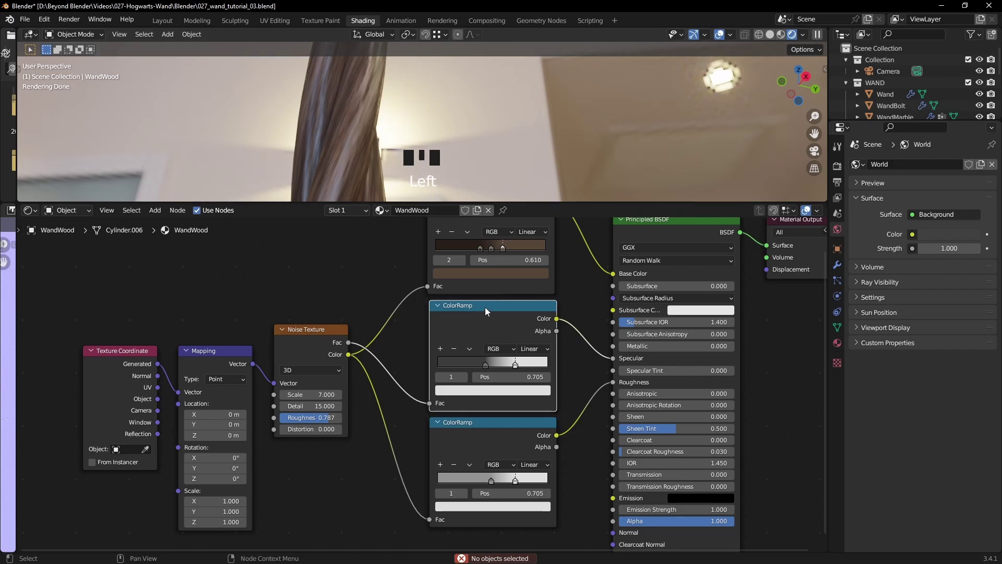
key(m)
key(m)
key(m)
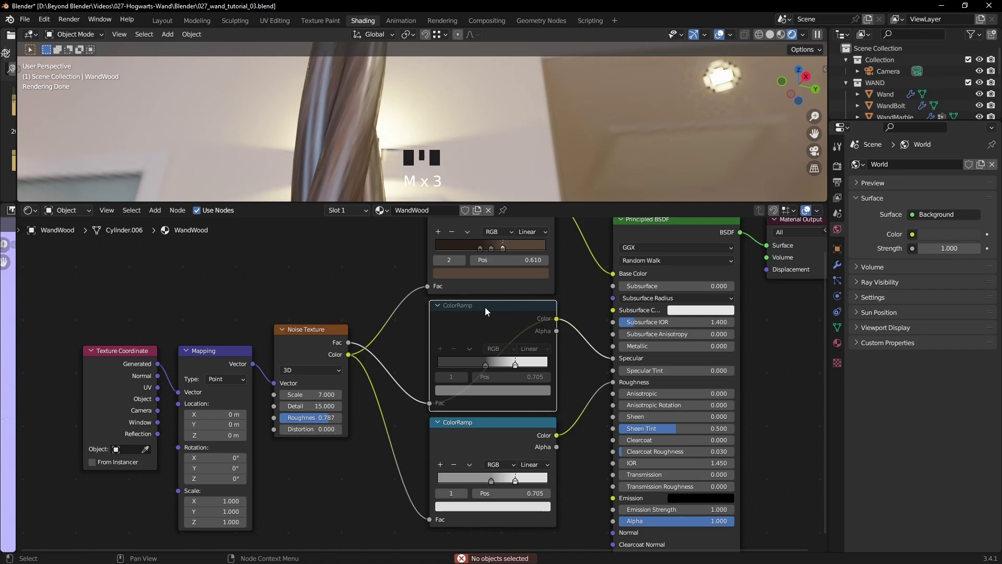
key(m)
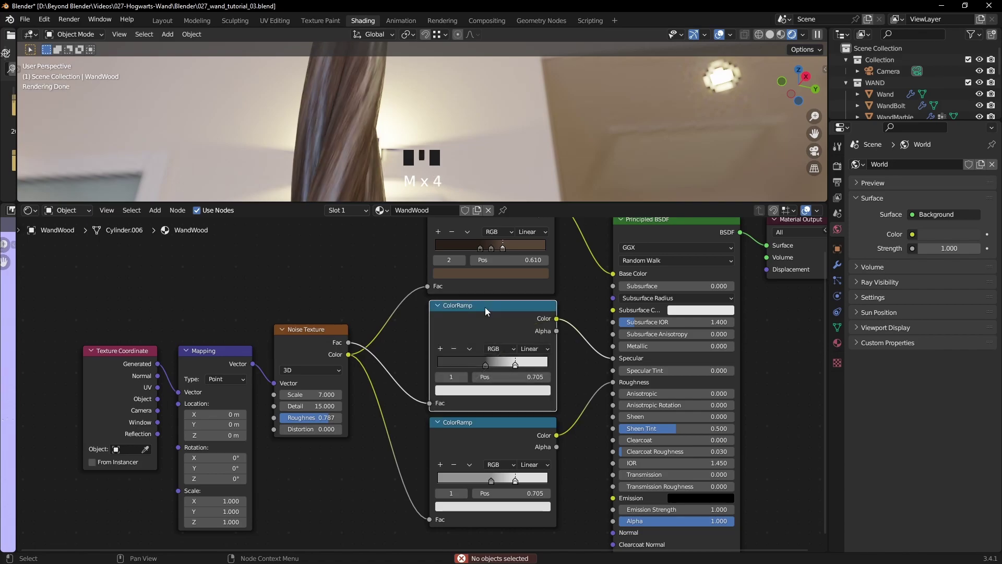
Add a Bump node below the Roughness ramp and connect its Normal to the Principled BSDF's Normal
key(alt+Tab)
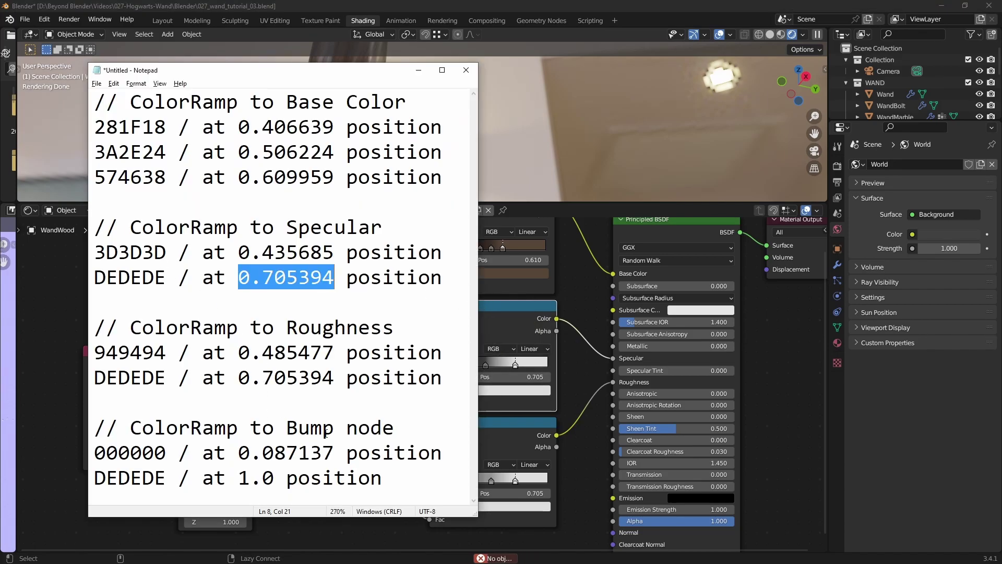
drag(394, 428, 96, 436)
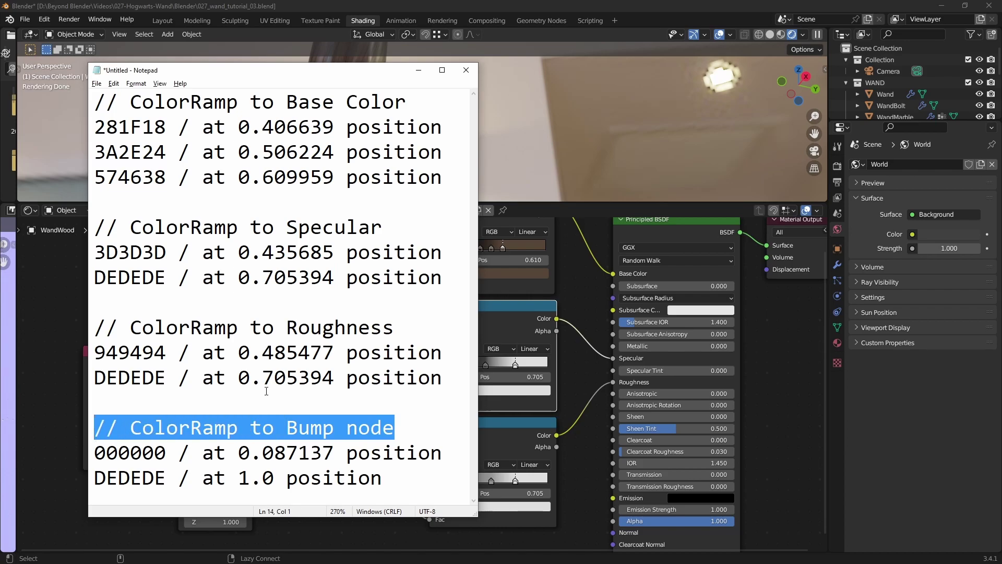
key(alt+Tab)
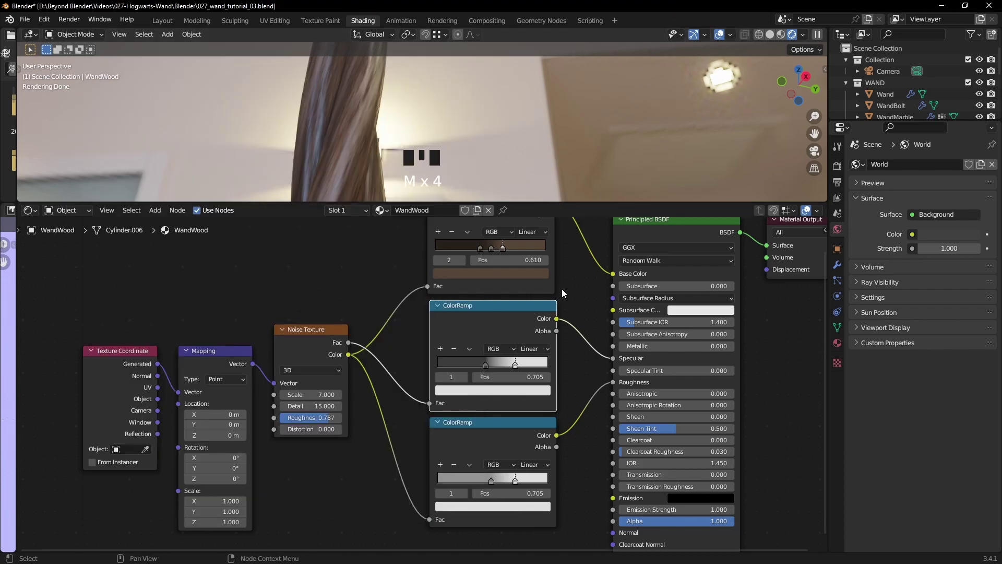
scroll(559, 298, down, 3)
middle_drag(656, 409, 648, 359)
scroll(625, 411, up, 3)
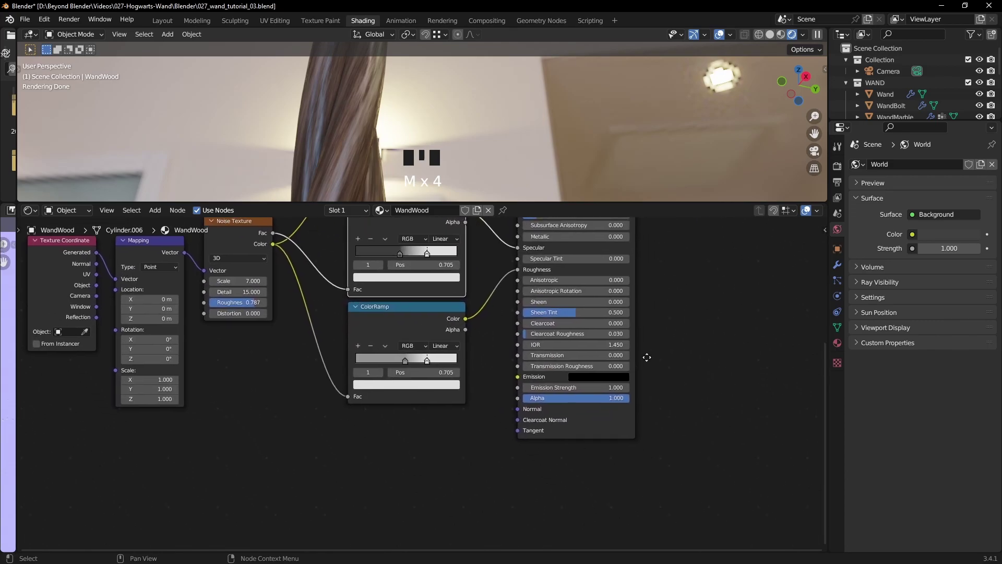
key(shift+a)
click(473, 464)
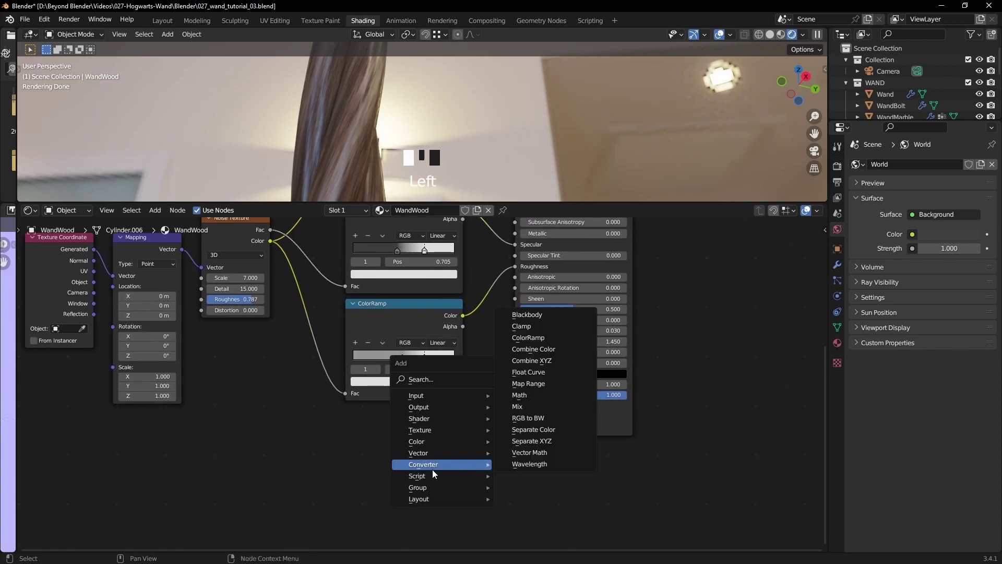
mouse_move(426, 449)
click(527, 360)
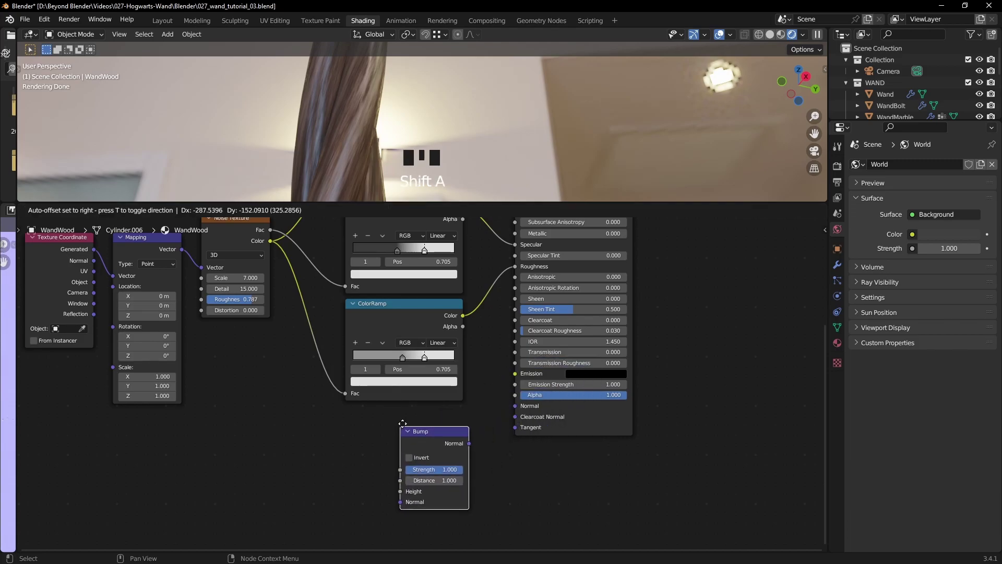
click(398, 416)
drag(465, 437, 515, 405)
middle_drag(567, 455, 607, 449)
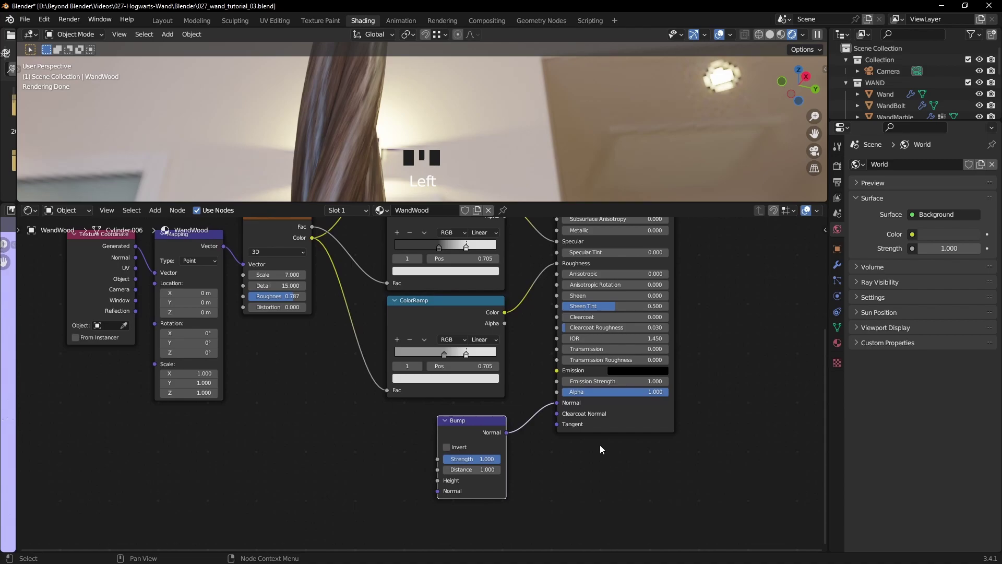
Connect the Noise Texture's Color to the Bump's Height and route the link through a reroute point level with the Height input
drag(311, 237, 440, 482)
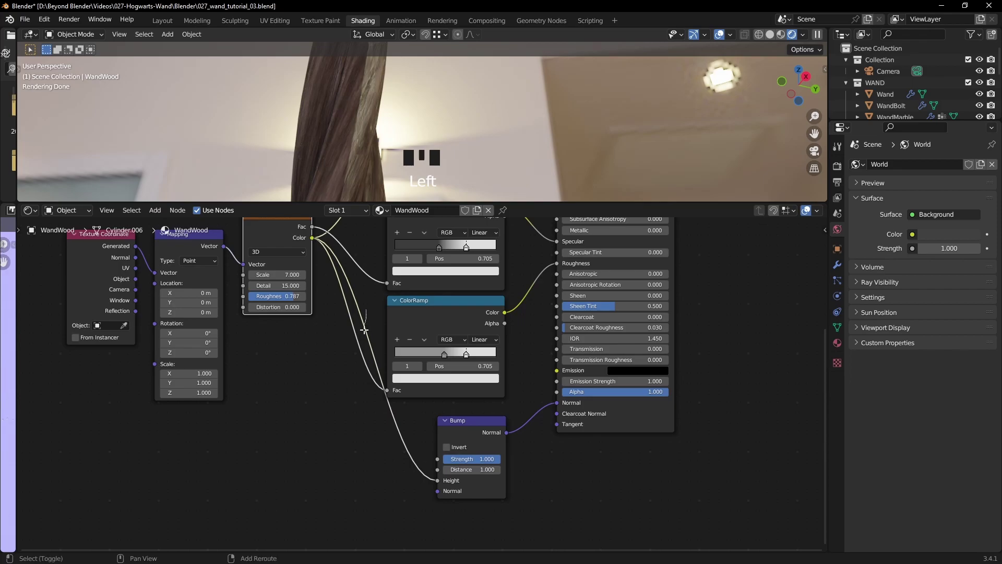
shift+right_drag(364, 329, 368, 339)
drag(366, 327, 356, 482)
click(366, 481)
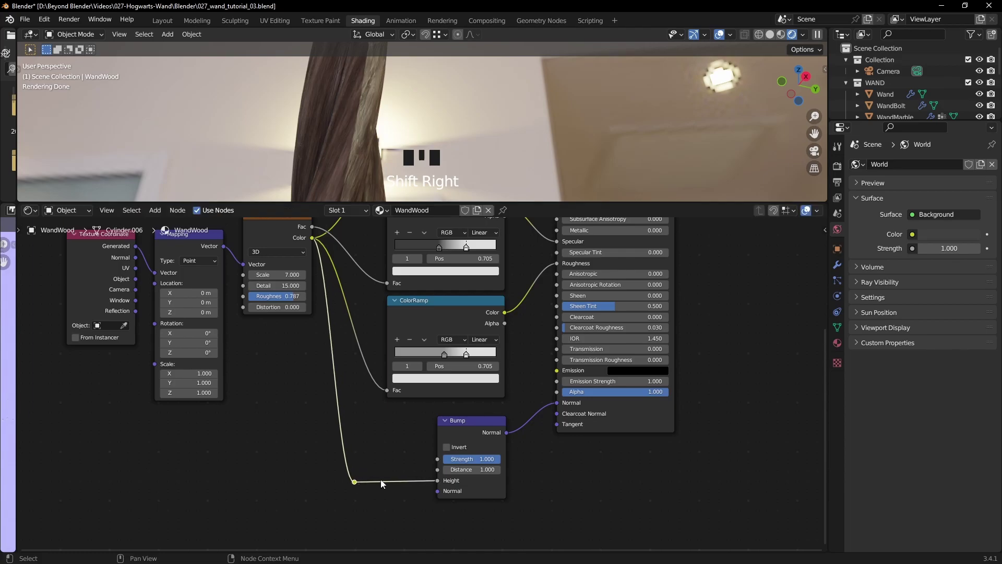
Move the Texture Coordinate, Mapping and Noise Texture nodes and the reroute point left to make room before the ramps
scroll(493, 455, down, 2)
click(660, 282)
drag(661, 282, 479, 382)
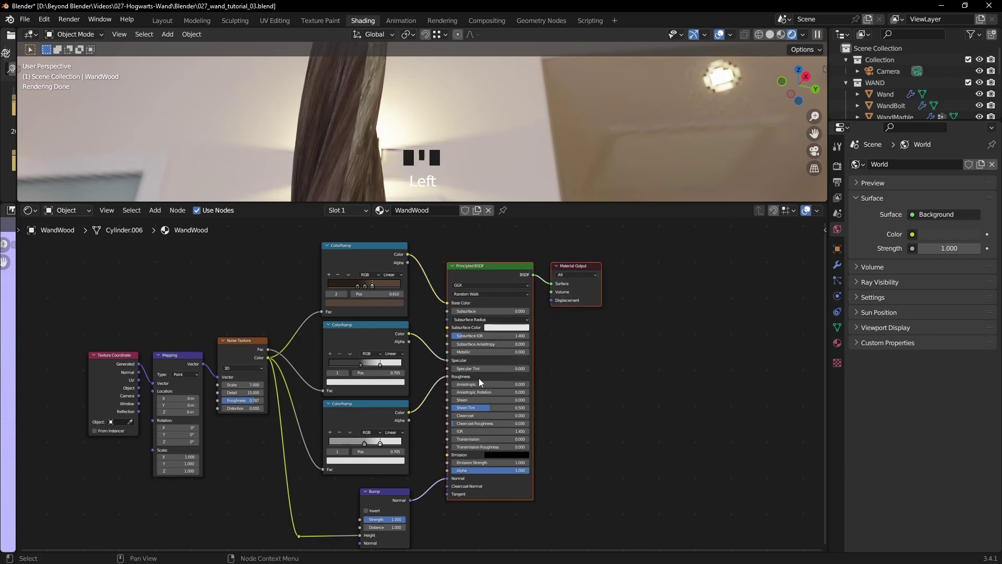
click(608, 394)
middle_drag(427, 409, 555, 396)
drag(188, 308, 412, 467)
key(g)
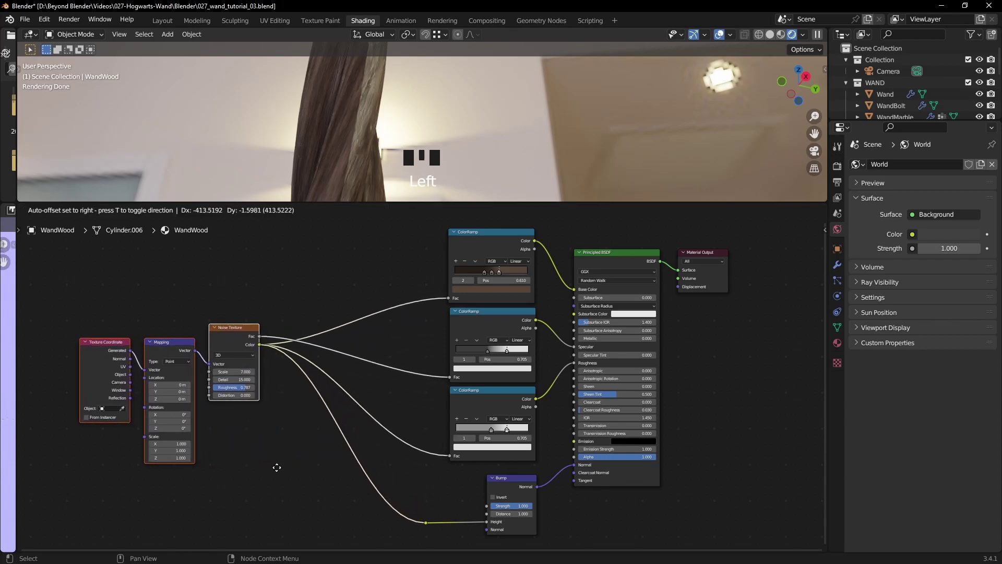
click(277, 465)
click(426, 522)
key(g)
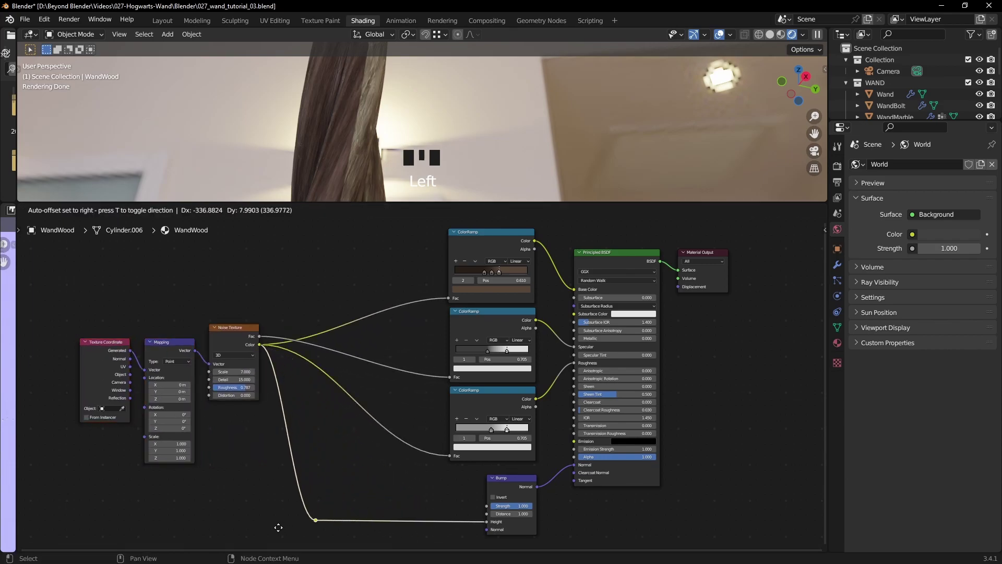
click(334, 510)
Insert a new ColorRamp into the link between the reroute point and the Bump's Height
scroll(594, 497, up, 3)
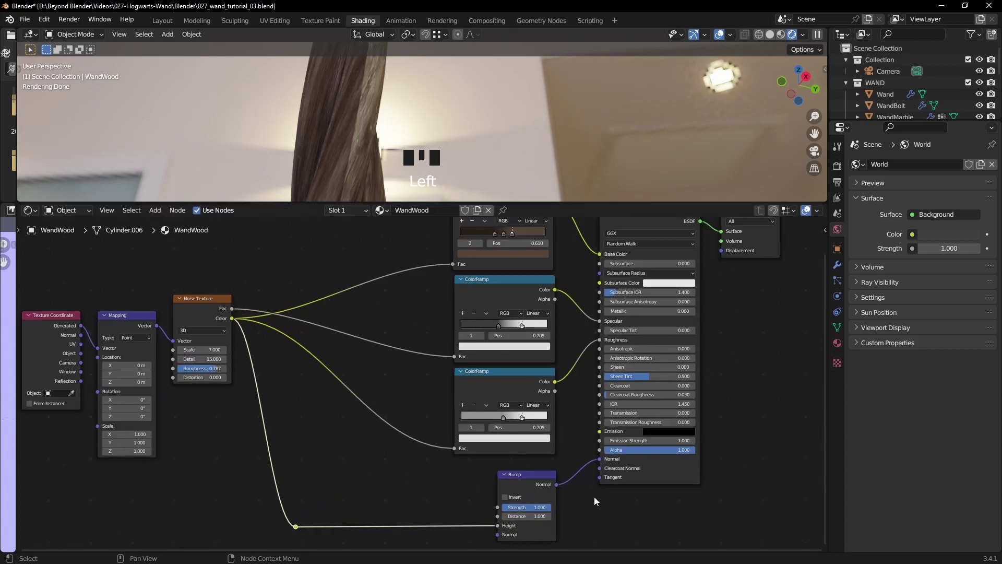
middle_drag(409, 511, 432, 424)
key(shift+a)
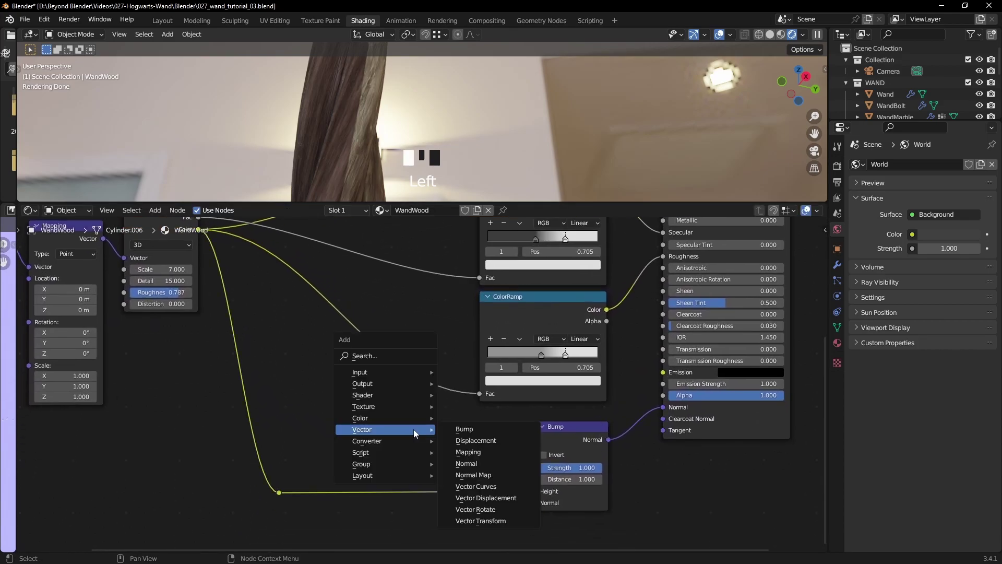
mouse_move(373, 440)
click(458, 314)
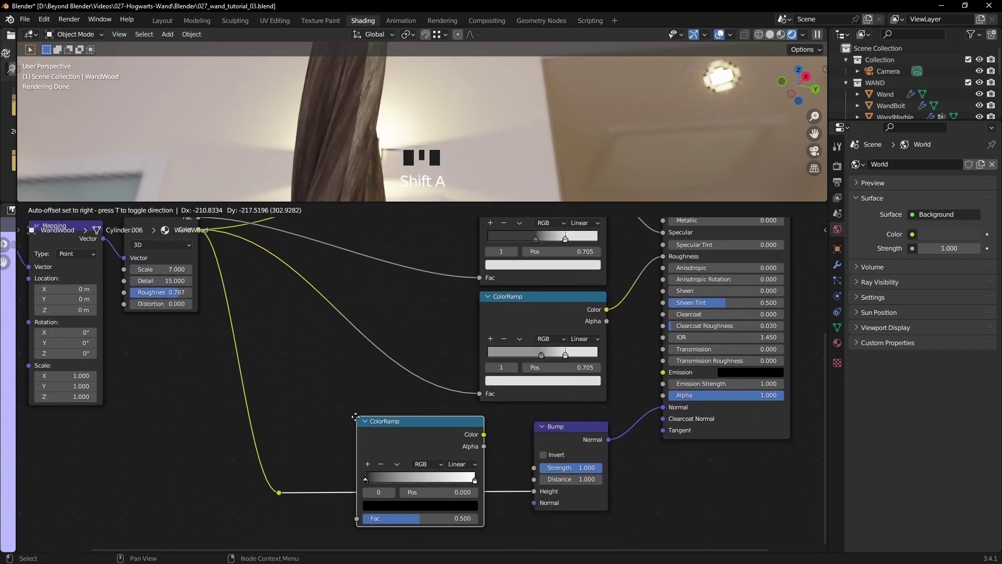
click(354, 422)
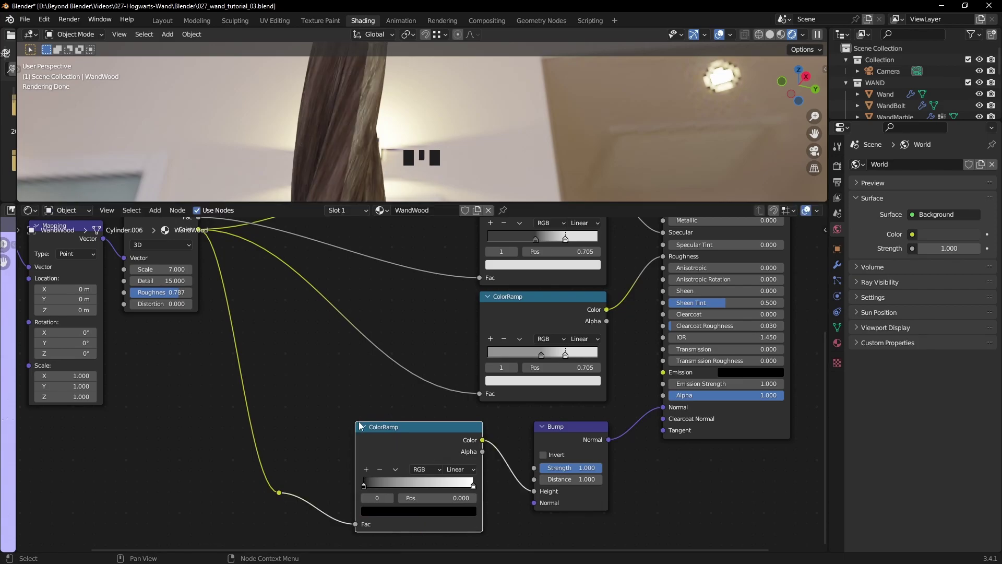
Delete the reroute point while keeping its link, and shift the Bump ramp slightly closer to the Bump node
click(280, 493)
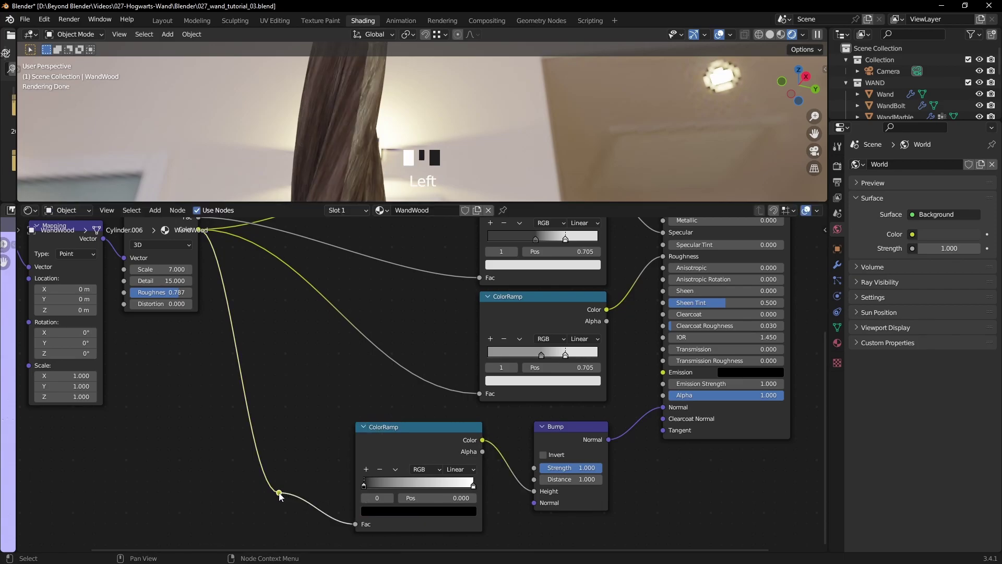
key(ctrl+Delete)
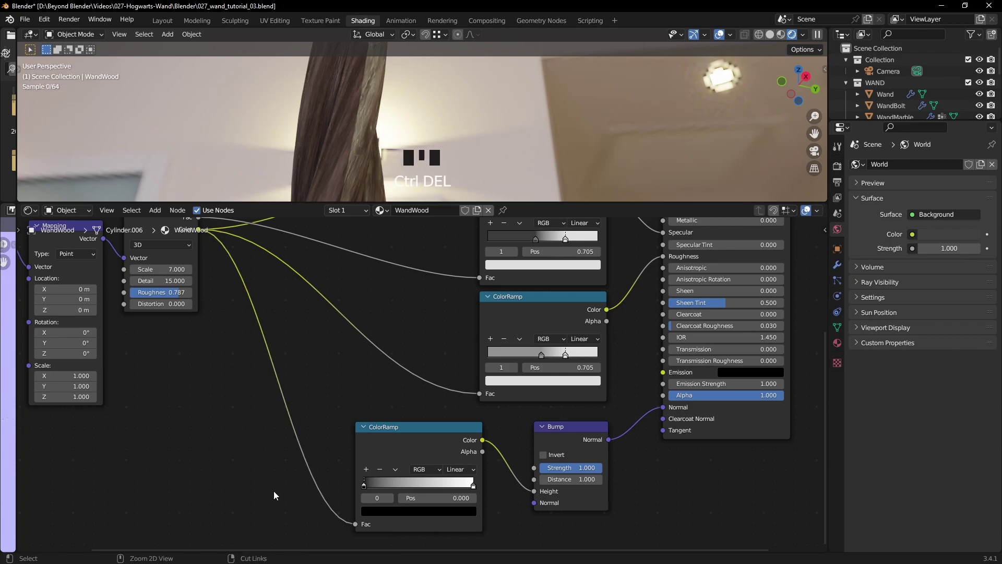
scroll(365, 463, down, 1)
drag(434, 427, 451, 426)
Set the Bump ramp's first stop position to 0.087137, copied from the notes
key(alt+Tab)
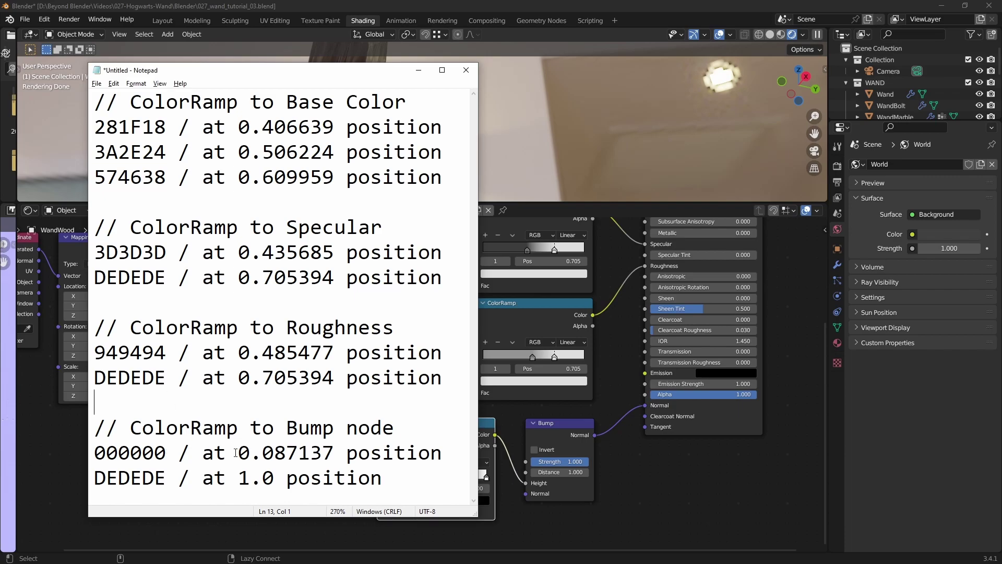
drag(243, 452, 334, 452)
key(ctrl+c)
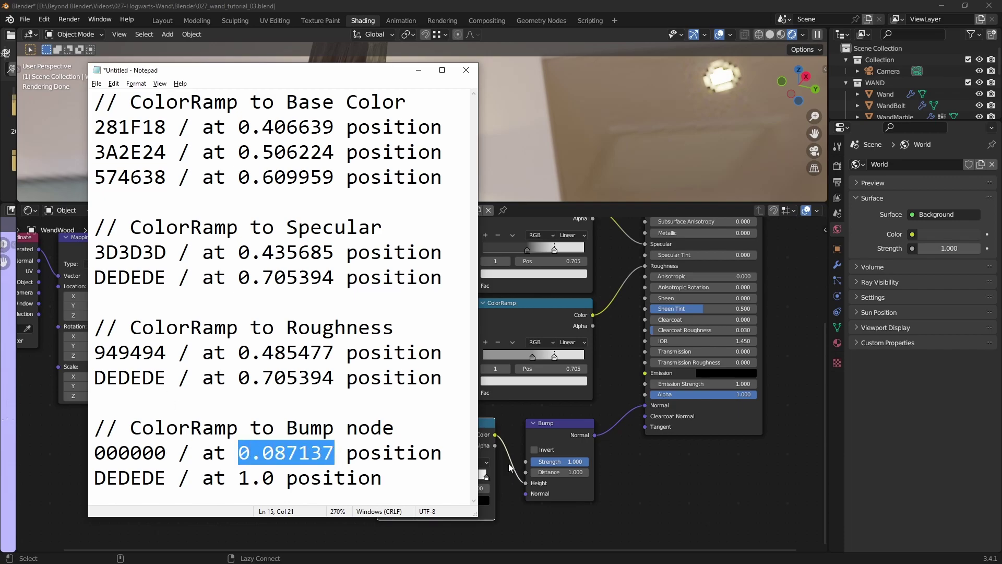
click(492, 427)
click(468, 488)
key(ctrl+v)
key(Return)
Set the color of the Bump ramp's second stop, at the white end, to DEDEDE from the notes
key(alt+Tab)
drag(163, 479, 100, 479)
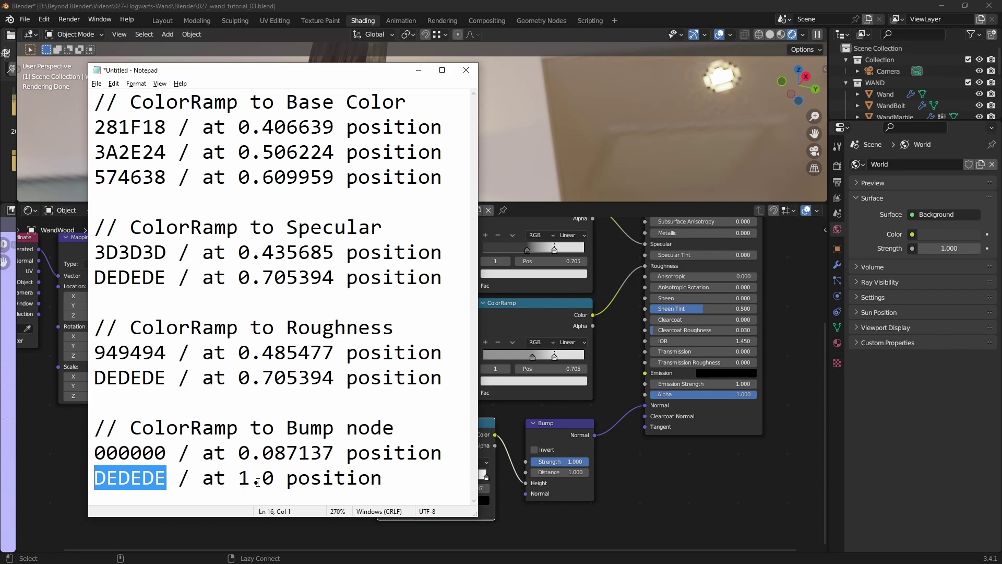
click(490, 517)
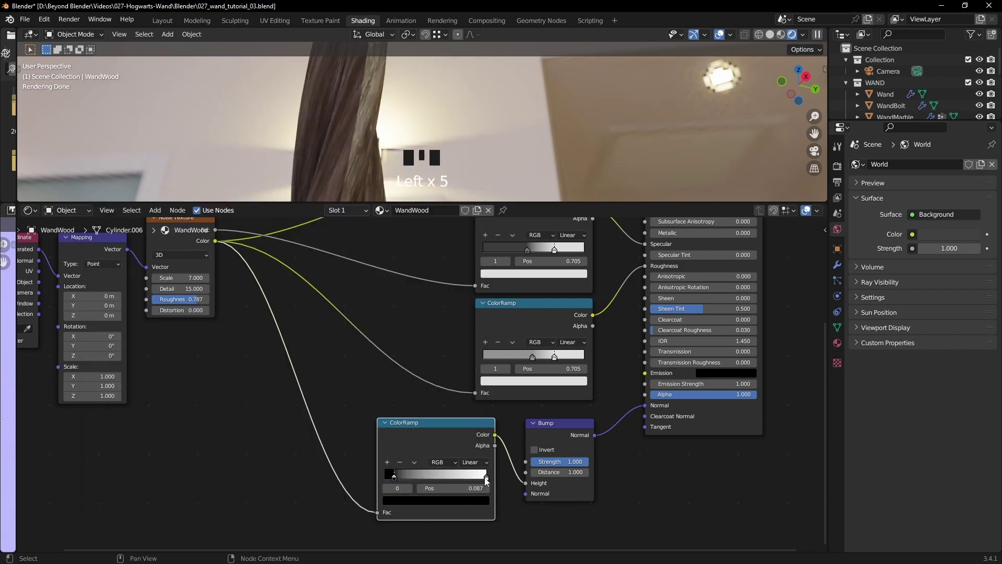
click(485, 479)
click(459, 500)
click(430, 459)
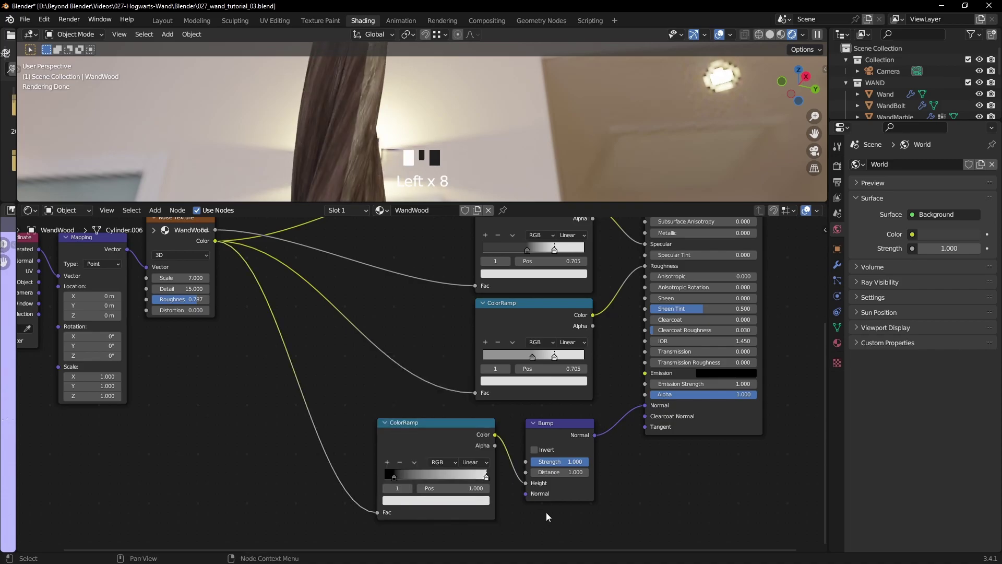
Set the Bump node's Strength to 0.2
middle_drag(350, 148, 432, 127)
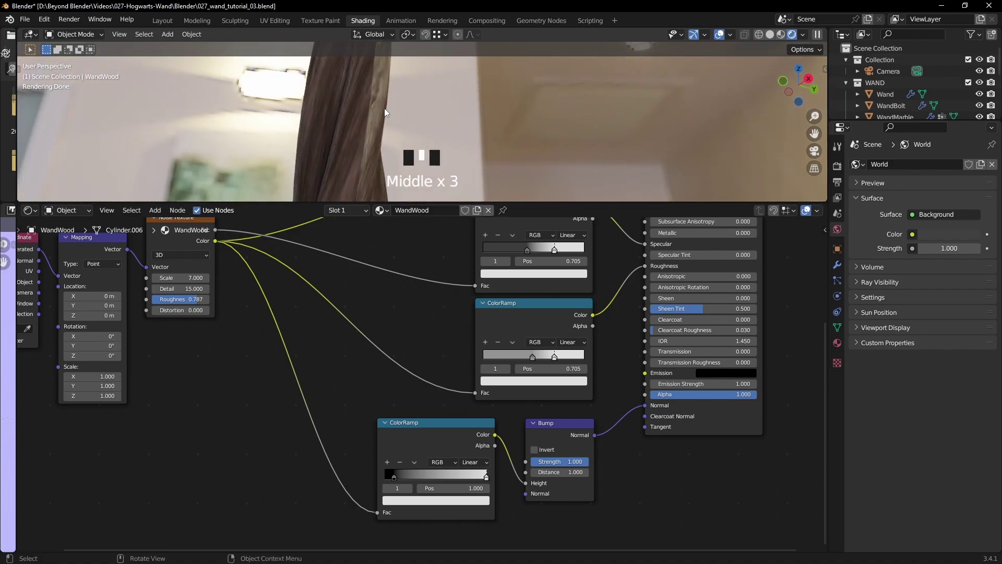
click(568, 463)
text(.2)
key(Return)
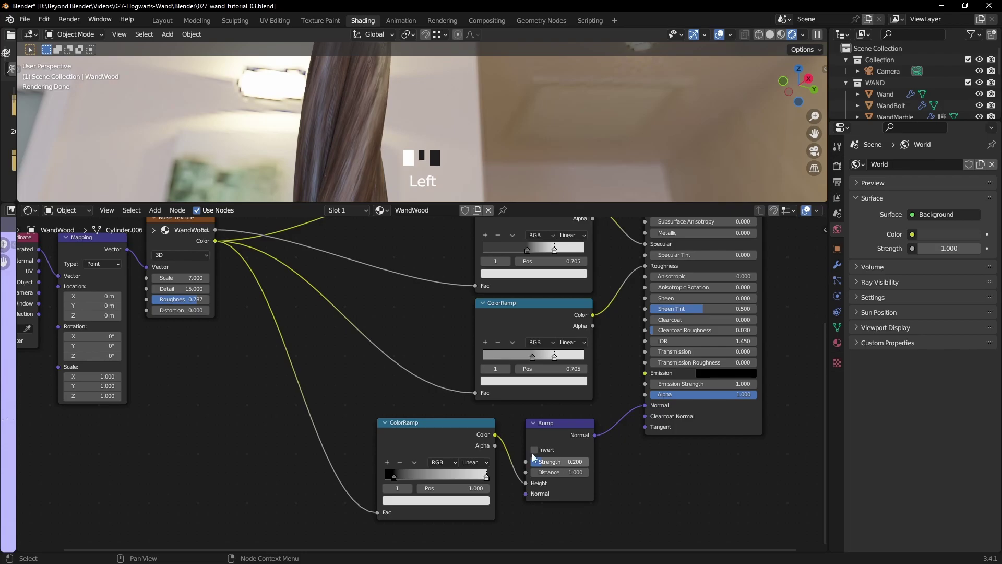
Enlarge the 3D viewport over the node editor and examine the finished wood material along the wand
drag(422, 200, 422, 537)
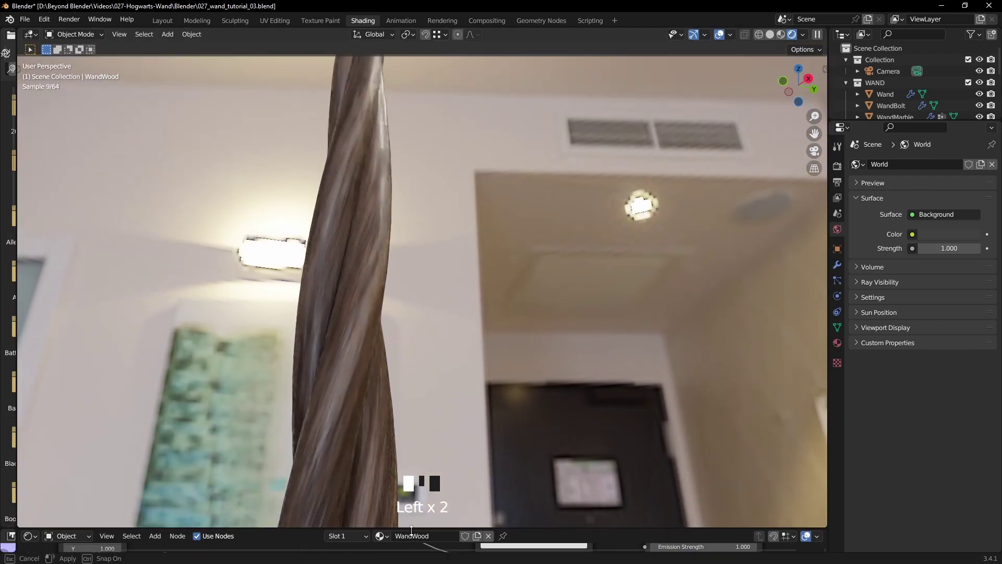
middle_drag(399, 277, 513, 168)
middle_drag(551, 304, 454, 337)
scroll(456, 346, down, 3)
middle_drag(486, 385, 649, 407)
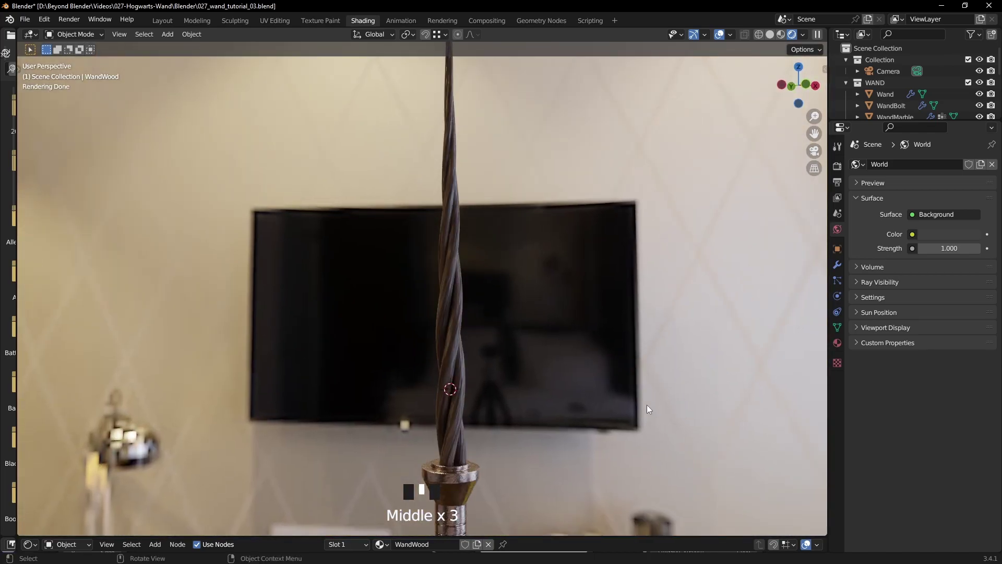
Maximize the node editor, move the Principled BSDF and Material Output nodes closer to the color ramps, and bring up the ramp notes
key(ctrl+space)
drag(138, 244, 243, 270)
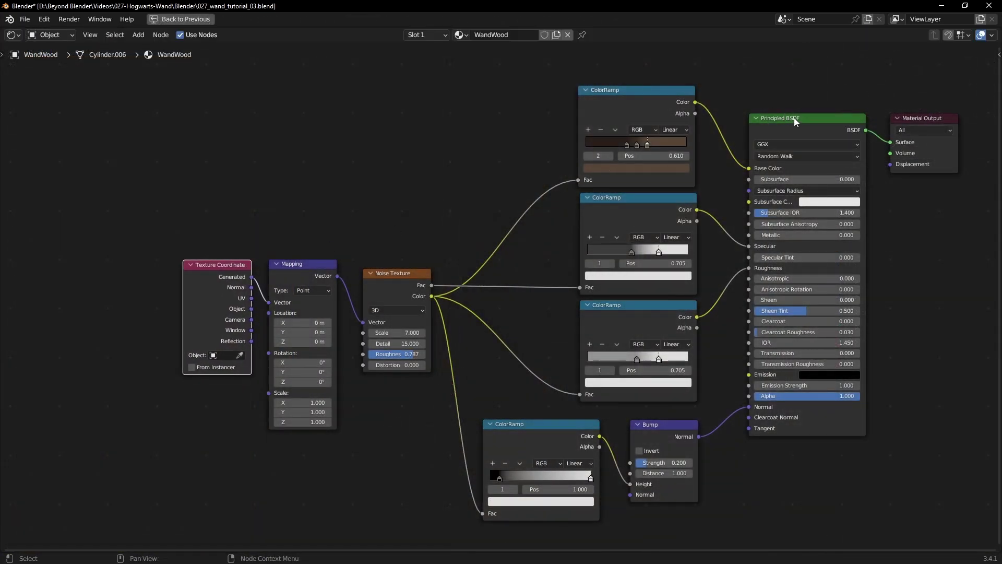
drag(795, 121, 771, 117)
drag(916, 117, 884, 114)
middle_drag(538, 347, 586, 361)
key(alt+Tab)
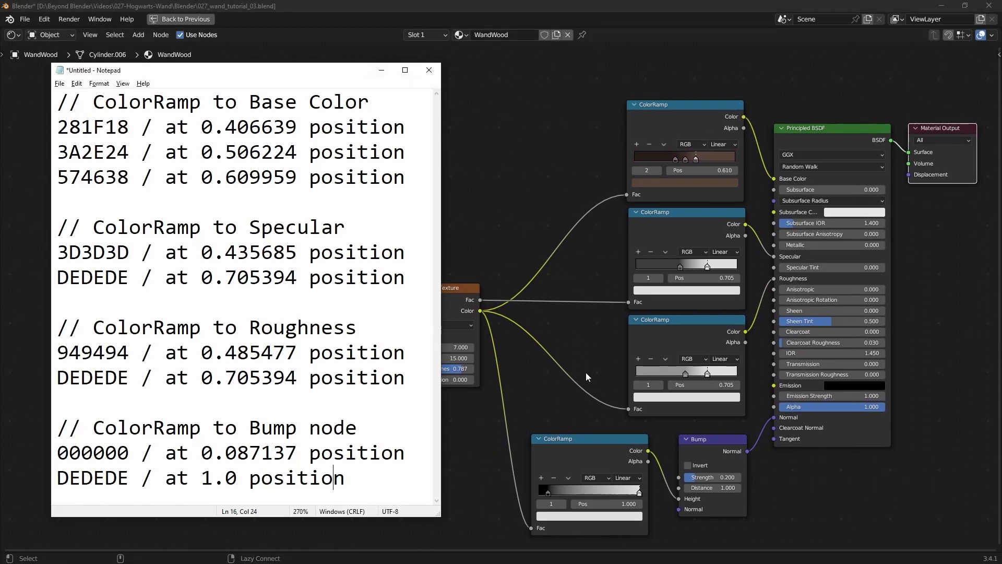
click(387, 480)
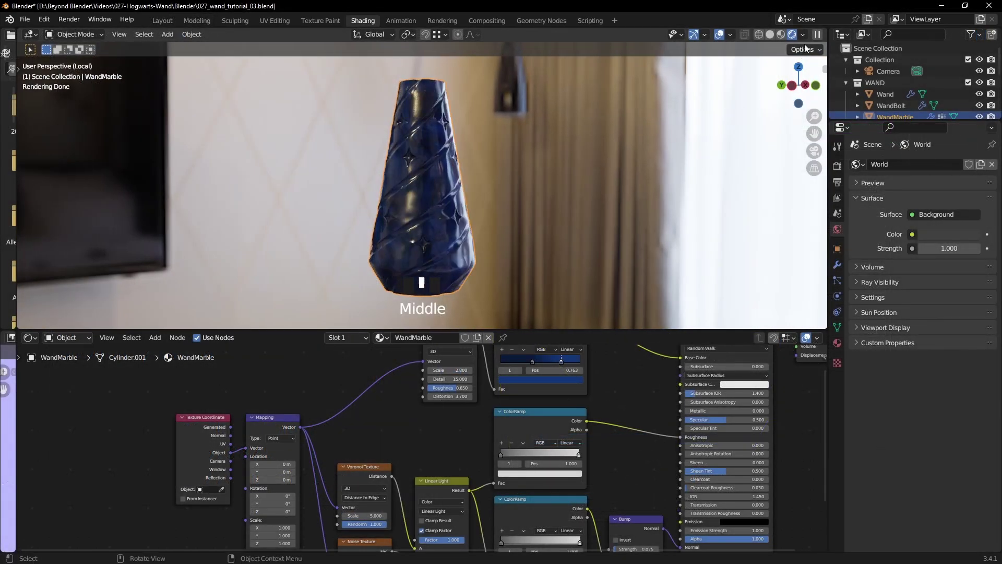
Change the viewport's lighting environment to the outdoor city HDRI and examine the isolated marble part under it
click(803, 33)
click(793, 130)
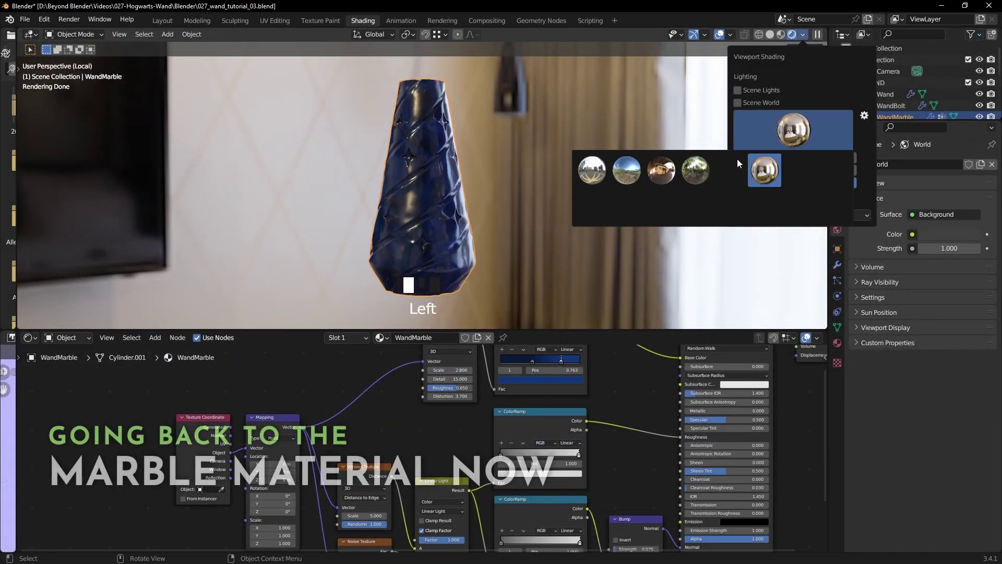
click(592, 170)
middle_drag(593, 227, 529, 216)
click(556, 256)
scroll(503, 256, up, 3)
scroll(572, 218, down, 2)
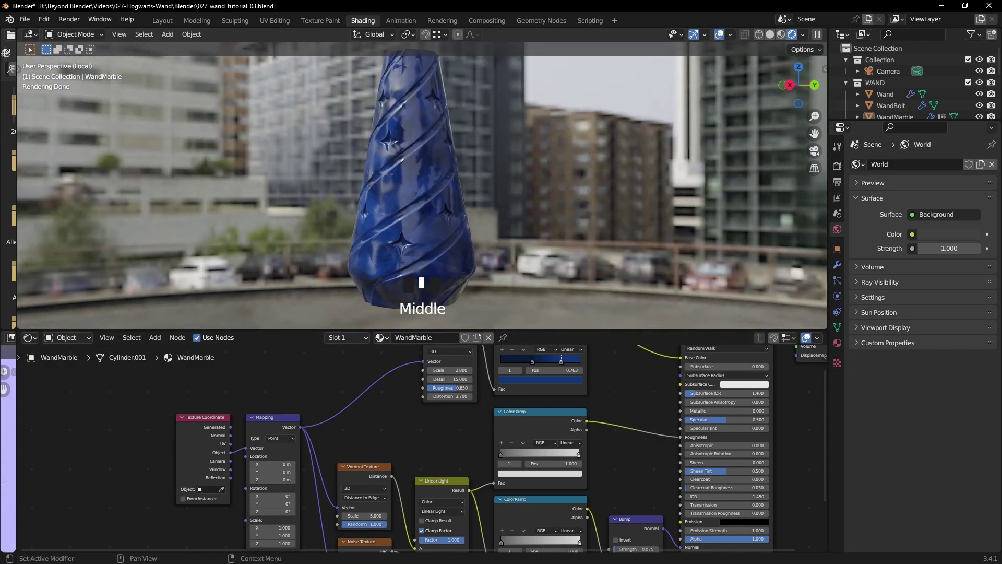
key(alt+Tab)
click(664, 377)
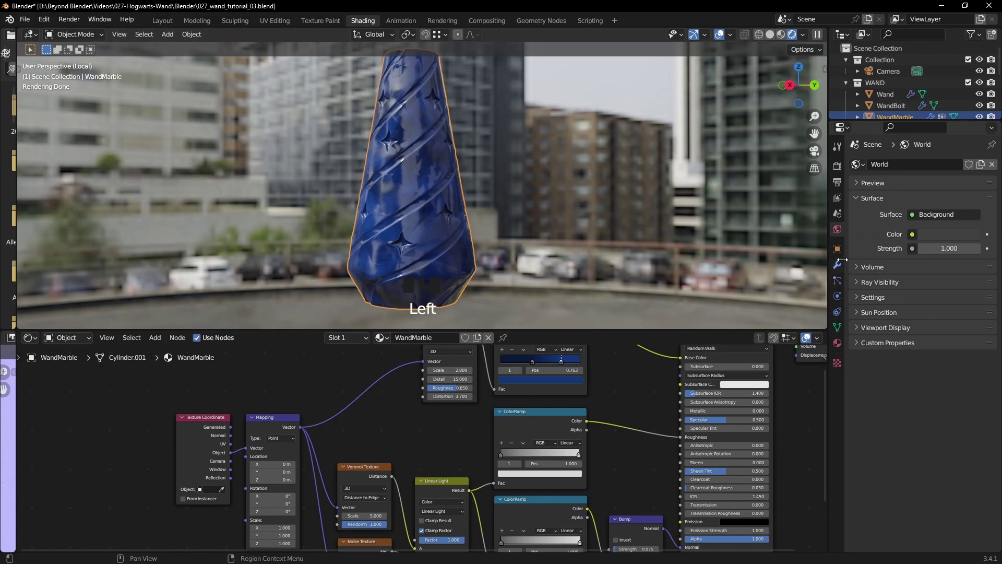
Add a Displace modifier to the marble part after its Subdivision modifier
click(838, 265)
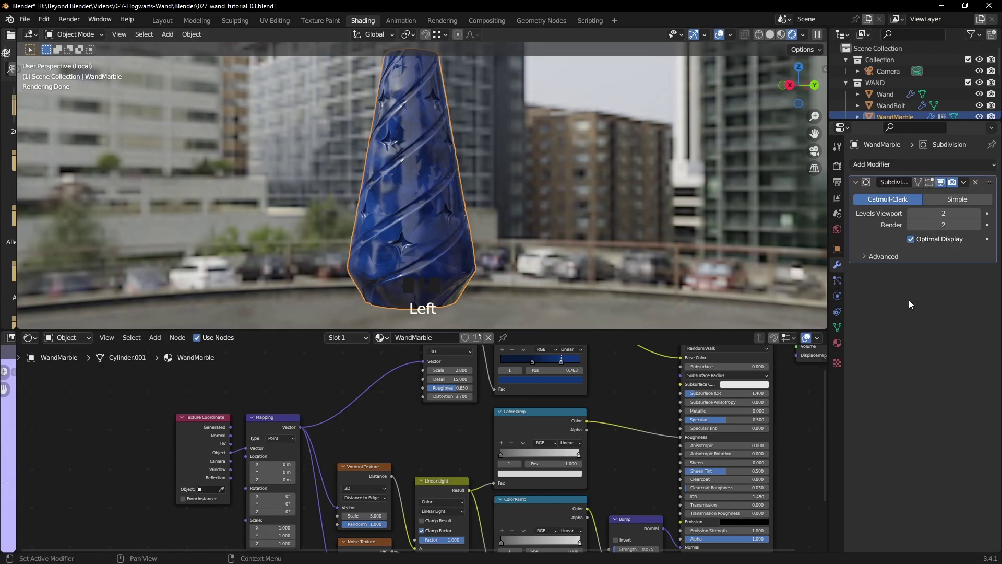
click(905, 164)
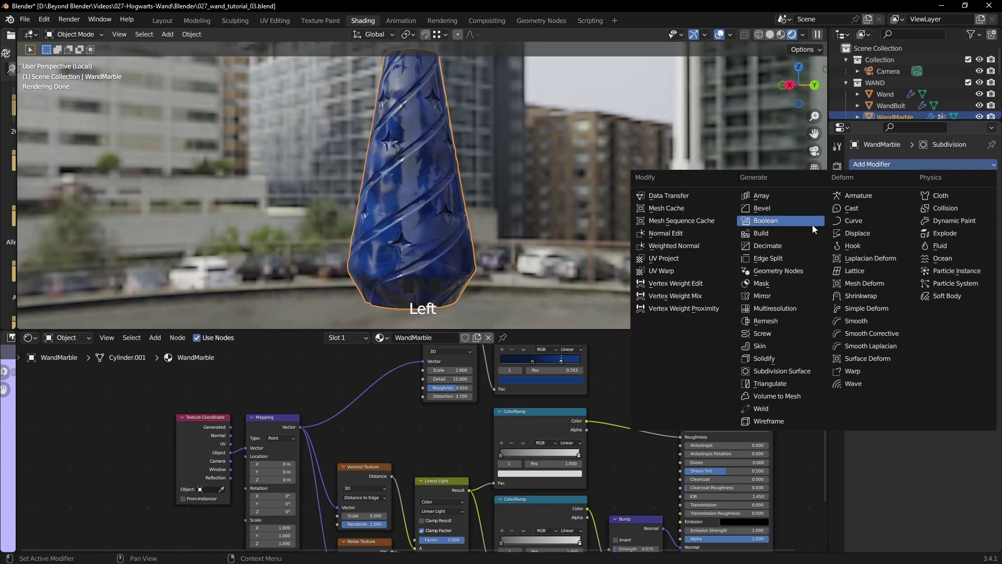
click(854, 235)
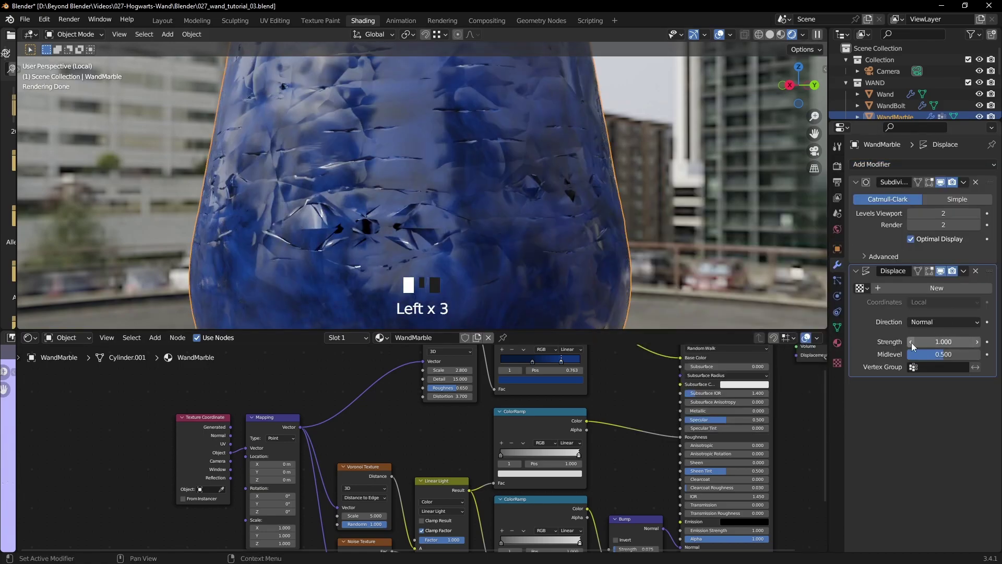
Create a new texture for the Displace modifier and name it WandMarbleDisplace
click(925, 287)
click(919, 288)
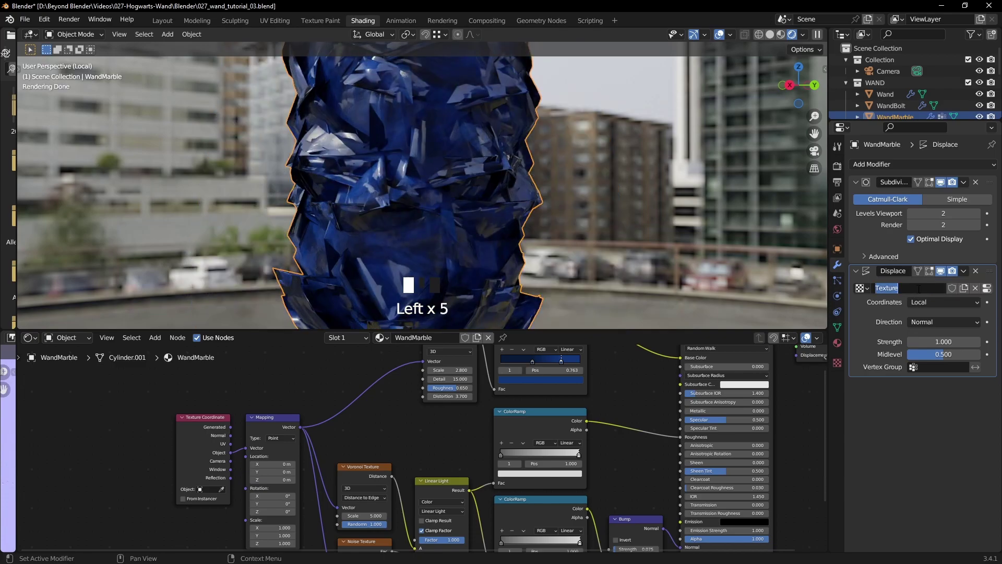
text(WandMarbleDisplace)
key(Return)
scroll(491, 190, down, 3)
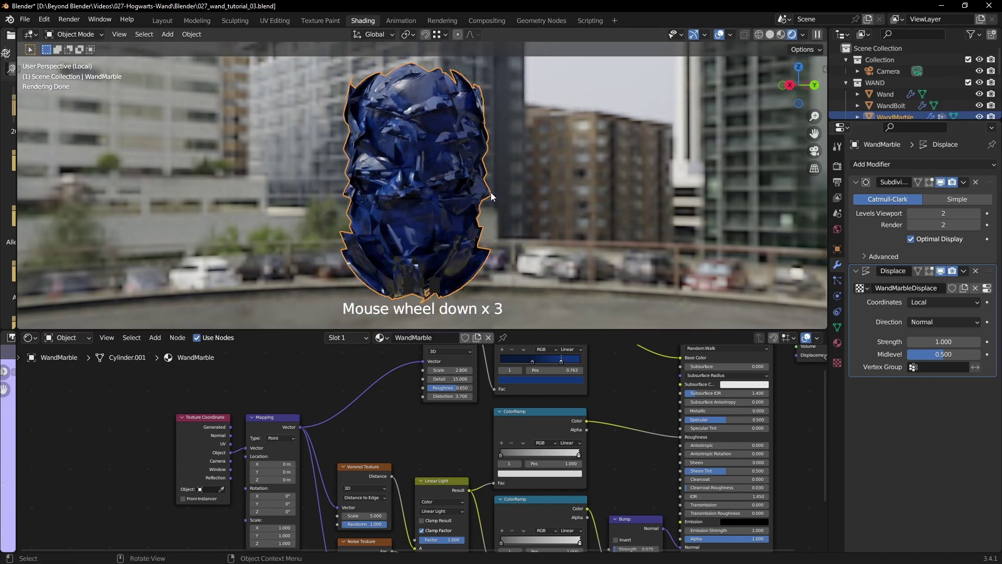
click(551, 196)
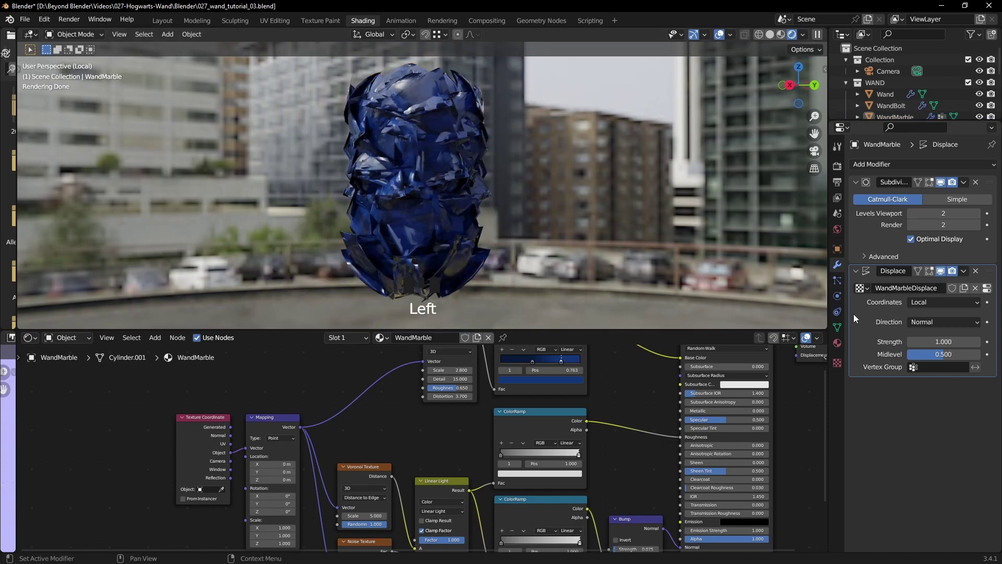
Change the WandMarbleDisplace texture type to Voronoi and set its Size to 0.10
click(836, 363)
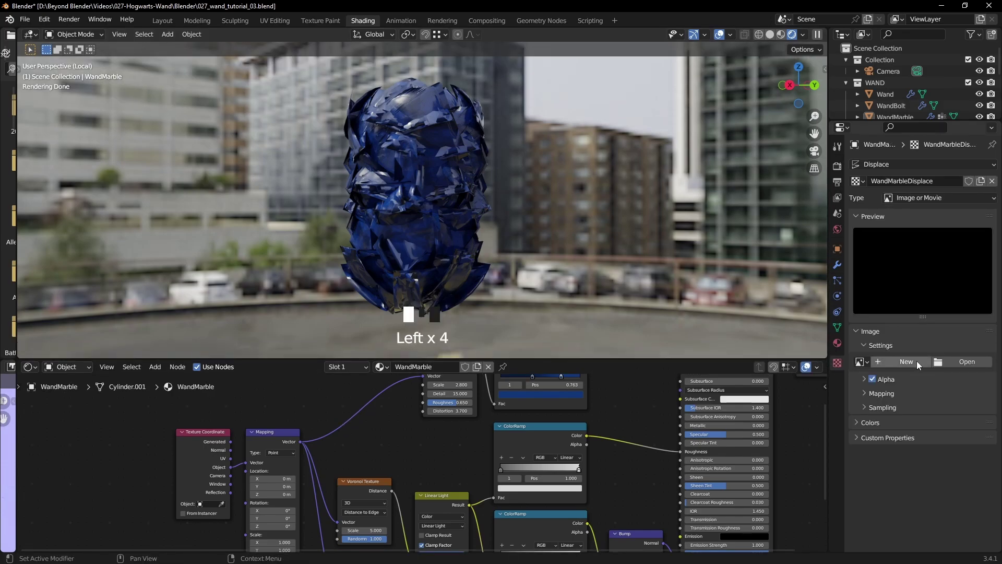
click(923, 198)
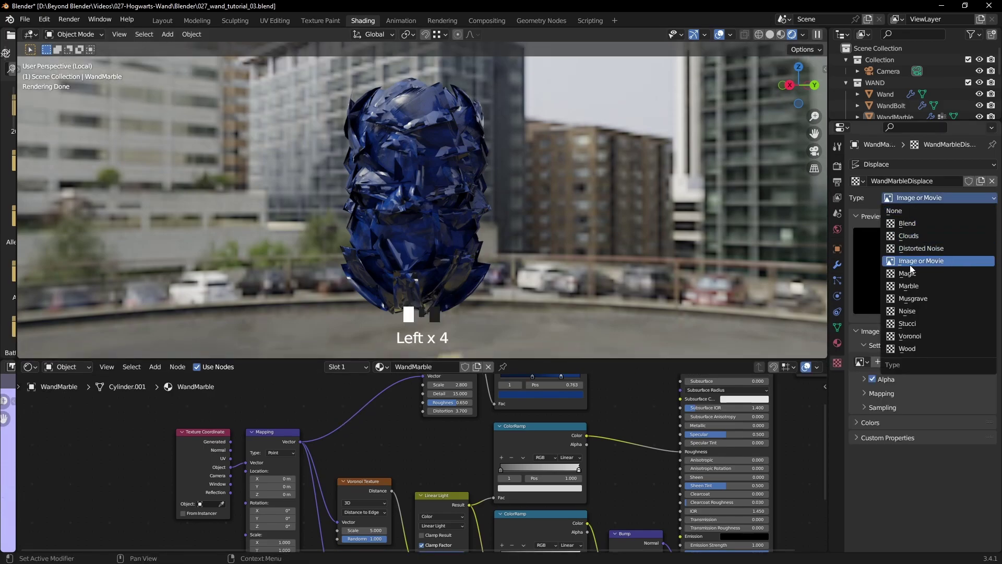
click(910, 337)
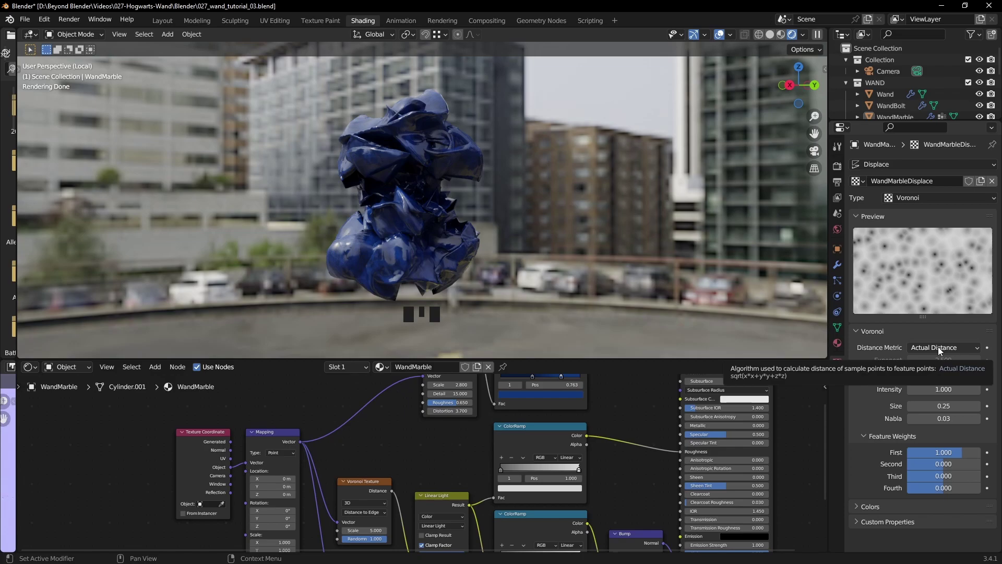
click(953, 405)
text(.1)
click(960, 398)
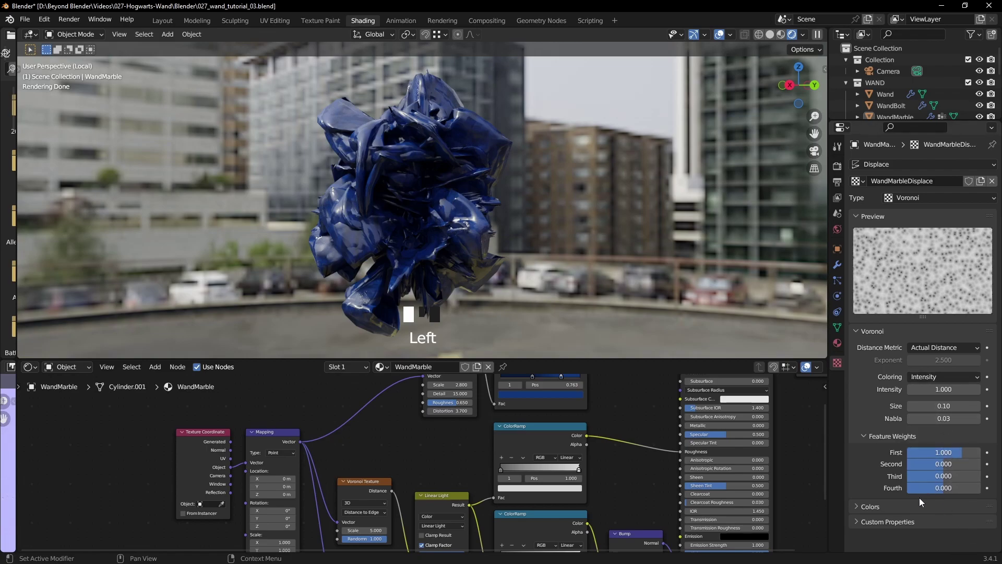
Set the Displace modifier's Strength to 0.02 on the marble part
middle_drag(461, 221, 630, 251)
click(837, 264)
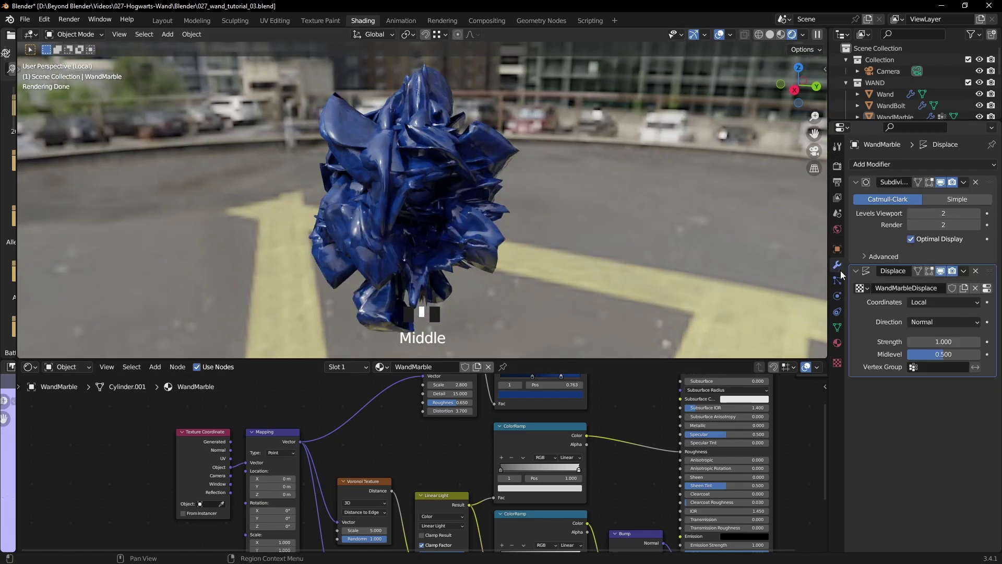
click(934, 342)
click(879, 340)
click(911, 341)
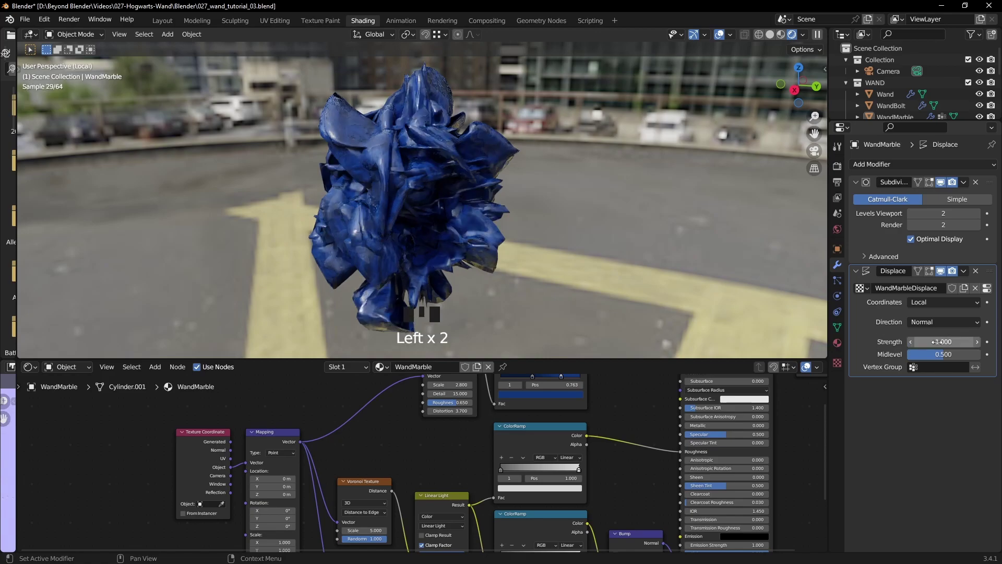
click(911, 342)
drag(911, 341, 830, 342)
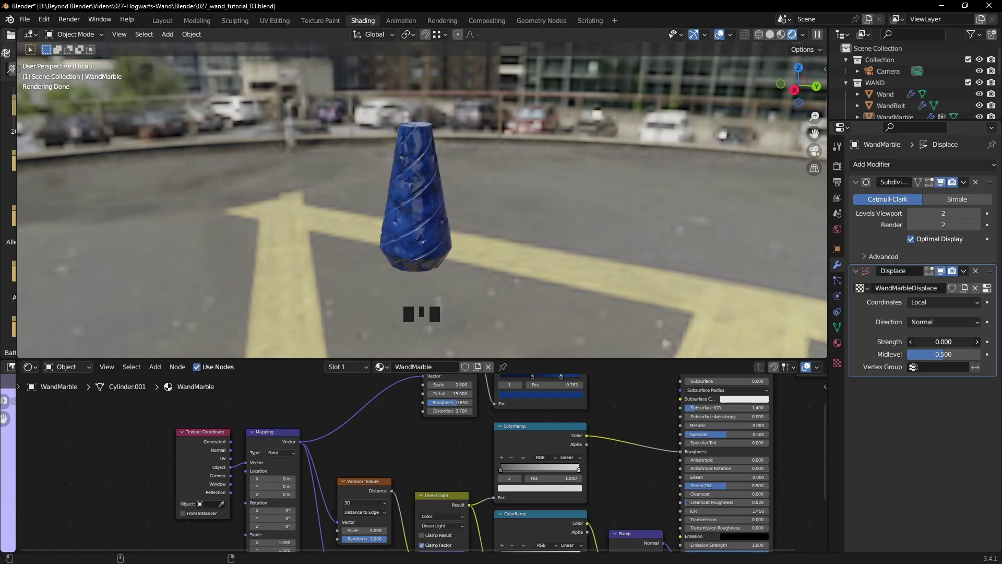
click(948, 342)
text(.02)
click(929, 386)
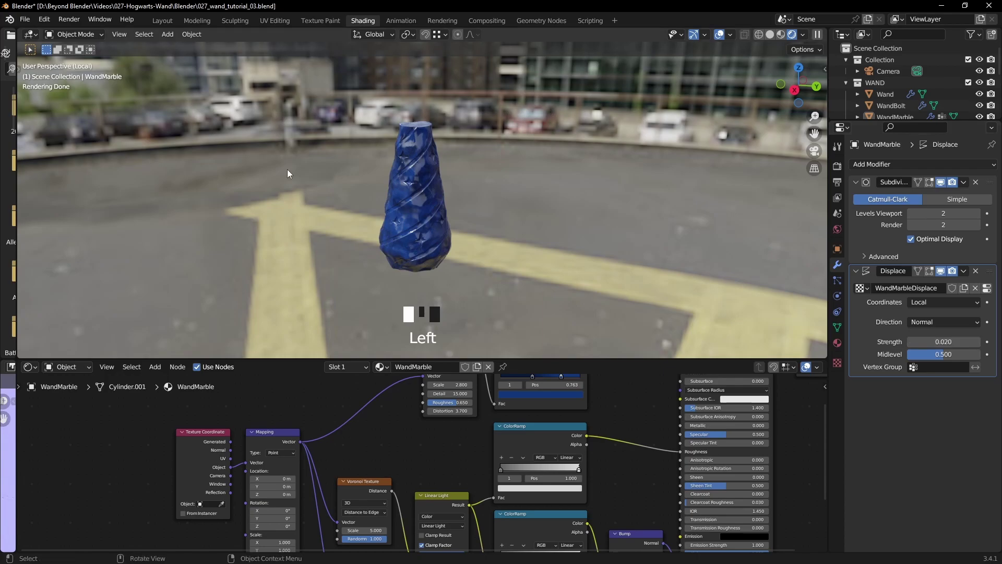
Leave local view, switch to solid shading, and examine how the displaced marble part meets the neighbouring handle pieces
scroll(405, 192, up, 1)
scroll(406, 191, up, 4)
middle_drag(497, 209, 443, 198)
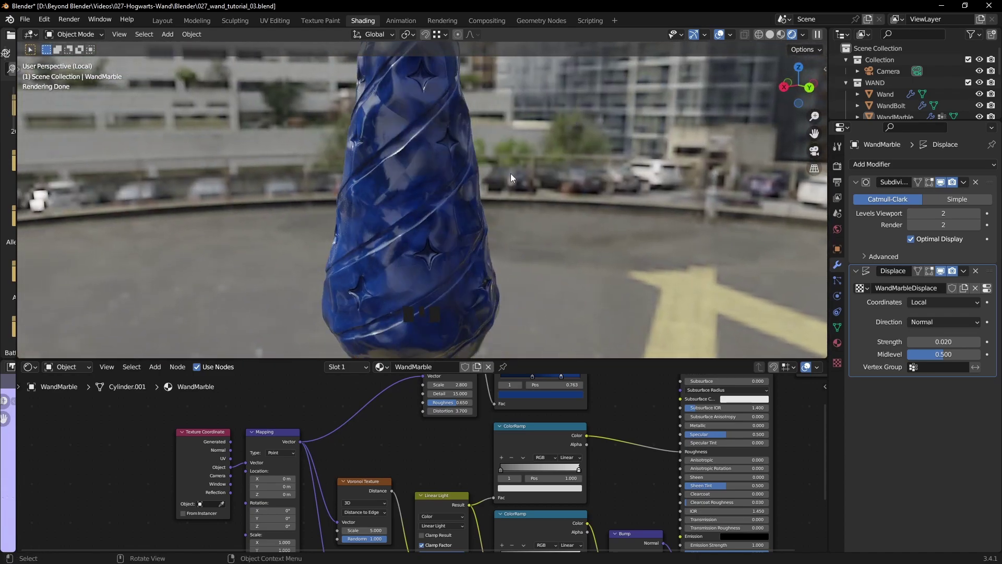
scroll(510, 174, down, 2)
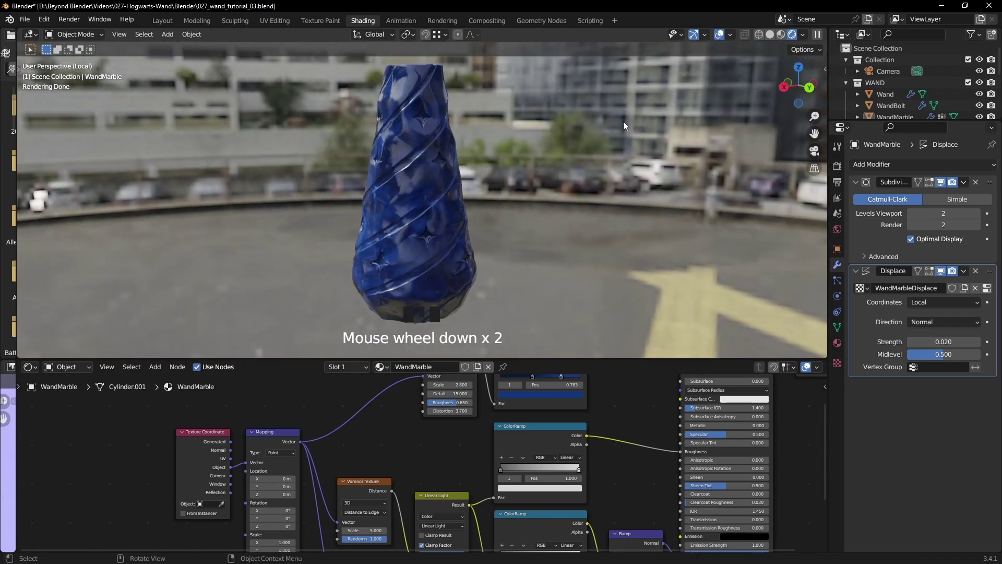
key(slash)
middle_drag(518, 167, 552, 181)
click(769, 35)
scroll(540, 231, up, 5)
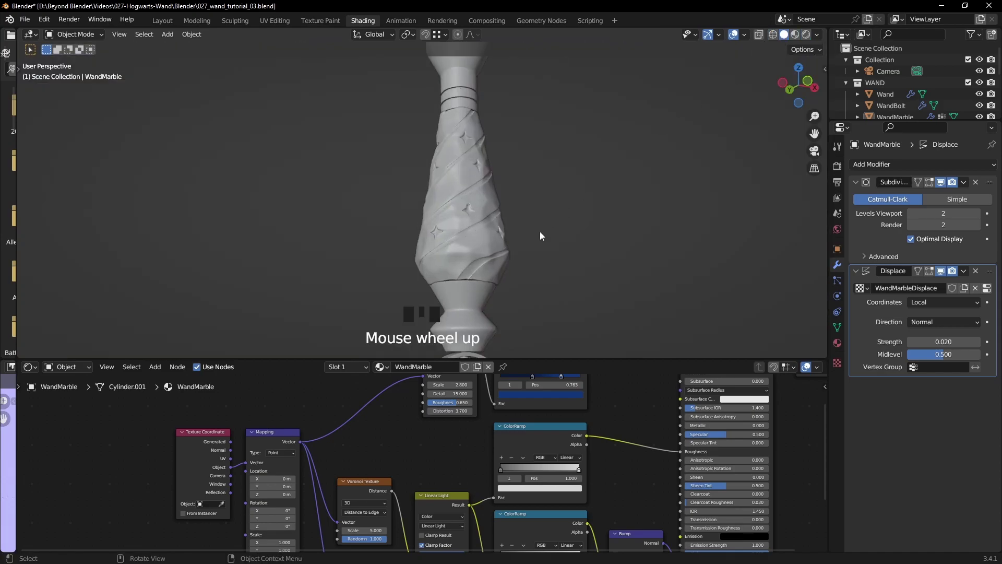
shift+middle_drag(591, 255, 512, 130)
scroll(522, 201, up, 2)
middle_drag(522, 201, 553, 207)
middle_drag(342, 228, 560, 160)
scroll(519, 248, down, 2)
scroll(518, 246, down, 1)
Select the marble part and check which vertex groups its Displace modifier can use
click(471, 247)
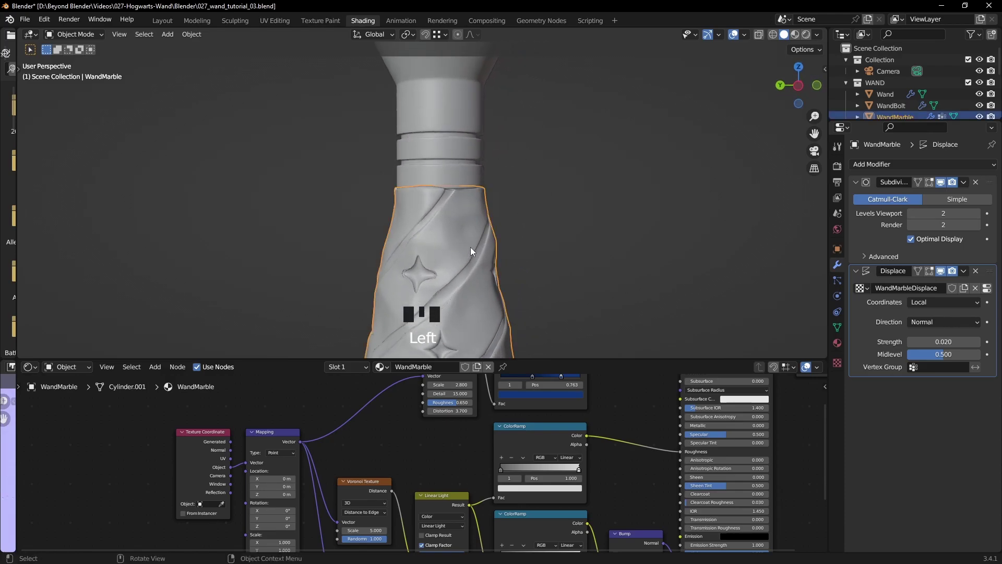
click(944, 368)
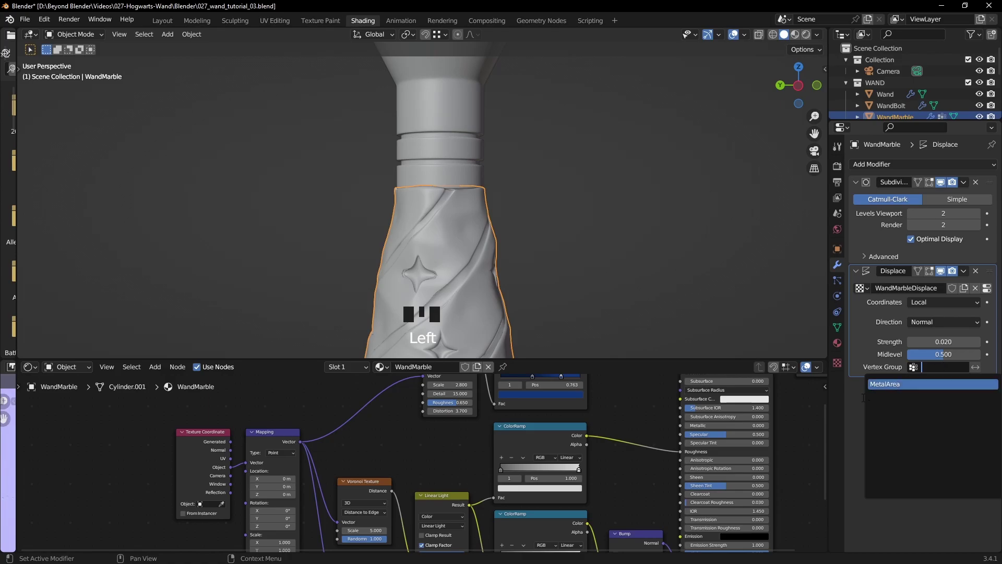
scroll(524, 244, down, 2)
shift+middle_drag(525, 244, 519, 137)
click(508, 168)
click(410, 207)
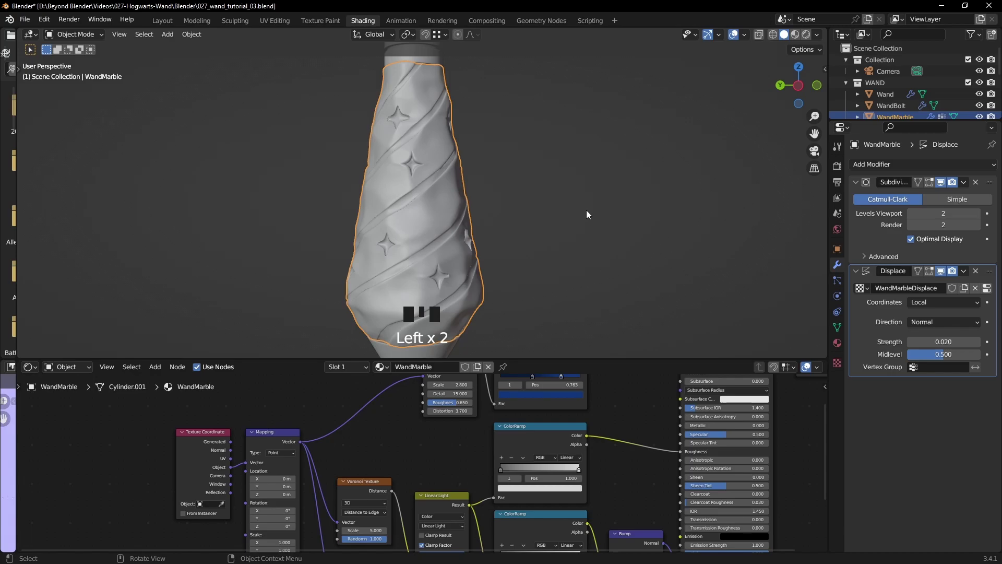
Put the marble part in Weight Paint mode and enlarge the 3D viewport over the node editor
click(83, 35)
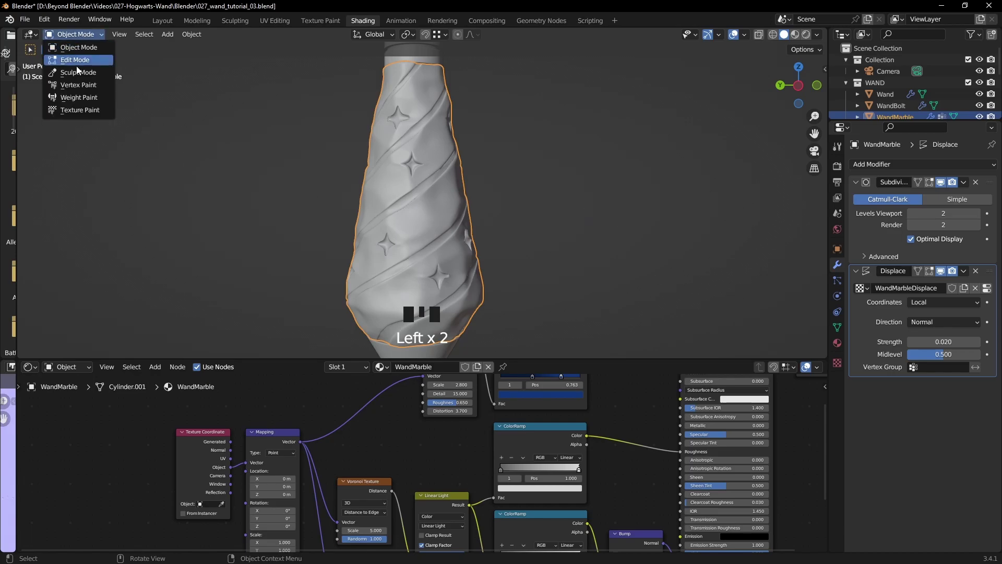
click(78, 98)
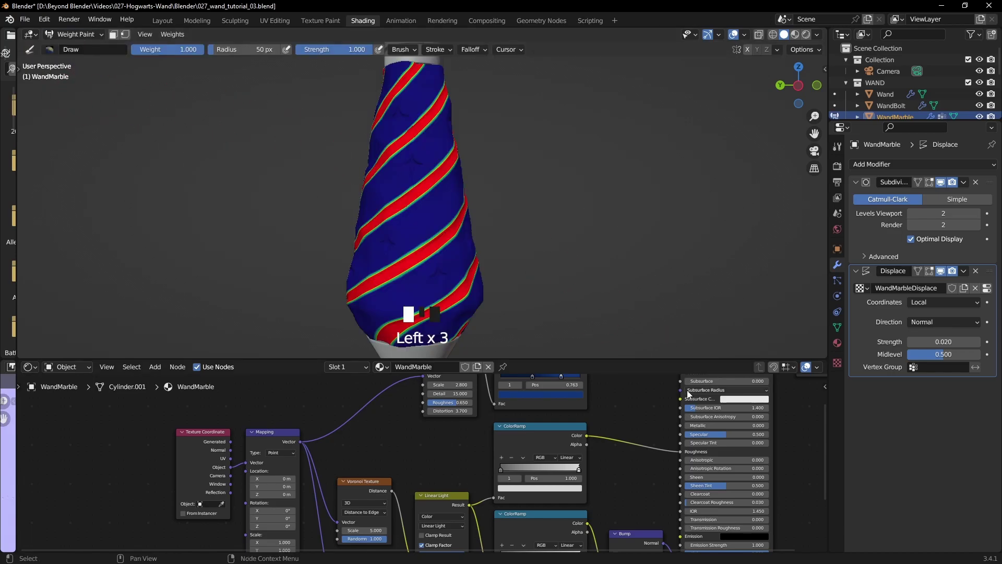
drag(648, 360, 656, 494)
Add a vertex group named MarbleDisplace to the marble part
click(836, 327)
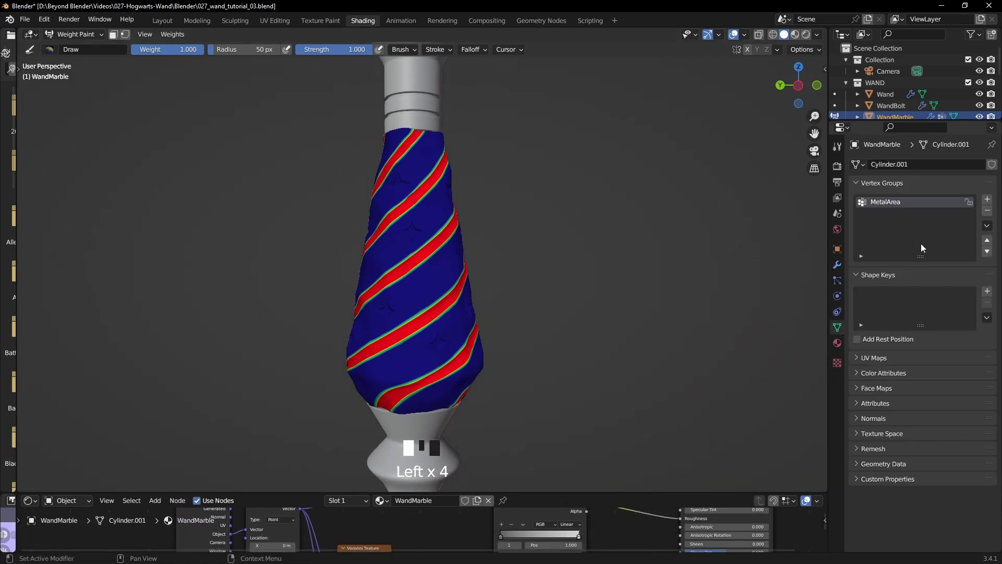
click(987, 202)
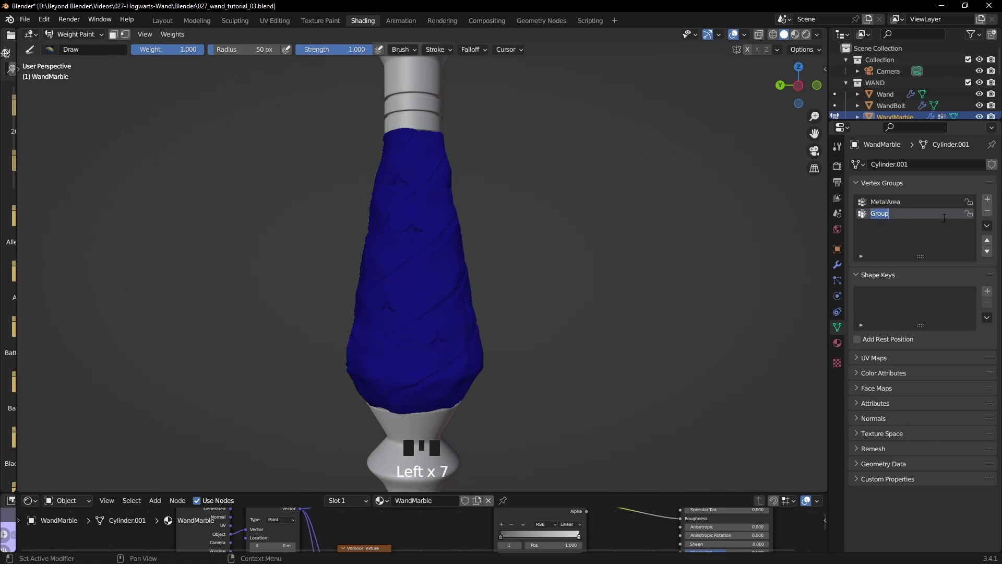
text(MarbleDisplace)
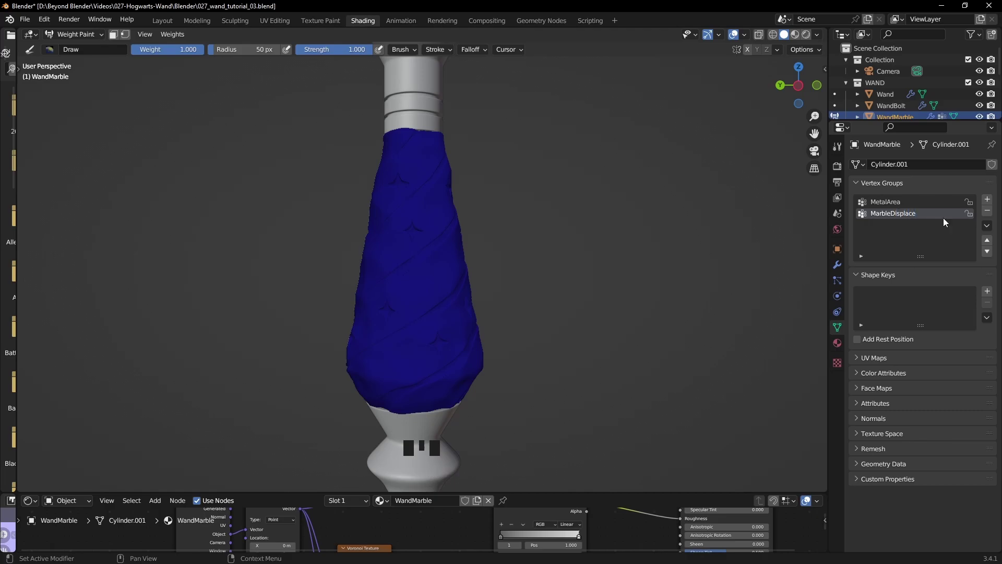
Paint the front of the marble part's body at weight 1.000 in MarbleDisplace, leaving the upper and lower rims unpainted
scroll(524, 276, down, 2)
shift+middle_drag(524, 279, 496, 235)
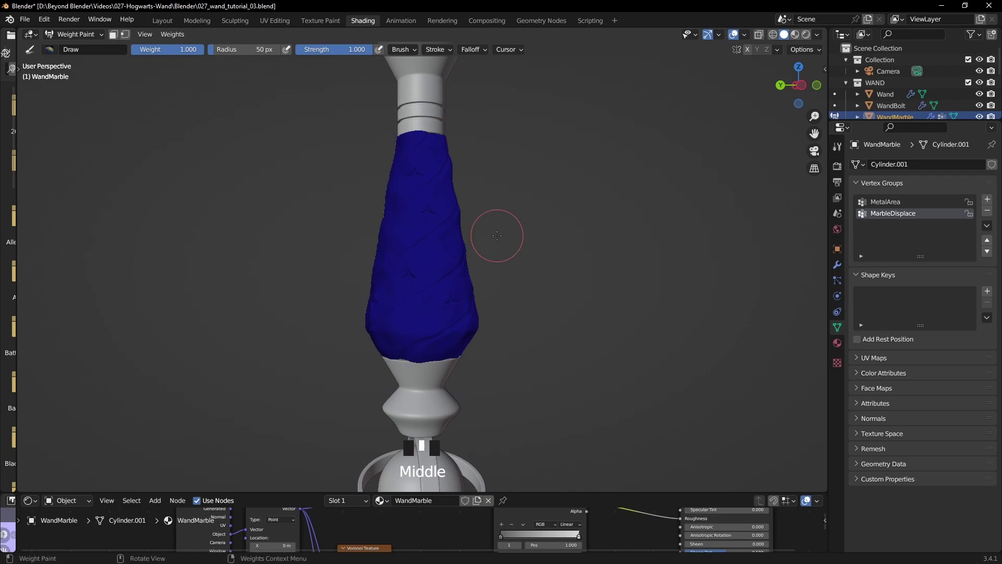
click(180, 49)
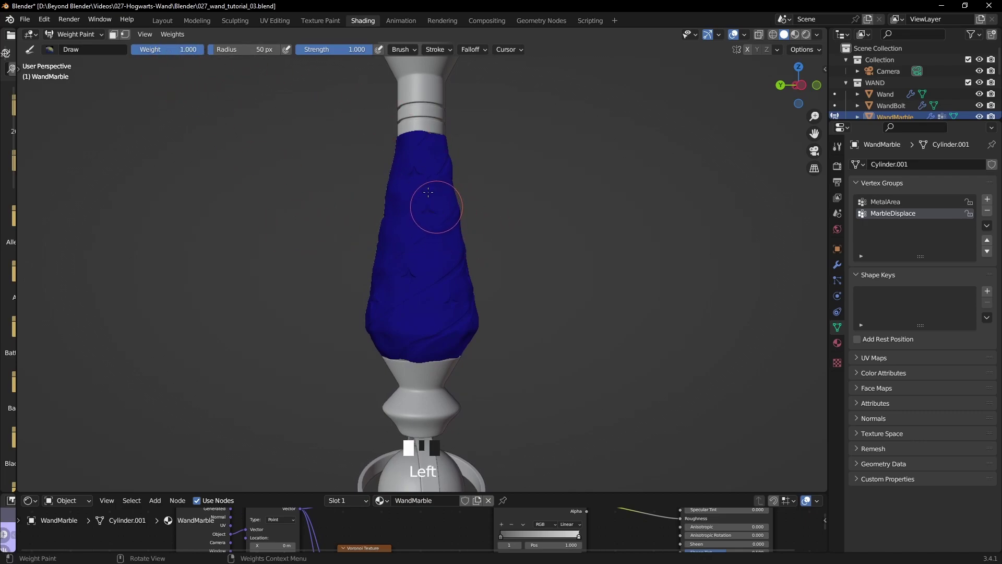
drag(340, 49, 324, 49)
mouse_move(425, 240)
mouse_down()
mouse_move(399, 258)
mouse_move(385, 234)
mouse_move(392, 272)
mouse_move(404, 193)
mouse_move(419, 171)
mouse_move(451, 177)
mouse_move(447, 278)
mouse_move(376, 292)
mouse_move(407, 313)
mouse_move(365, 306)
mouse_move(495, 314)
mouse_move(501, 293)
mouse_move(346, 289)
mouse_move(379, 279)
mouse_move(412, 318)
mouse_move(441, 305)
mouse_move(433, 276)
mouse_move(375, 266)
mouse_move(412, 234)
mouse_move(365, 208)
mouse_move(407, 182)
mouse_move(382, 181)
mouse_up()
key(KP_1)
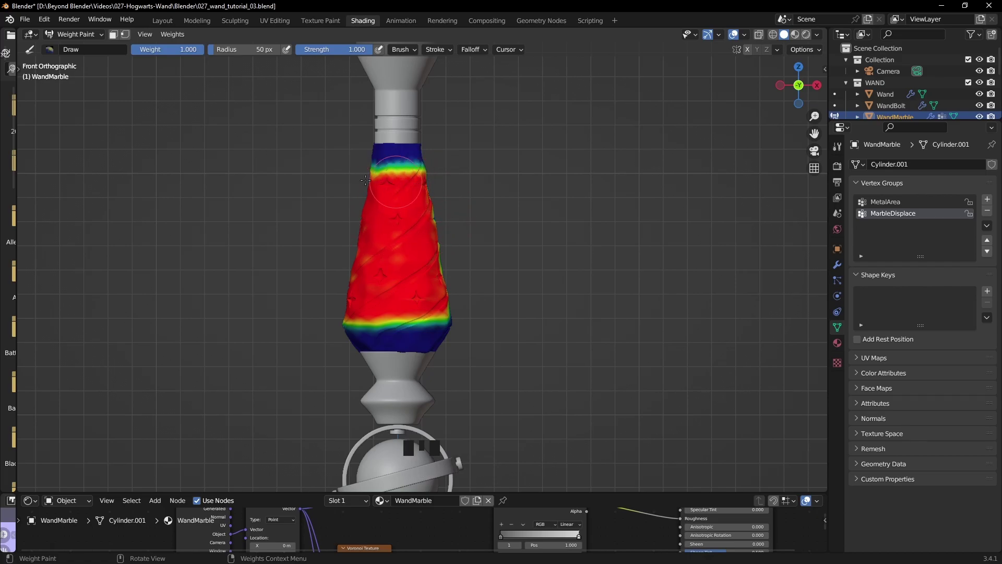
mouse_move(448, 183)
mouse_down()
mouse_move(446, 280)
mouse_move(439, 262)
mouse_up()
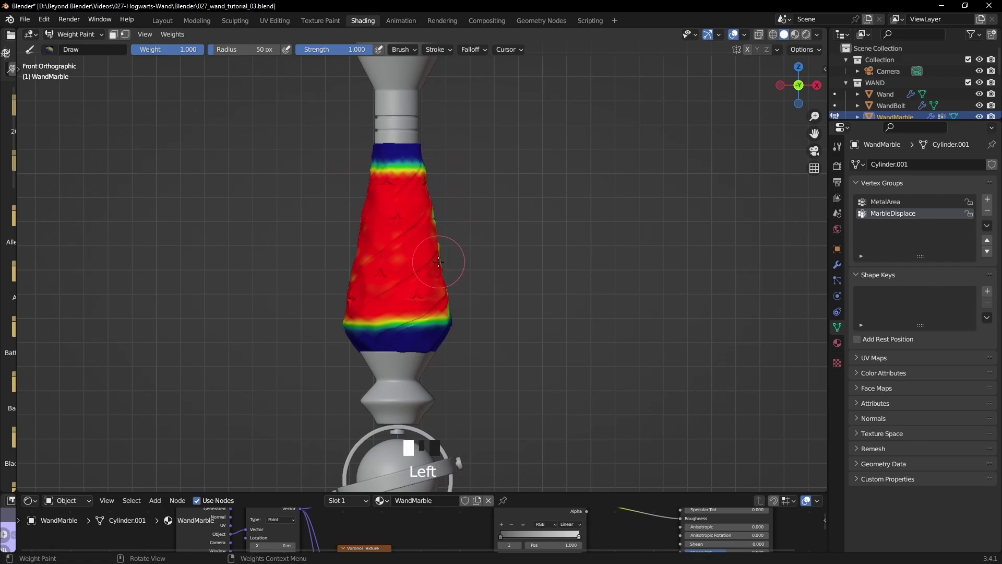
mouse_move(360, 297)
mouse_down()
mouse_move(335, 303)
mouse_move(467, 311)
mouse_move(319, 320)
mouse_move(355, 317)
mouse_up()
mouse_move(360, 318)
mouse_down()
mouse_move(473, 317)
mouse_move(308, 313)
mouse_up()
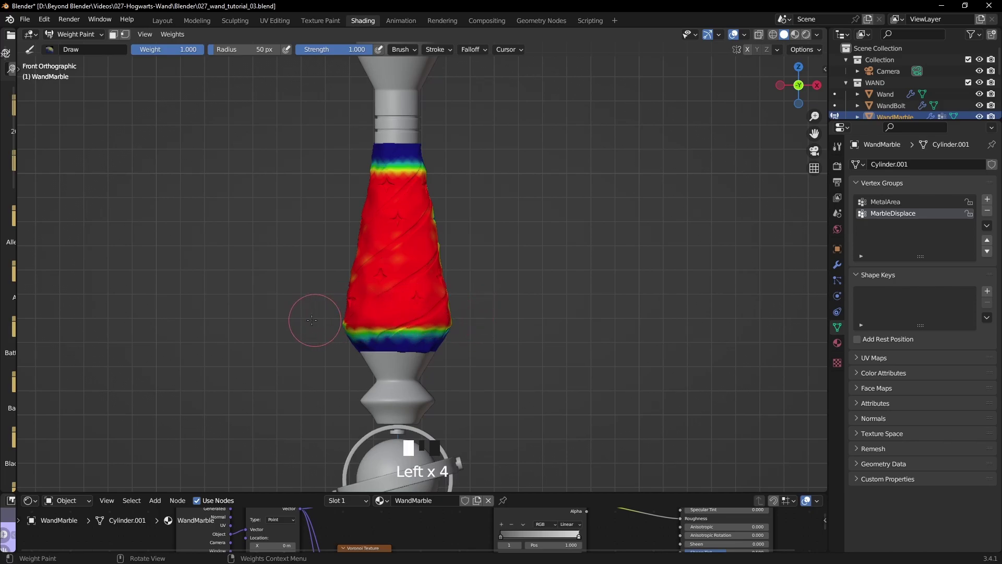
Set the brush weight to 0 and erase stray weight along the marble part's lower rim
drag(189, 49, 152, 49)
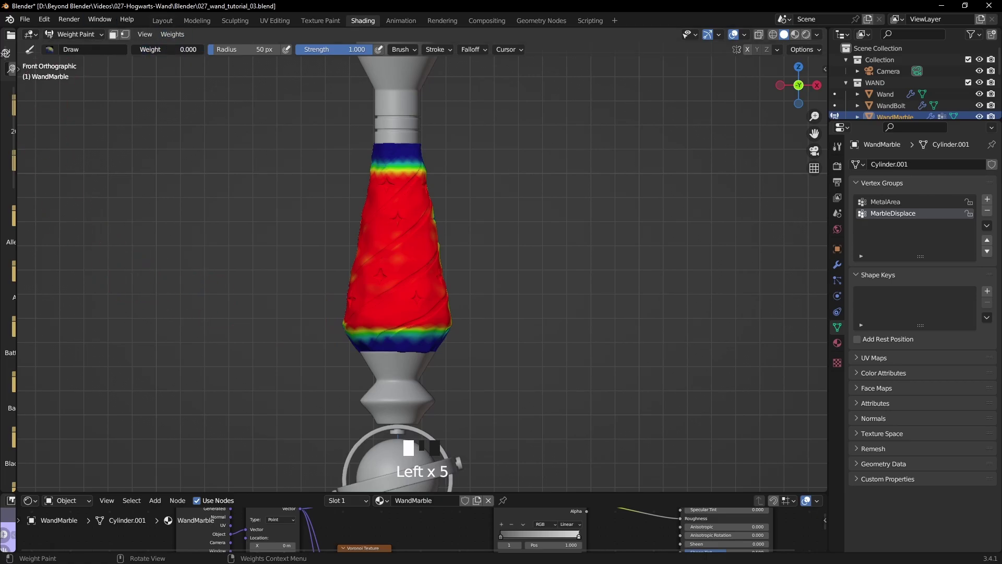
drag(355, 353, 402, 352)
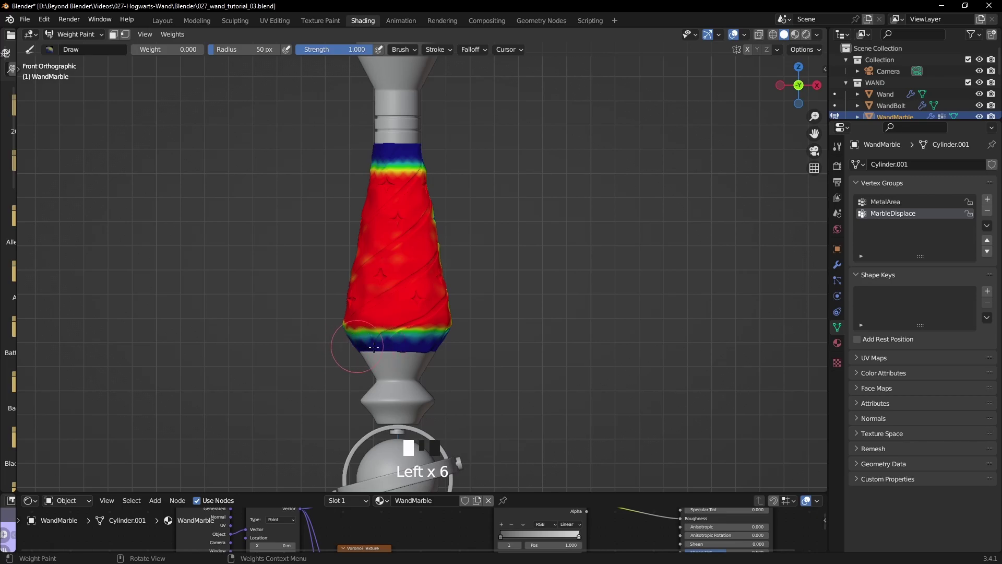
mouse_move(362, 345)
mouse_down()
mouse_move(459, 344)
mouse_move(359, 366)
mouse_up()
Set the brush weight to 1.000 and paint the marble body in right view, keeping both rims unpainted
key(KP_3)
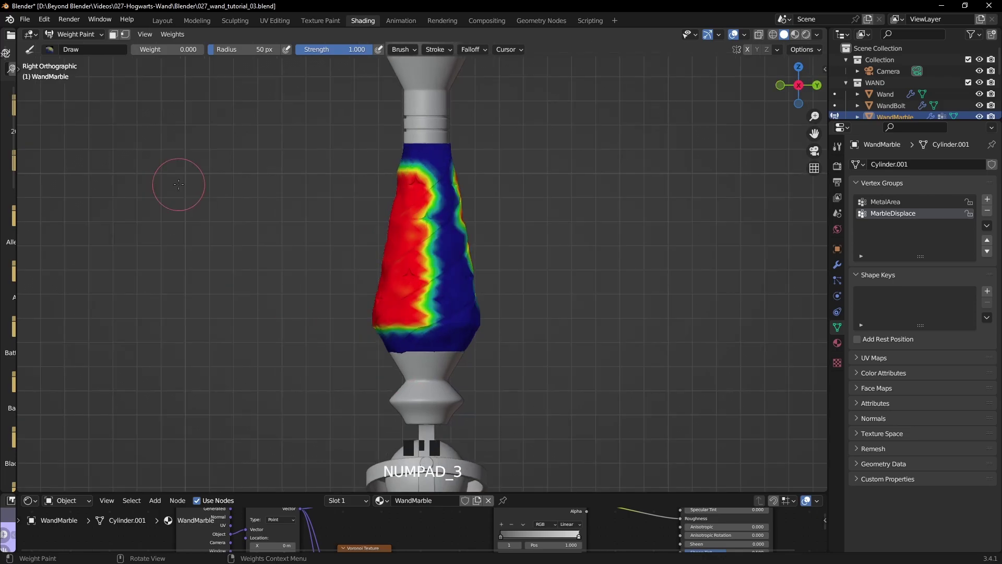
drag(175, 51, 205, 54)
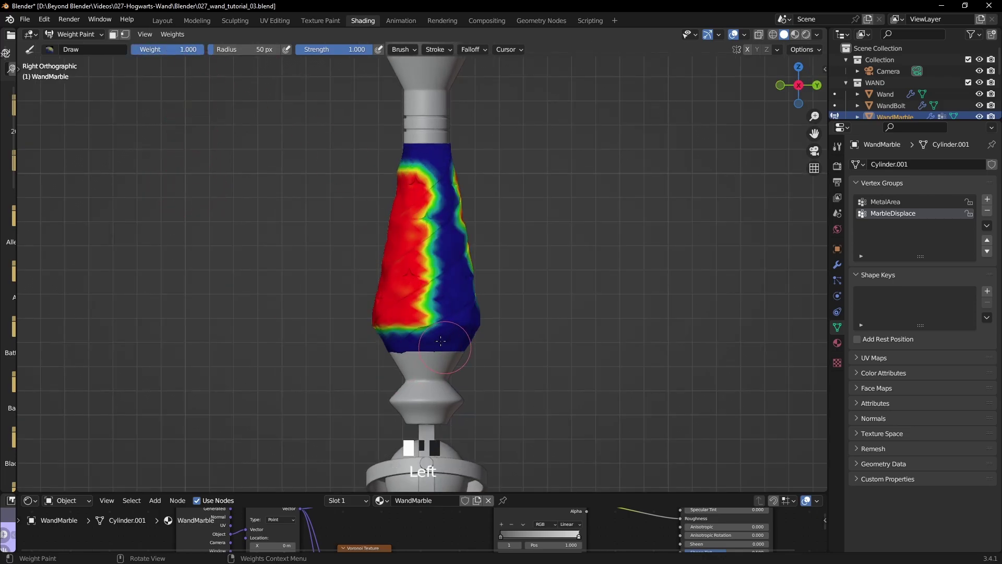
mouse_move(403, 305)
mouse_down()
mouse_move(492, 302)
mouse_move(417, 308)
mouse_move(493, 311)
mouse_move(424, 312)
mouse_up()
mouse_move(491, 312)
mouse_down()
mouse_move(462, 295)
mouse_move(472, 274)
mouse_move(432, 236)
mouse_move(459, 172)
mouse_move(383, 174)
mouse_move(465, 271)
mouse_up()
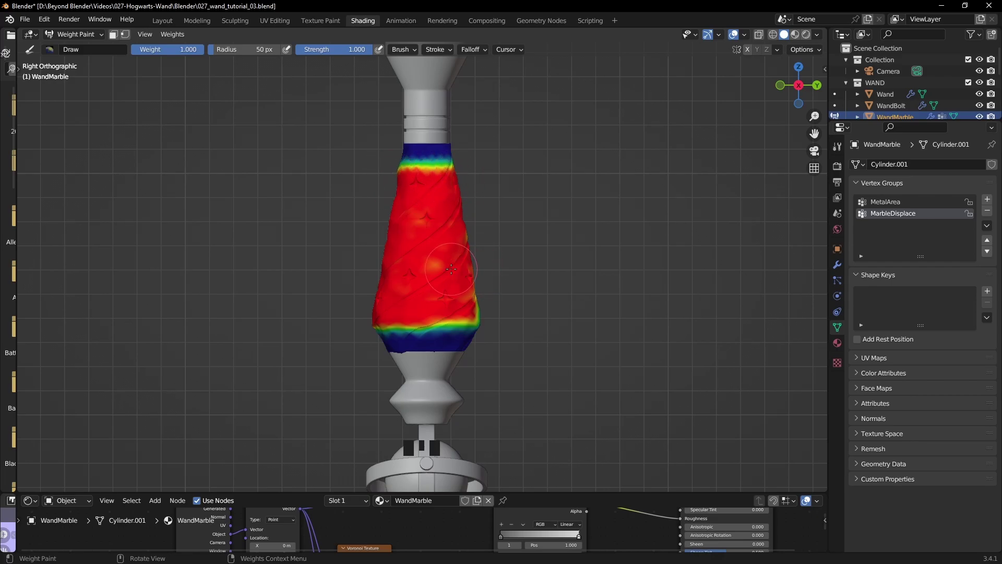
Paint the back of the marble body at full weight in back view, keeping both rims unpainted
key(KP_1)
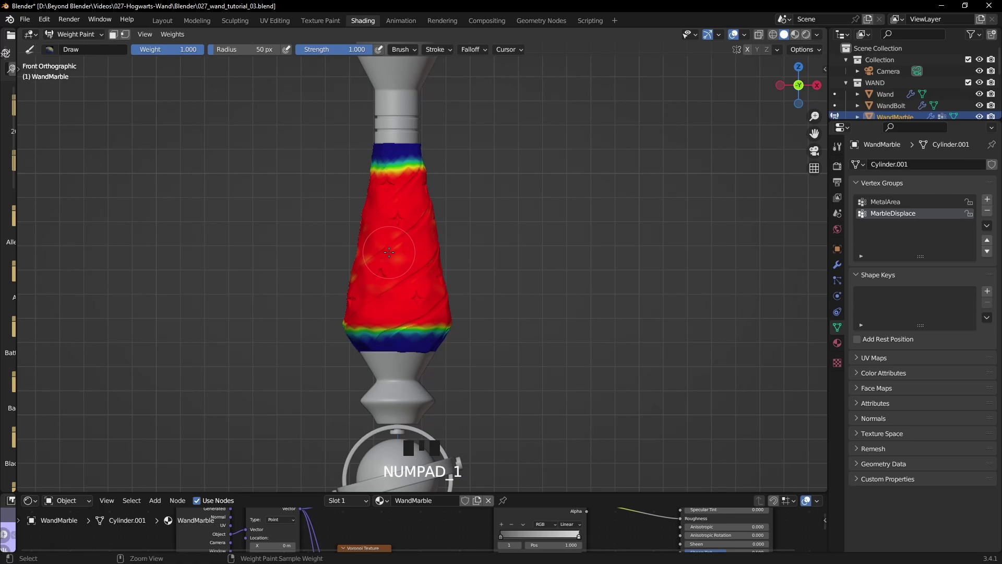
key(ctrl+KP_3)
key(KP_3)
key(ctrl+KP_1)
mouse_move(375, 241)
mouse_down()
mouse_move(480, 240)
mouse_move(481, 257)
mouse_move(503, 279)
mouse_move(432, 277)
mouse_move(468, 290)
mouse_move(441, 314)
mouse_up()
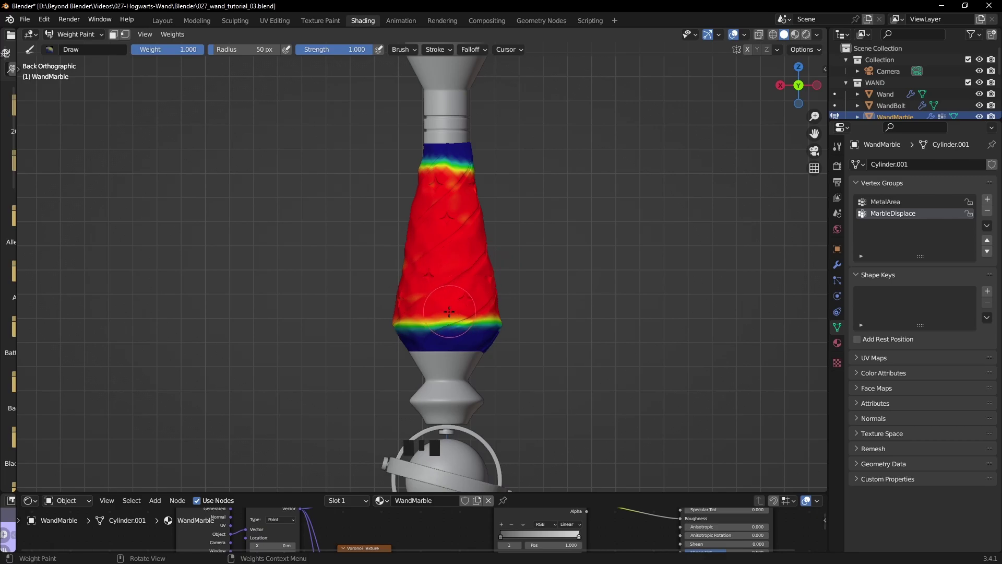
Fill the remaining weak spots around the marble body at full weight, including the edge just below the upper rim
mouse_move(482, 275)
middle_down()
mouse_move(427, 266)
mouse_move(447, 311)
mouse_move(438, 250)
middle_up()
click(426, 266)
click(447, 314)
click(392, 186)
drag(392, 187, 381, 179)
middle_drag(381, 179, 447, 179)
click(367, 182)
drag(367, 181, 405, 183)
middle_drag(382, 200, 446, 266)
click(436, 193)
middle_drag(459, 272, 449, 272)
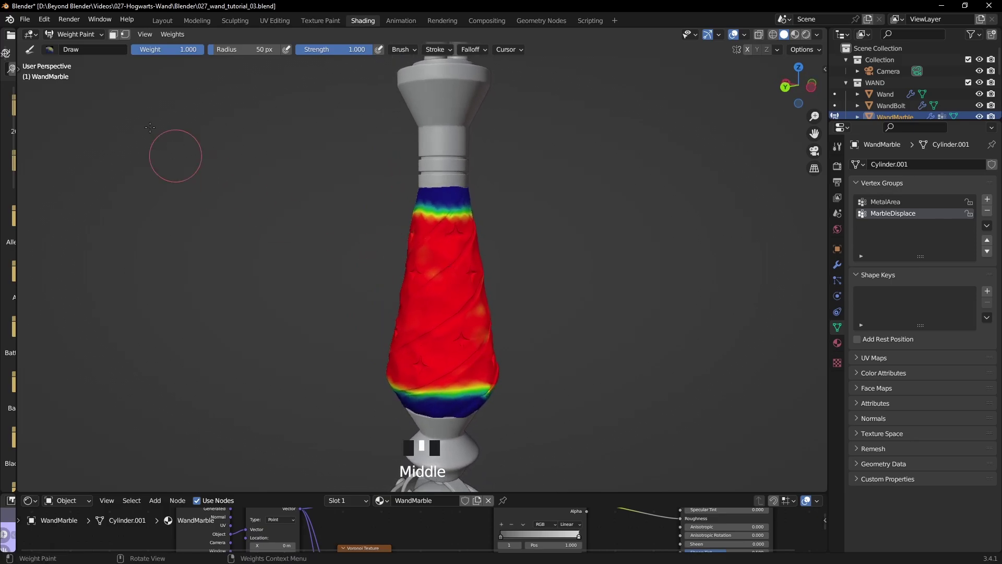
Clear the marble part's upper rim with brush weight 0, and restore the weight to 1.000
drag(192, 50, 129, 50)
mouse_move(478, 180)
shift+middle_down()
mouse_move(366, 196)
mouse_move(456, 191)
shift+middle_up()
click(360, 196)
click(409, 192)
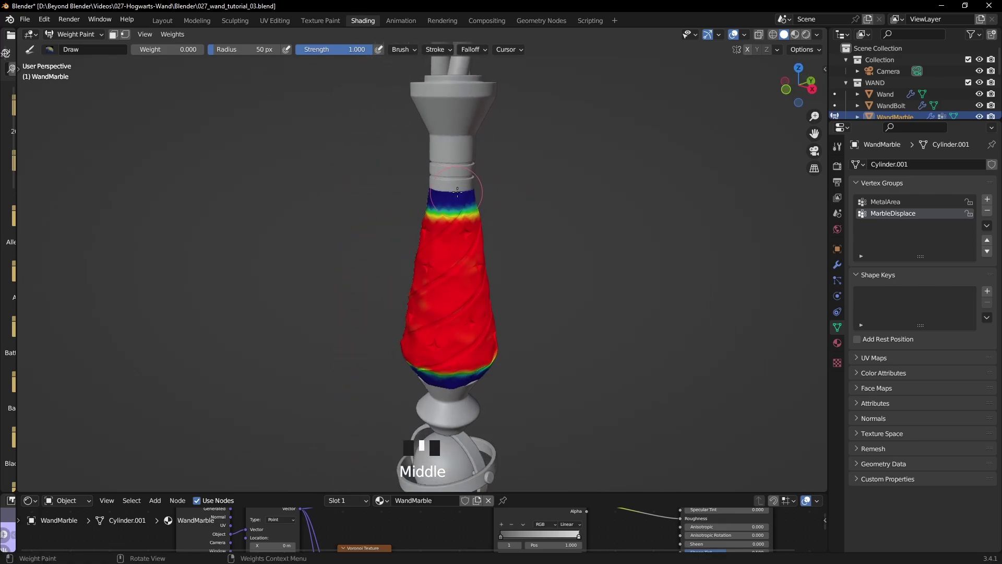
click(173, 55)
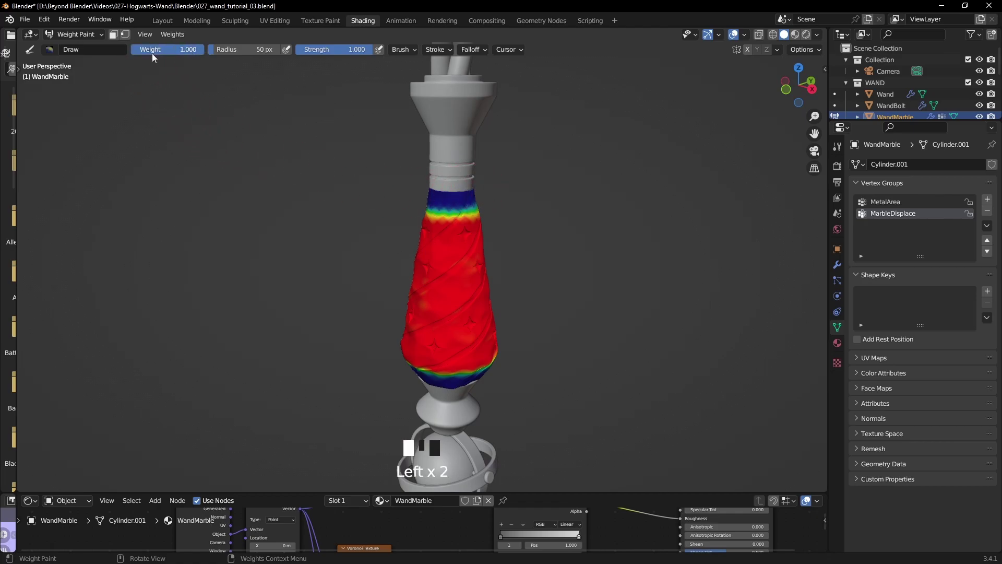
Return to Object Mode and limit the marble part's Displace modifier to the MarbleDisplace vertex group
drag(77, 35, 73, 50)
middle_drag(577, 294, 607, 273)
click(837, 265)
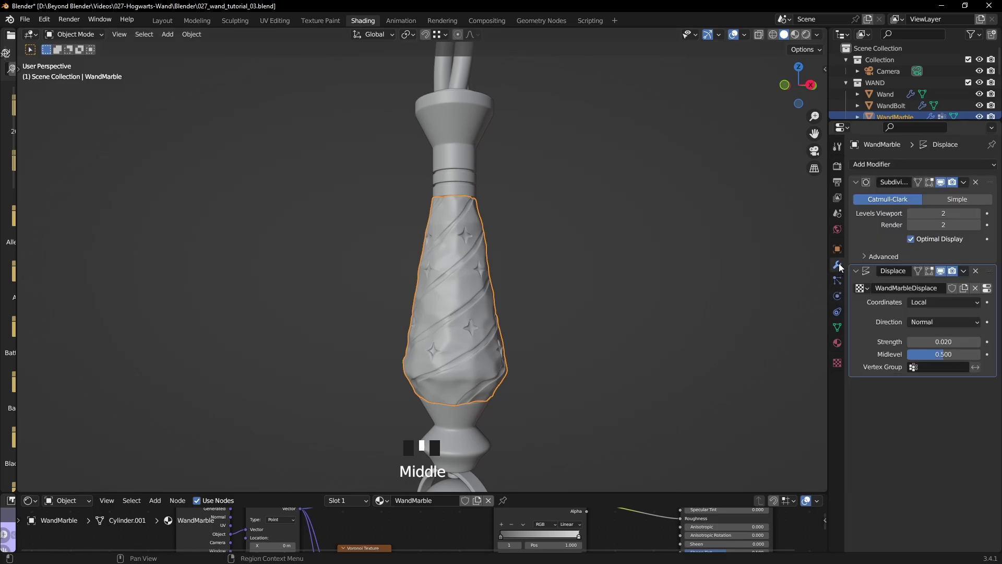
click(939, 367)
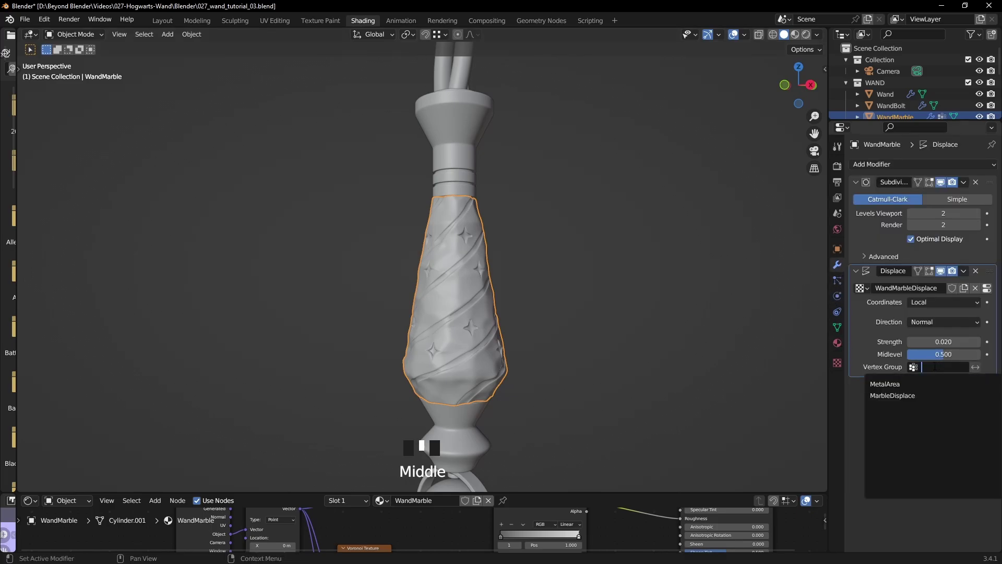
double_click(911, 395)
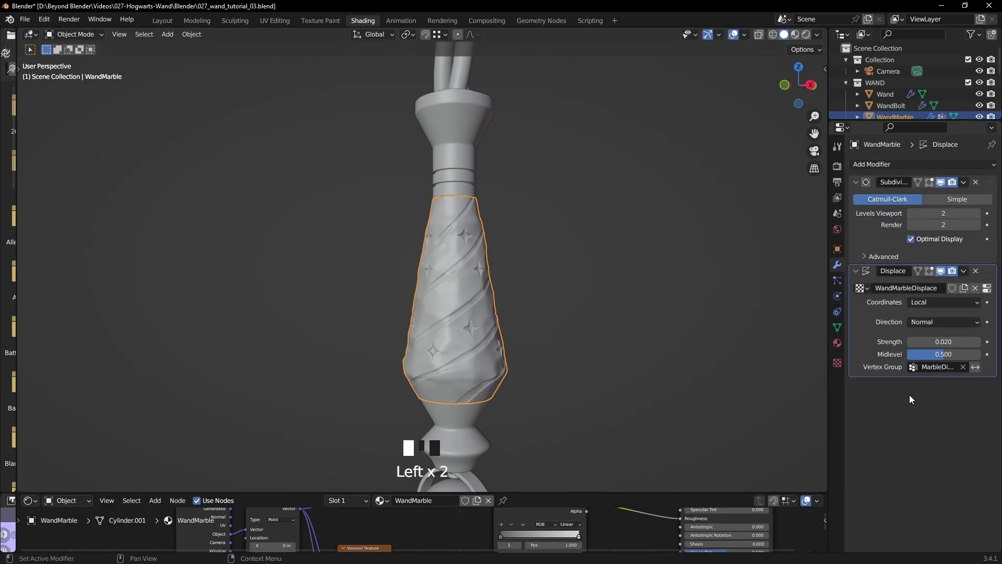
Deselect the marble part, switch to rendered shading, and compare the handle with the reference wand video
click(555, 309)
shift+middle_drag(575, 317, 540, 236)
scroll(496, 344, up, 2)
scroll(496, 349, up, 3)
shift+middle_drag(503, 376, 568, 186)
click(805, 36)
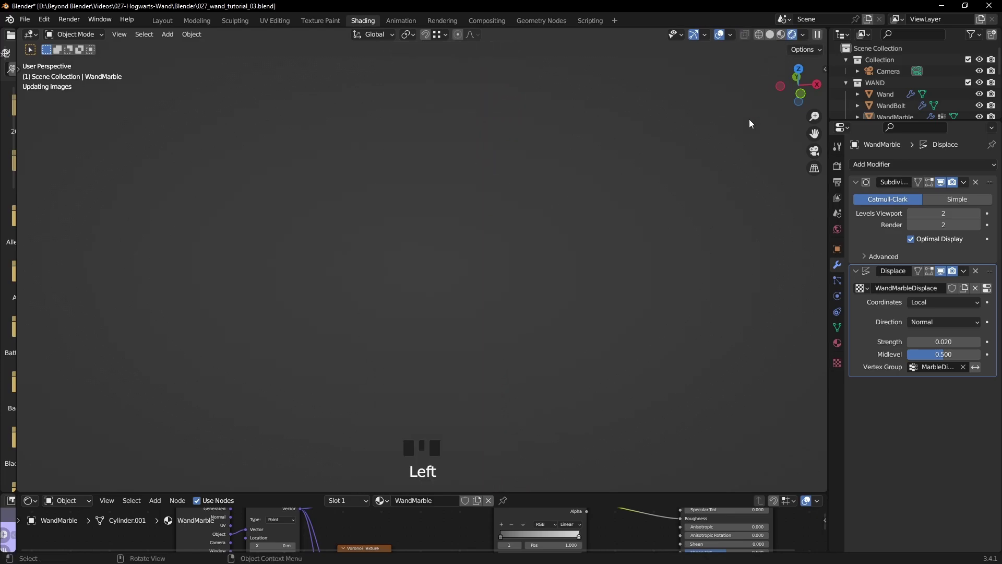
mouse_move(651, 293)
middle_down()
mouse_move(549, 224)
mouse_move(548, 282)
mouse_move(512, 199)
middle_up()
scroll(540, 252, down, 2)
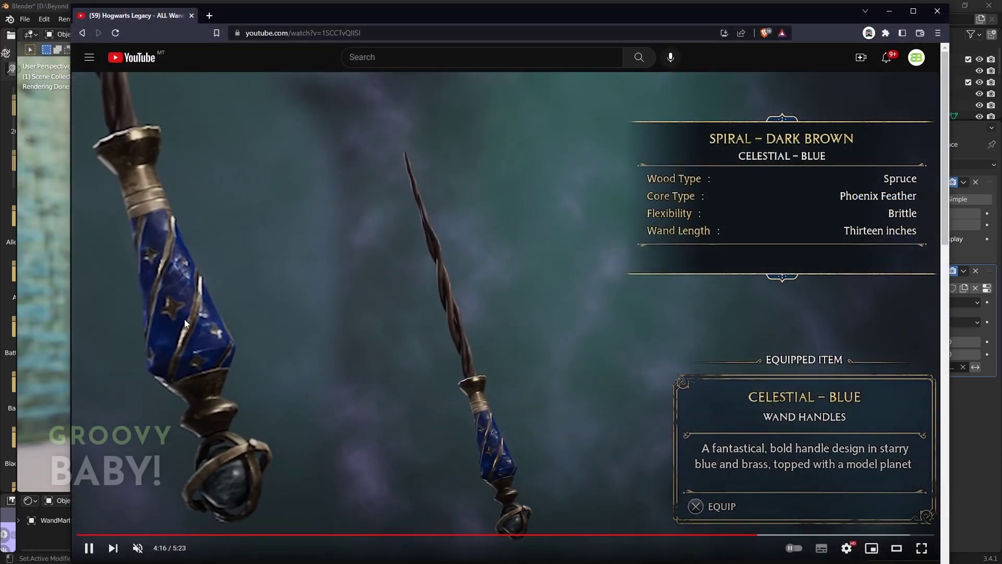
click(352, 262)
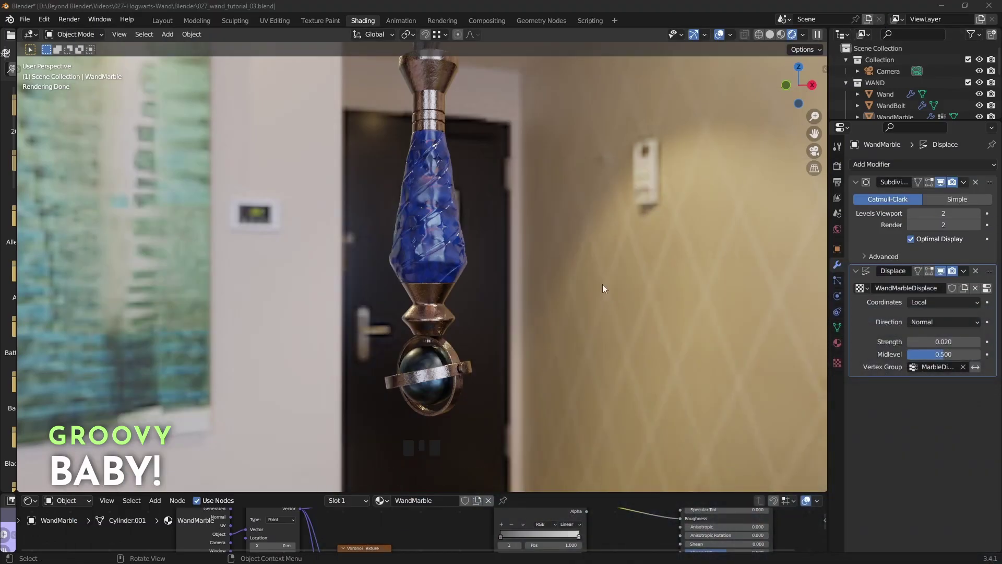
Switch to the Layout workspace and isolate the marble part in local view
click(436, 212)
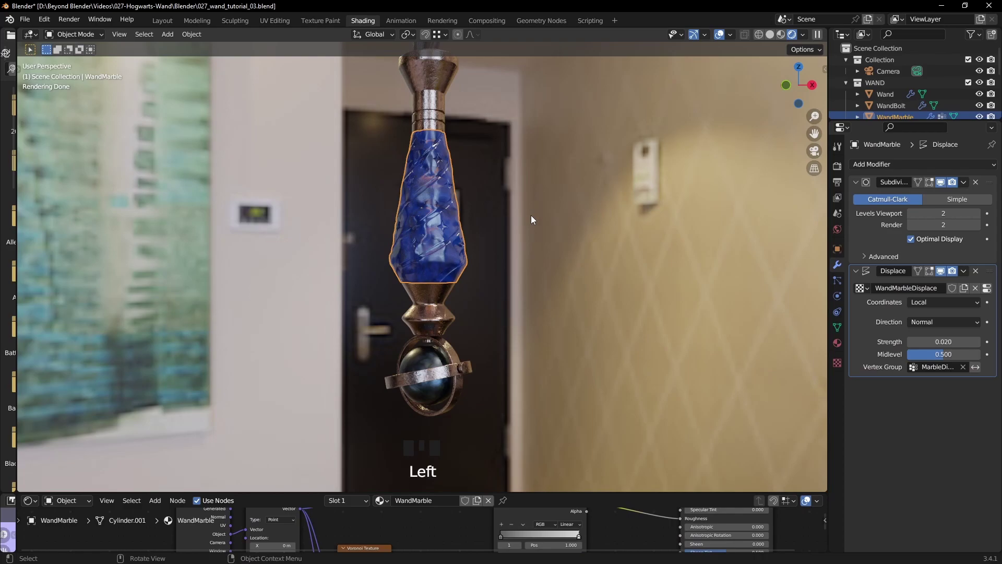
key(slash)
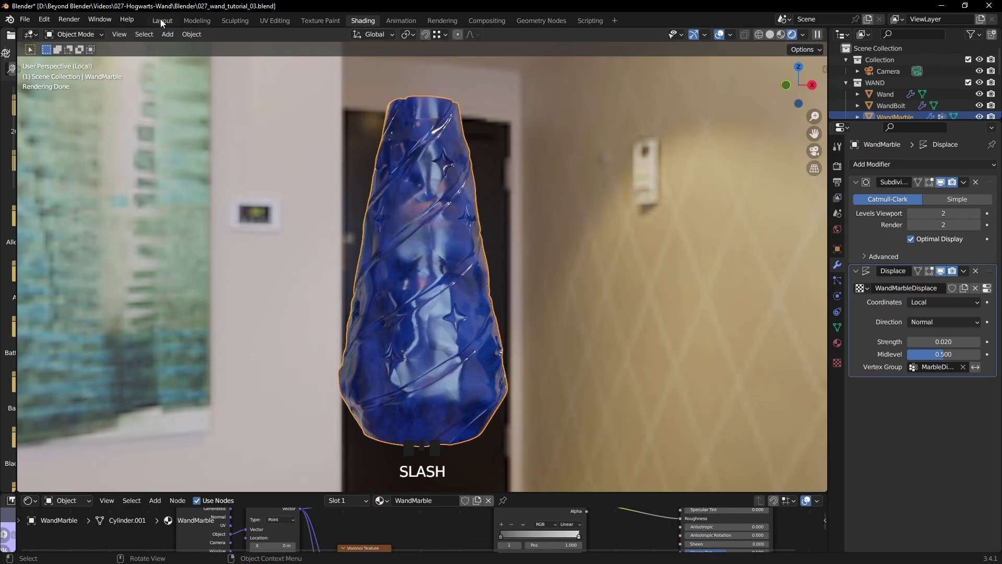
click(162, 20)
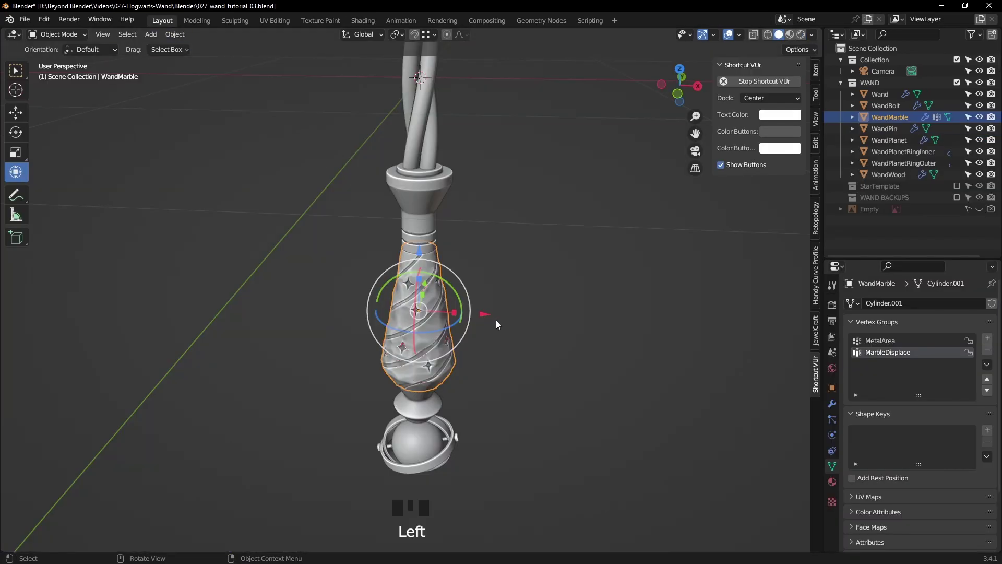
key(slash)
click(589, 317)
middle_drag(590, 317, 483, 316)
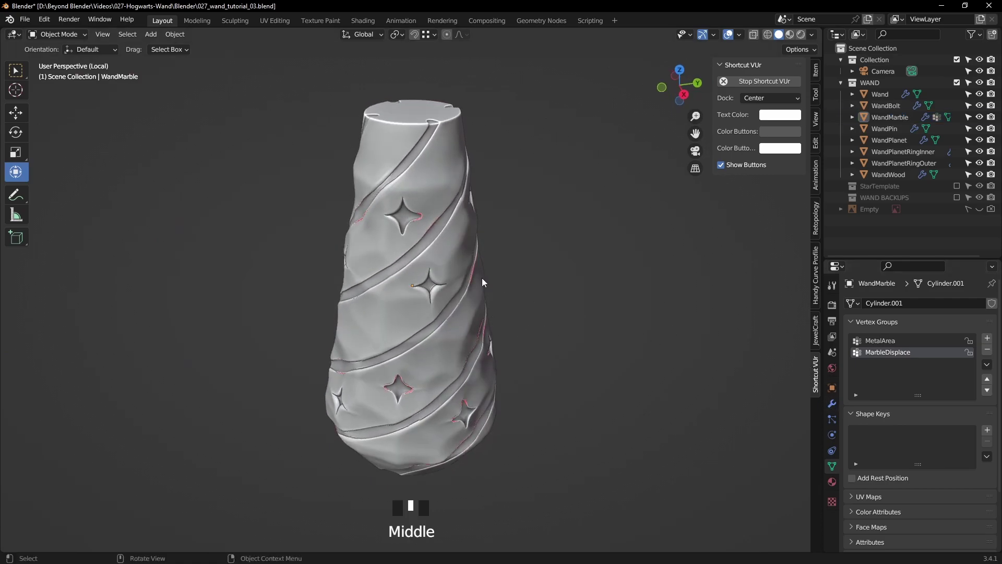
Turn off viewport display for the marble part's Subdivision and Displace modifiers
click(831, 405)
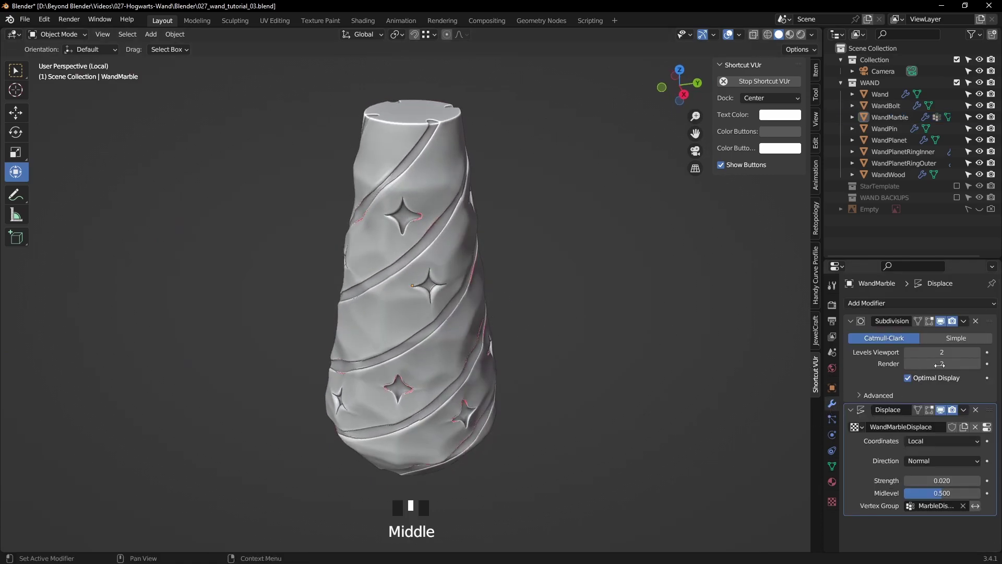
click(941, 321)
click(940, 409)
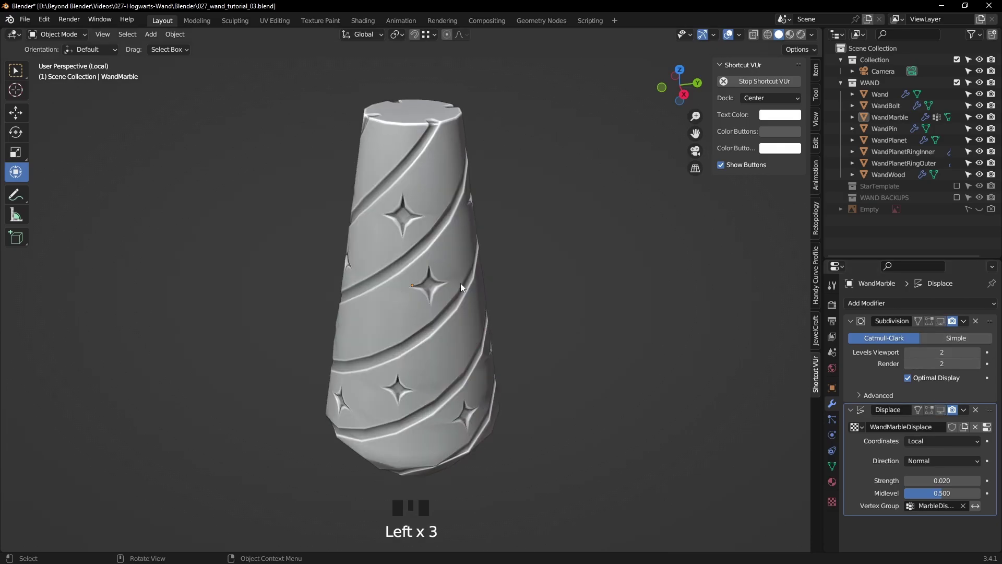
Enter Edit Mode with face selection on the marble part and select the faces of the MetalArea vertex group
click(437, 259)
key(Tab)
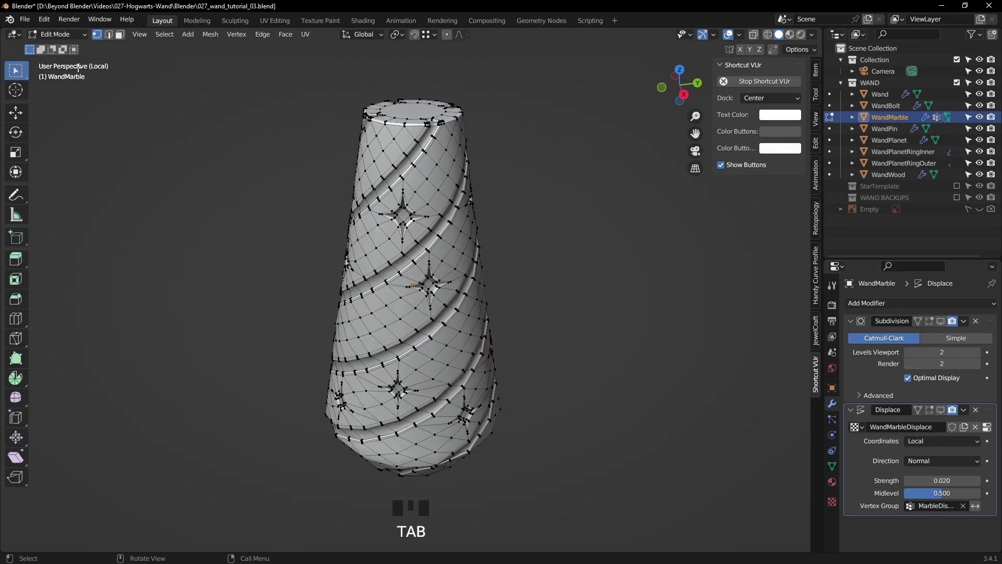
click(120, 38)
middle_drag(530, 264, 721, 353)
scroll(549, 286, up, 3)
click(832, 465)
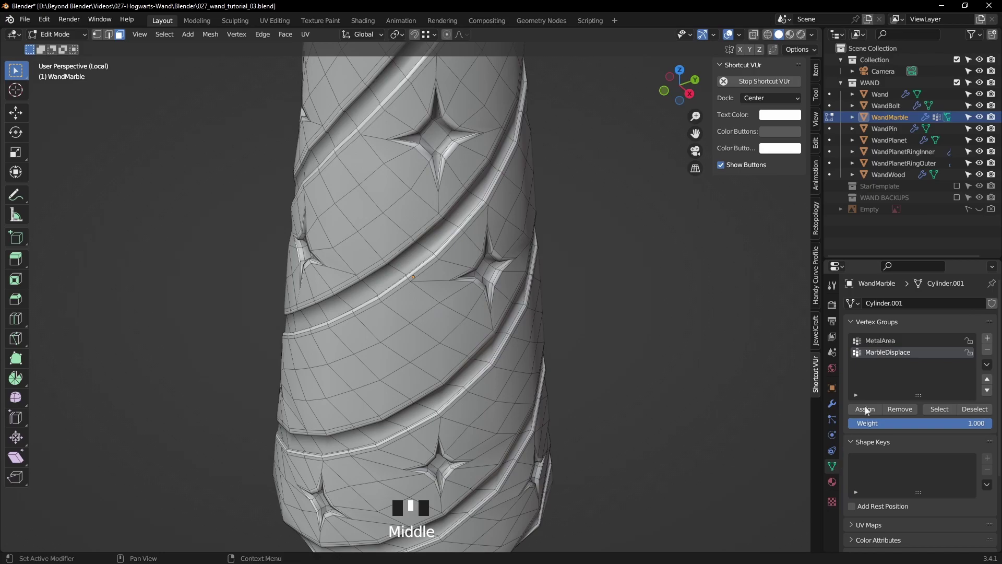
click(879, 342)
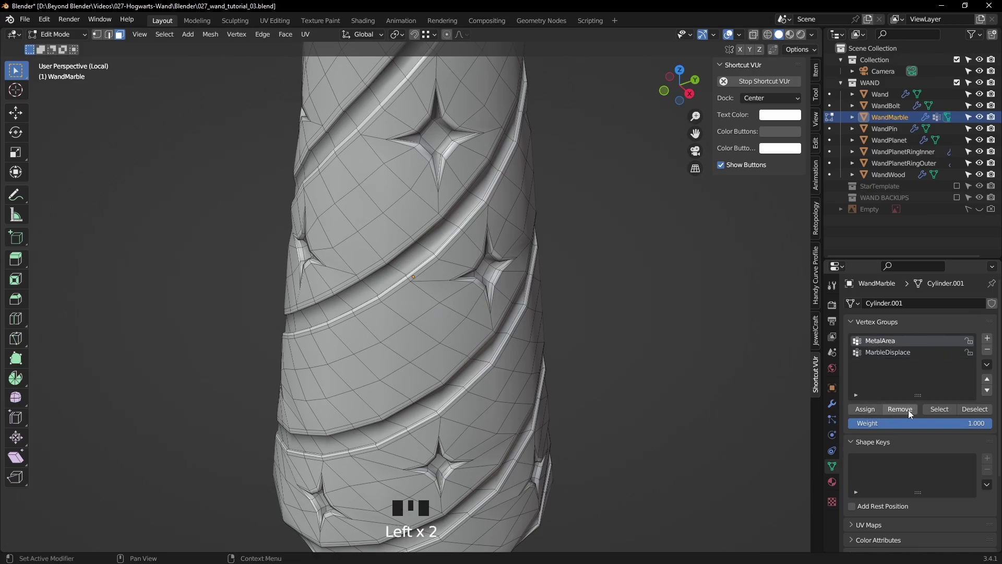
click(939, 409)
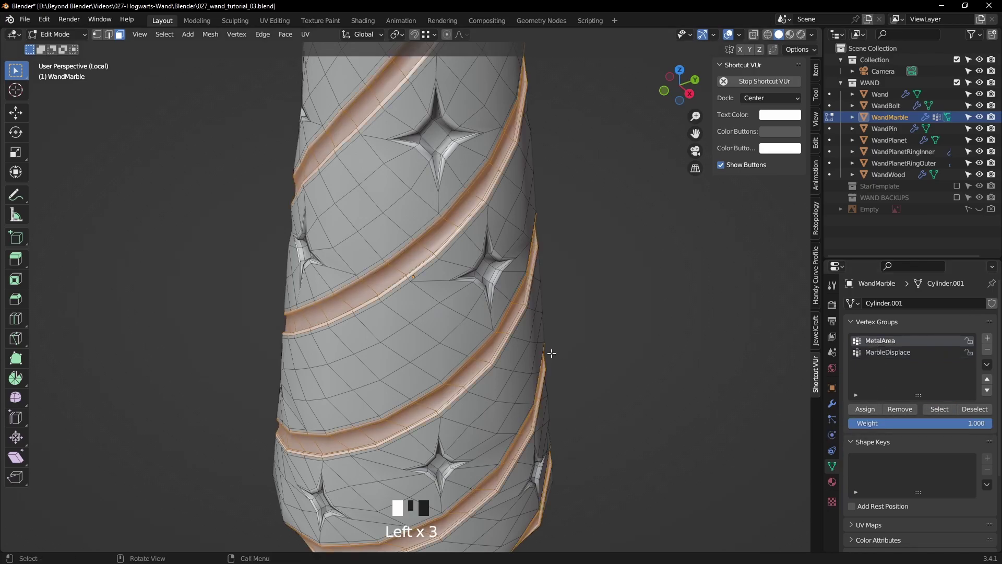
Add a second material slot with WandMetal, assign it to the selected spiral groove faces, and clear the selection
scroll(517, 353, down, 3)
middle_drag(506, 349, 751, 347)
scroll(509, 315, up, 2)
scroll(439, 380, down, 2)
scroll(751, 347, down, 2)
click(832, 481)
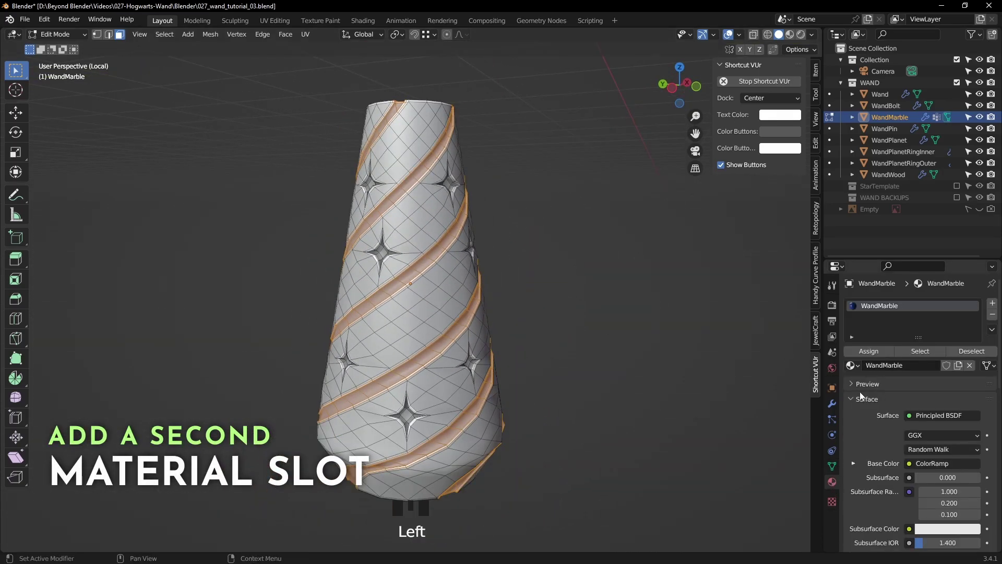
click(991, 305)
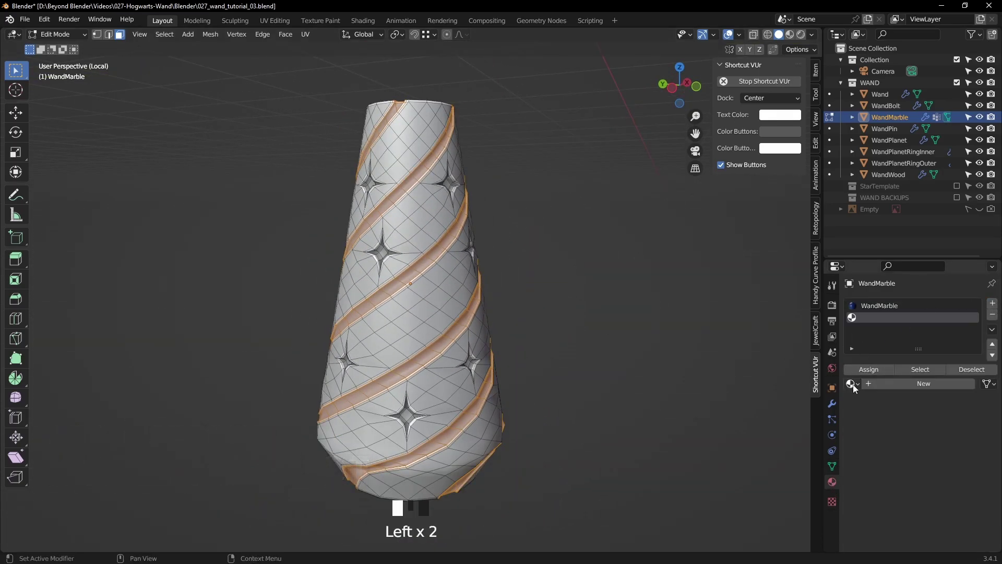
click(854, 386)
click(761, 424)
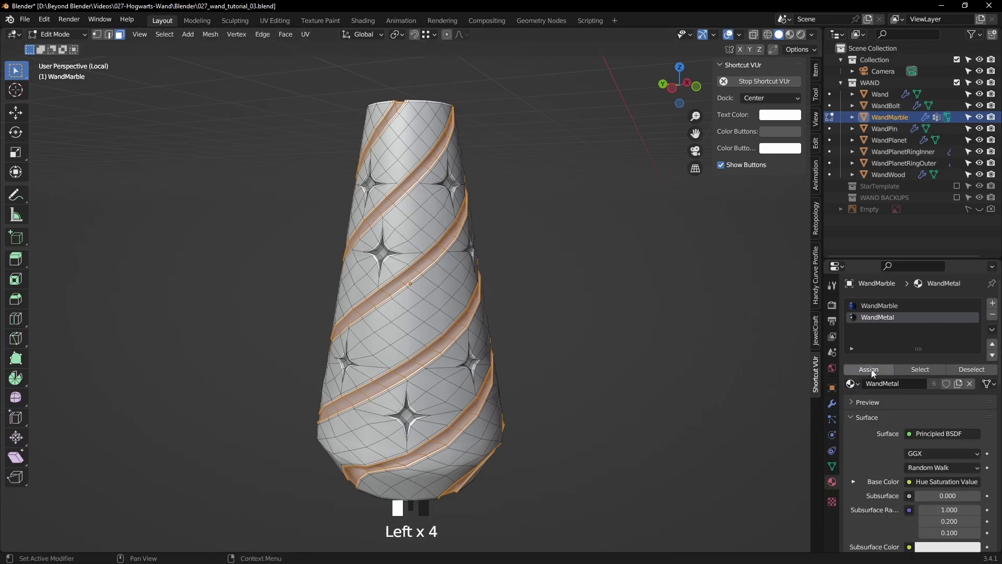
click(594, 257)
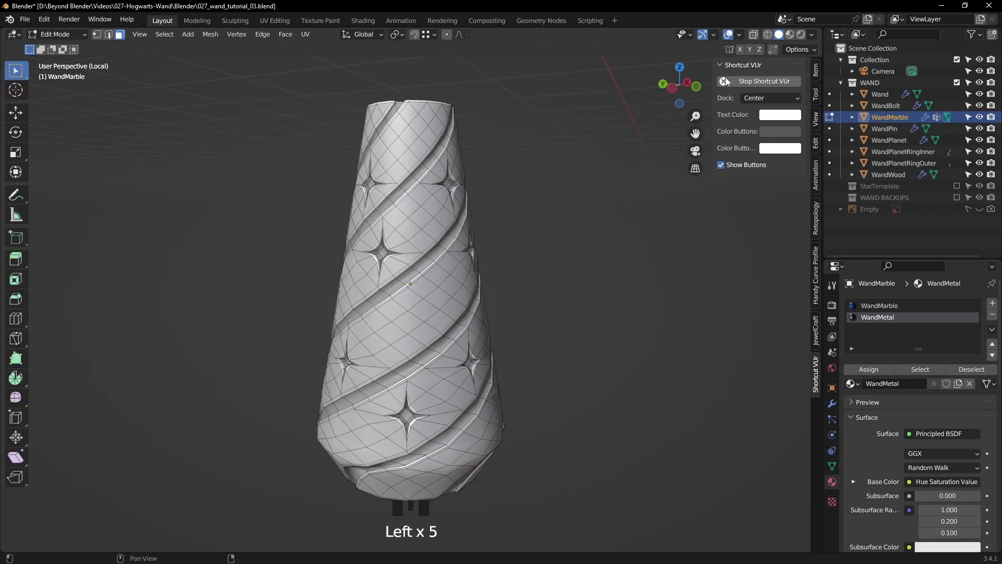
Switch the viewport to rendered shading with scene lights and scene world turned off, and return to Object Mode
click(801, 34)
click(797, 35)
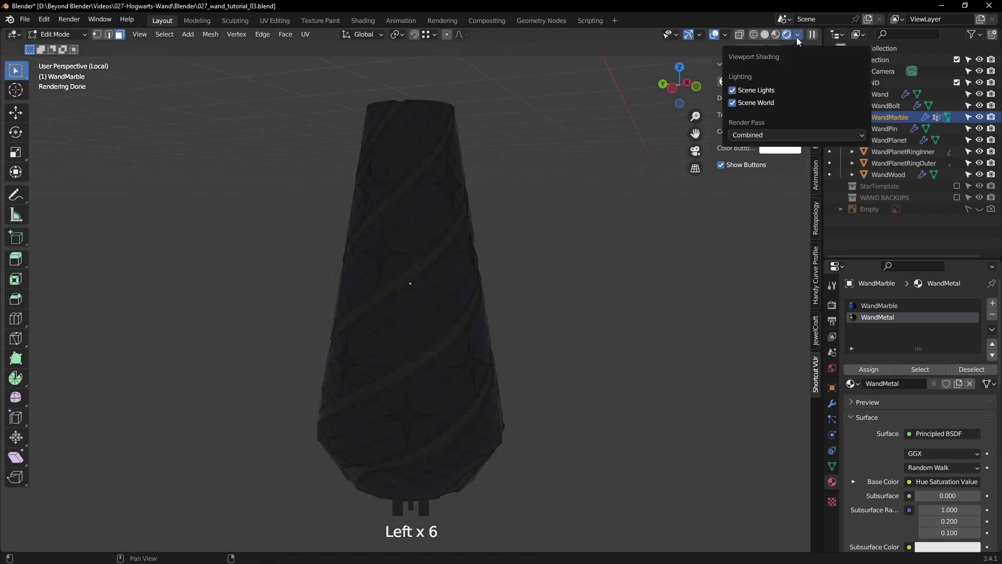
click(733, 103)
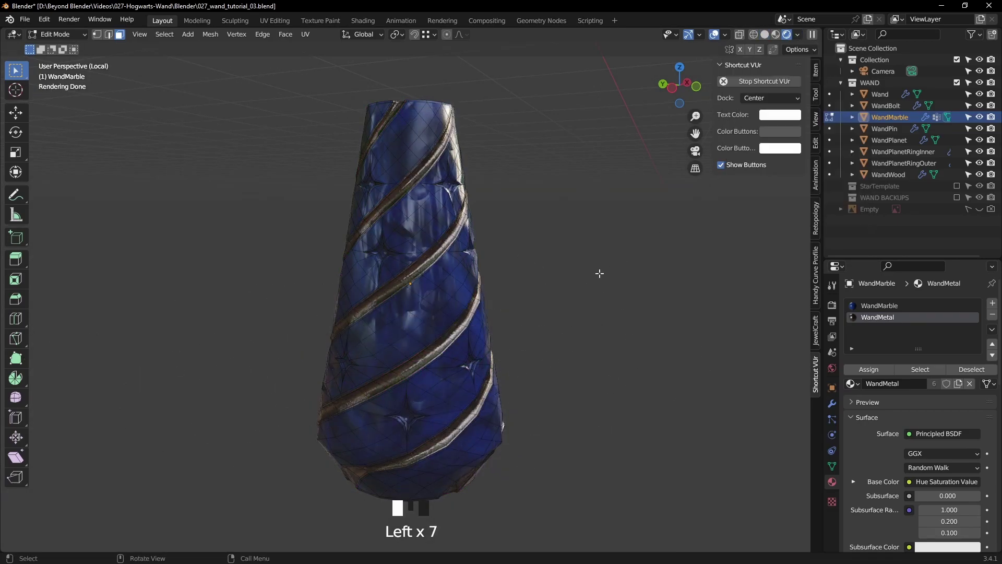
key(Tab)
middle_drag(568, 281, 479, 297)
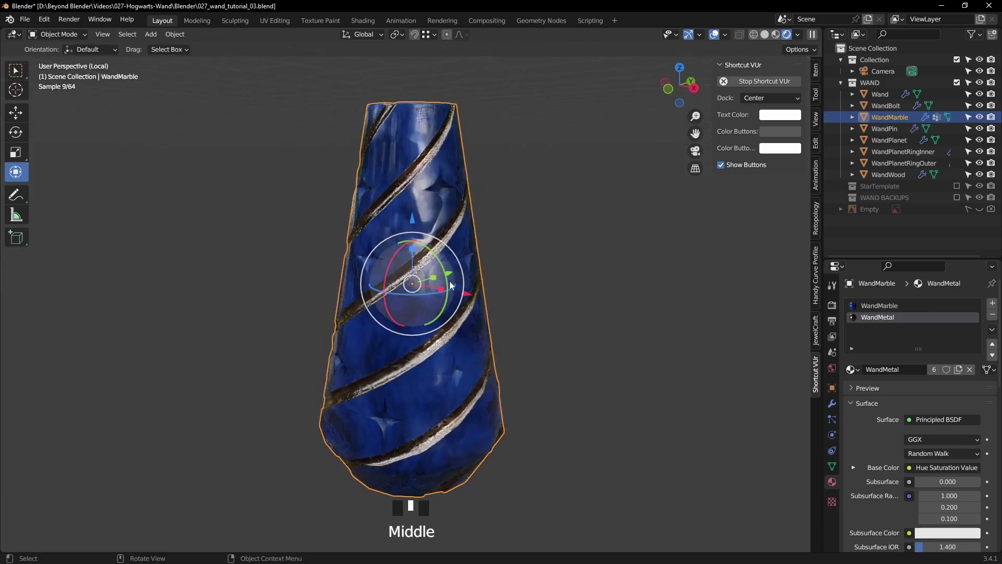
Change the viewport shading's HDRI to the bright indoor environment and check the lighting on the marble part
click(649, 233)
click(798, 36)
click(777, 128)
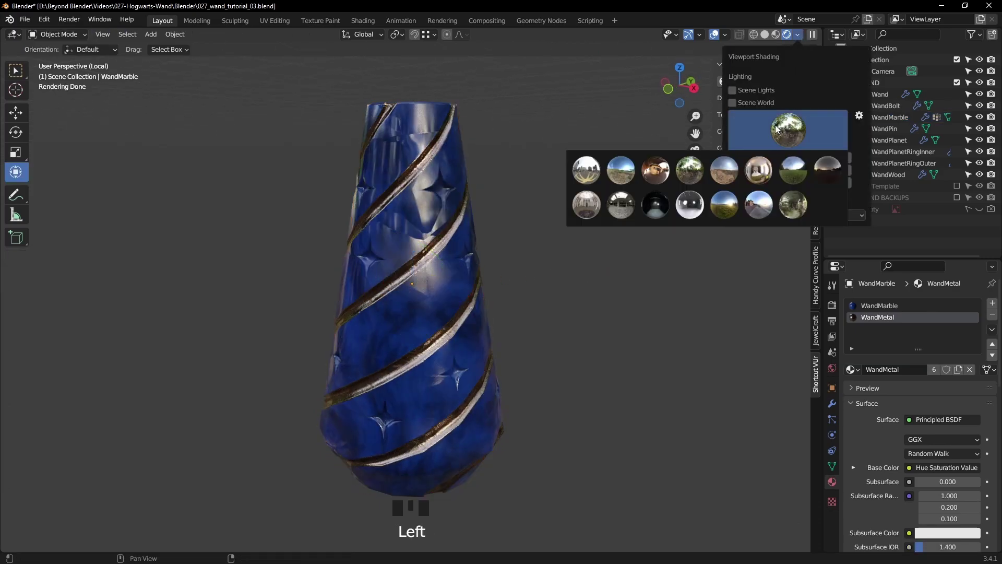
click(771, 168)
click(636, 356)
middle_drag(637, 356, 597, 348)
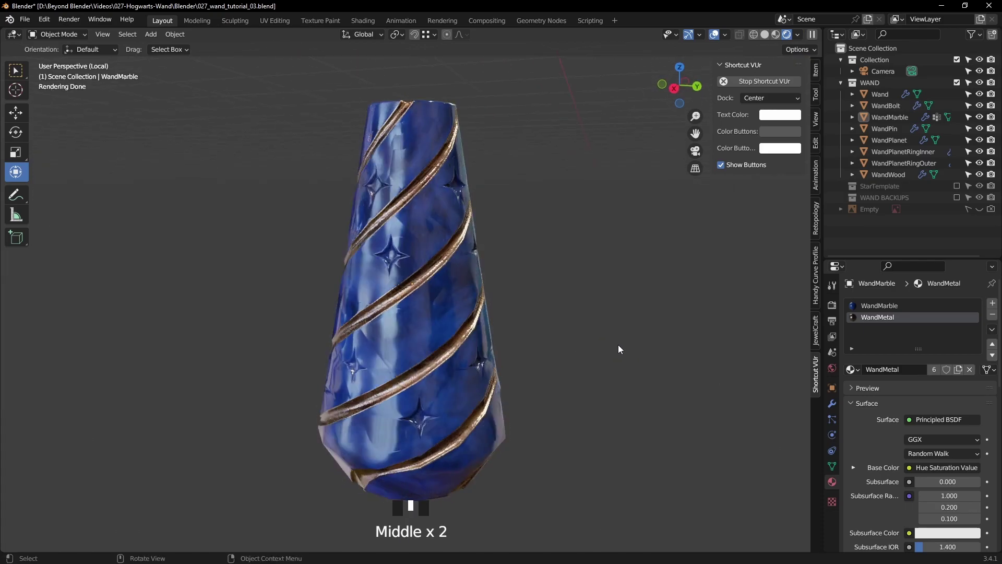
Turn on viewport display for the marble part's Subdivision and Displace modifiers and inspect the grooves and stars up close
click(425, 338)
click(831, 404)
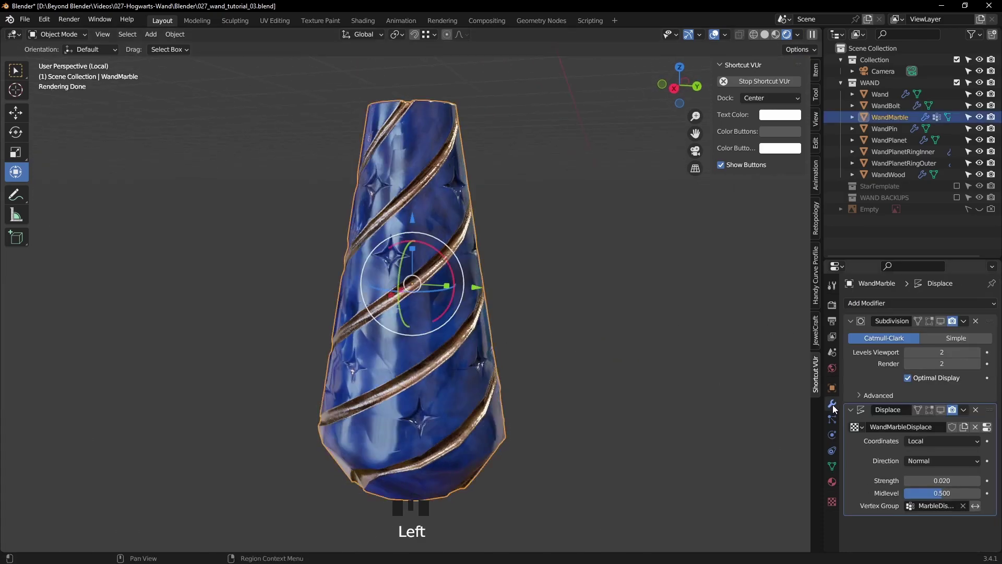
click(942, 322)
click(941, 410)
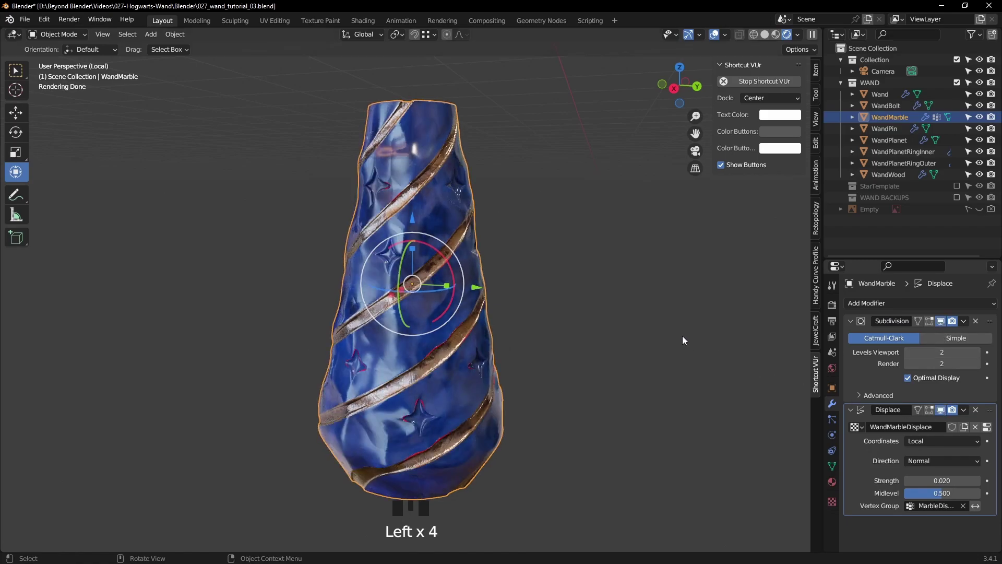
click(624, 348)
middle_drag(624, 348, 703, 306)
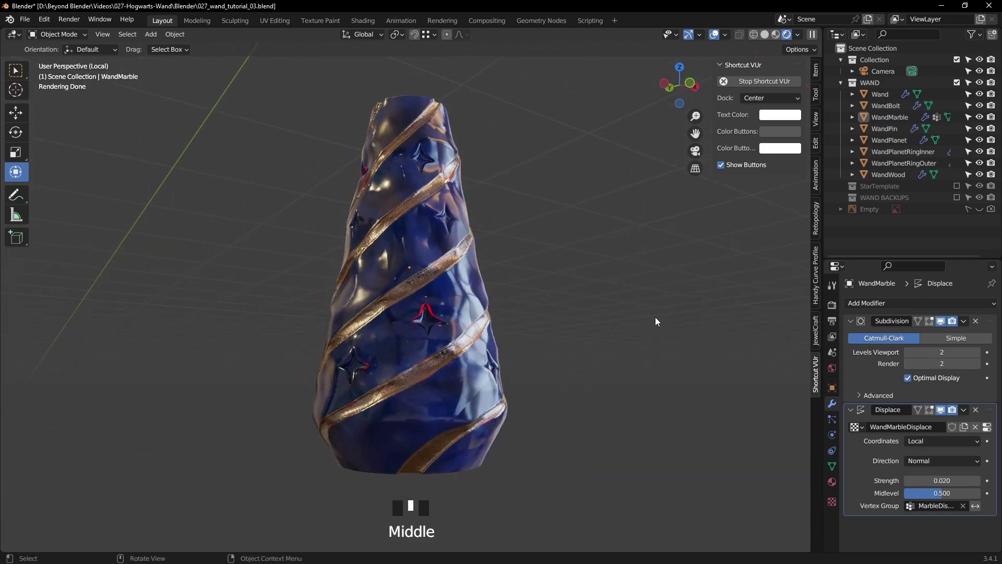
click(452, 330)
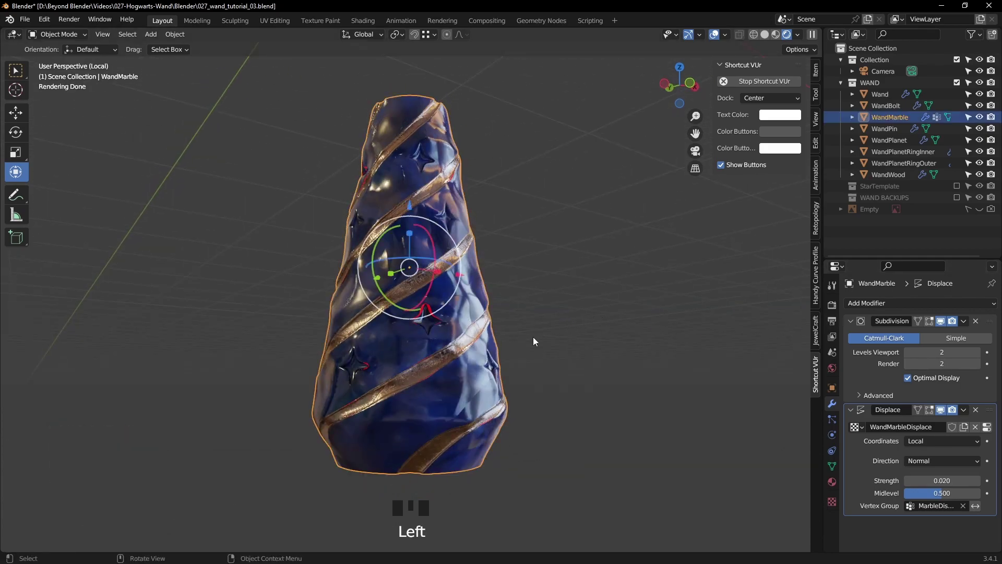
click(578, 327)
scroll(417, 319, up, 4)
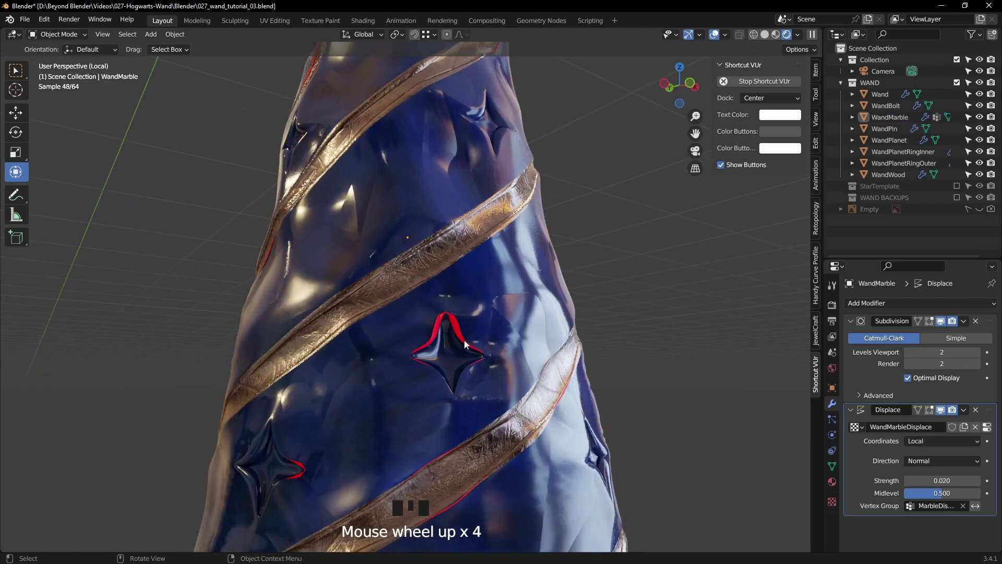
Enter Edit Mode on the marble part and turn off viewport display for its Subdivision and Displace modifiers
key(Tab)
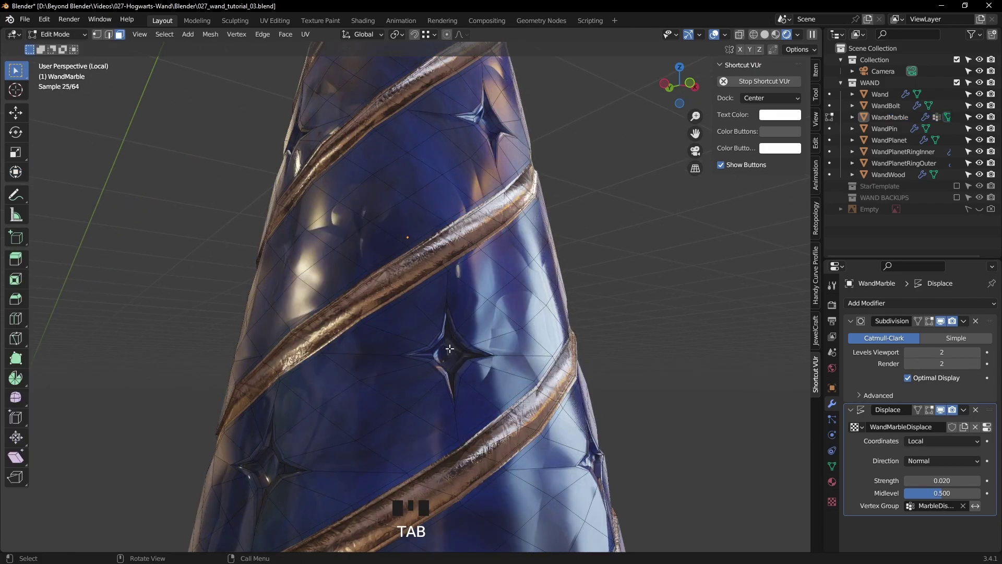
scroll(560, 353, down, 2)
shift+middle_drag(560, 353, 606, 299)
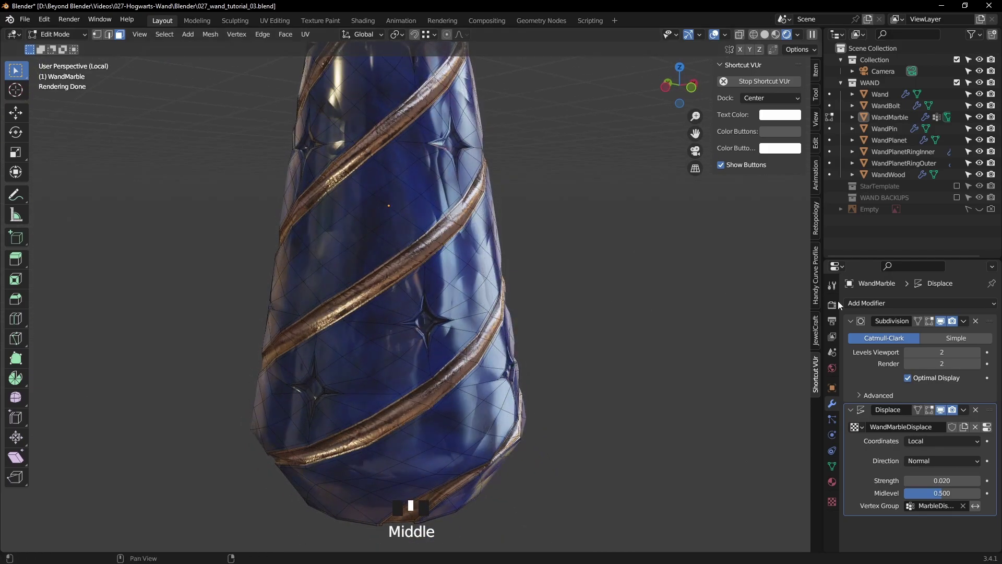
click(940, 321)
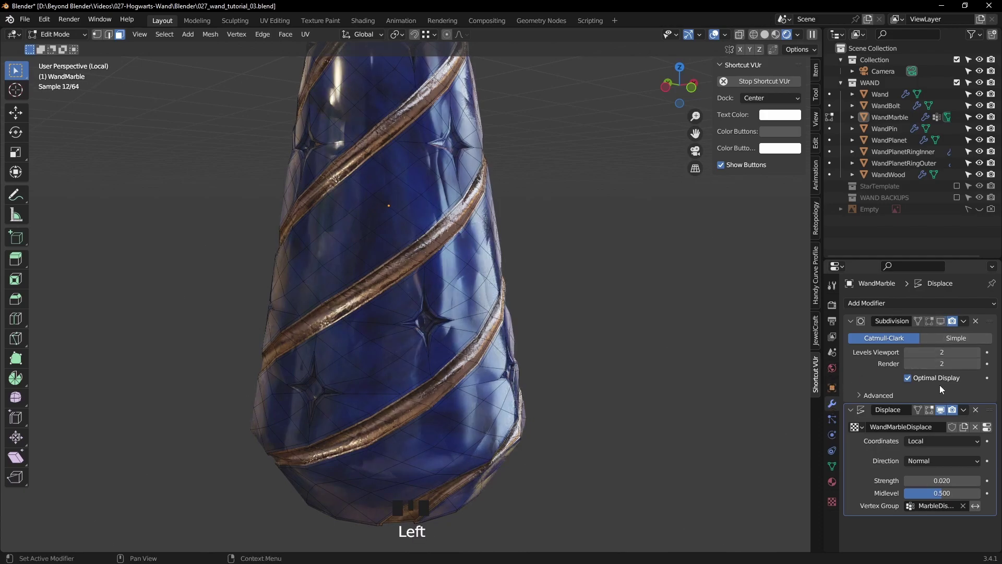
click(941, 409)
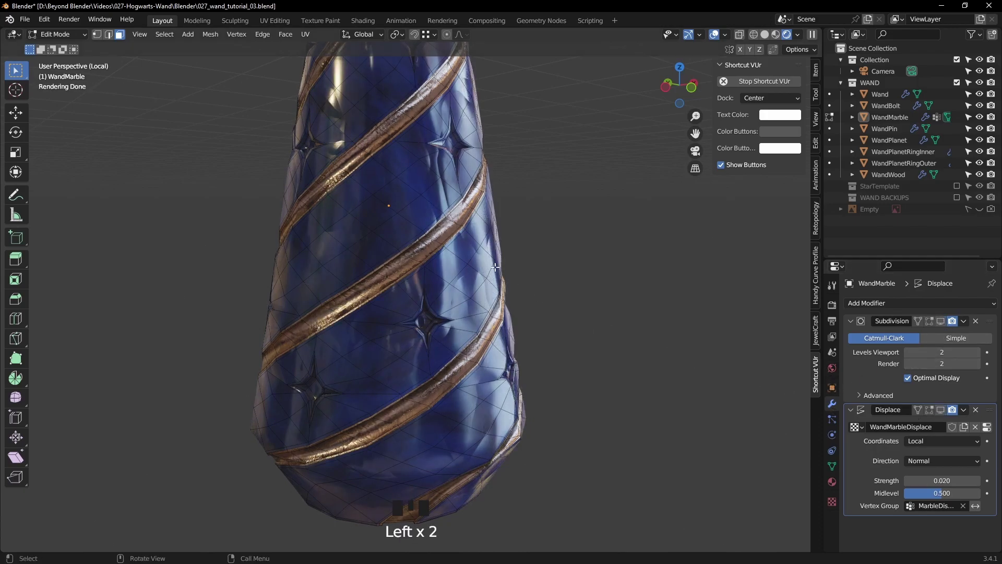
Switch the viewport to solid shading with a close view of the star recesses
middle_drag(521, 254, 469, 288)
scroll(540, 244, up, 3)
key(z)
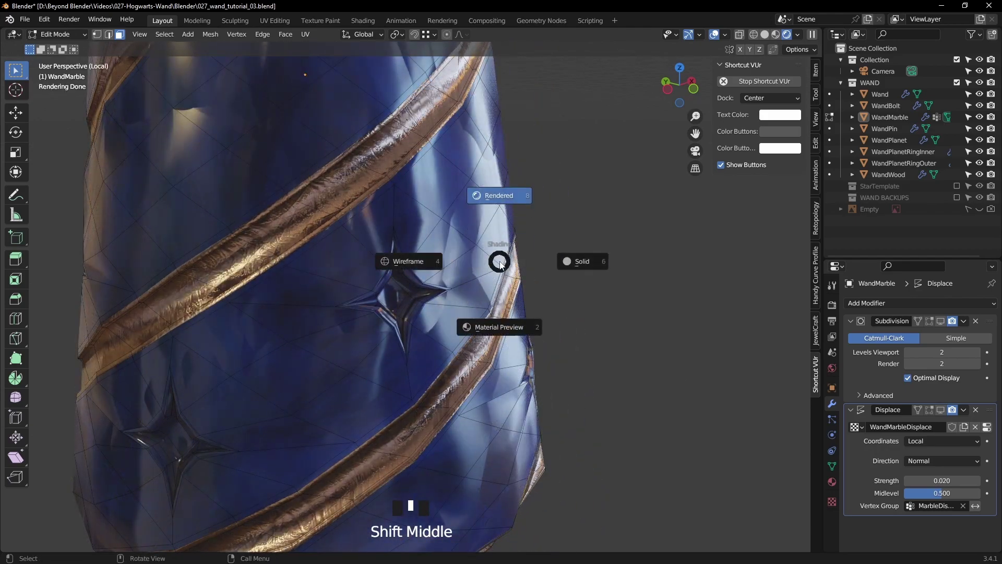
click(571, 263)
mouse_move(571, 263)
middle_down()
mouse_move(552, 296)
mouse_move(542, 293)
middle_up()
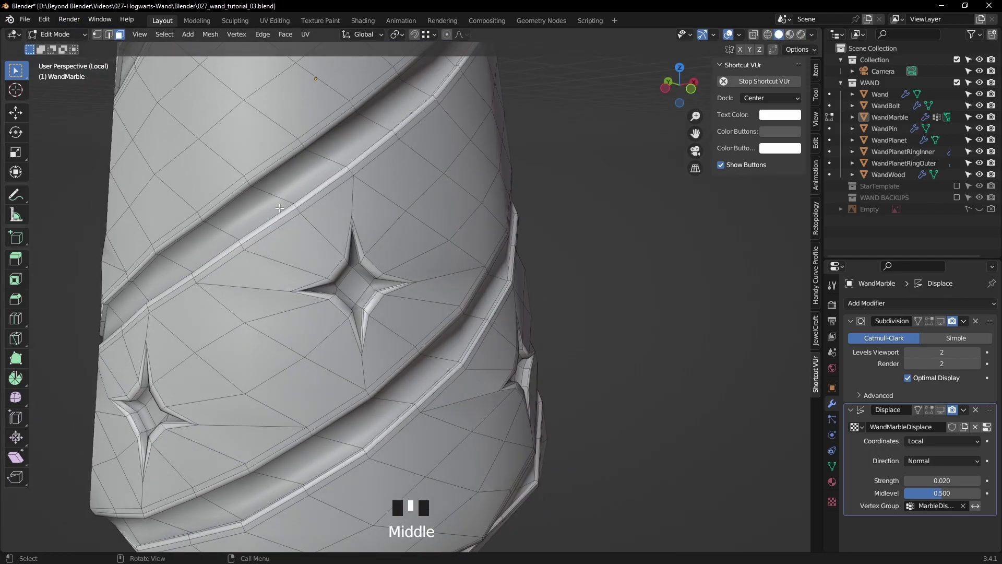
Select the centre faces of the star recesses all around the marble part and grow the selection twice to cover the whole stars
middle_drag(350, 310, 546, 265)
shift+click(239, 414)
shift+click(376, 339)
scroll(448, 298, down, 2)
shift+click(458, 290)
shift+click(257, 358)
shift+click(360, 313)
scroll(443, 284, down, 2)
mouse_move(443, 284)
middle_down()
mouse_move(522, 286)
mouse_move(584, 307)
mouse_move(461, 282)
middle_up()
scroll(461, 282, up, 3)
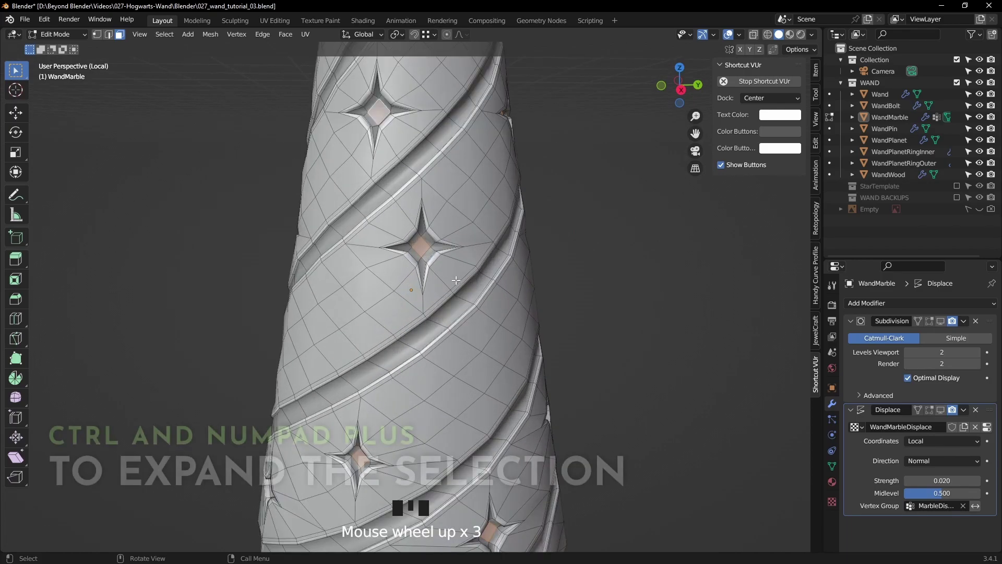
key(ctrl+KP_Add)
key(ctrl+KP_Add)
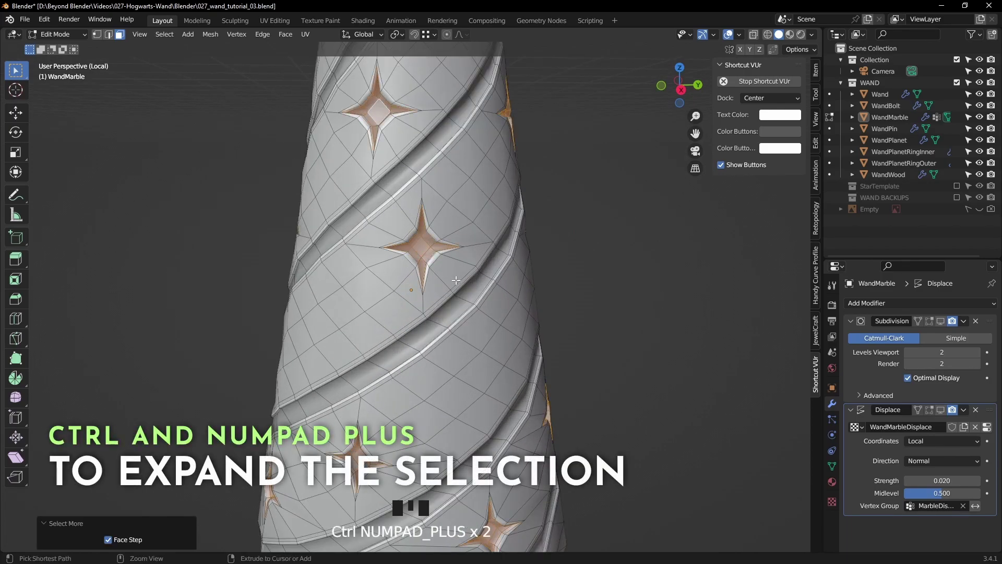
scroll(533, 284, down, 2)
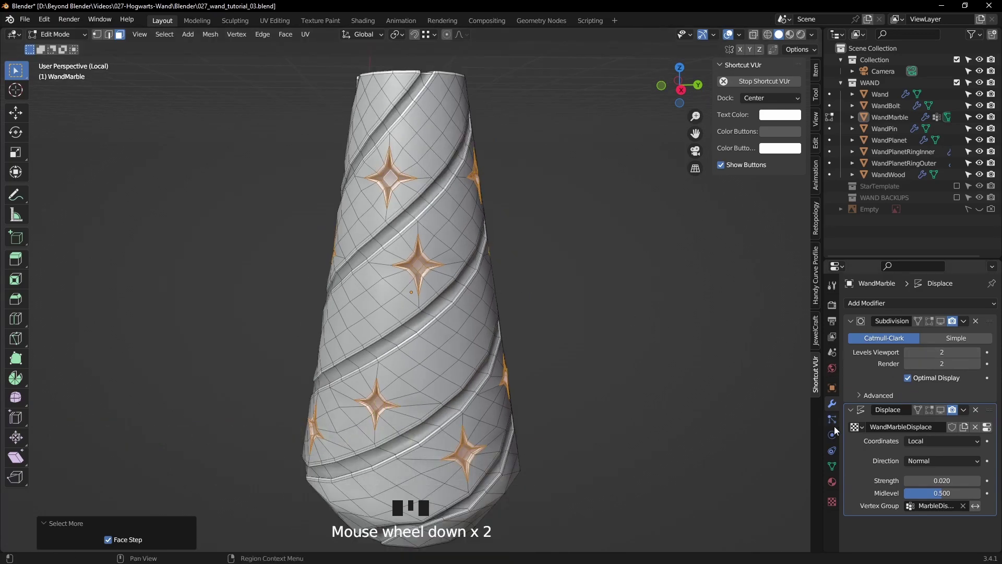
Assign the WandMetal material to the selected star faces and leave Edit Mode
click(832, 480)
click(879, 319)
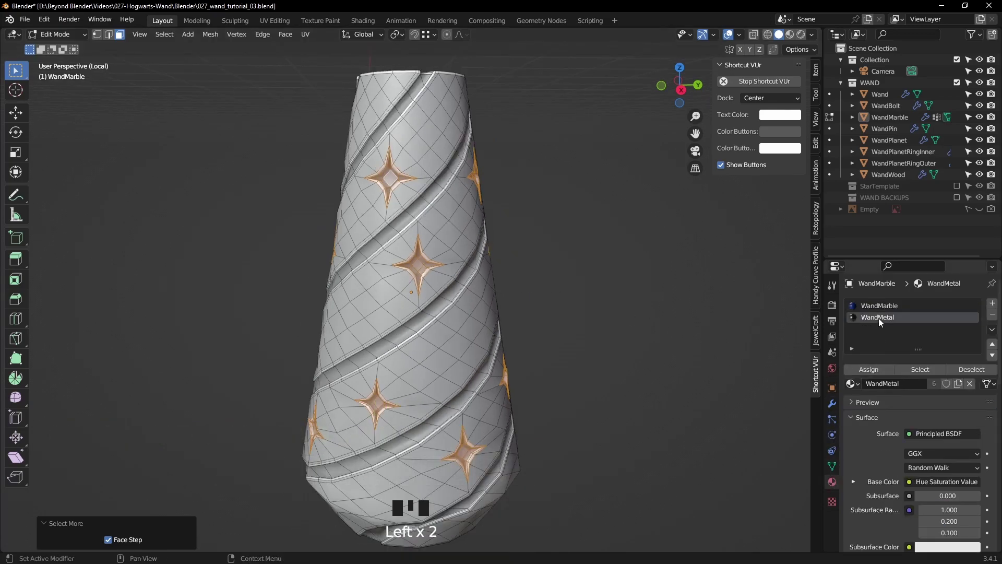
click(869, 370)
key(Tab)
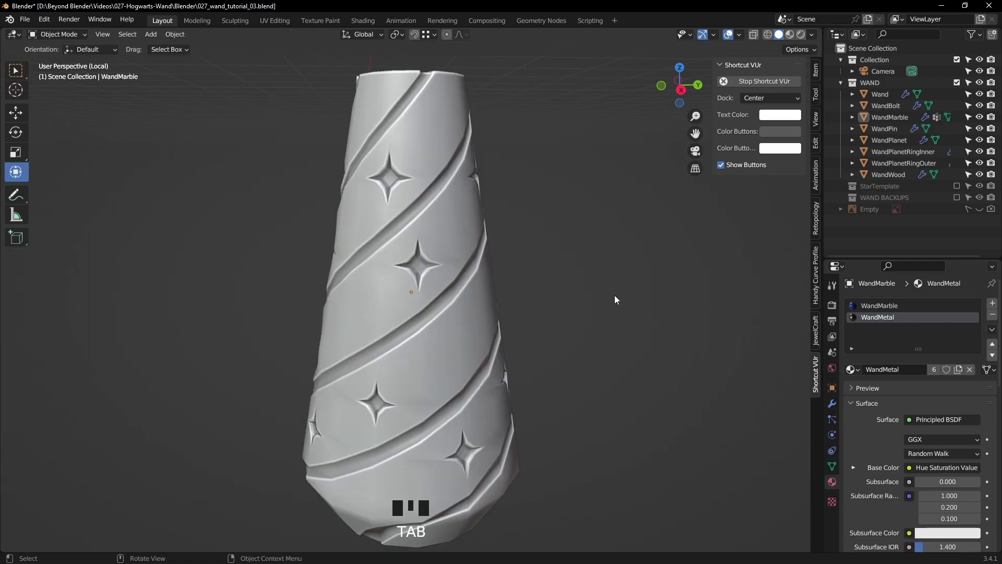
Return to rendered shading and turn on viewport display for the marble part's Subdivision and Displace modifiers
double_click(802, 35)
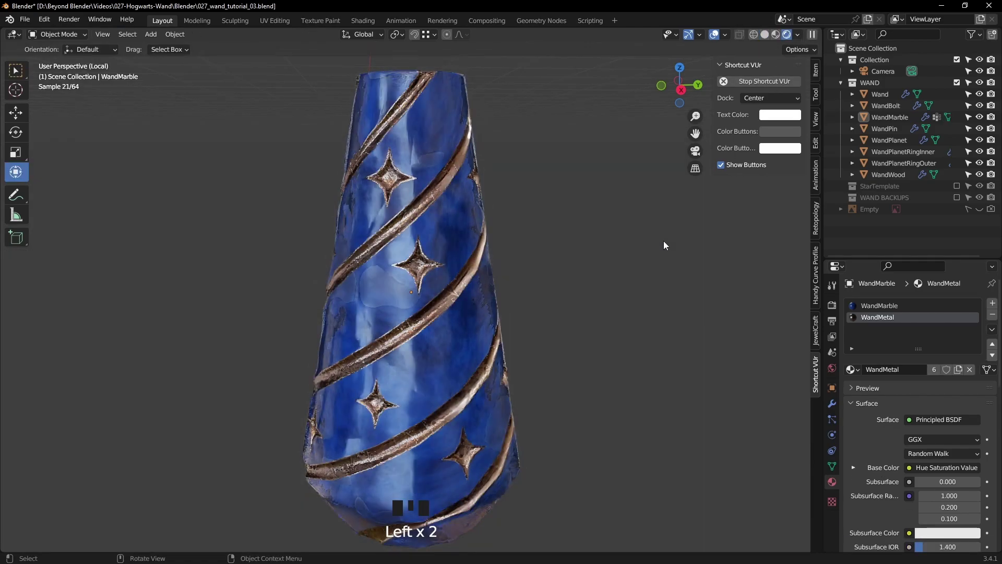
click(832, 404)
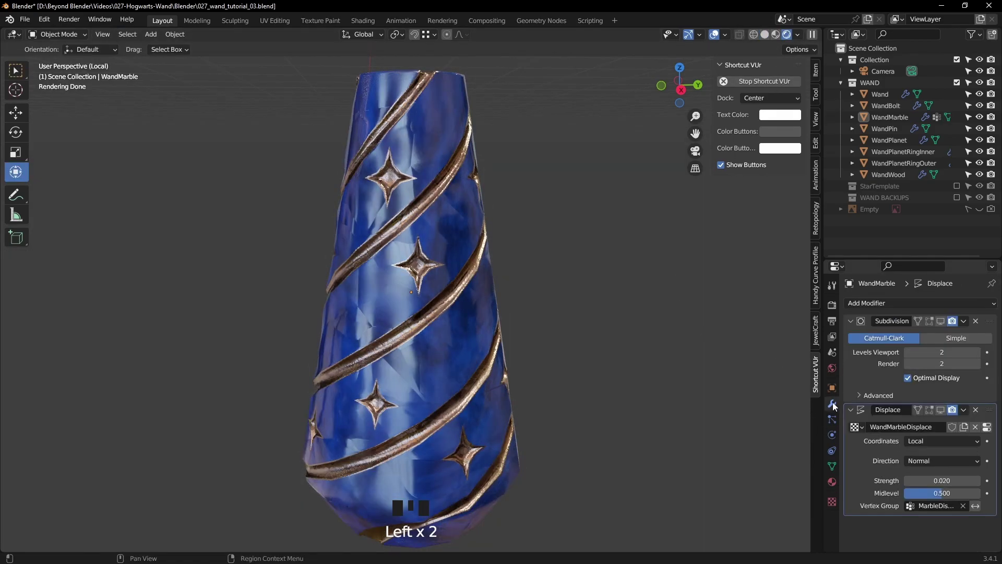
triple_click(941, 321)
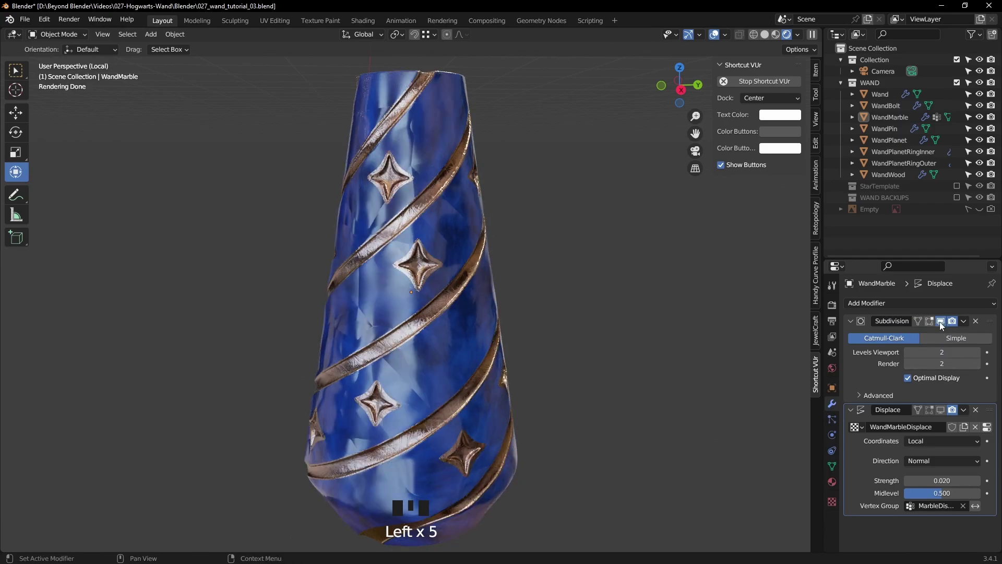
click(943, 409)
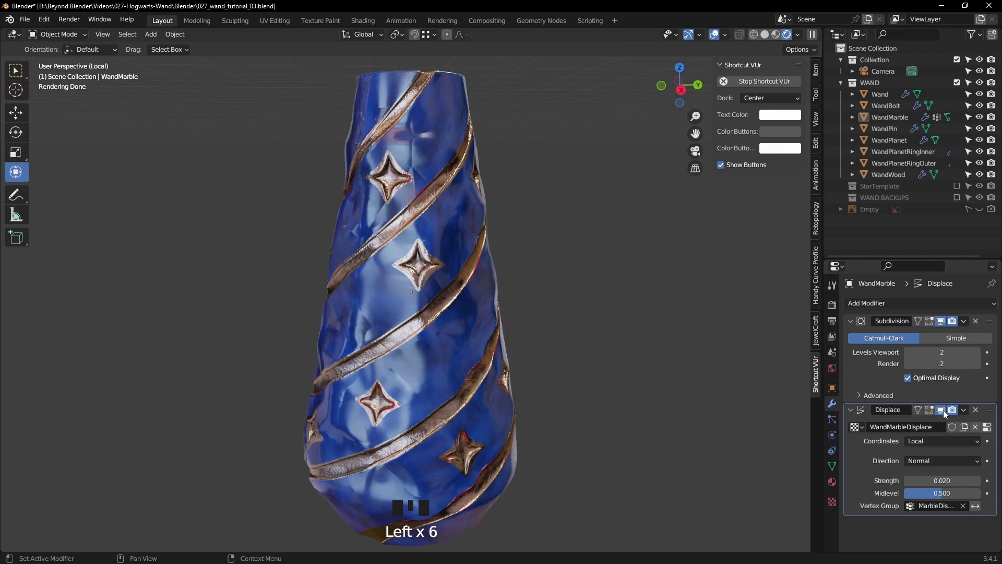
middle_drag(593, 240, 474, 380)
scroll(592, 351, up, 2)
Try assigning the WandMarble material to the spiral groove faces in Edit Mode, and return to Object Mode
key(Tab)
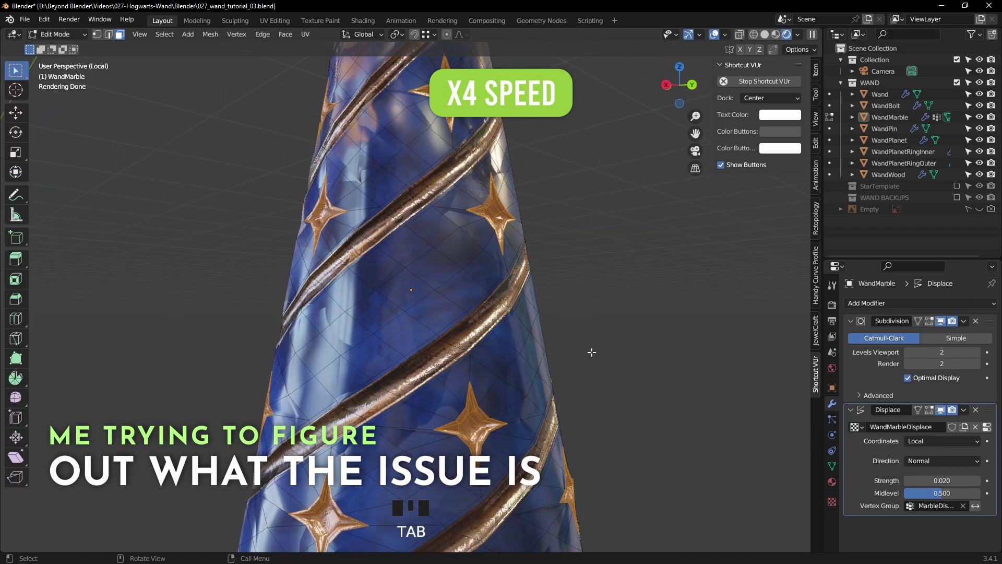
key(ctrl+l)
key(ctrl+KP_Add)
click(832, 481)
click(877, 317)
click(879, 307)
key(Tab)
middle_drag(616, 346, 606, 311)
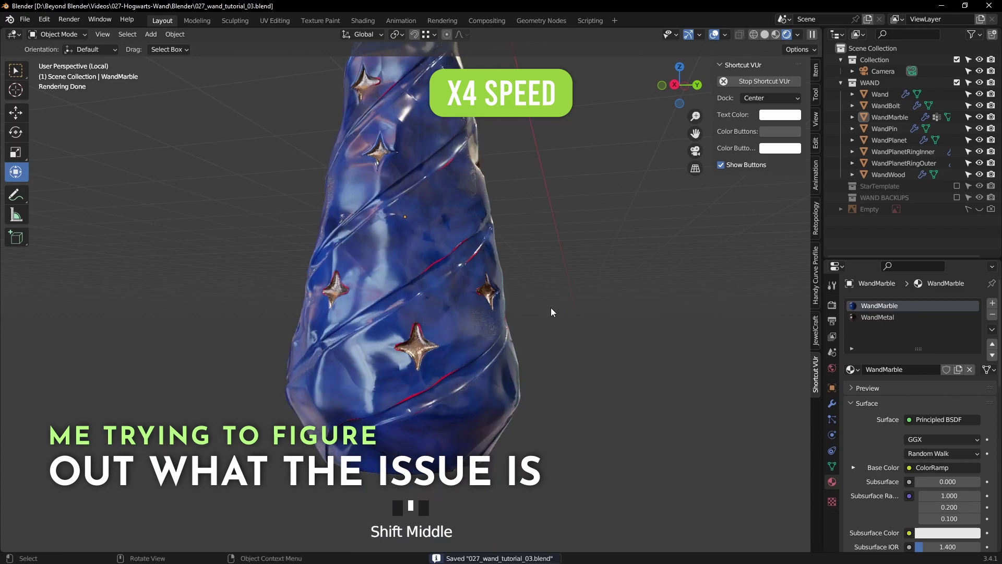
Select only the spiral groove faces through the MetalArea vertex group and assign WandMetal to them again
key(Tab)
key(a)
key(a)
key(a)
click(831, 466)
click(832, 481)
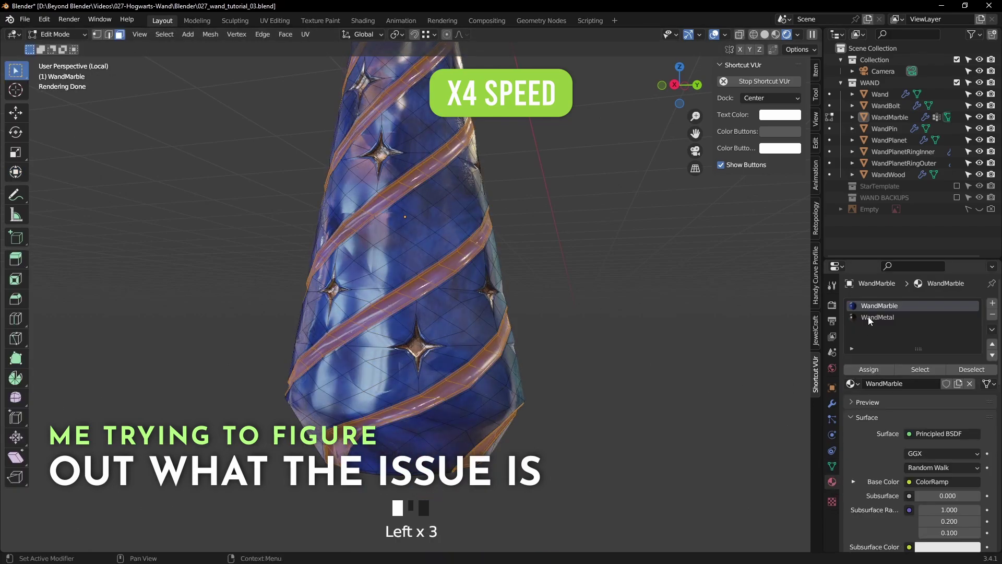
click(878, 317)
click(867, 371)
key(Tab)
mouse_move(618, 331)
middle_down()
mouse_move(645, 347)
mouse_move(696, 340)
middle_up()
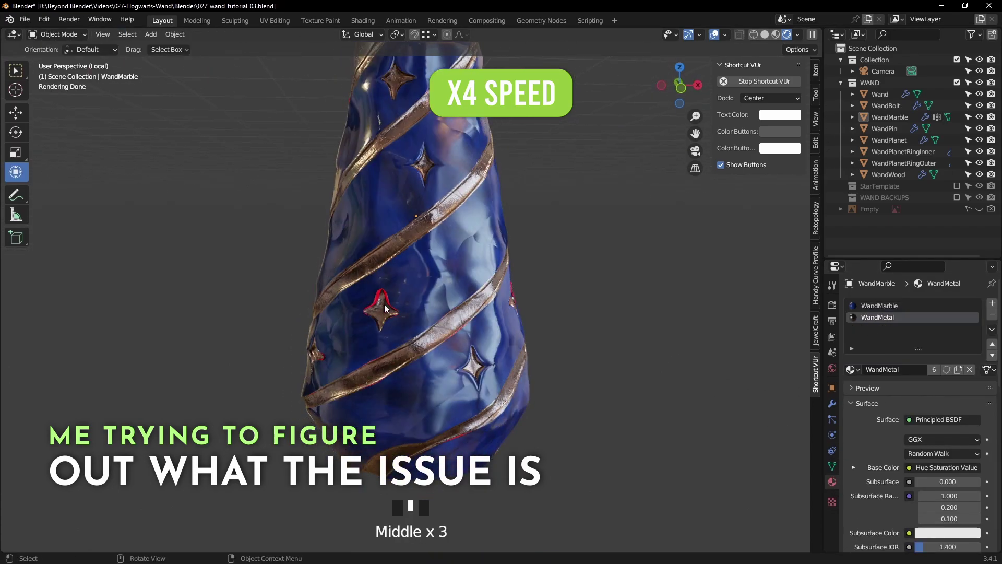
Select the marble part and switch to solid shading with a close view of the star with faulty edges
scroll(369, 302, up, 4)
click(411, 304)
key(z)
click(499, 307)
middle_drag(491, 310, 500, 280)
Toggle the Displace modifier's viewport display off and on repeatedly to examine its effect on the star and groove edges
click(832, 403)
click(940, 409)
click(940, 409)
click(941, 410)
click(941, 409)
click(940, 410)
click(940, 409)
click(941, 410)
click(940, 409)
scroll(613, 405, down, 4)
middle_drag(522, 342, 495, 283)
Put the marble part into Weight Paint mode and make MarbleDisplace the active vertex group
click(345, 220)
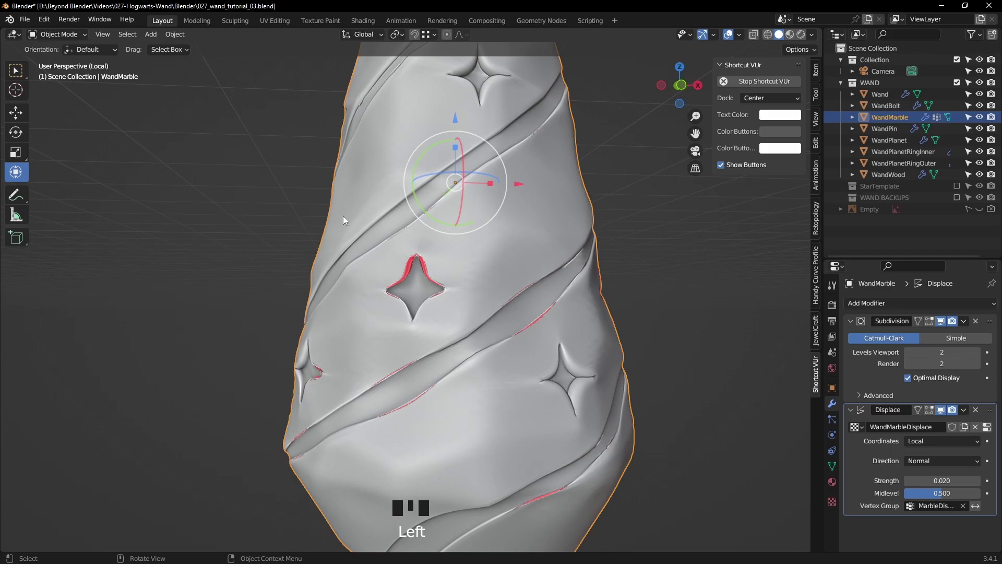
click(59, 34)
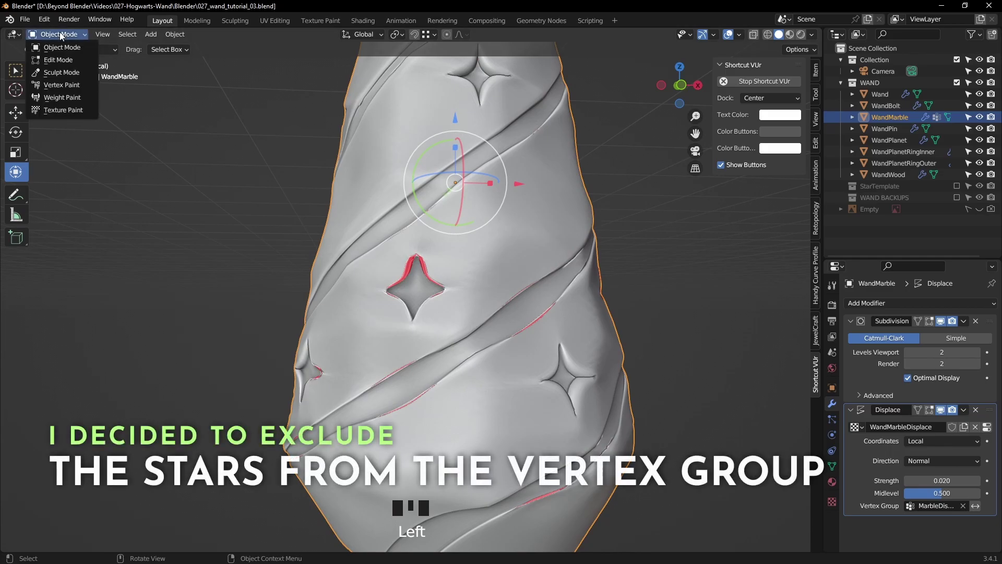
click(55, 97)
middle_drag(487, 280, 723, 279)
click(832, 466)
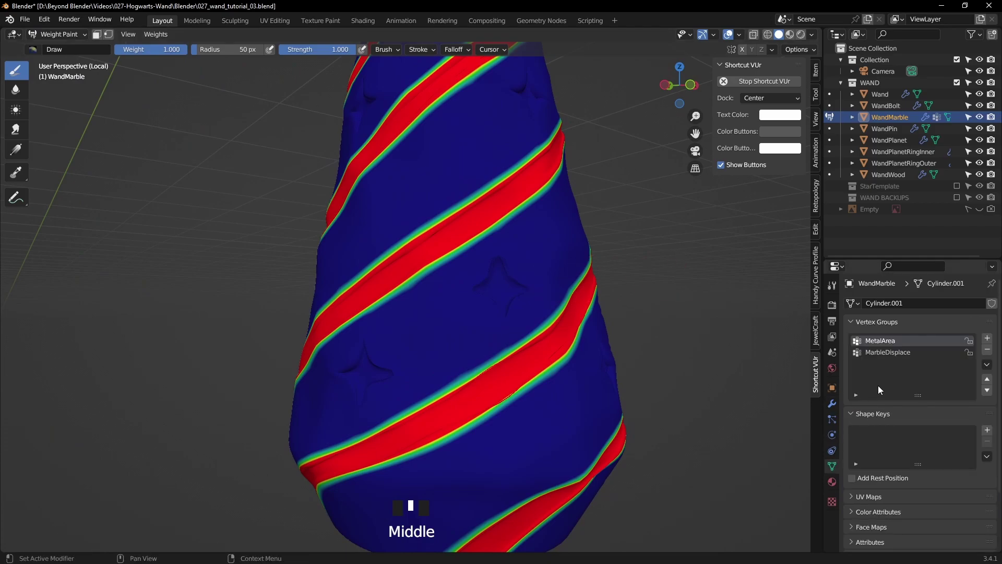
click(882, 352)
middle_drag(600, 287, 621, 274)
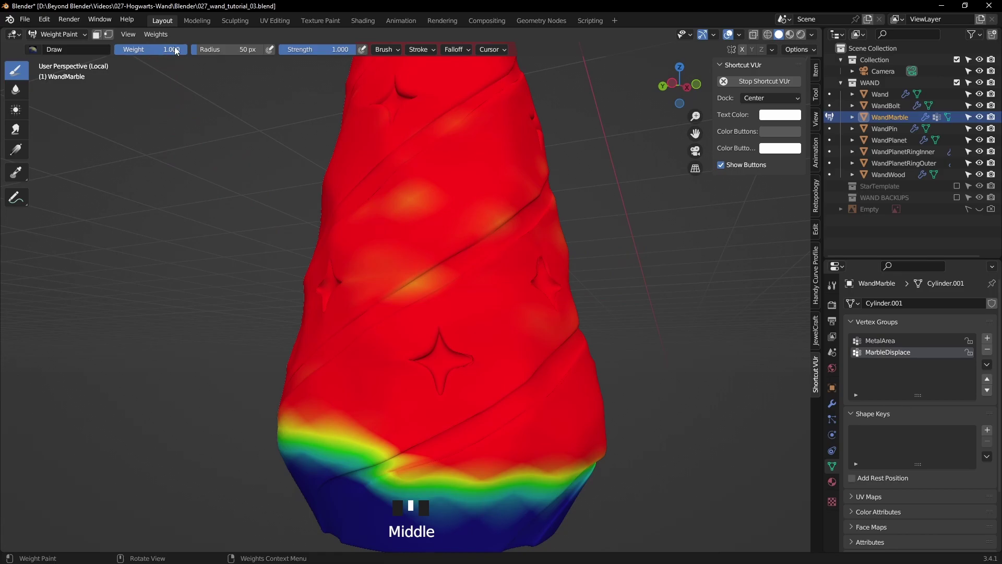
Set the brush weight to 0 and paint one lower star recess out of the MarbleDisplace vertex group
middle_drag(449, 365, 436, 367)
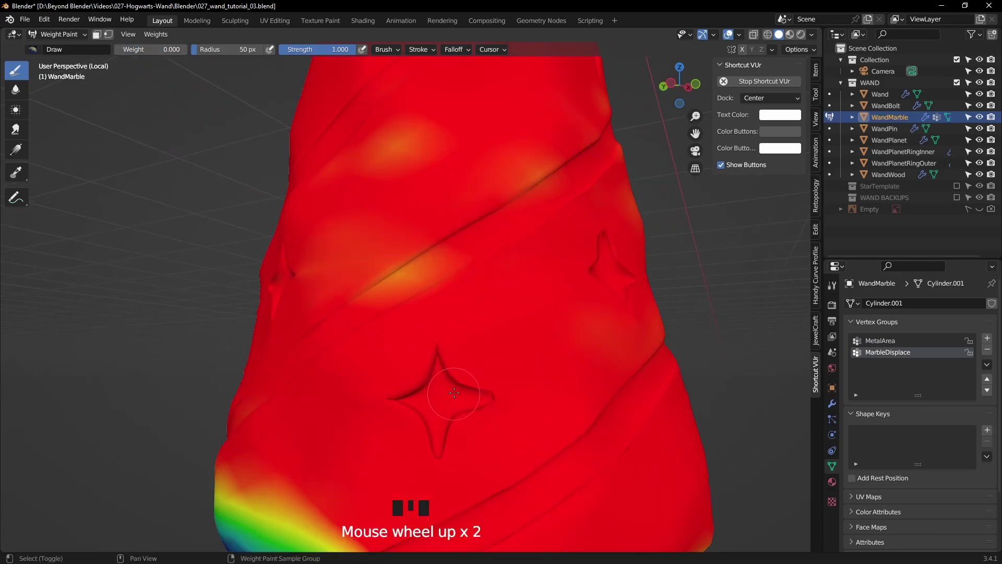
shift+middle_drag(431, 363, 440, 247)
scroll(440, 247, up, 1)
mouse_move(436, 232)
mouse_down()
mouse_move(430, 274)
mouse_move(396, 235)
mouse_move(441, 188)
mouse_move(429, 164)
mouse_move(399, 180)
mouse_move(366, 225)
mouse_move(377, 243)
mouse_move(420, 257)
mouse_move(433, 293)
mouse_move(441, 268)
mouse_move(503, 234)
mouse_move(460, 193)
mouse_move(506, 232)
mouse_move(382, 235)
mouse_move(420, 276)
mouse_move(423, 207)
mouse_move(432, 257)
mouse_up()
click(413, 252)
middle_drag(412, 252, 439, 256)
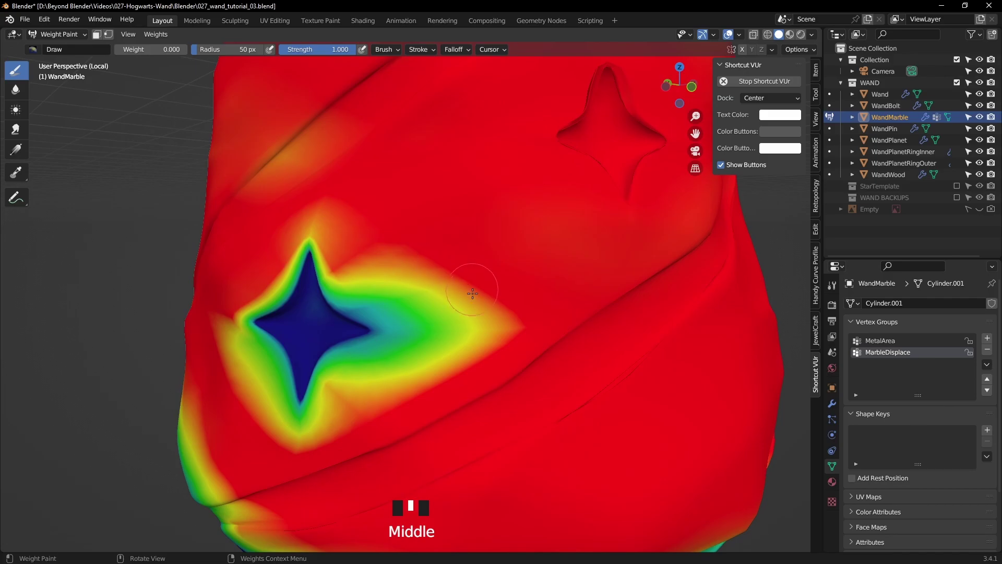
Set the brush weight to 1 and paint the marble surface around the lower star back into the MarbleDisplace group
drag(155, 49, 188, 49)
click(425, 296)
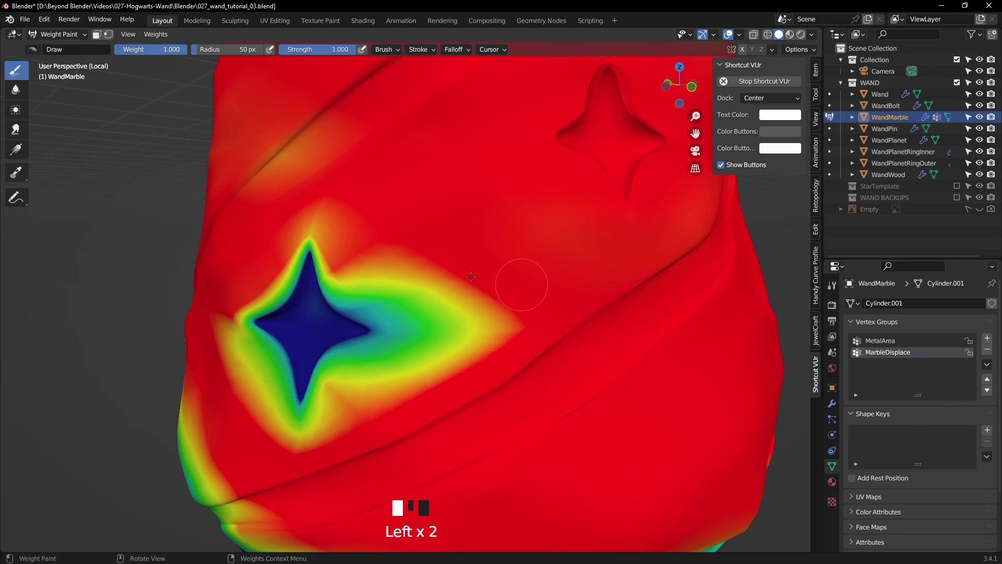
scroll(485, 286, down, 1)
middle_drag(527, 266, 530, 315)
mouse_move(529, 315)
mouse_down()
mouse_move(488, 336)
mouse_move(459, 313)
mouse_move(450, 320)
mouse_up()
drag(441, 385, 462, 377)
drag(357, 444, 354, 391)
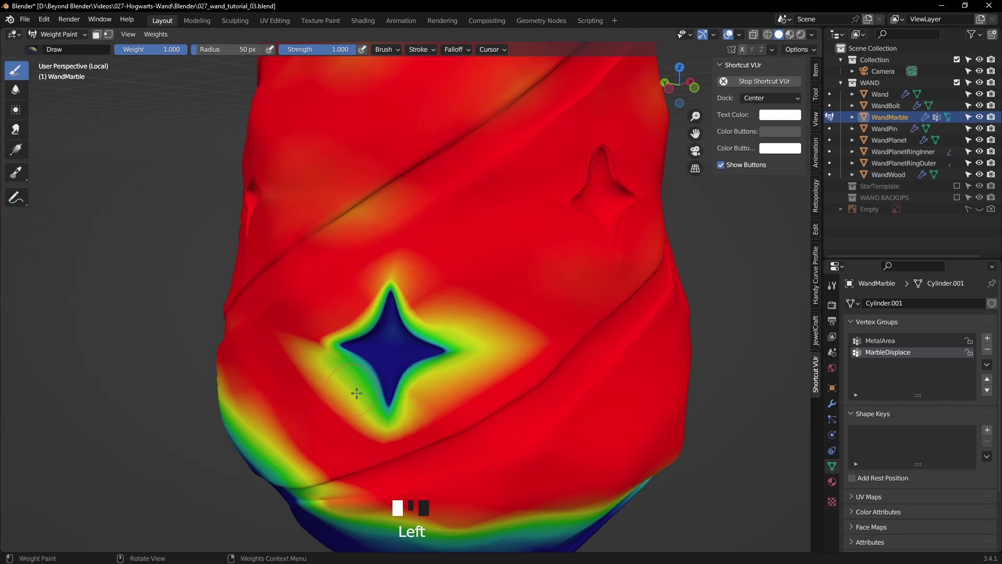
Return the marble part to Object Mode with the Select Box tool, deselect it and switch to rendered shading
mouse_move(621, 311)
middle_down()
mouse_move(581, 311)
mouse_move(302, 206)
middle_up()
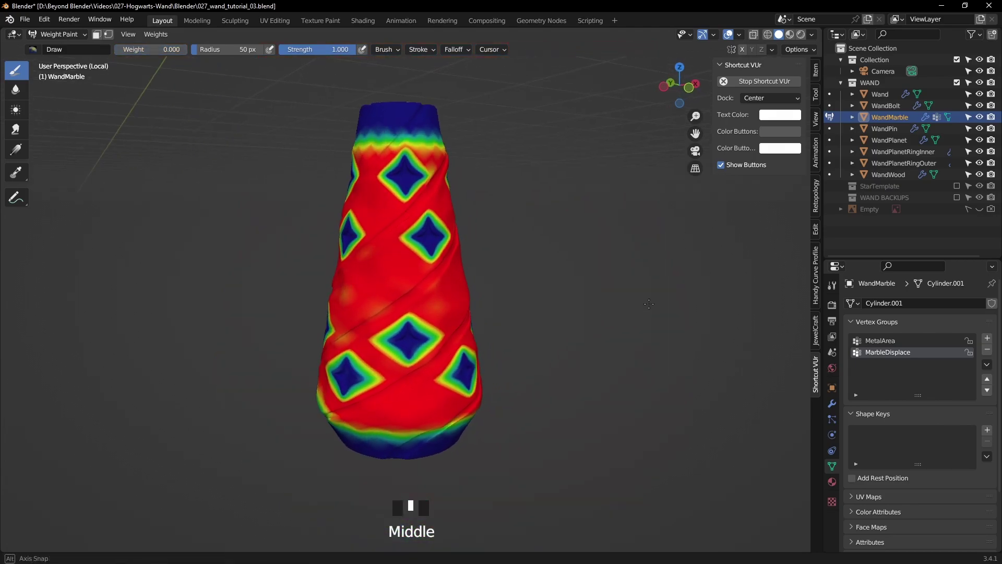
click(50, 33)
click(56, 52)
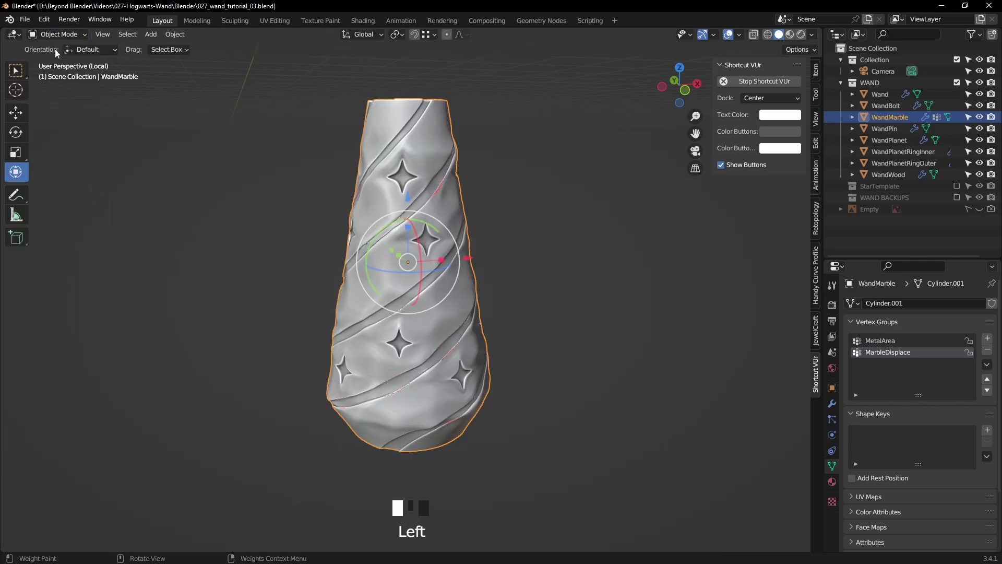
click(16, 72)
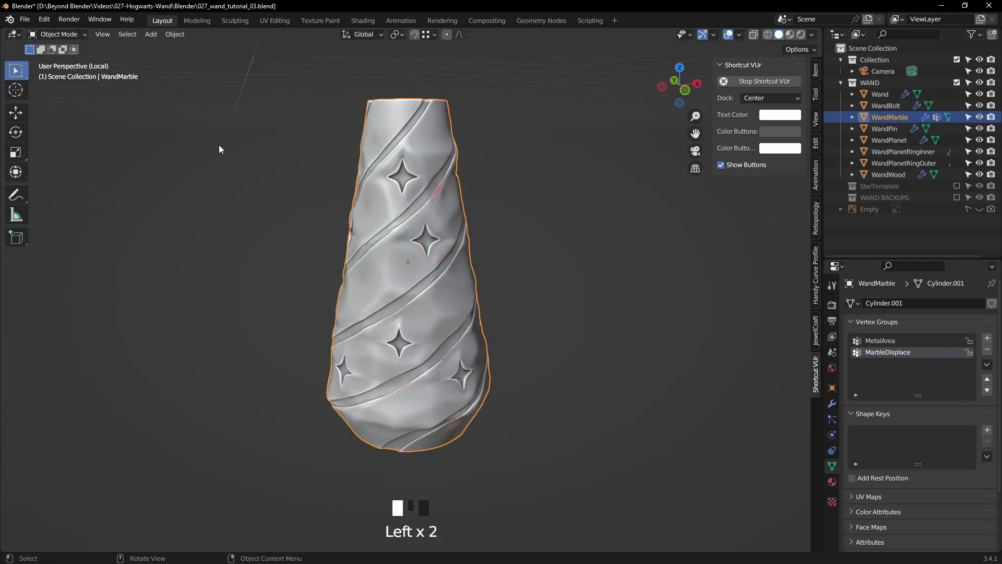
click(598, 263)
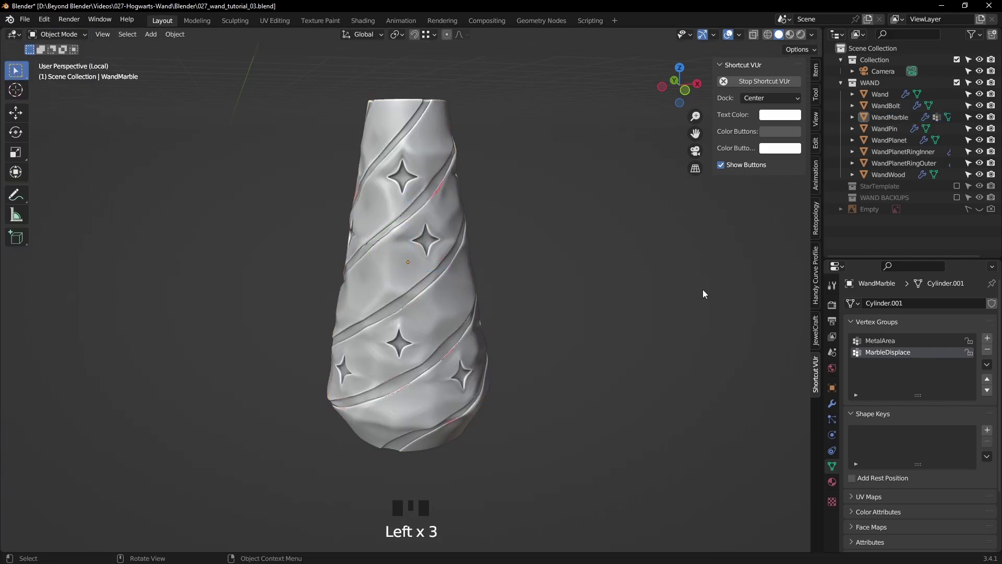
click(801, 36)
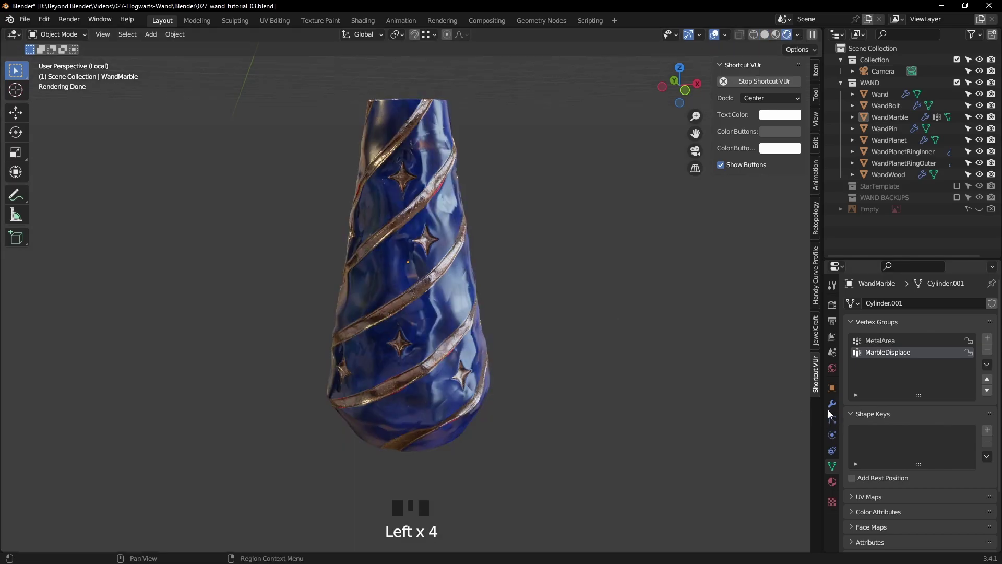
Set the marble part's Displace modifier strength to 0.015 and check the stars and groove edges for glitches
click(831, 405)
middle_drag(705, 396, 649, 288)
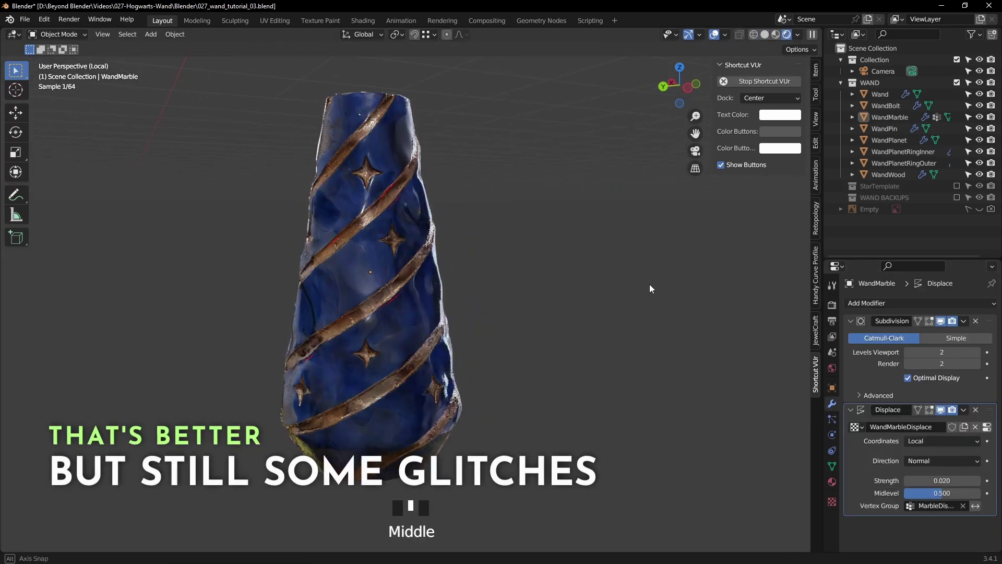
scroll(415, 290, up, 3)
middle_drag(413, 290, 458, 337)
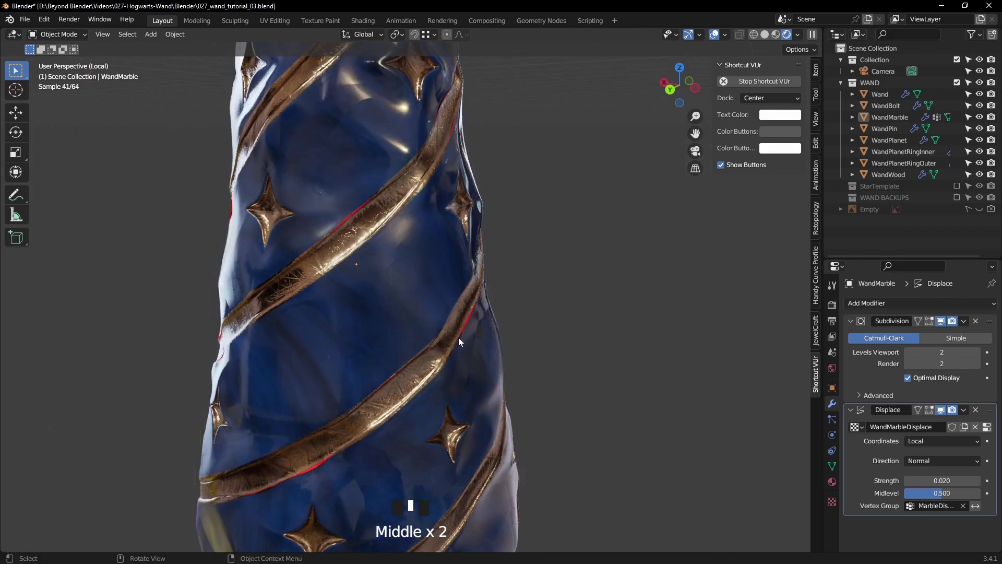
scroll(532, 317, down, 3)
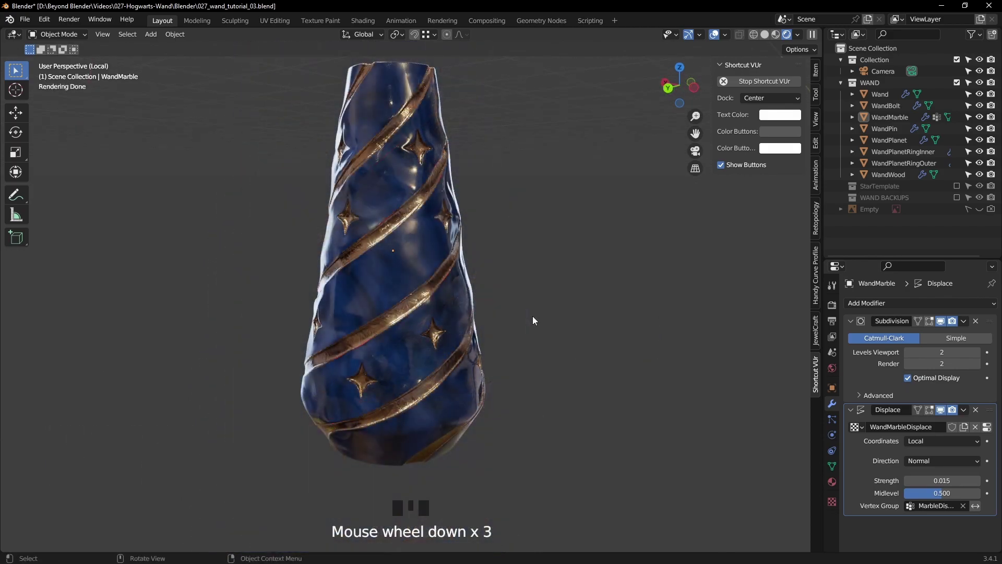
Leave local view, hide the viewport overlays and examine the rendered marble handle together with the rest of the wand
click(644, 125)
key(q)
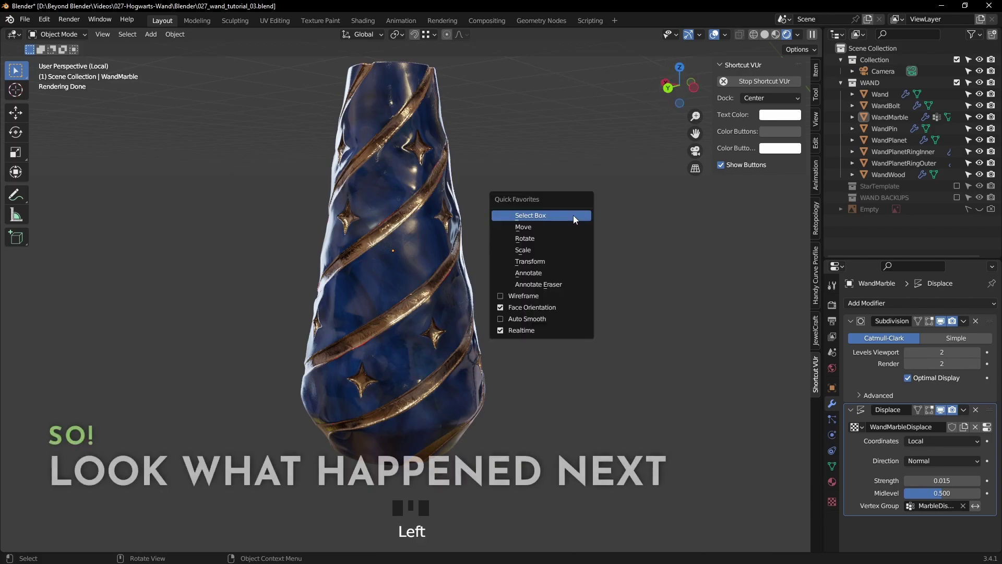
key(q)
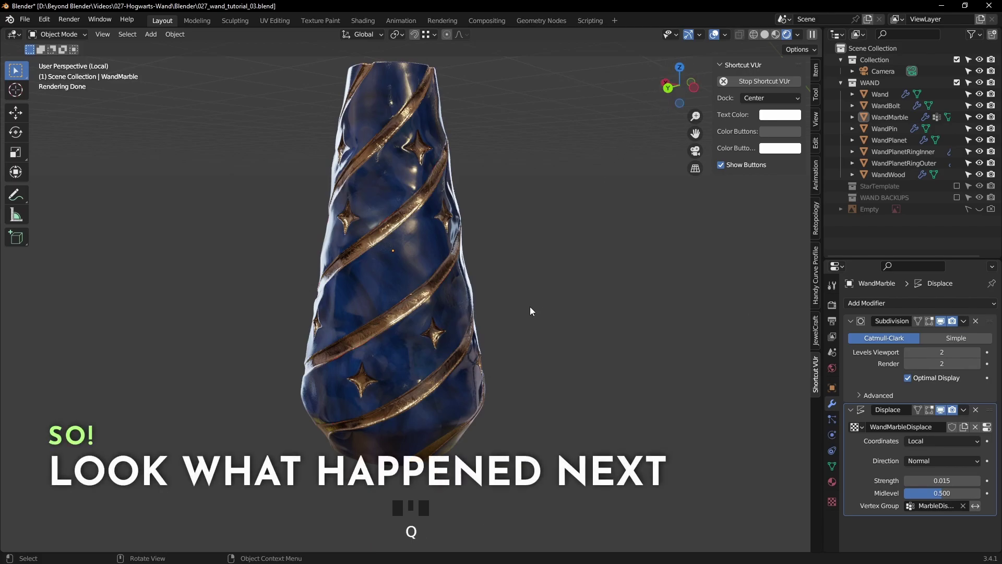
middle_drag(557, 301, 599, 266)
key(slash)
click(714, 35)
shift+middle_drag(561, 327, 316, 221)
scroll(350, 344, up, 4)
mouse_move(474, 314)
shift+middle_down()
mouse_move(586, 302)
mouse_move(592, 284)
shift+middle_up()
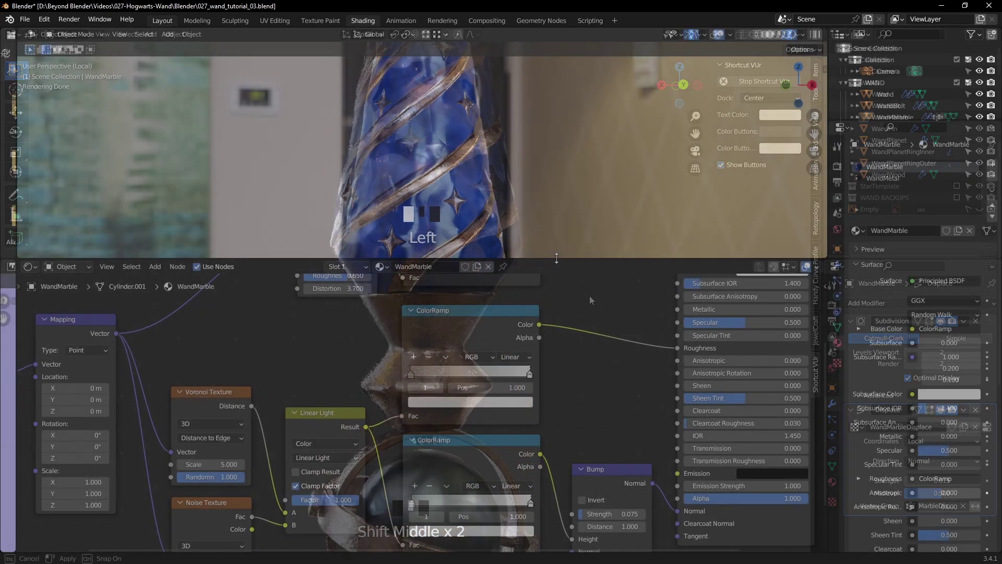
Enlarge the WandMarble node editor and preview the Linear Light mix node's output on the handle
drag(557, 257, 557, 244)
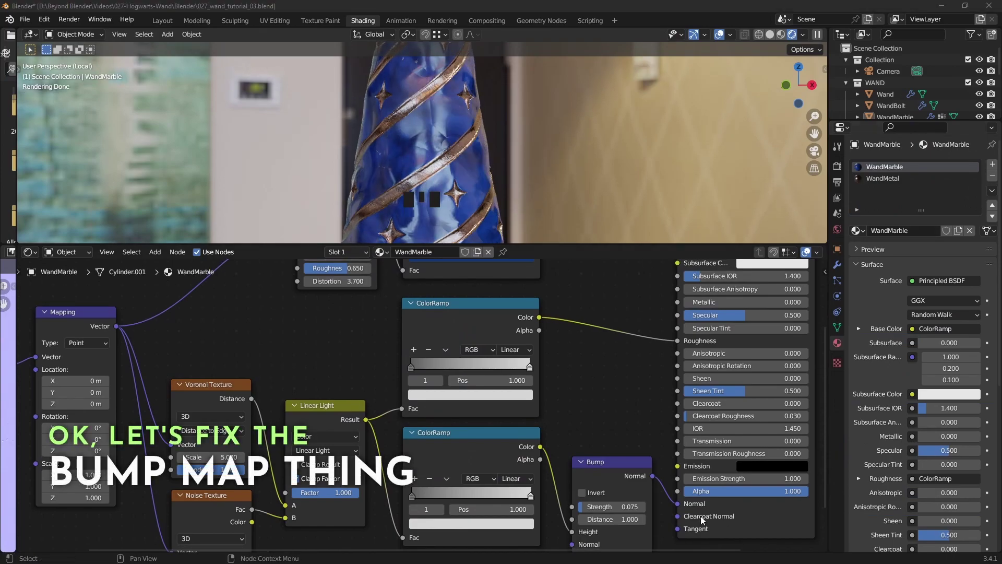
middle_drag(495, 451, 608, 409)
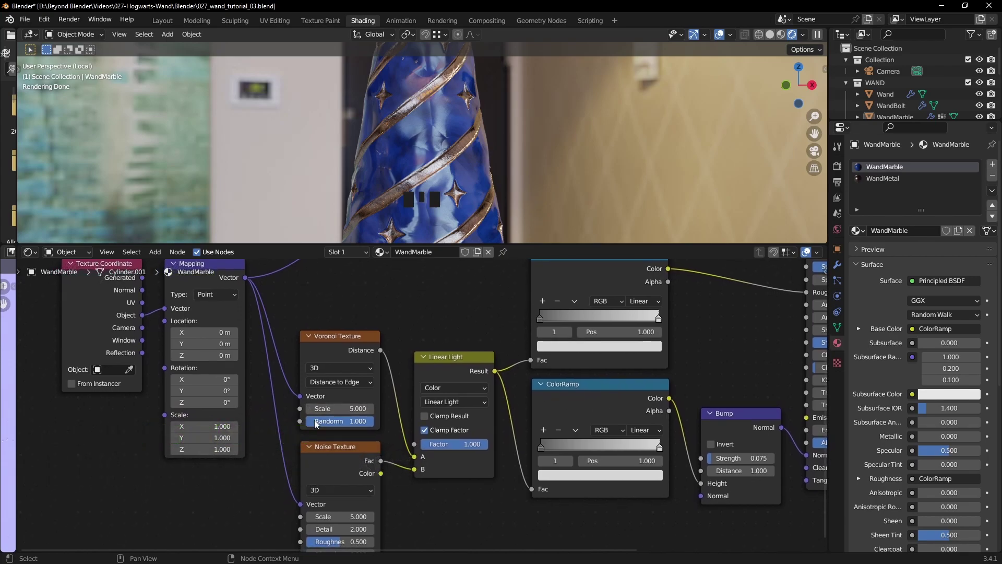
click(424, 430)
ctrl+shift+click(452, 355)
scroll(453, 147, up, 2)
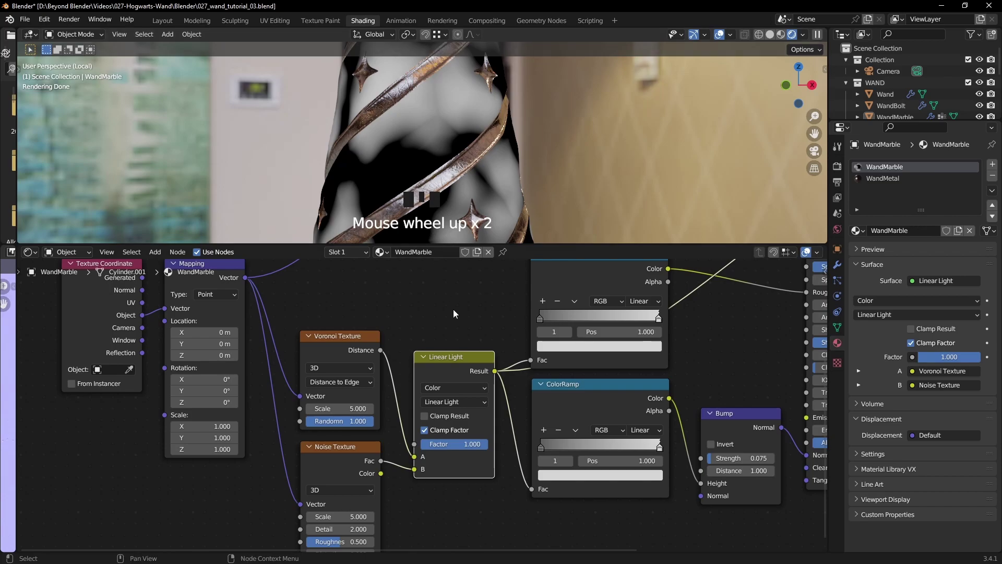
Set the Noise Texture feeding the Linear Light mix to detail 15 and roughness 0.85
middle_drag(447, 471, 438, 430)
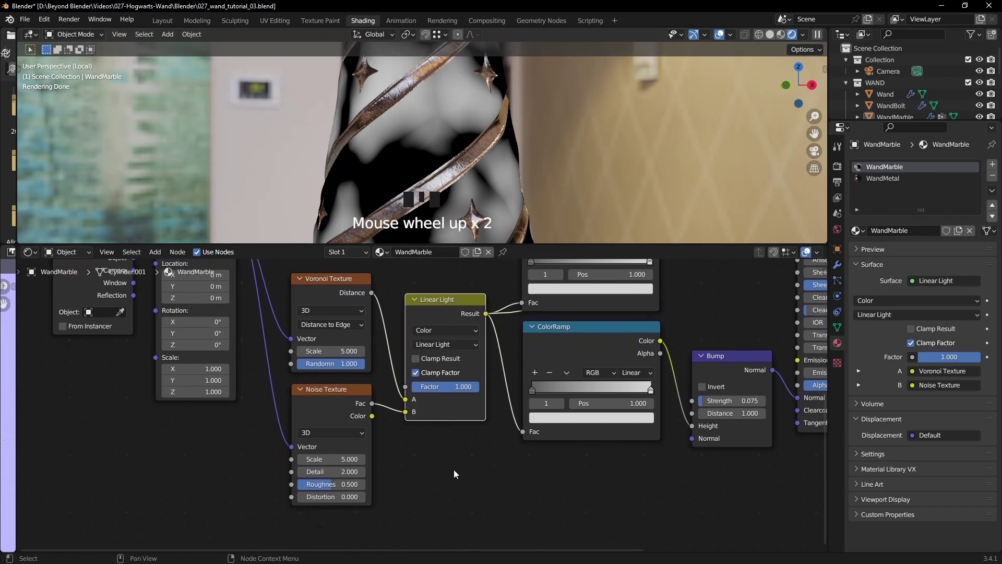
drag(334, 472, 366, 471)
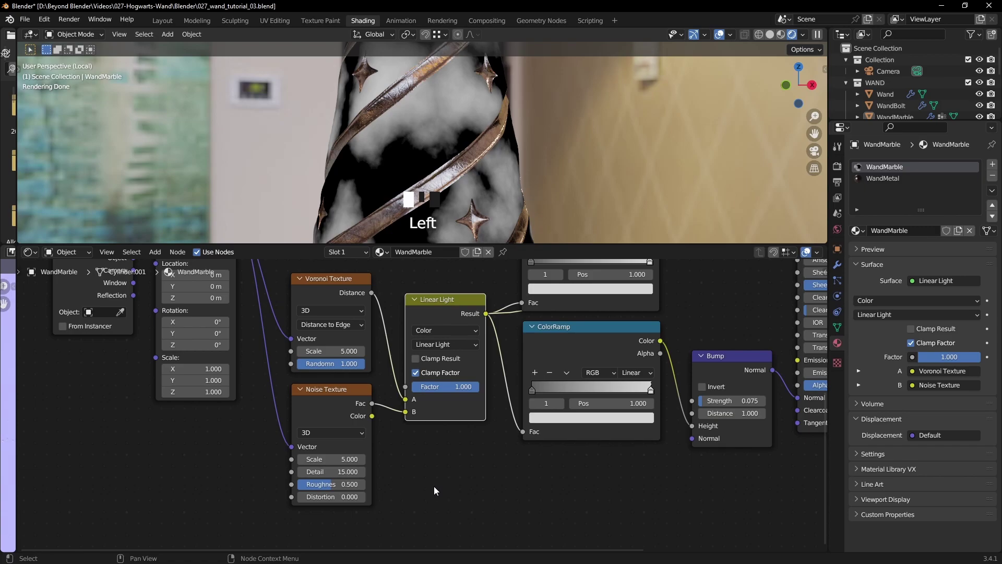
click(329, 483)
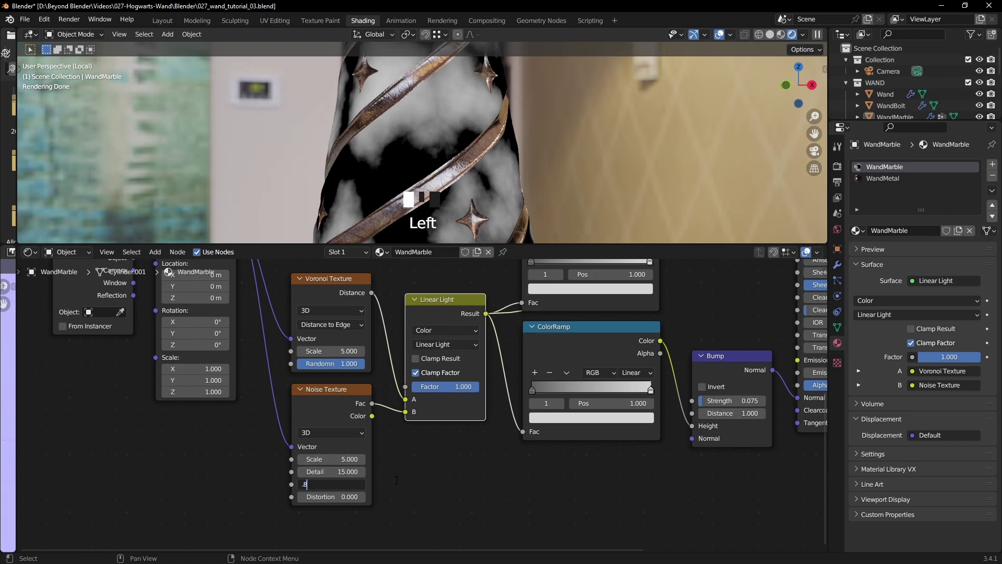
click(396, 484)
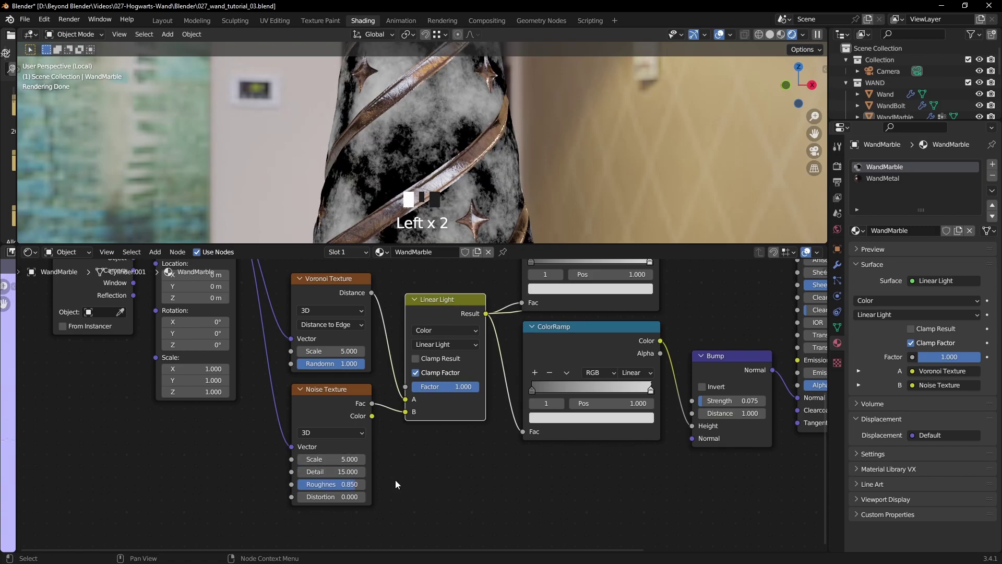
click(474, 482)
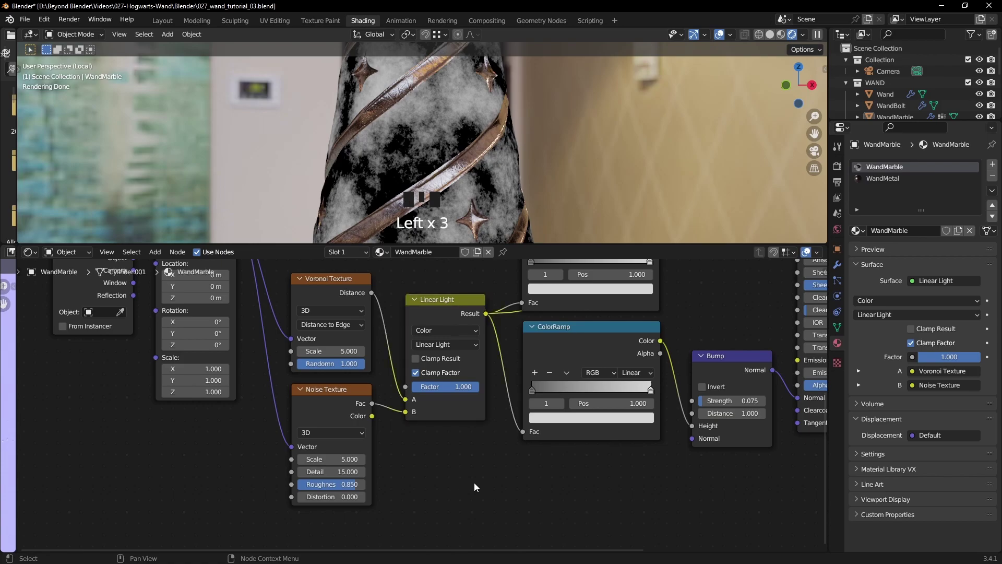
Route the Principled BSDF back to the WandMarble material output to show the full marble shader
ctrl+shift+click(466, 300)
middle_drag(467, 300, 284, 322)
ctrl+shift+click(729, 443)
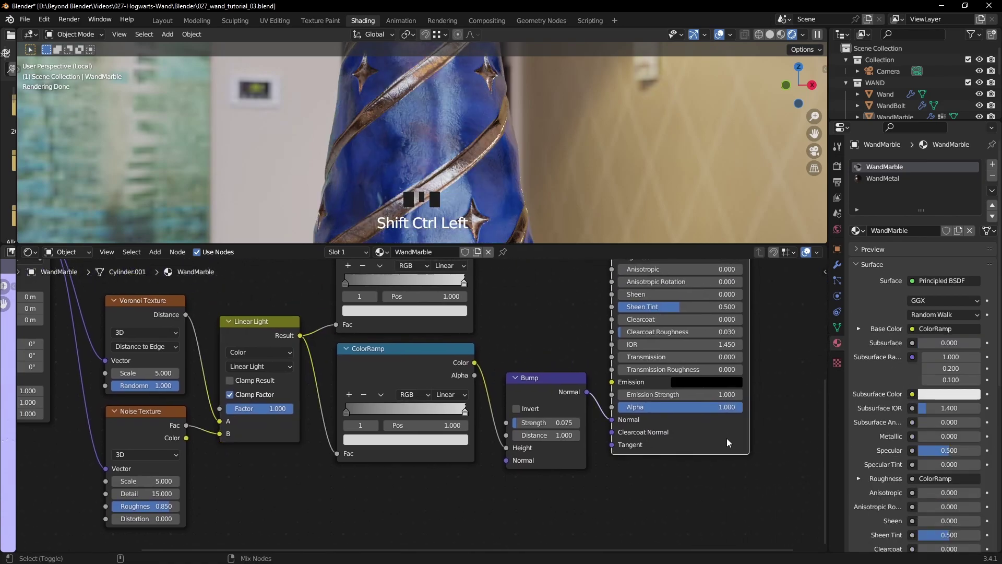
scroll(490, 189, down, 2)
Maximize the 3D viewport, inspect the marble's bumps from several sides and leave local view to see the whole wand
key(ctrl+space)
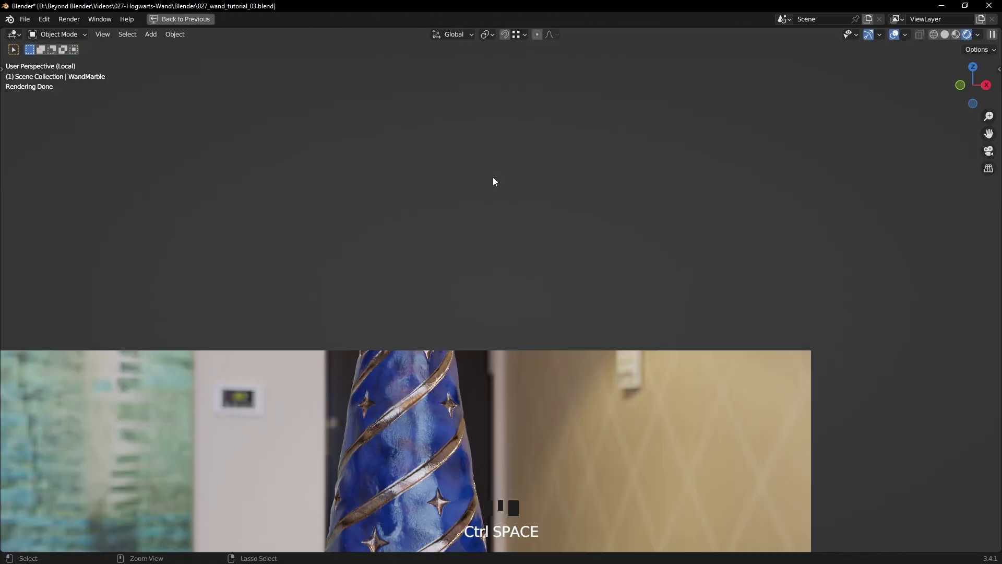
mouse_move(552, 339)
middle_down()
mouse_move(555, 350)
mouse_move(507, 327)
mouse_move(569, 335)
middle_up()
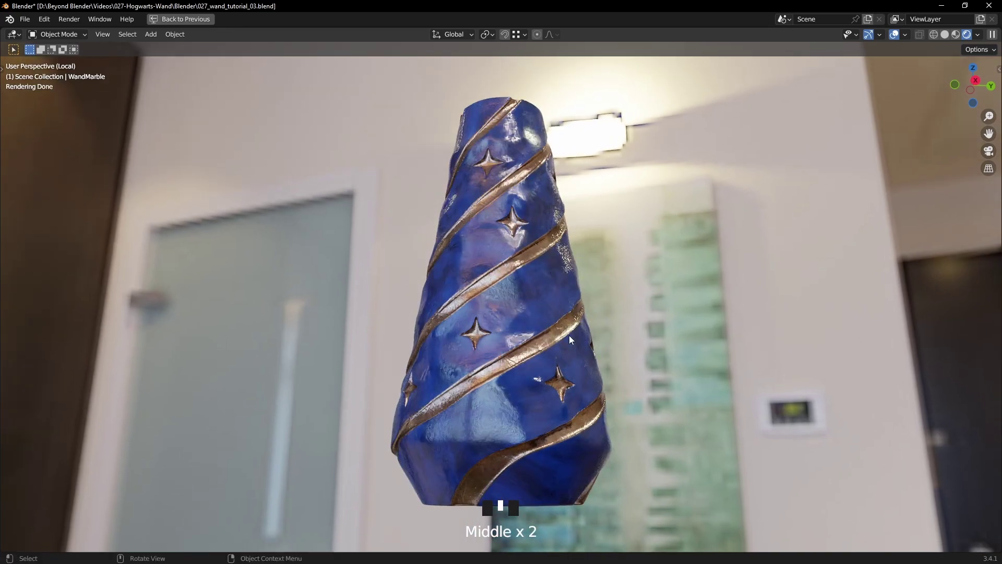
key(slash)
middle_drag(568, 271, 545, 334)
scroll(658, 311, up, 4)
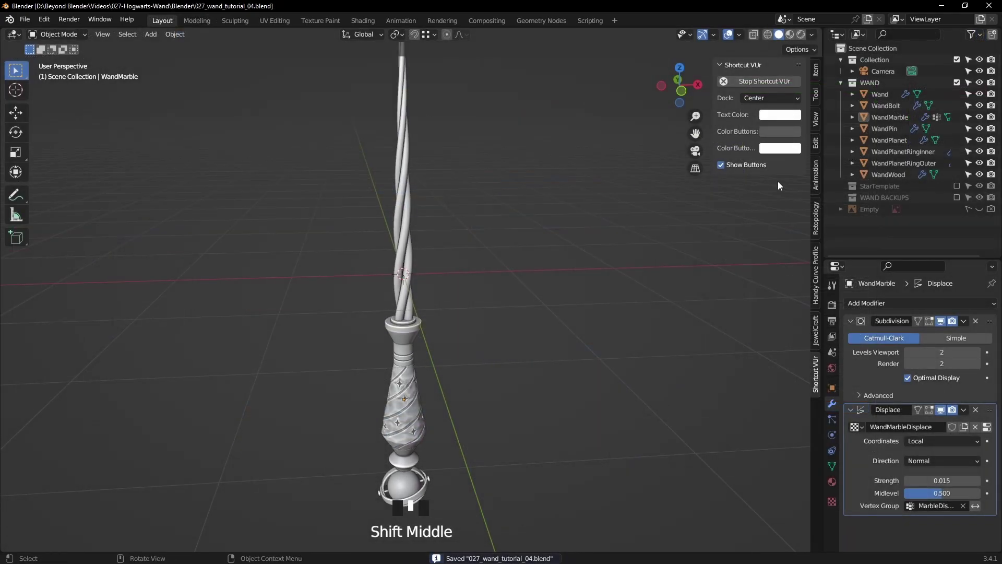
Toggle the WAND collection off and on, and try moving the wand's individual parts
click(956, 82)
click(956, 82)
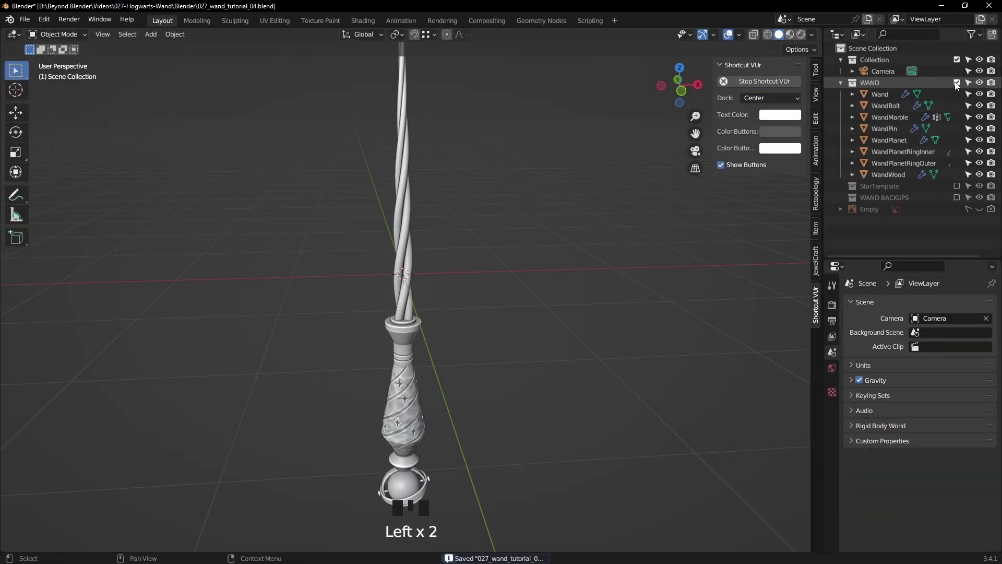
click(402, 338)
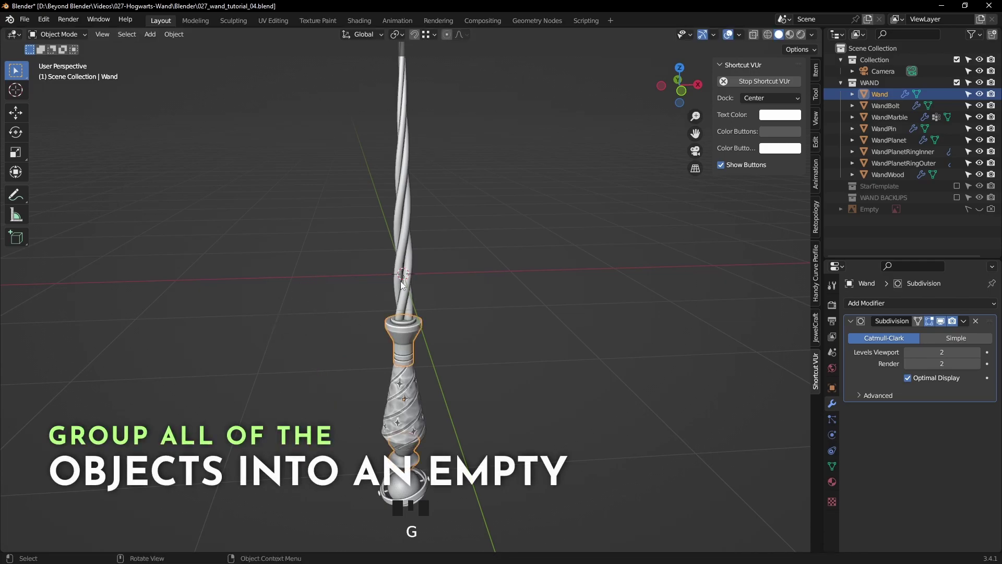
click(402, 284)
key(g)
key(Escape)
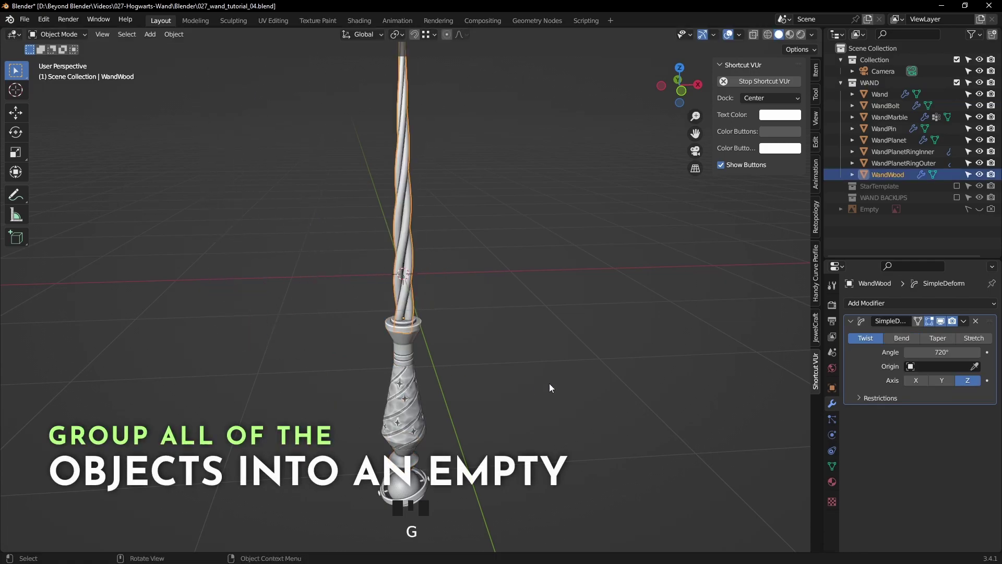
Deselect everything, switch to the front view and add a cube-shaped empty with a 1 m radius at the origin
click(575, 384)
scroll(571, 383, down, 2)
key(KP_1)
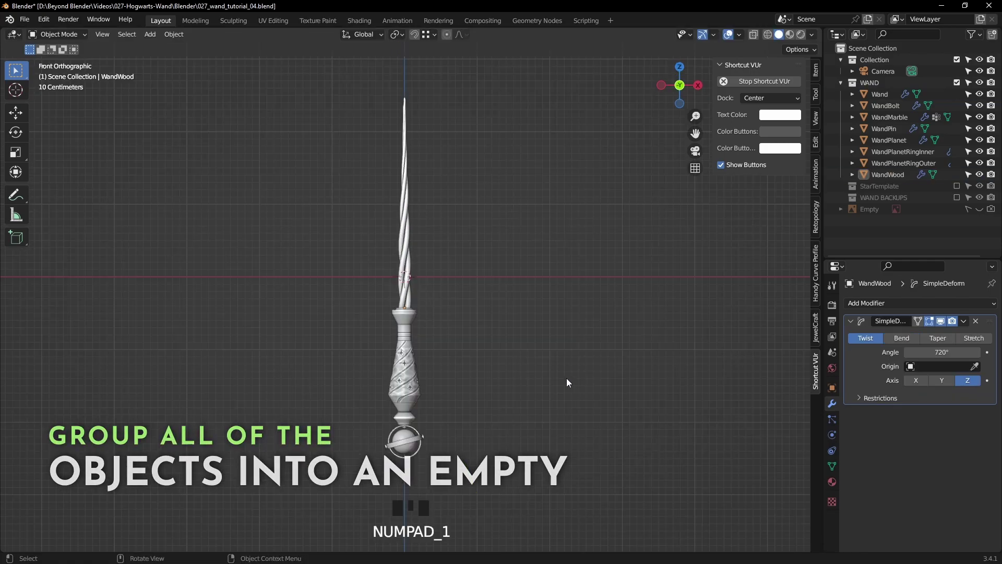
scroll(563, 354, down, 1)
shift+middle_drag(562, 350, 577, 359)
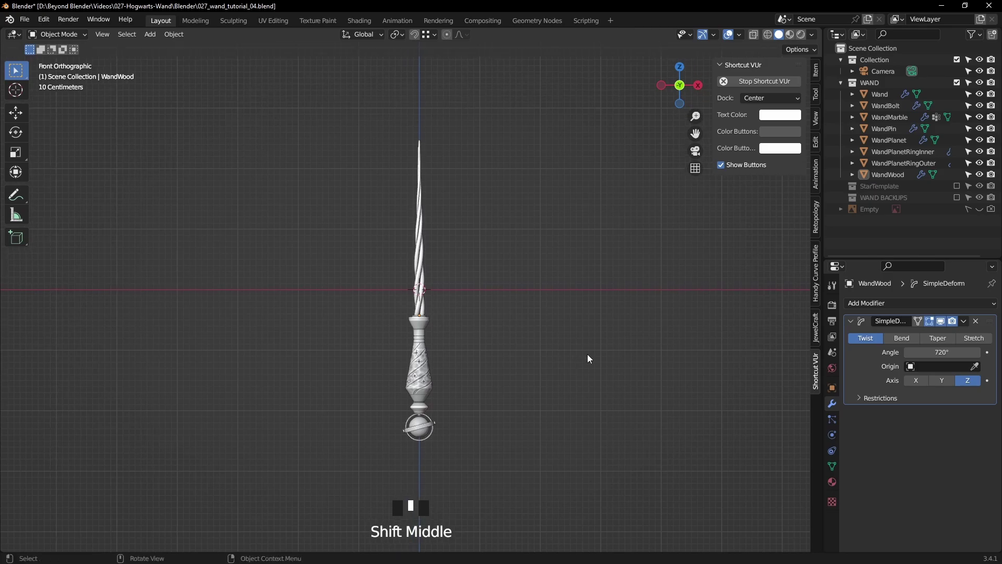
key(shift+a)
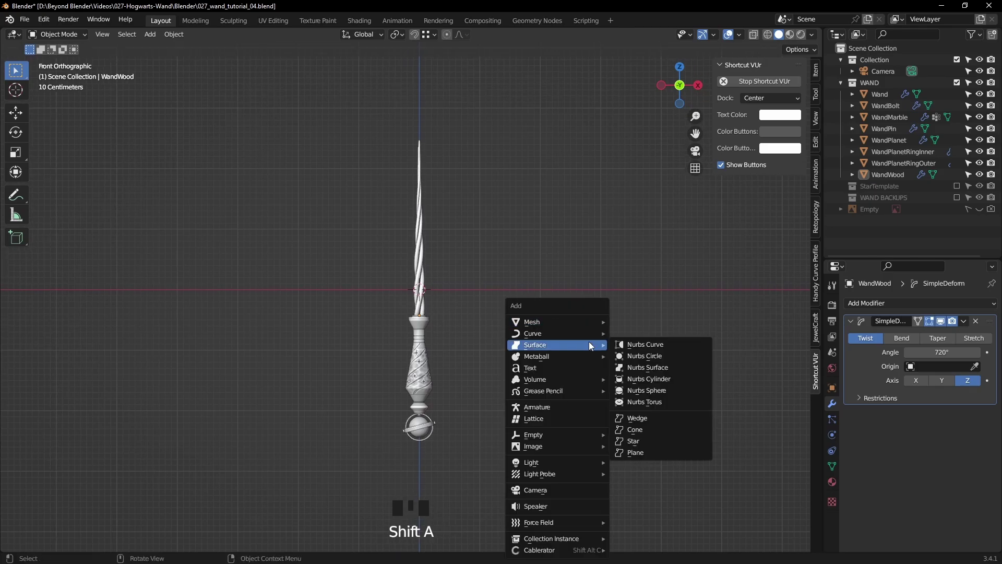
mouse_move(533, 439)
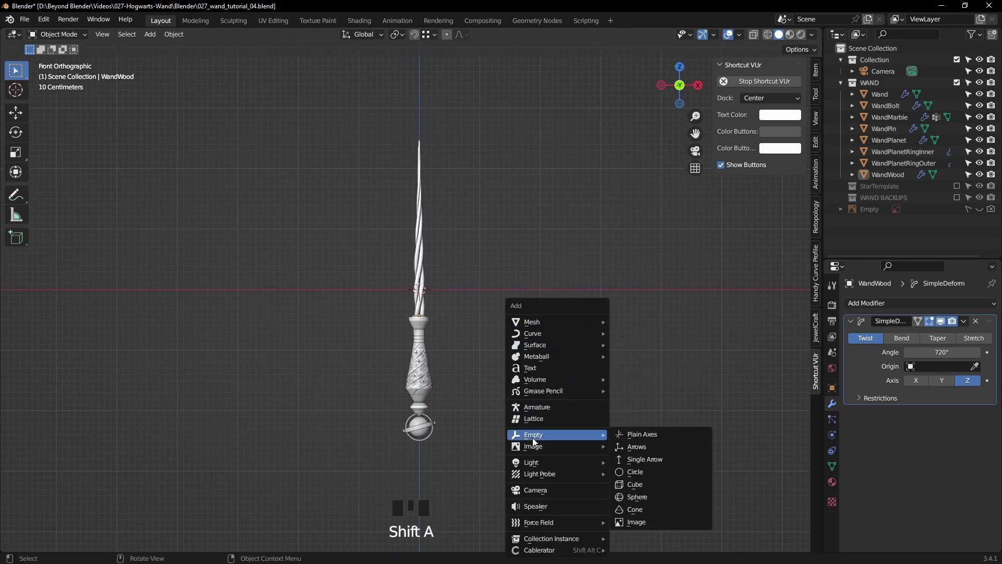
click(643, 482)
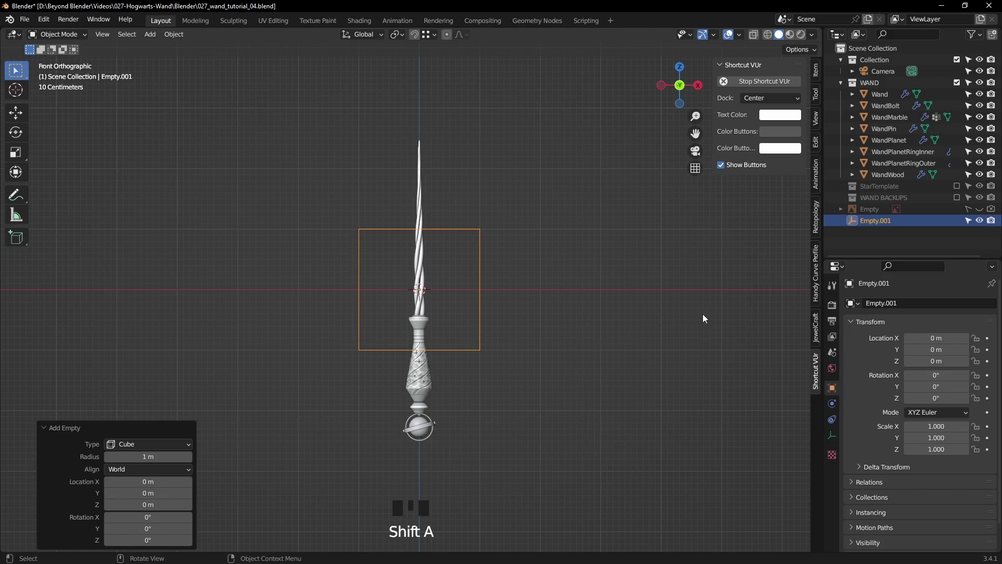
Scale the cube empty to about 0.348 along X and 2.623 along Z so it frames the whole wand
key(s)
key(x)
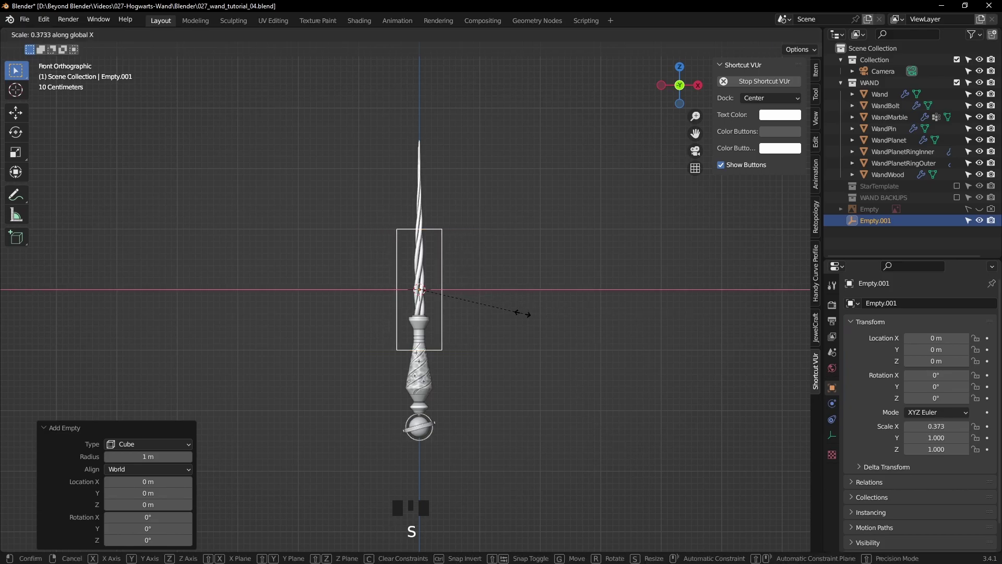
click(517, 315)
key(s)
key(z)
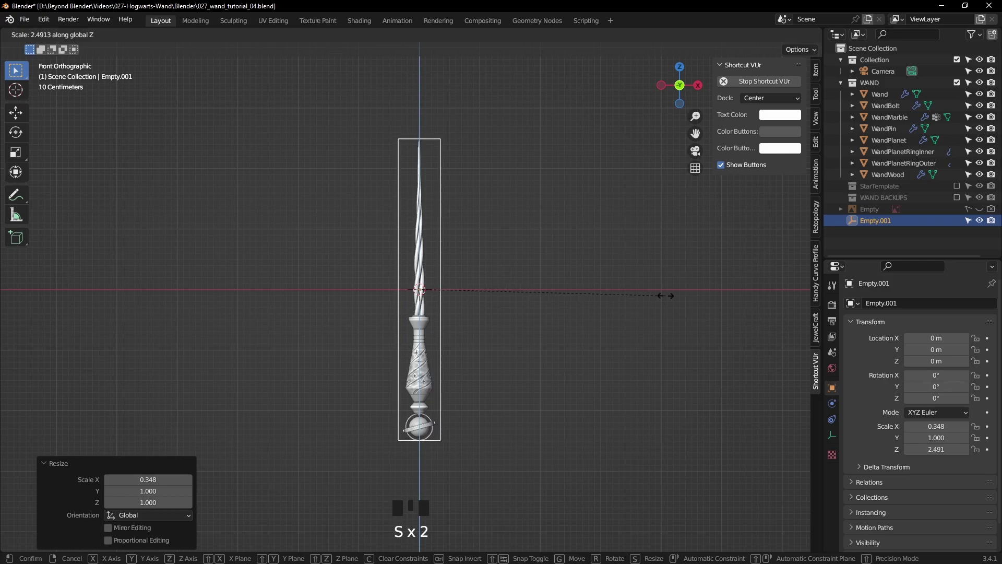
click(678, 294)
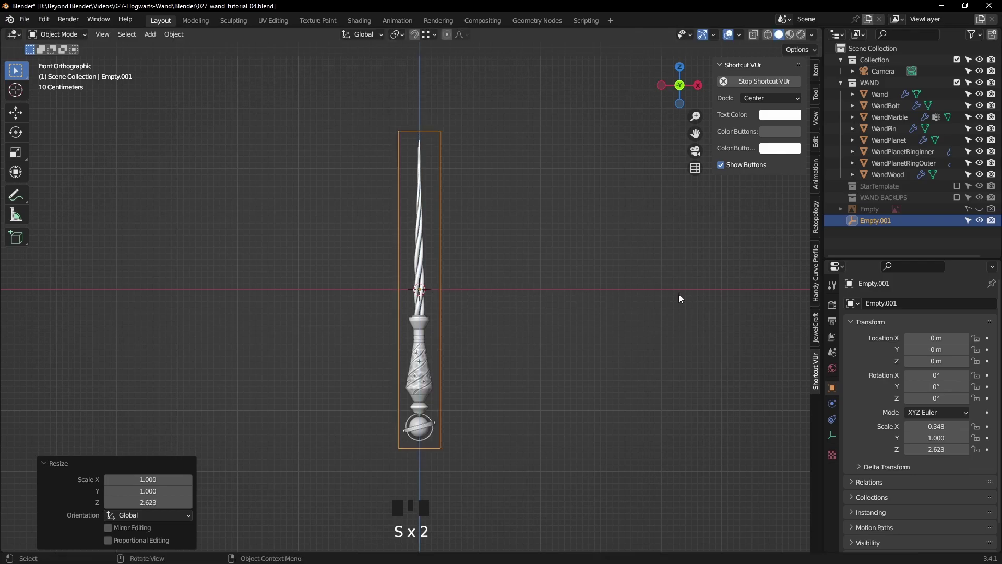
From the right view, narrow the empty along Y and match its Y scale to the X scale of 0.348
key(KP_3)
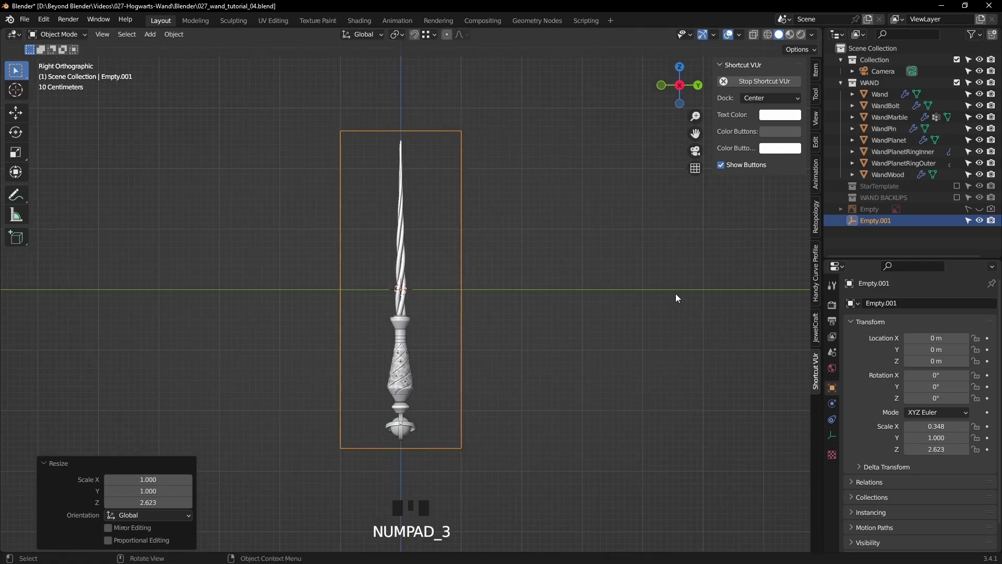
key(s)
key(y)
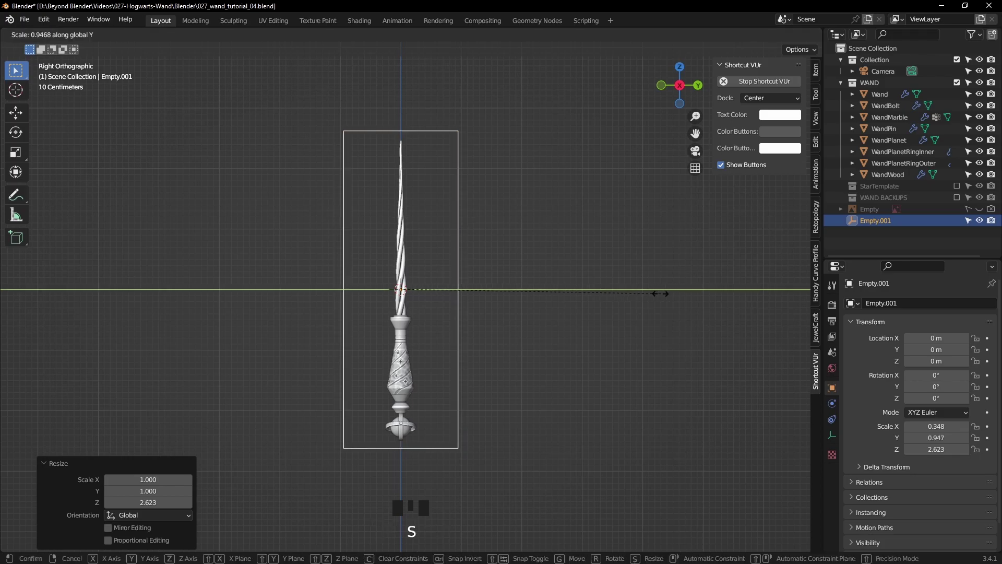
click(498, 306)
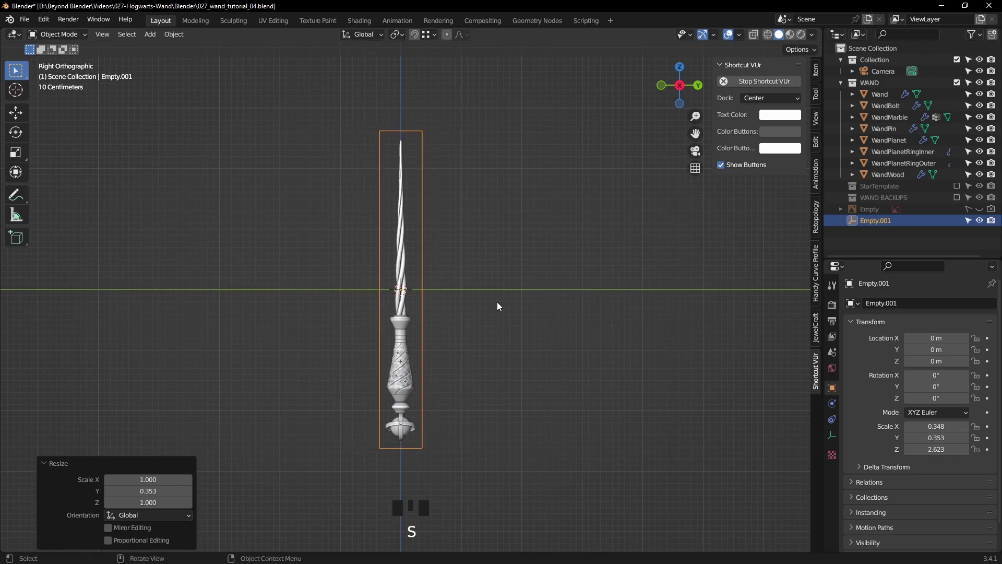
click(815, 71)
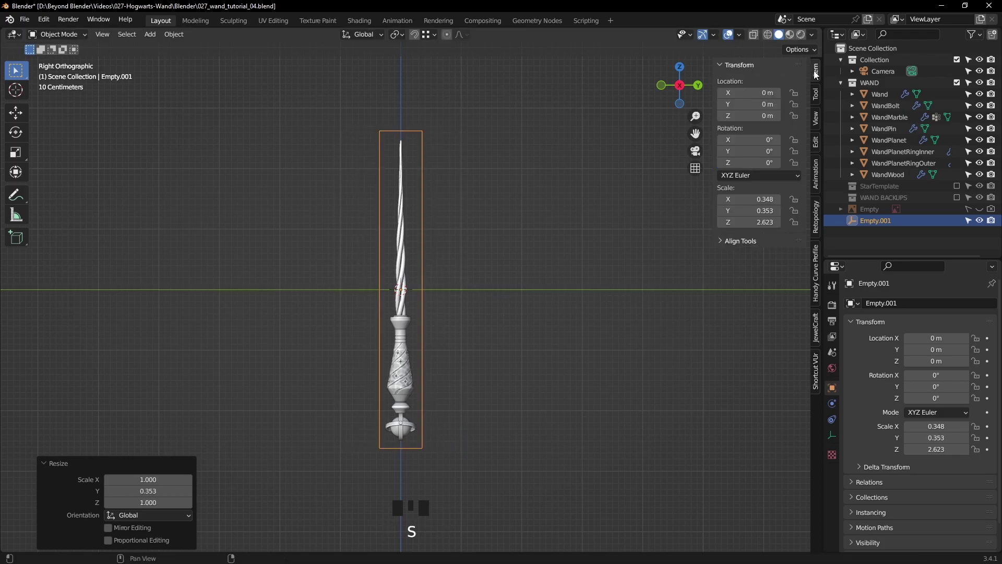
click(750, 199)
double_click(759, 210)
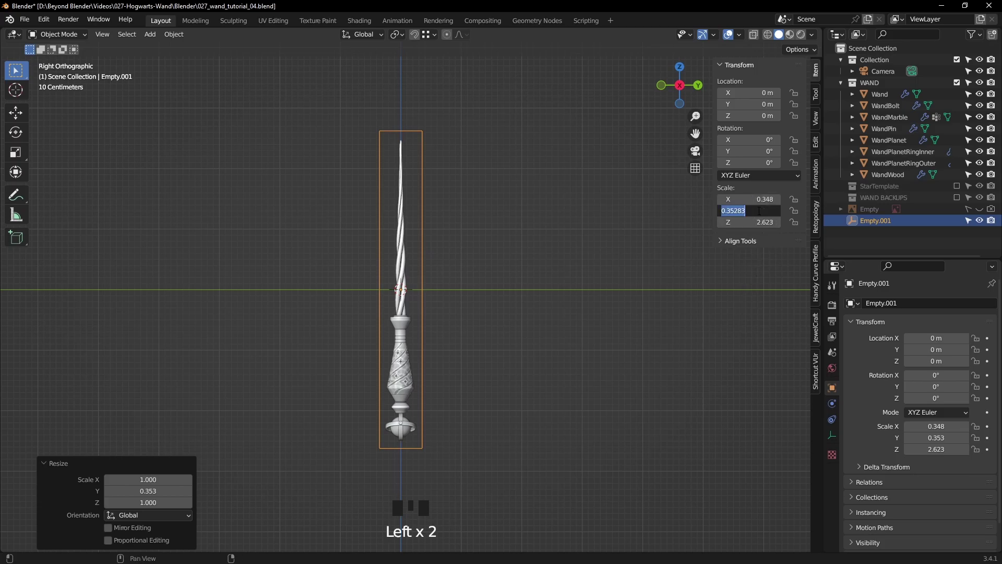
click(653, 229)
click(575, 241)
Select the cube empty around the wand and rename it WandGroup
middle_drag(575, 241, 562, 258)
scroll(546, 294, up, 2)
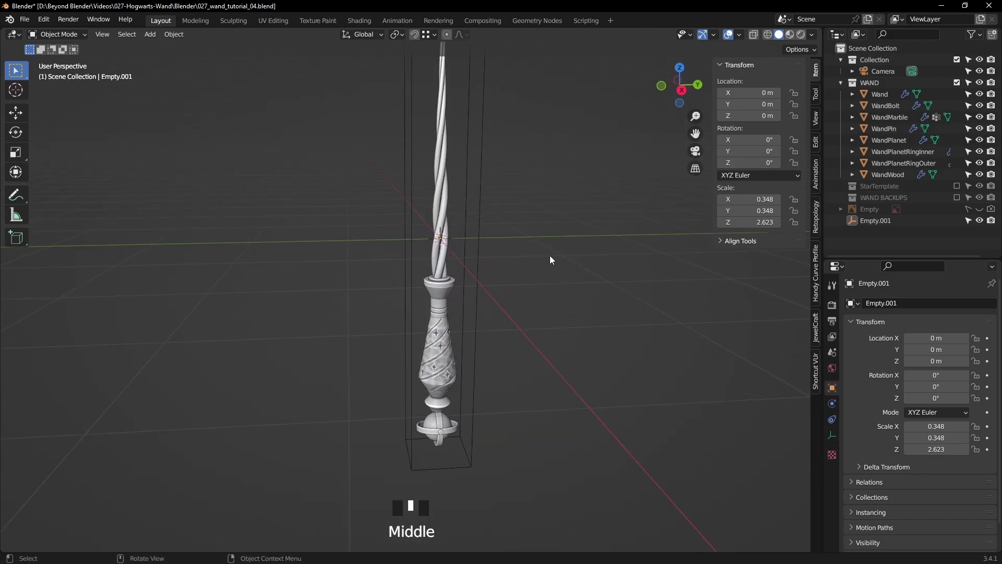
click(478, 206)
click(877, 218)
double_click(876, 219)
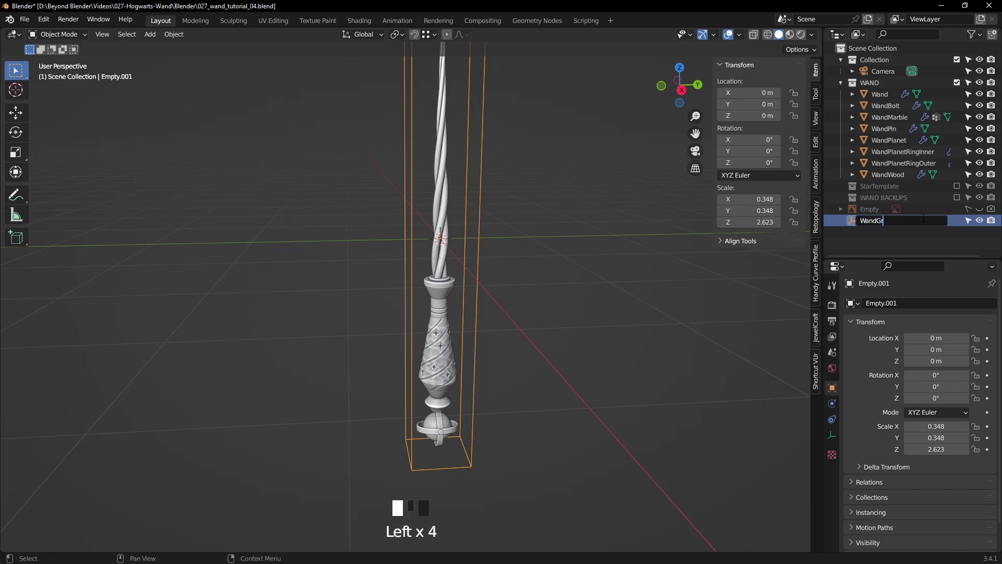
key(Return)
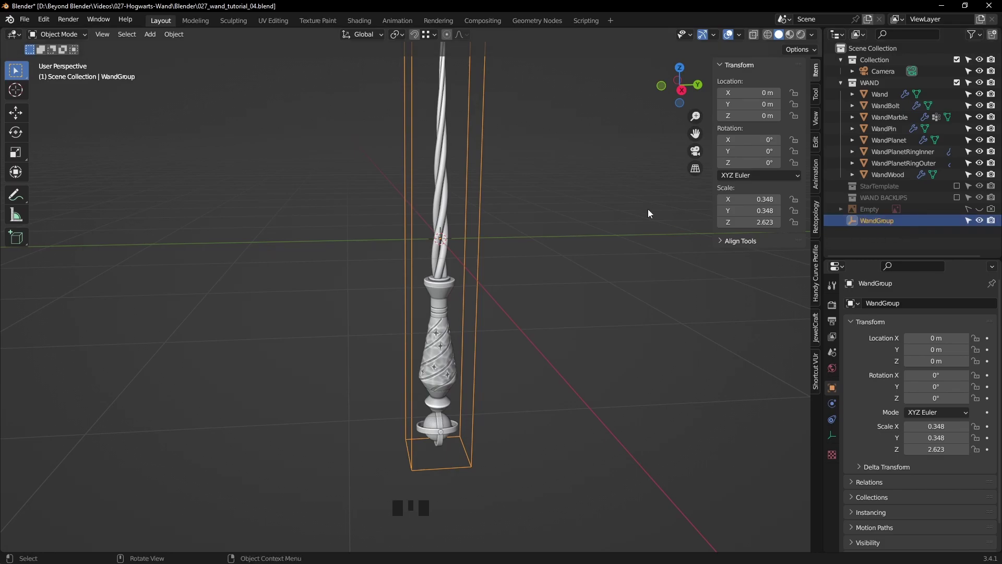
Parent all wand parts from Wand through WandWood to the WandGroup empty as Object, with Keep Transform enabled
scroll(576, 220, down, 2)
click(887, 94)
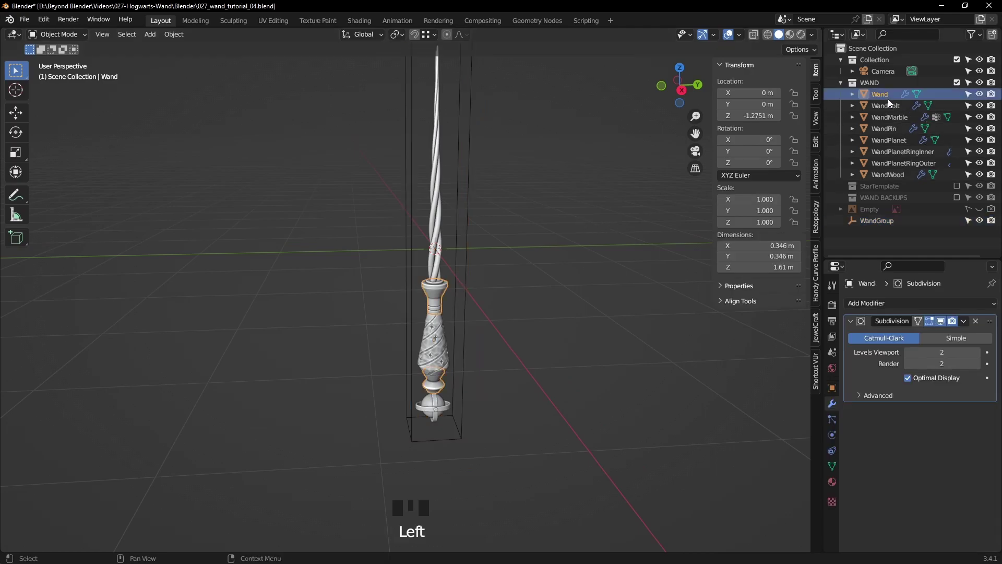
shift+click(890, 176)
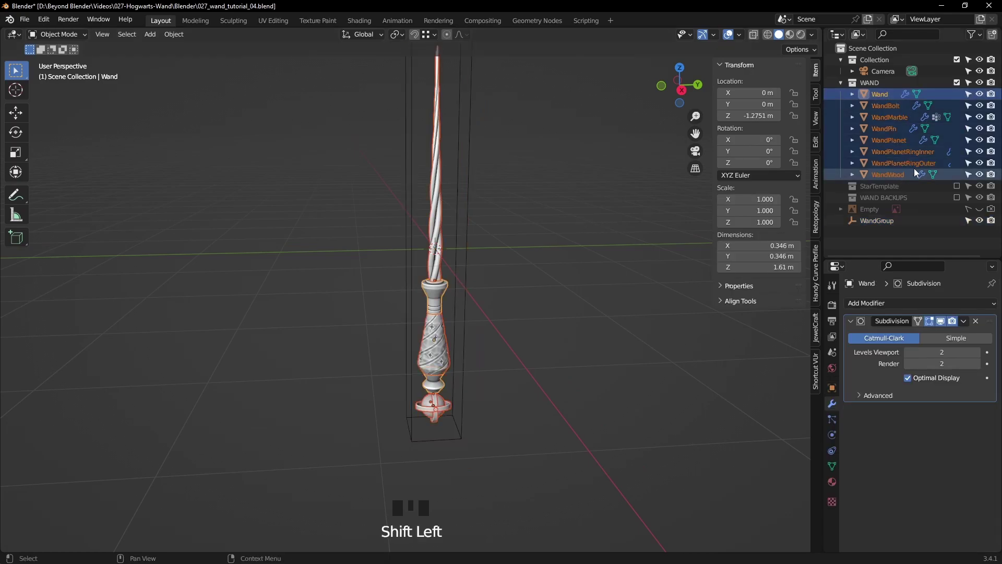
shift+click(466, 223)
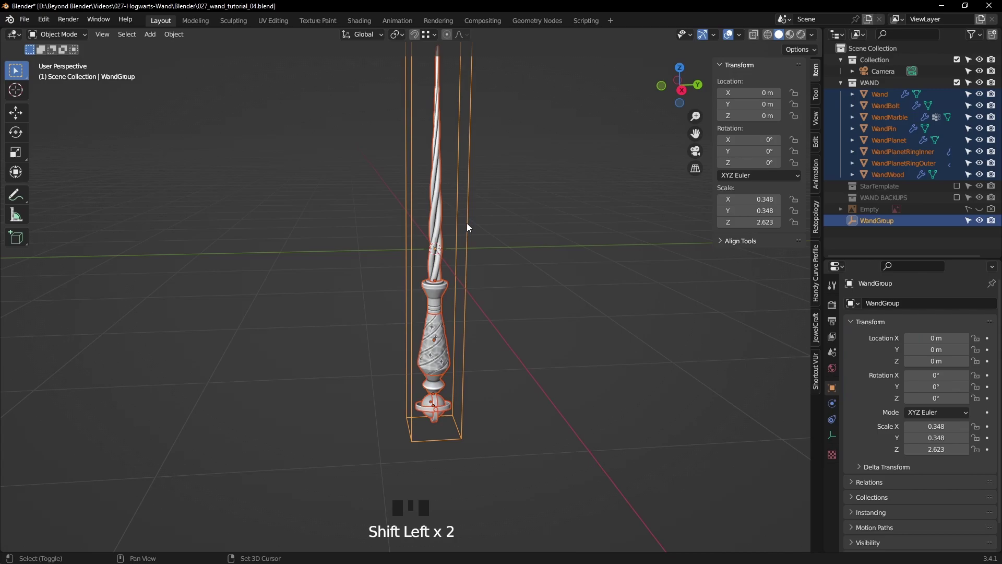
key(ctrl+p)
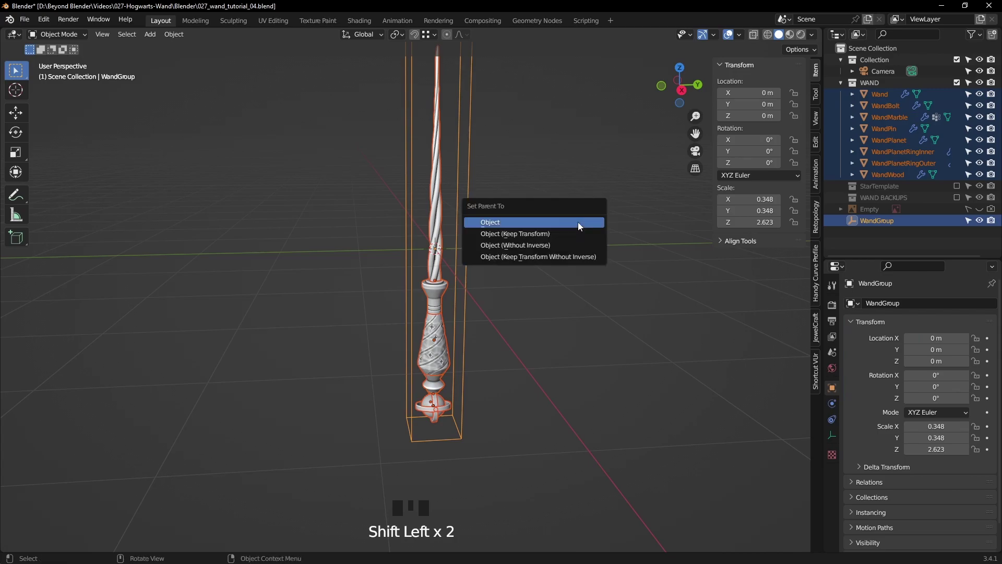
click(516, 225)
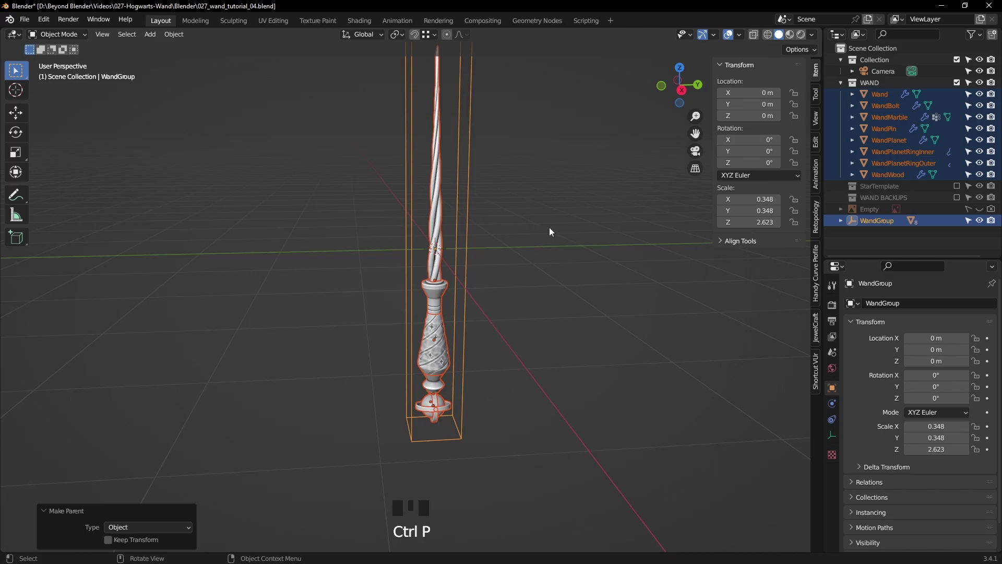
click(109, 540)
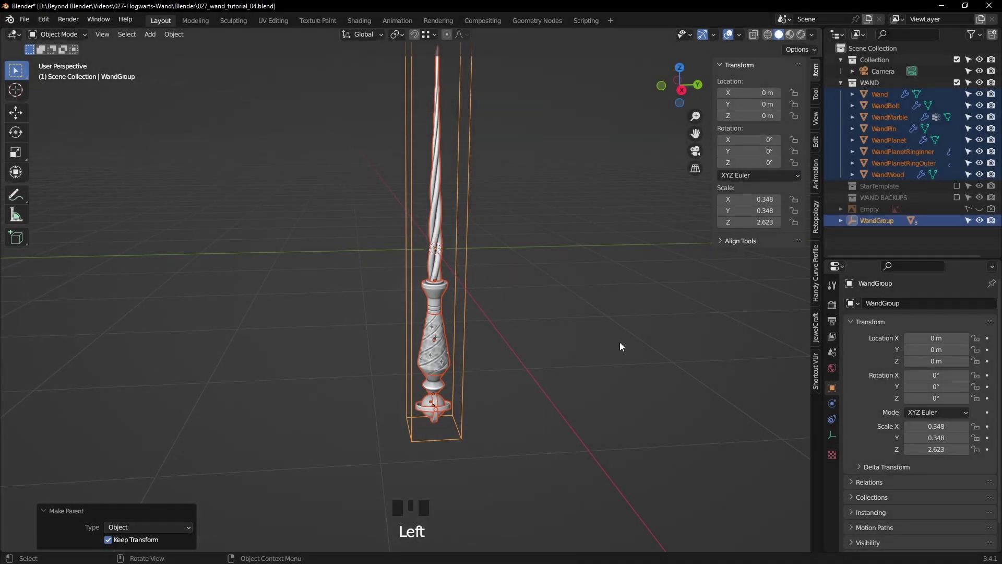
click(629, 337)
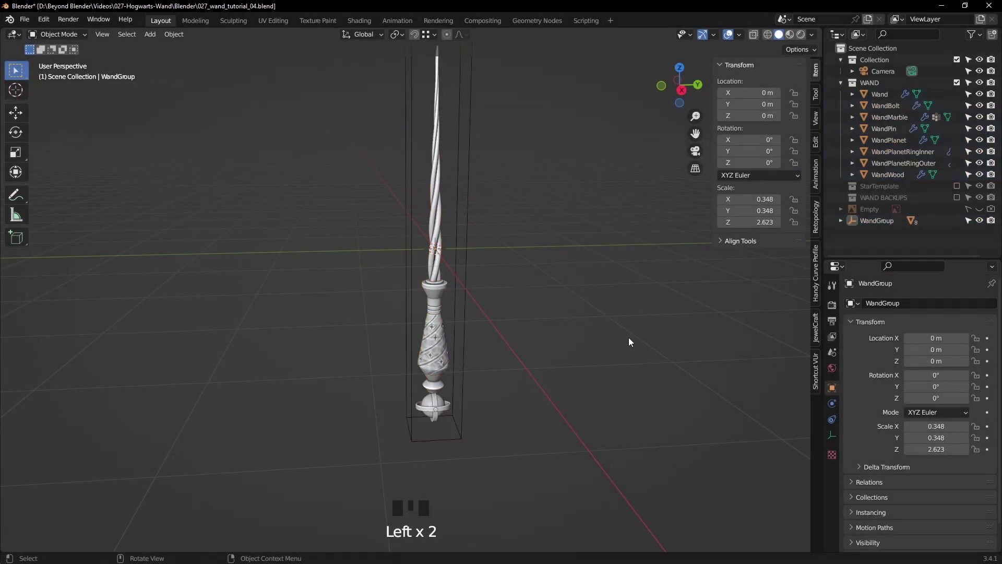
Check that the marble, the wood and the inner and outer planet rings can each be selected individually
click(433, 338)
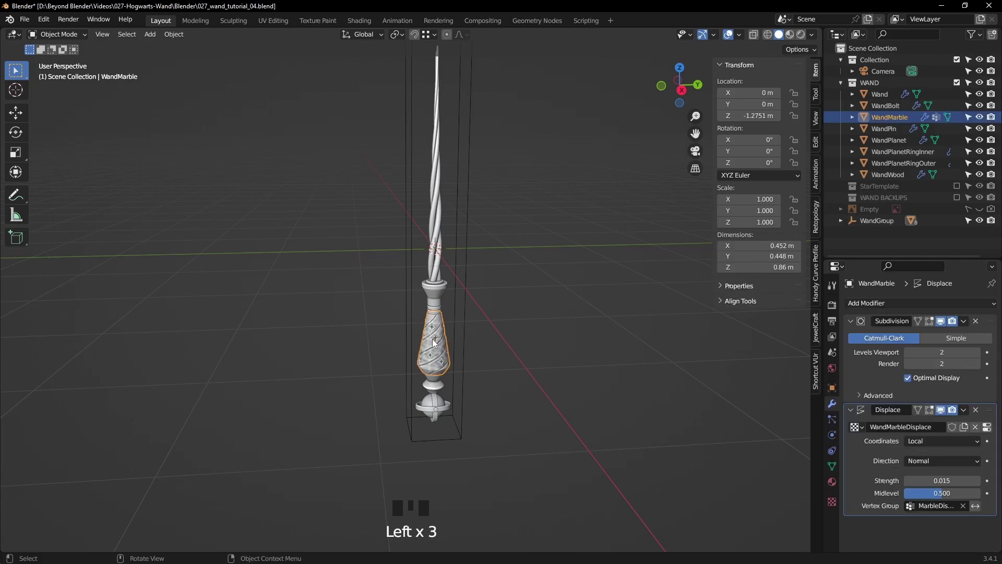
click(438, 221)
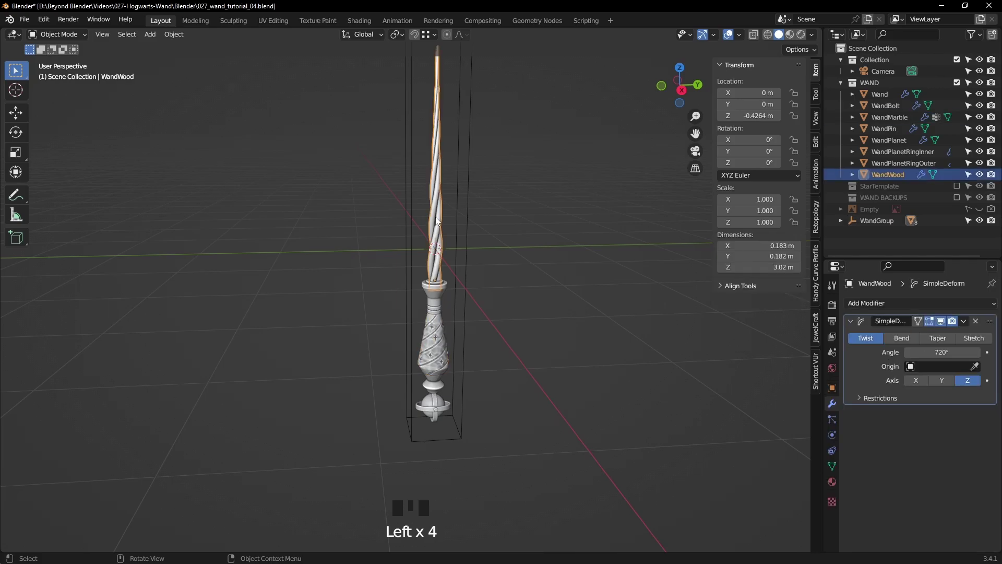
click(437, 400)
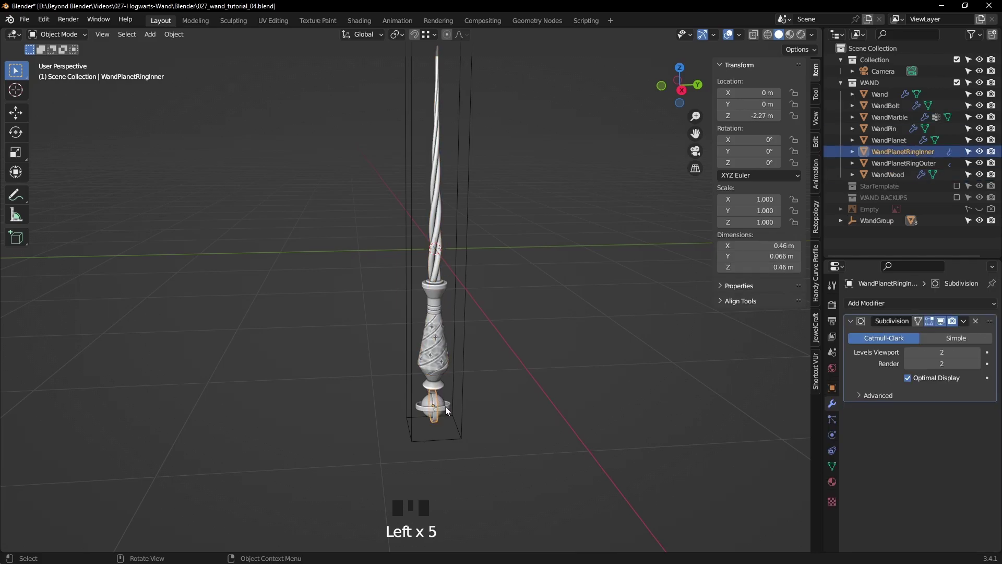
click(445, 406)
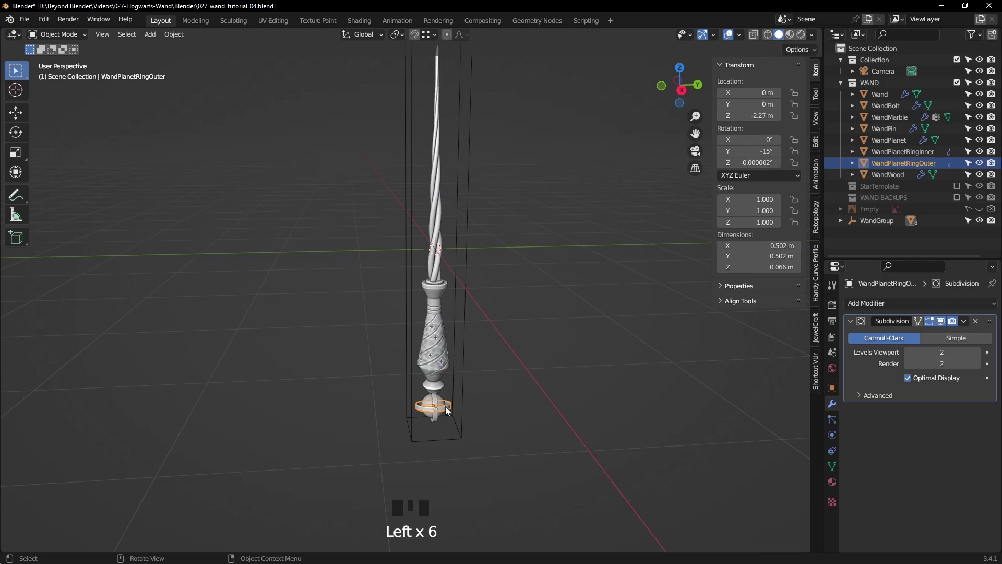
click(553, 356)
Try moving the whole wand by its WandGroup empty, then cancel the move and deselect
middle_drag(499, 362, 560, 337)
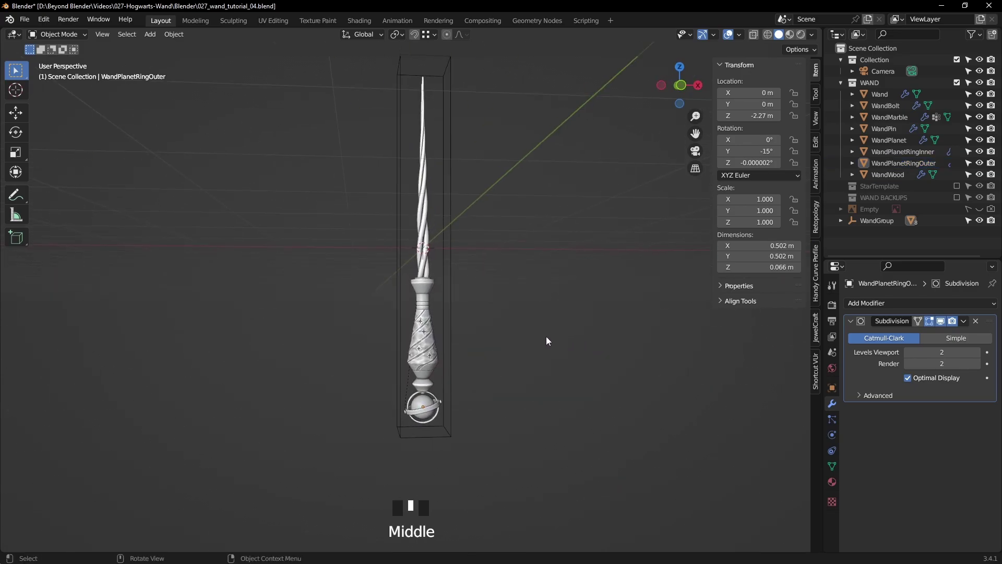
click(450, 316)
key(g)
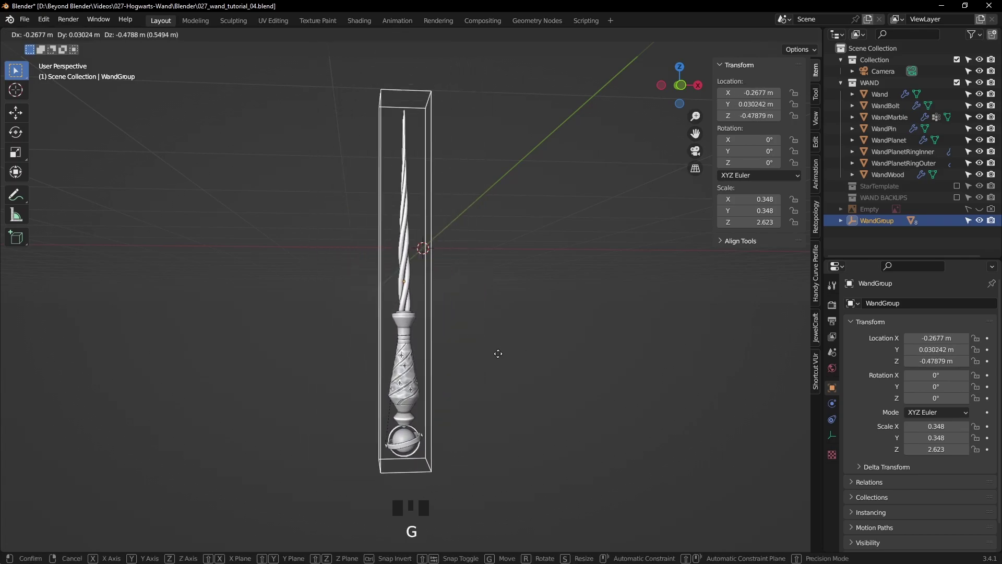
right_click(550, 321)
click(571, 299)
Show the wand in rendered shading and rotate the WandGroup empty freely with trackball rotation
middle_drag(571, 299, 574, 277)
click(801, 34)
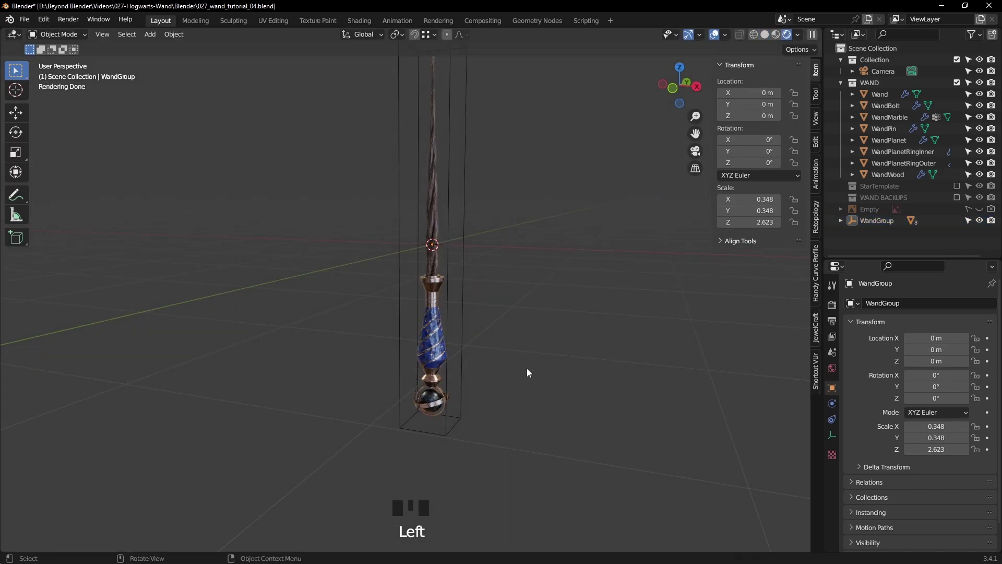
scroll(527, 372, up, 5)
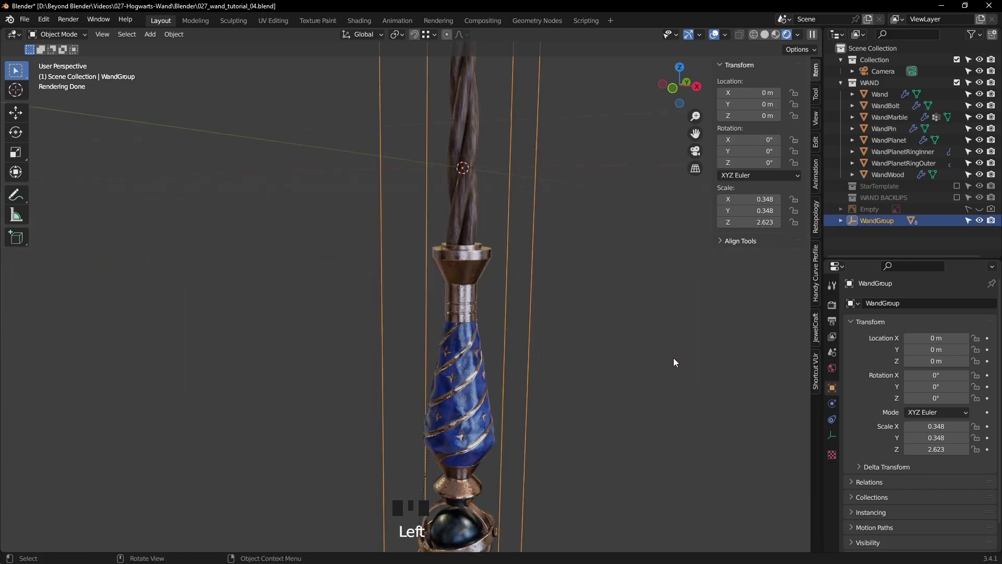
key(r)
key(r)
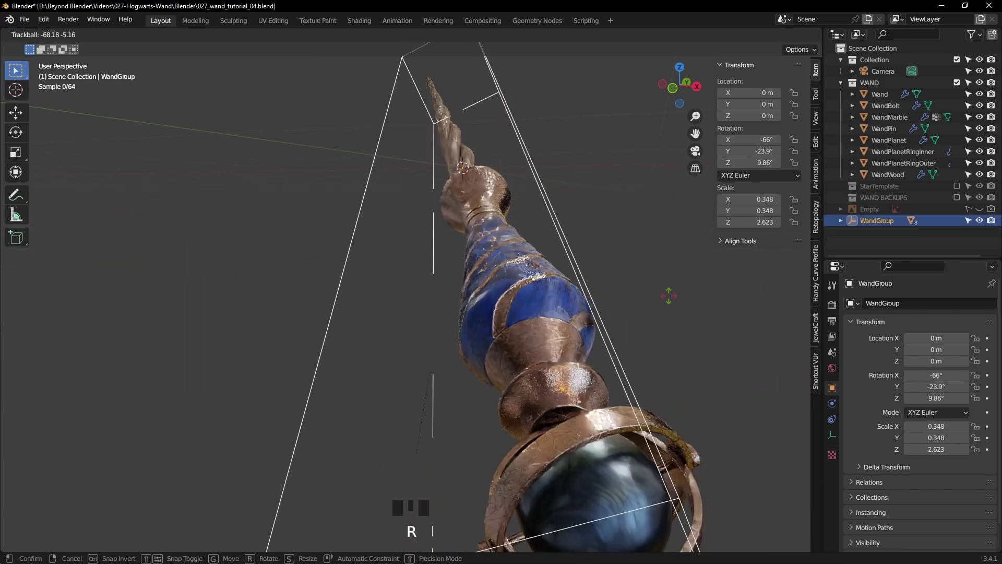